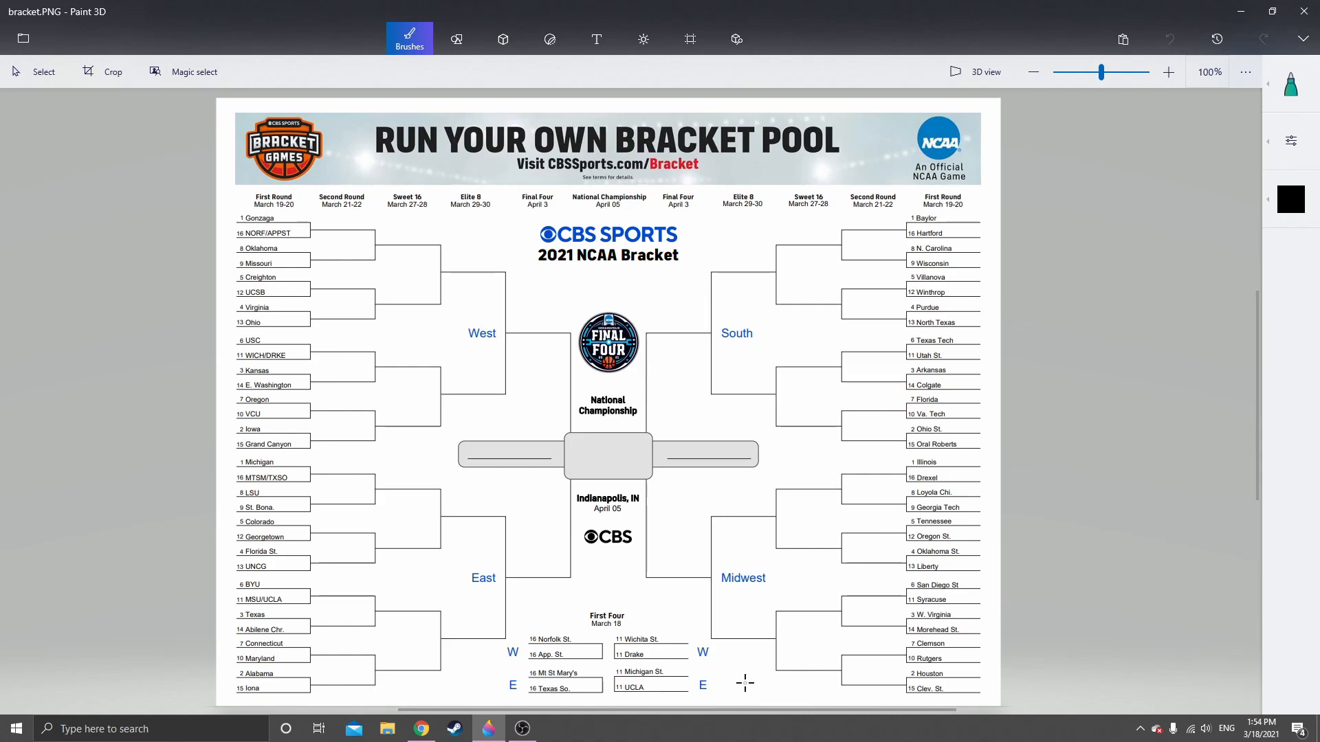
Switch to Chrome, check the Central Daylight Time shown in the search results, and return to Paint 3D
{"action": "left_click", "coordinate": [427, 733]}
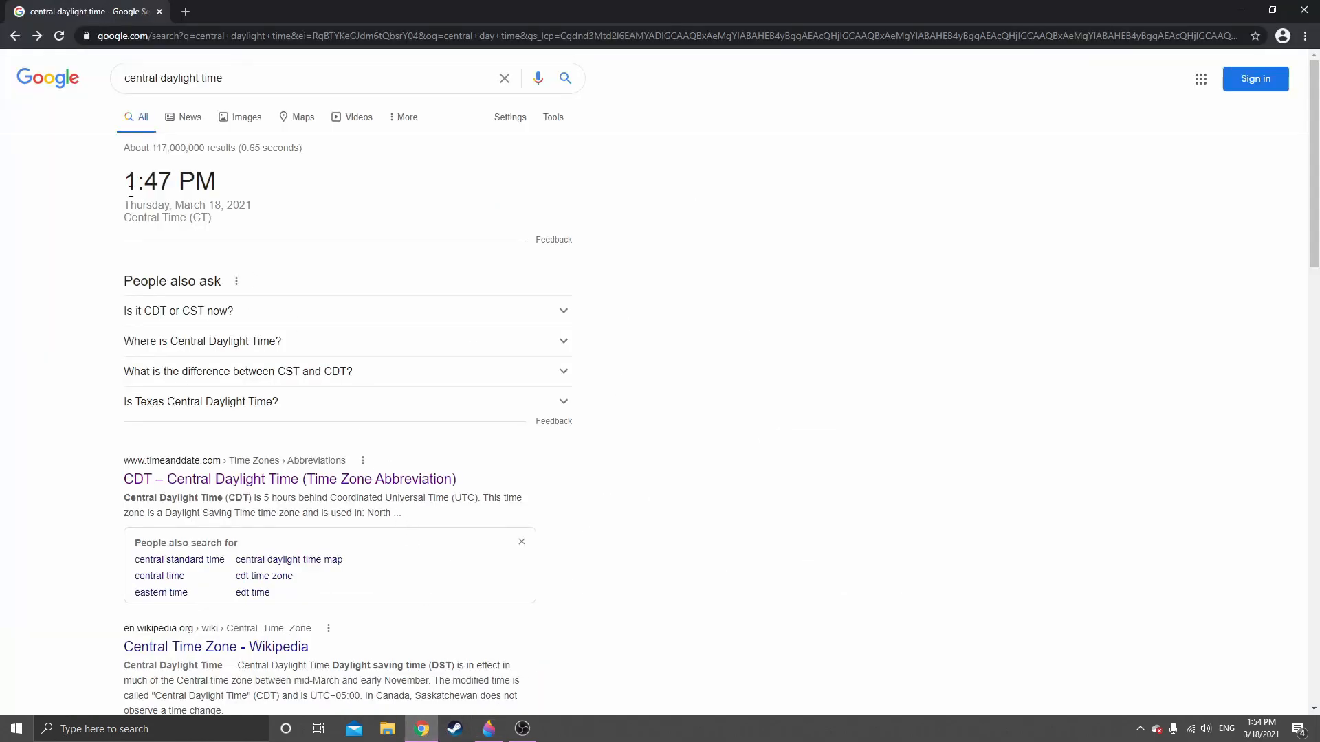
{"action": "left_click_drag", "start_coordinate": [128, 178], "coordinate": [216, 175]}
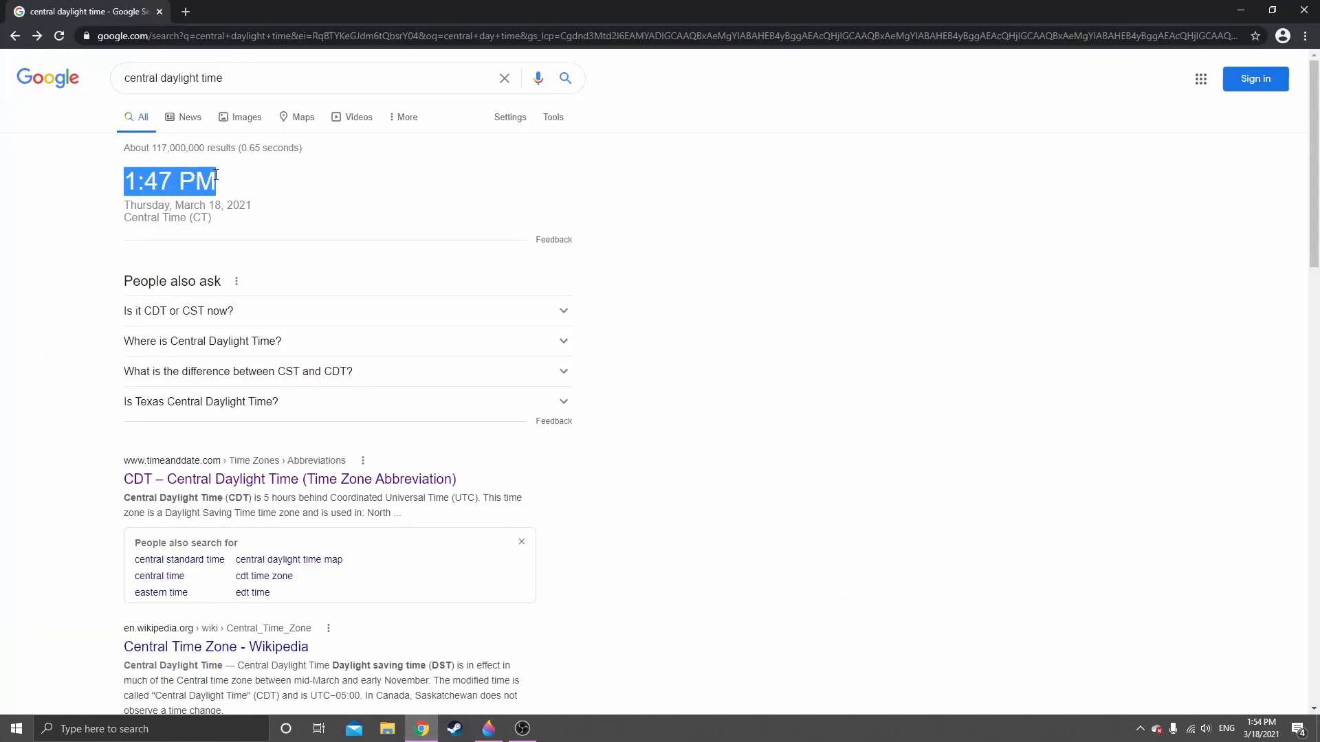
{"action": "left_click", "coordinate": [717, 290]}
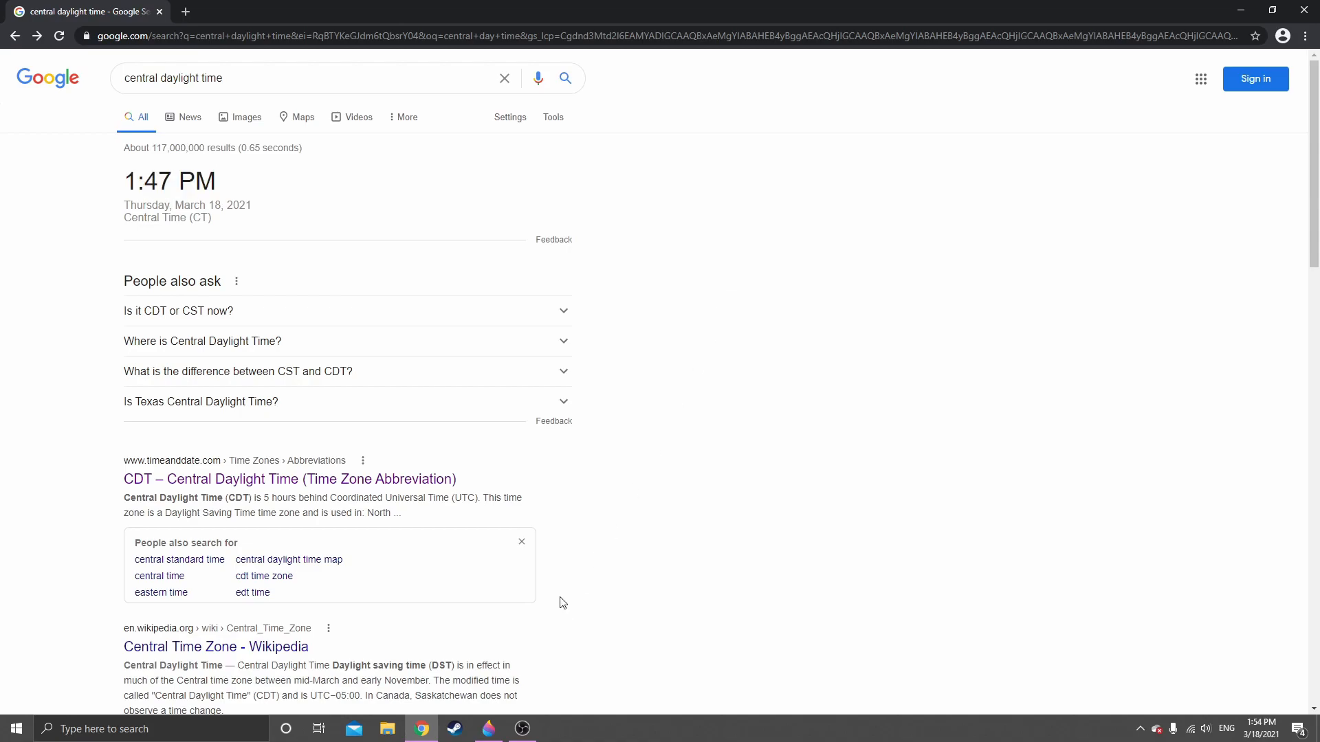
{"action": "left_click", "coordinate": [494, 735]}
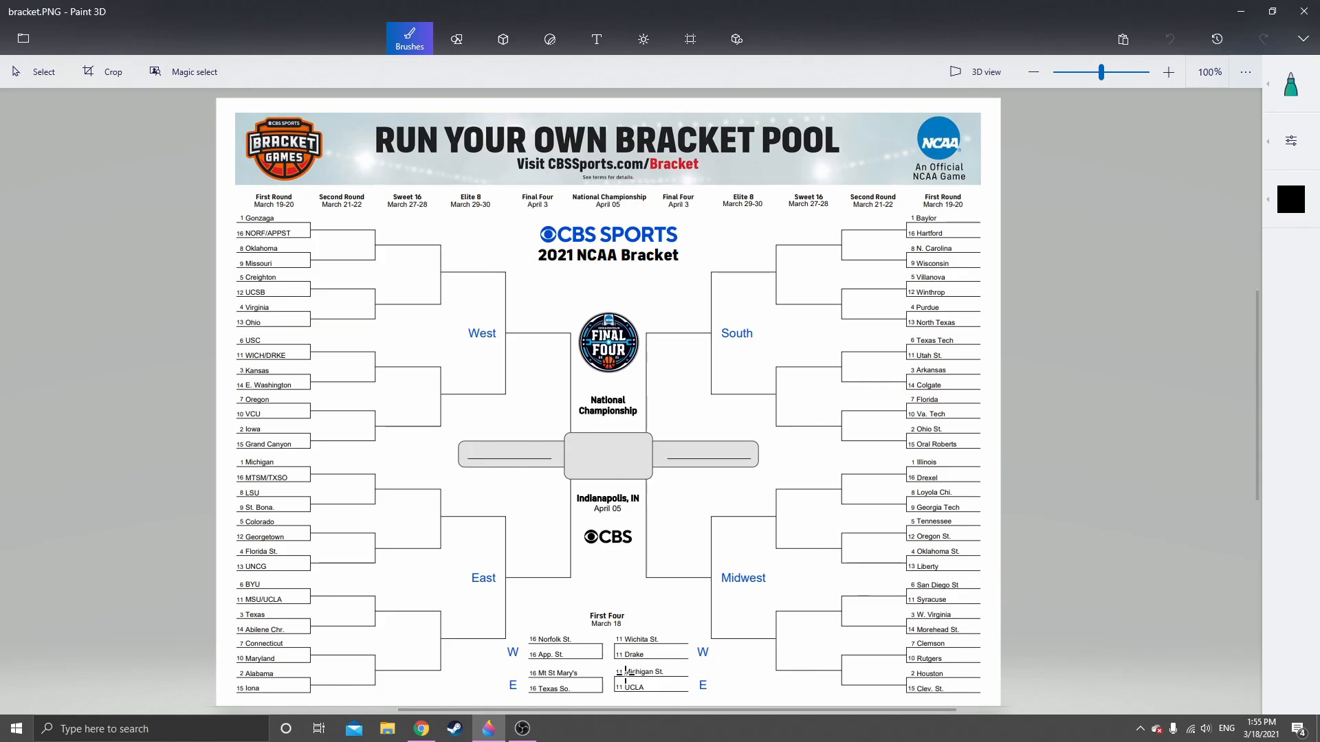
Adjust the marker thickness and circle App. St., Mt St Mary's, Drake and UCLA in black as the First Four picks
{"action": "scroll", "coordinate": [626, 677], "scroll_direction": "up", "scroll_amount": 6}
{"action": "scroll", "coordinate": [604, 684], "scroll_direction": "down", "scroll_amount": 2}
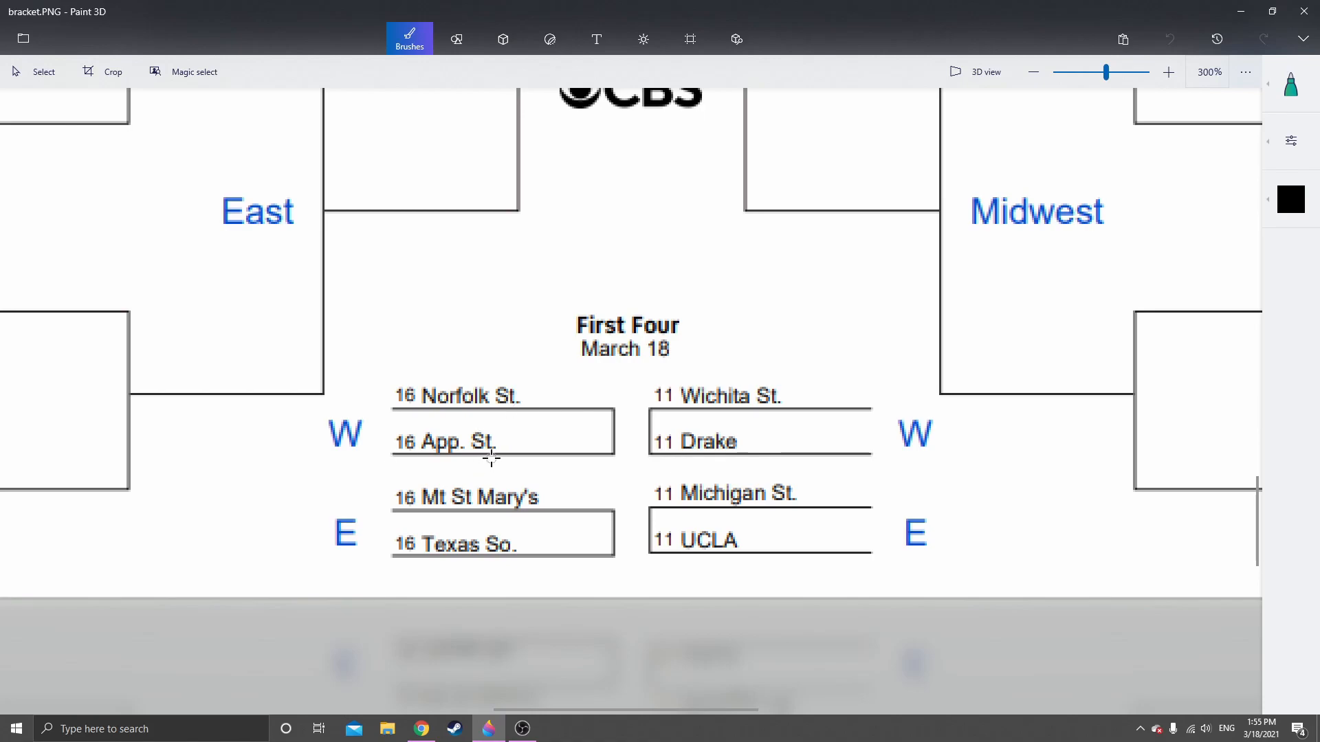
{"action": "left_click", "coordinate": [1291, 140]}
{"action": "left_click_drag", "start_coordinate": [1106, 164], "coordinate": [1103, 163]}
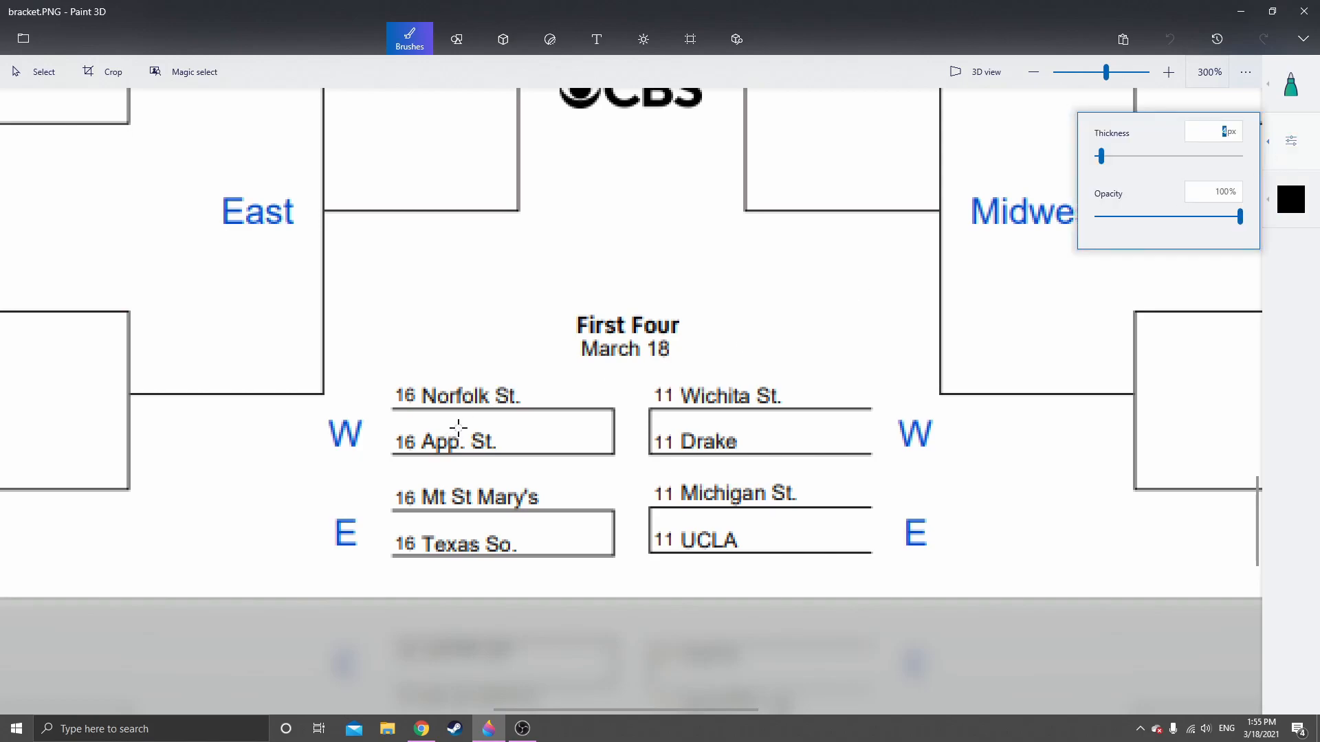
{"action": "mouse_move", "coordinate": [443, 417]}
{"action": "left_mouse_down"}
{"action": "mouse_move", "coordinate": [387, 425]}
{"action": "mouse_move", "coordinate": [393, 462]}
{"action": "mouse_move", "coordinate": [487, 470]}
{"action": "mouse_move", "coordinate": [531, 444]}
{"action": "mouse_move", "coordinate": [429, 414]}
{"action": "left_mouse_up"}
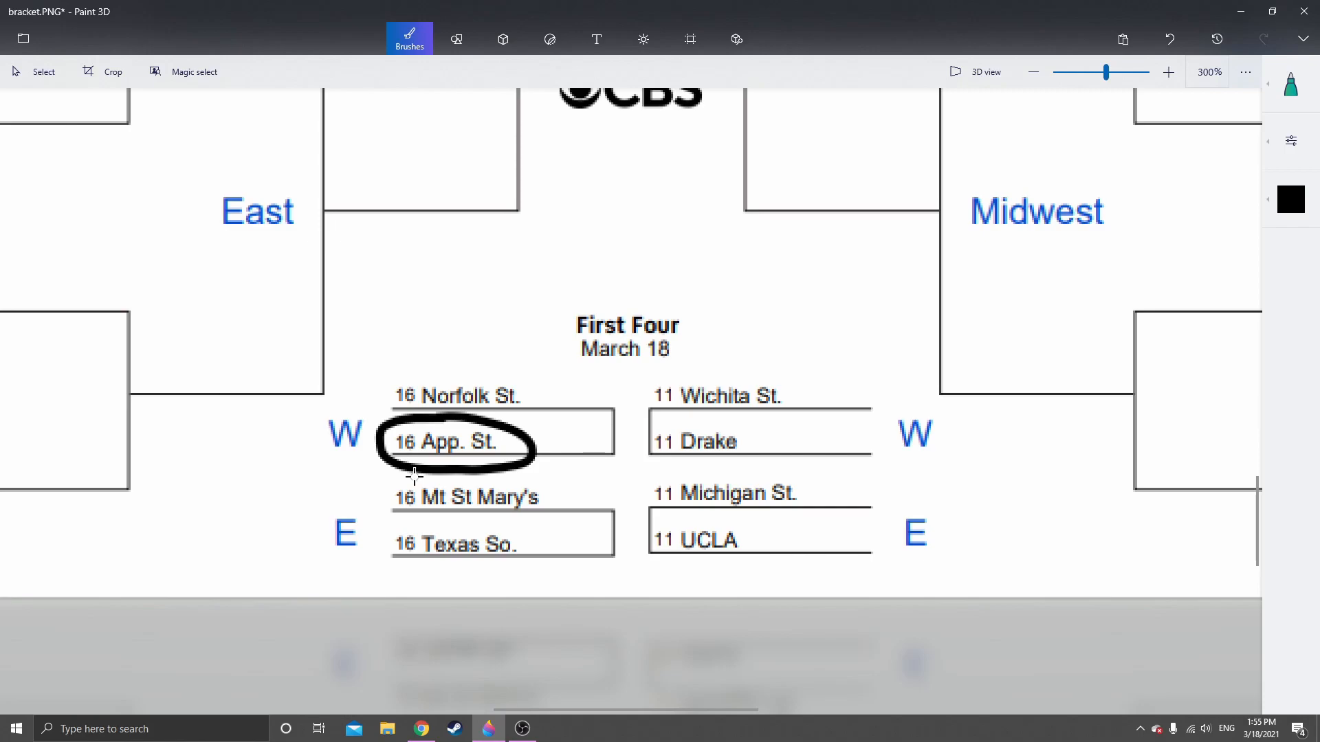
{"action": "mouse_move", "coordinate": [412, 475]}
{"action": "left_mouse_down"}
{"action": "mouse_move", "coordinate": [425, 526]}
{"action": "mouse_move", "coordinate": [561, 493]}
{"action": "mouse_move", "coordinate": [406, 476]}
{"action": "left_mouse_up"}
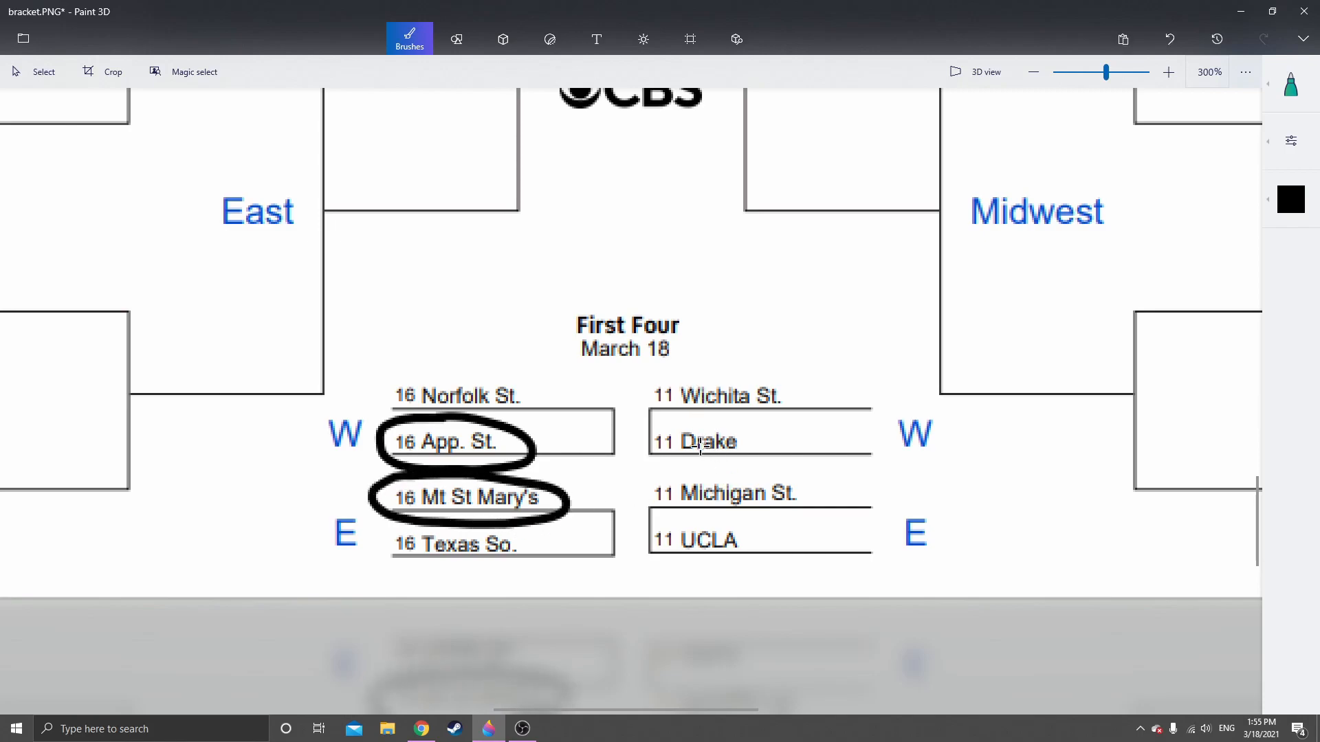
{"action": "mouse_move", "coordinate": [688, 414]}
{"action": "left_mouse_down"}
{"action": "mouse_move", "coordinate": [655, 416]}
{"action": "mouse_move", "coordinate": [660, 458]}
{"action": "mouse_move", "coordinate": [758, 456]}
{"action": "mouse_move", "coordinate": [733, 423]}
{"action": "mouse_move", "coordinate": [672, 423]}
{"action": "left_mouse_up"}
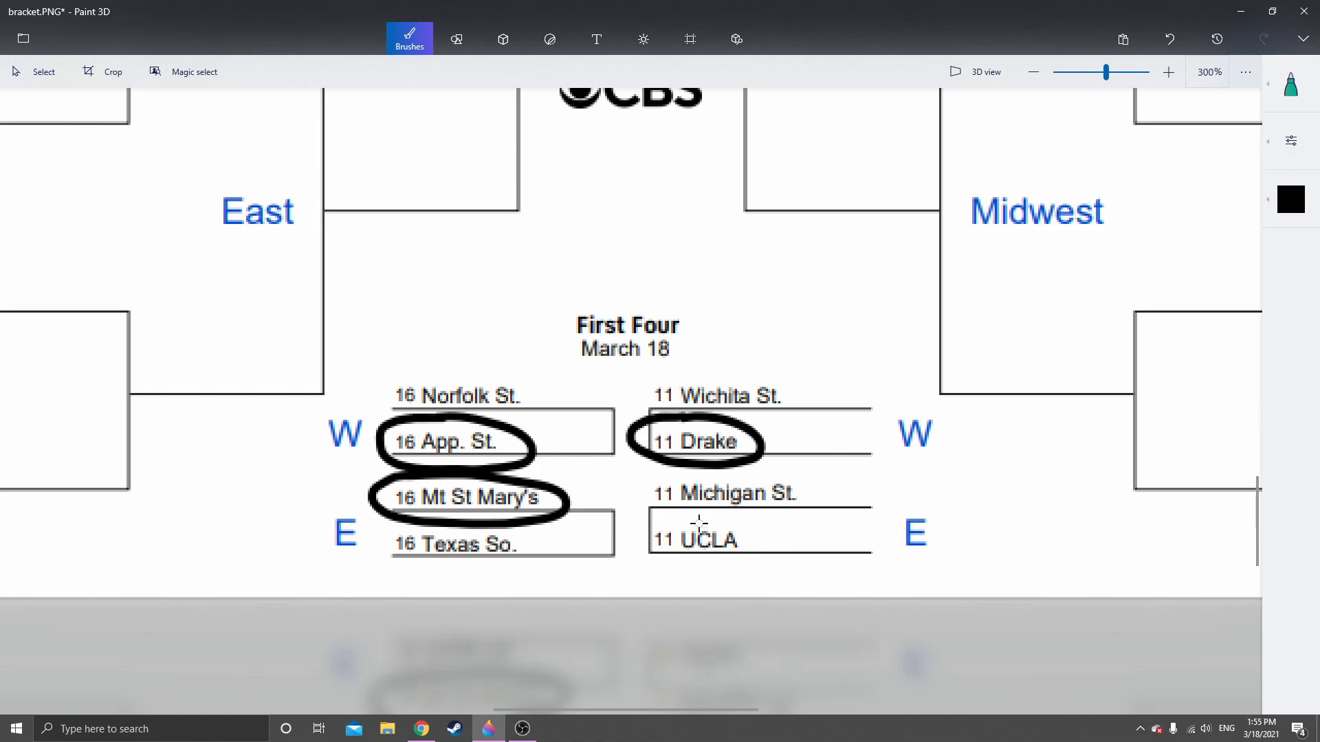
{"action": "mouse_move", "coordinate": [687, 517]}
{"action": "left_mouse_down"}
{"action": "mouse_move", "coordinate": [643, 533]}
{"action": "mouse_move", "coordinate": [763, 552]}
{"action": "mouse_move", "coordinate": [677, 512]}
{"action": "left_mouse_up"}
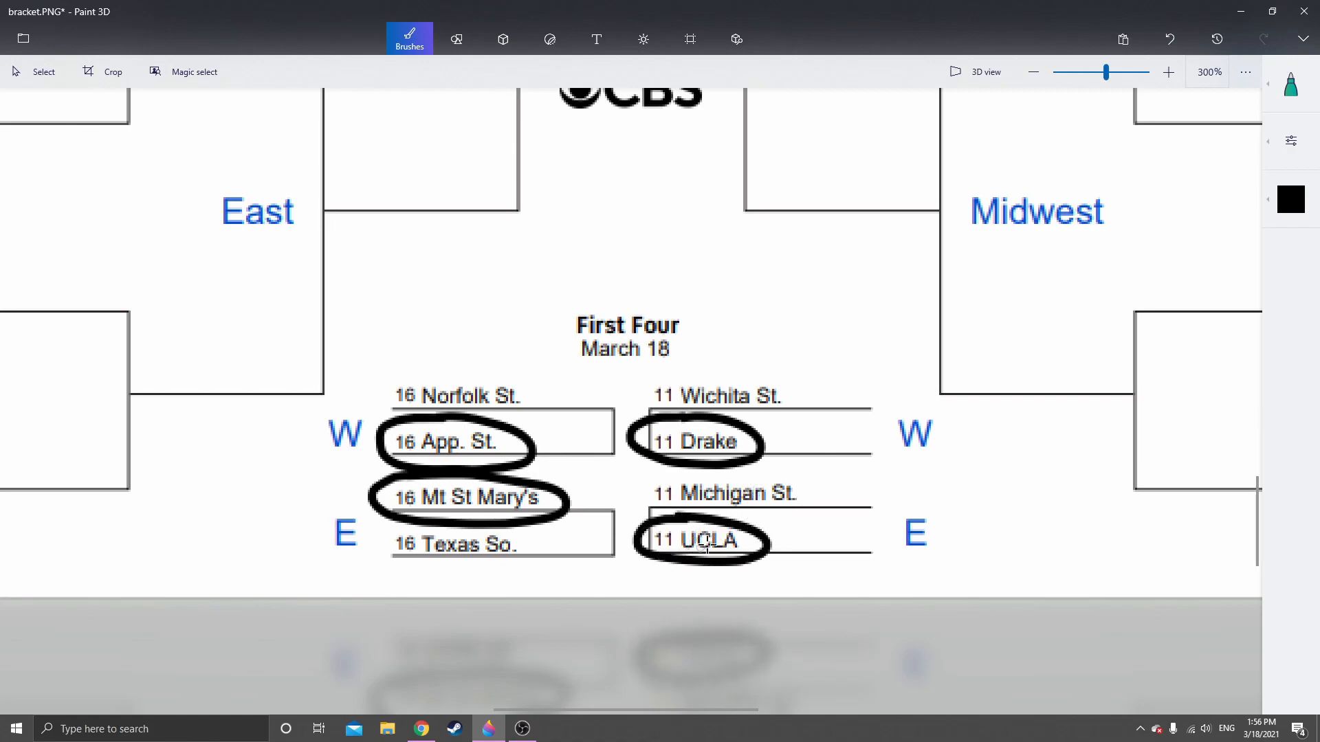
Handwrite "Illini" in orange on the Second Round line beside Illinois and Drexel in the Midwest region
{"action": "scroll", "coordinate": [836, 351], "scroll_direction": "down", "scroll_amount": 6}
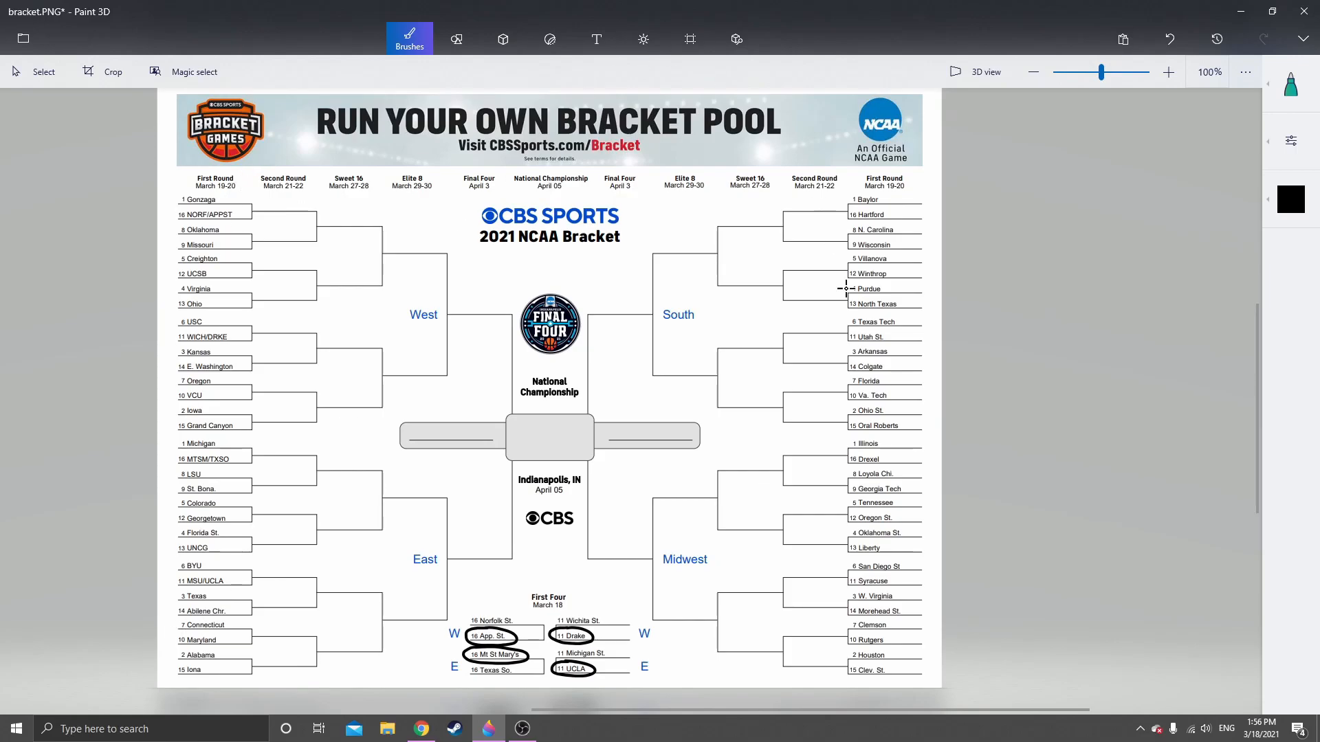
{"action": "scroll", "coordinate": [873, 491], "scroll_direction": "up", "scroll_amount": 2}
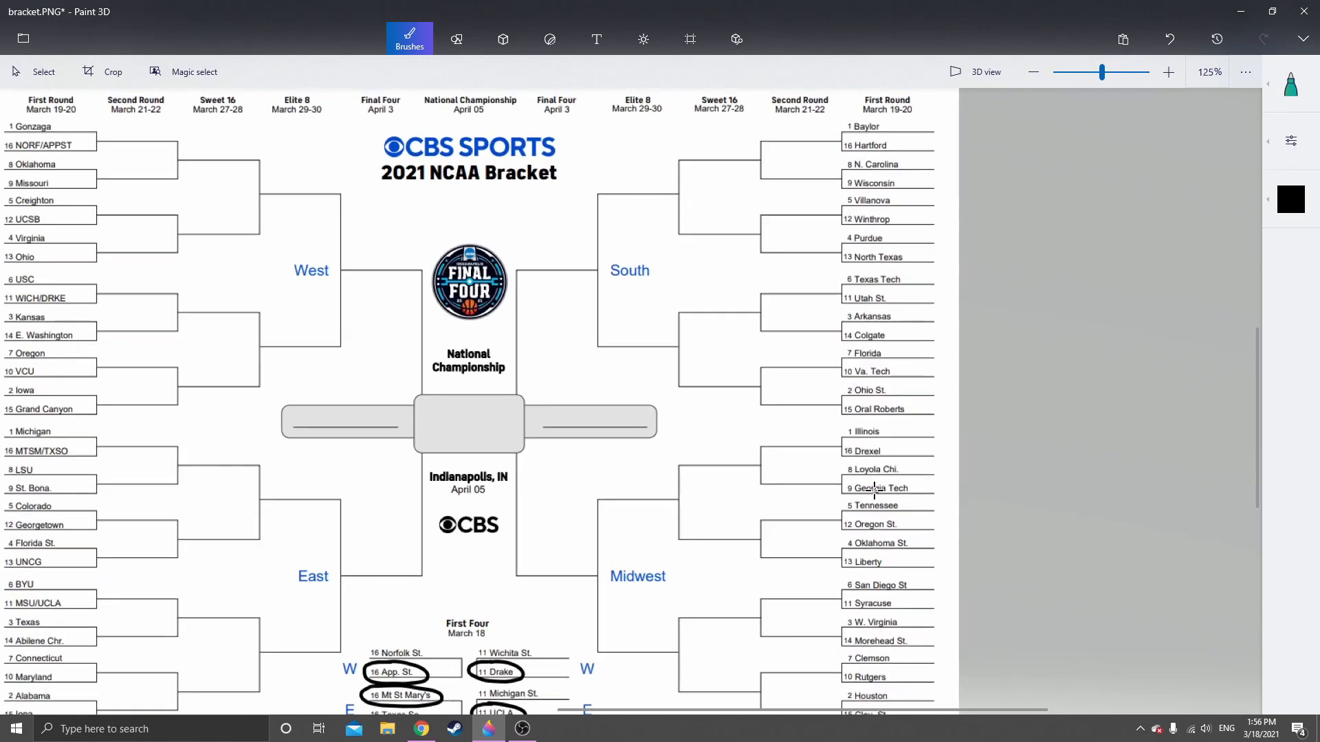
{"action": "left_click", "coordinate": [1291, 200]}
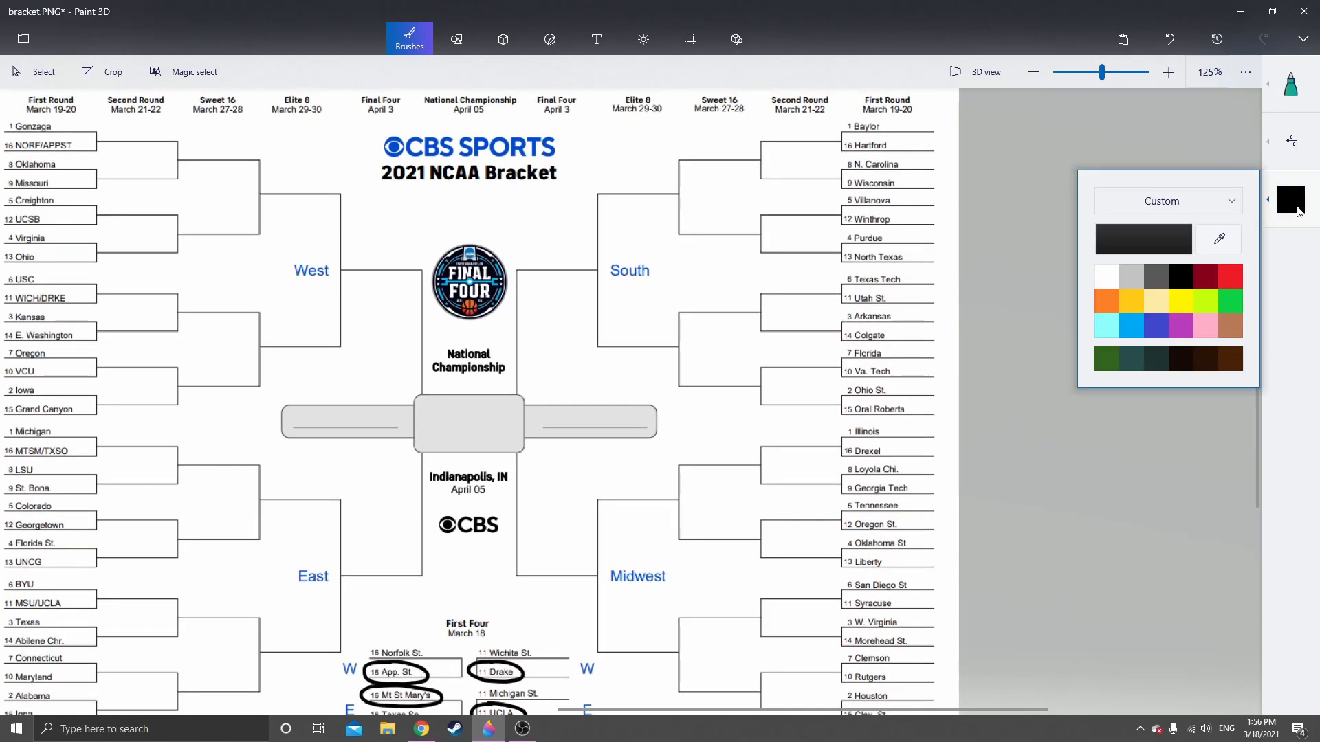
{"action": "left_click", "coordinate": [1107, 309]}
{"action": "left_click", "coordinate": [1291, 141]}
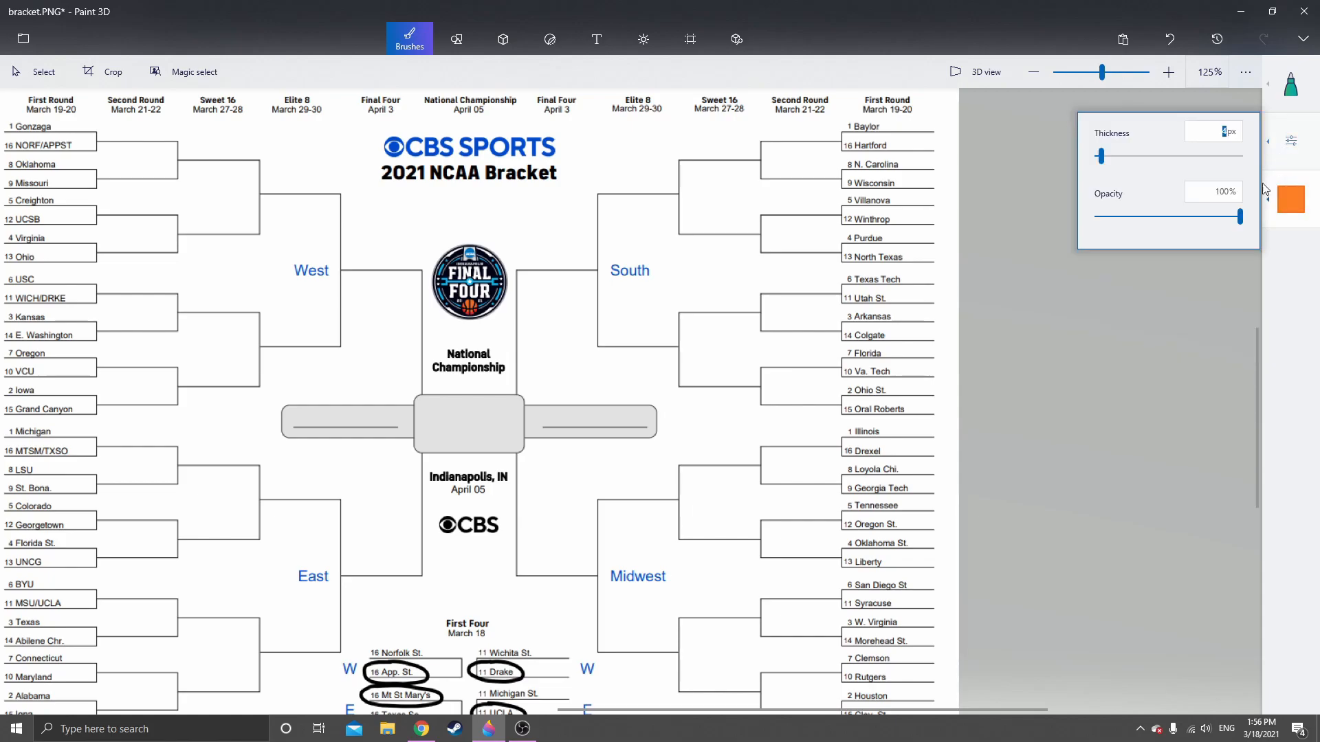
{"action": "scroll", "coordinate": [873, 443], "scroll_direction": "up", "scroll_amount": 5}
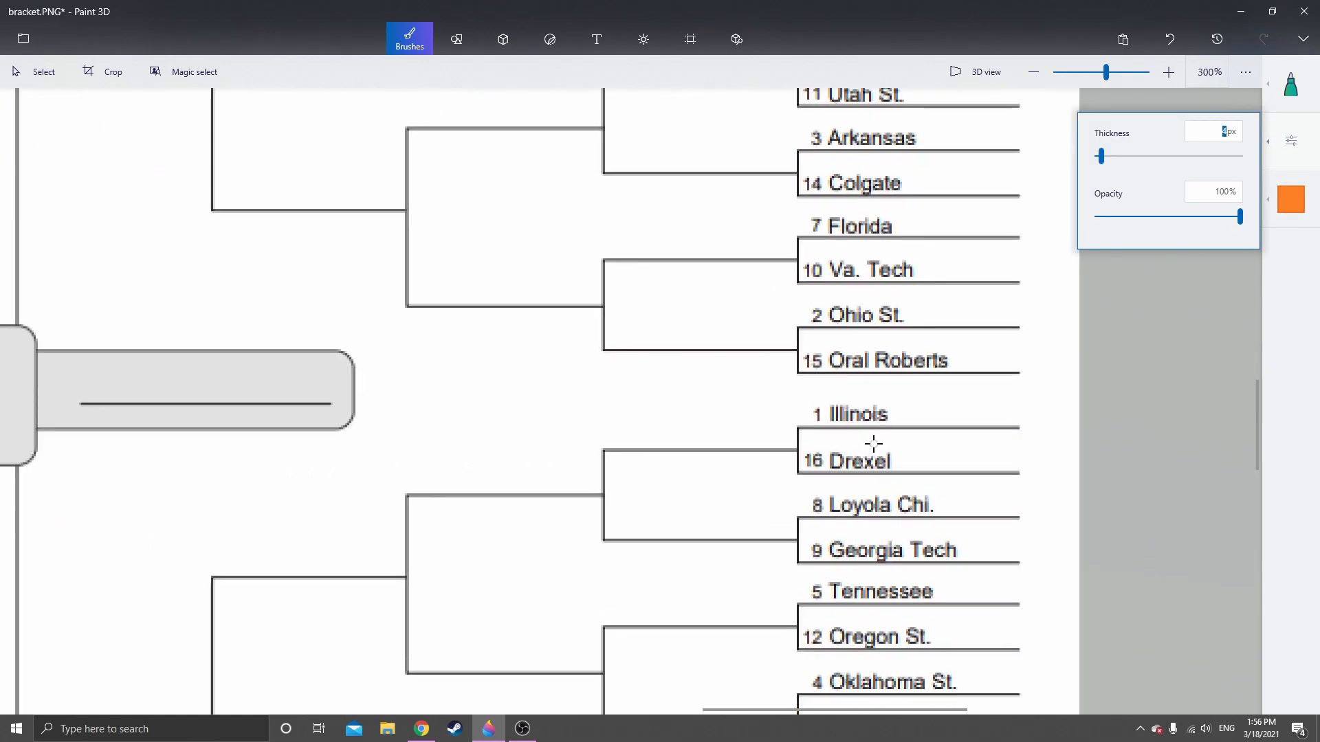
{"action": "scroll", "coordinate": [879, 434], "scroll_direction": "up", "scroll_amount": 2}
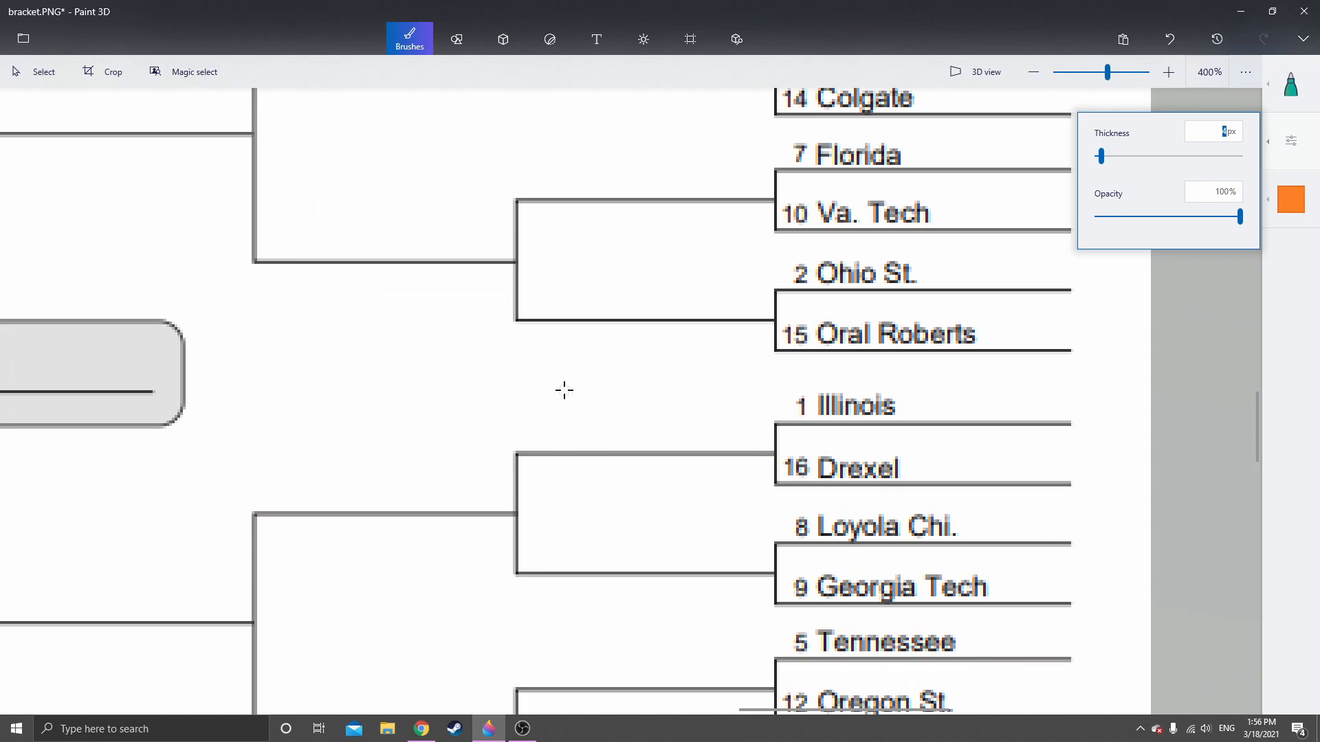
{"action": "mouse_move", "coordinate": [526, 385]}
{"action": "left_mouse_down"}
{"action": "mouse_move", "coordinate": [563, 385]}
{"action": "mouse_move", "coordinate": [545, 389]}
{"action": "mouse_move", "coordinate": [546, 432]}
{"action": "mouse_move", "coordinate": [532, 438]}
{"action": "mouse_move", "coordinate": [564, 433]}
{"action": "left_mouse_up"}
{"action": "left_click_drag", "start_coordinate": [586, 382], "coordinate": [586, 427]}
{"action": "mouse_move", "coordinate": [605, 379]}
{"action": "left_mouse_down"}
{"action": "mouse_move", "coordinate": [609, 429]}
{"action": "mouse_move", "coordinate": [660, 403]}
{"action": "mouse_move", "coordinate": [683, 433]}
{"action": "mouse_move", "coordinate": [694, 424]}
{"action": "left_mouse_up"}
{"action": "left_click", "coordinate": [627, 383]}
{"action": "left_click", "coordinate": [687, 377]}
{"action": "scroll", "coordinate": [695, 425], "scroll_direction": "down", "scroll_amount": 2}
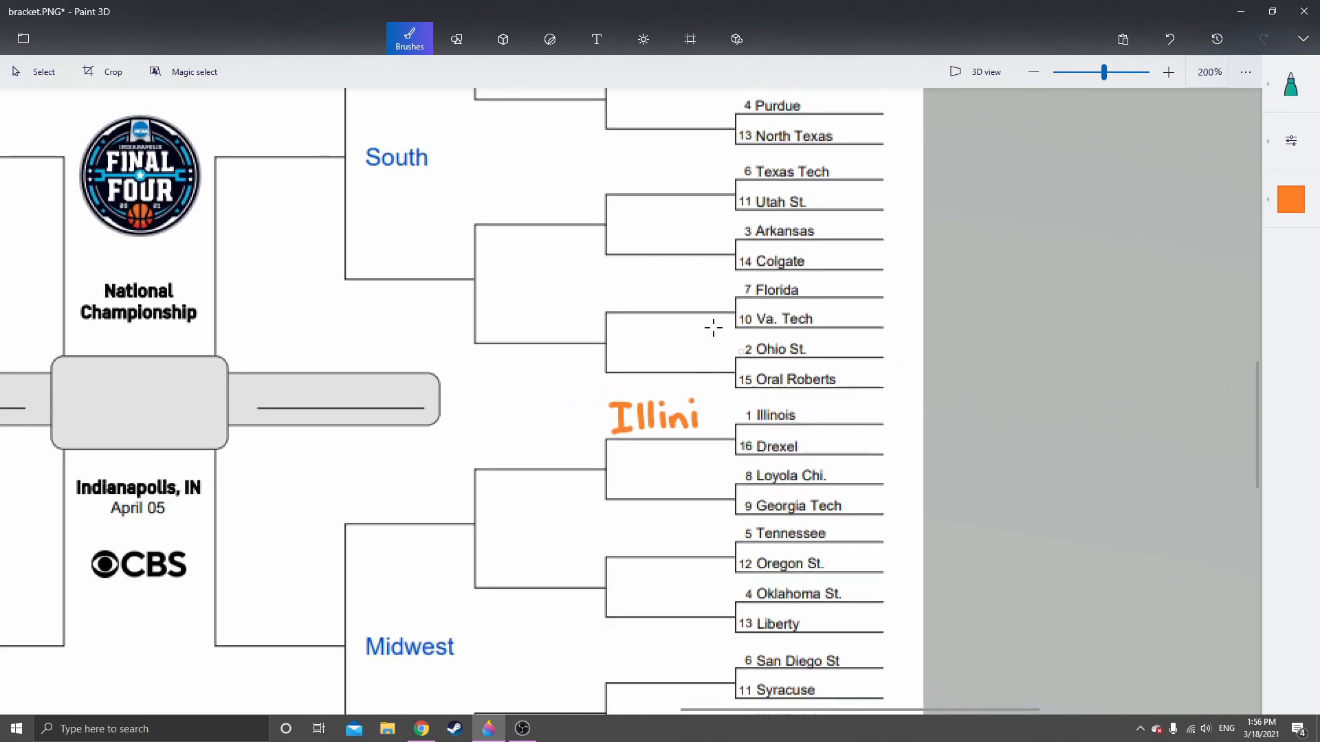
Select the orange "Illini" lettering and place a copy of it on the Sweet 16 line of the upper Midwest bracket
{"action": "left_click", "coordinate": [38, 71]}
{"action": "left_click_drag", "start_coordinate": [603, 397], "coordinate": [712, 442]}
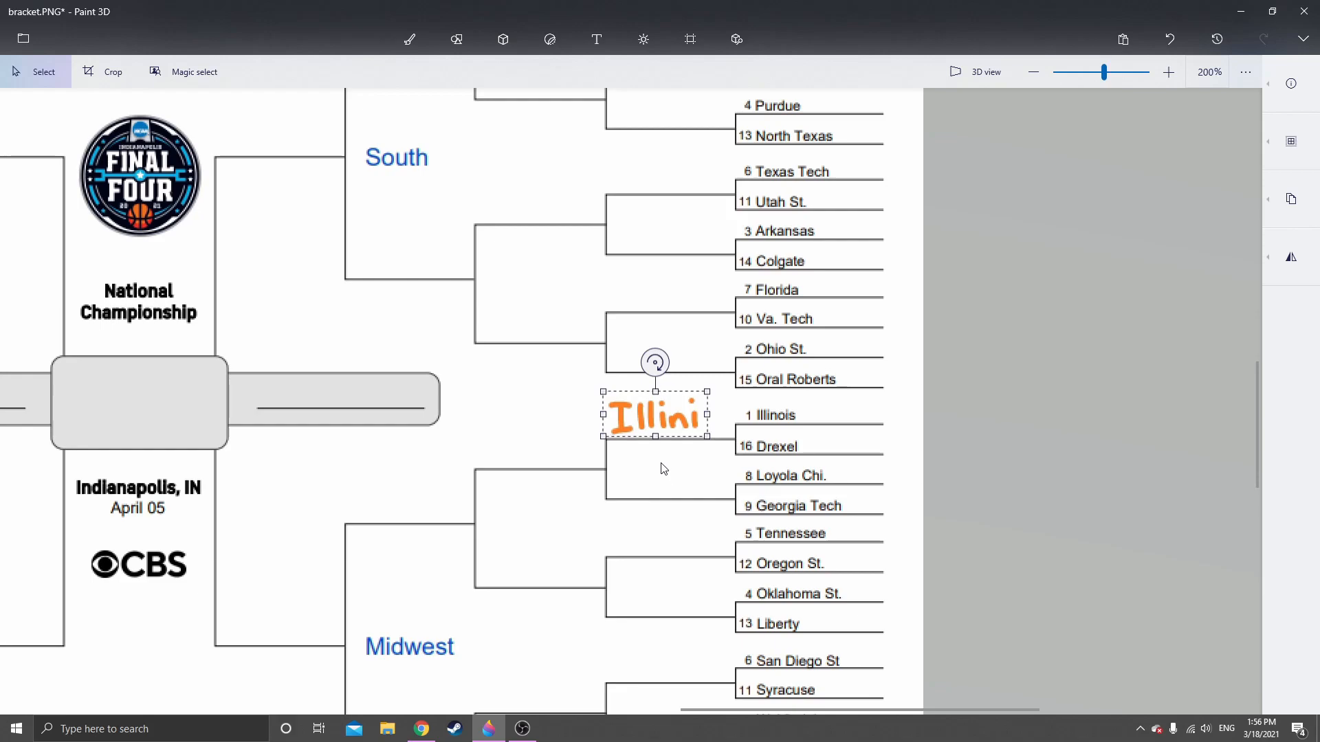
{"action": "left_click", "coordinate": [569, 415]}
{"action": "key", "text": "ctrl+v"}
{"action": "left_click_drag", "start_coordinate": [654, 418], "coordinate": [539, 447]}
{"action": "left_click_drag", "start_coordinate": [526, 517], "coordinate": [742, 436]}
{"action": "key", "text": "ctrl+z"}
{"action": "left_click_drag", "start_coordinate": [880, 326], "coordinate": [784, 360]}
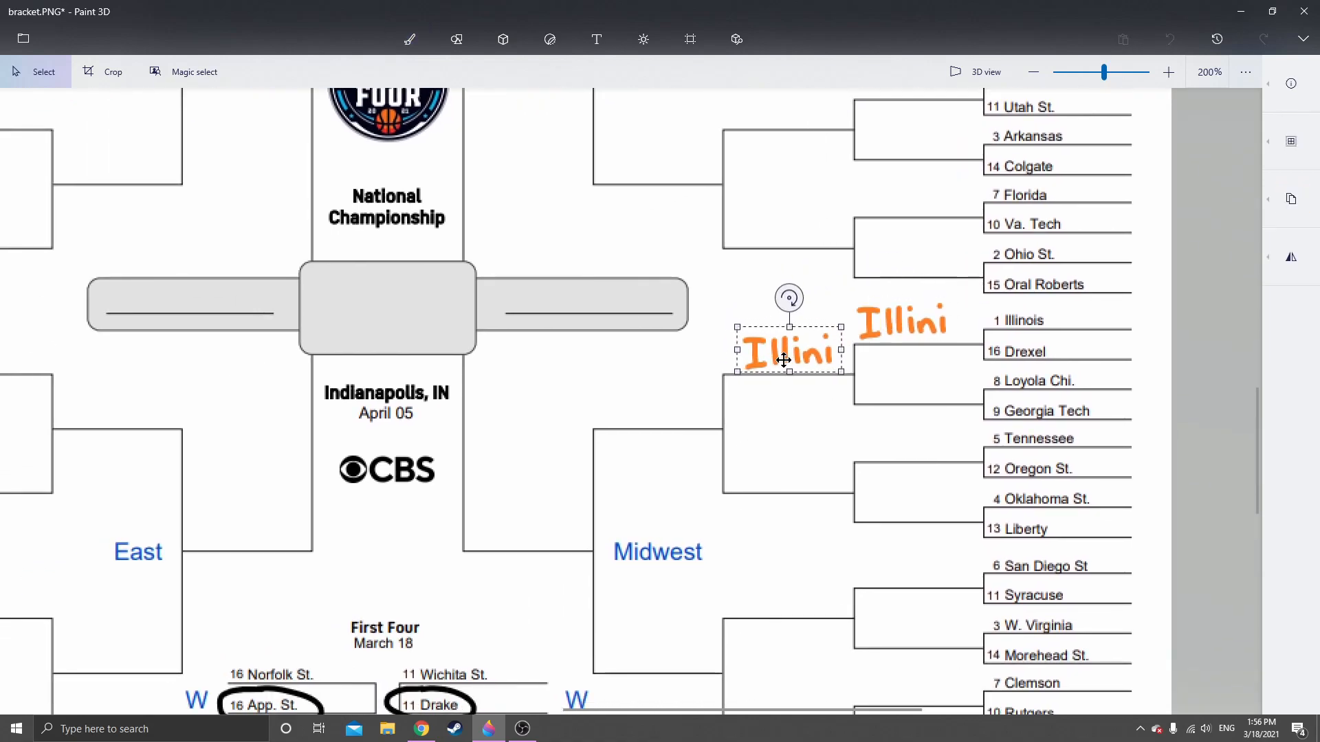
Paste two more "Illini" copies onto the Midwest's Elite 8 line and Final Four line
{"action": "left_click", "coordinate": [722, 421]}
{"action": "key", "text": "ctrl+v"}
{"action": "left_click_drag", "start_coordinate": [902, 324], "coordinate": [658, 403]}
{"action": "left_click", "coordinate": [790, 463]}
{"action": "key", "text": "ctrl+v"}
{"action": "left_click_drag", "start_coordinate": [885, 317], "coordinate": [515, 517]}
{"action": "key", "text": "ctrl+b"}
Try to paste "Illini" copies onto the Midwest-side finalist line and the central champion box, and undo both placements
{"action": "key", "text": "ctrl+v"}
{"action": "left_click_drag", "start_coordinate": [902, 310], "coordinate": [582, 280]}
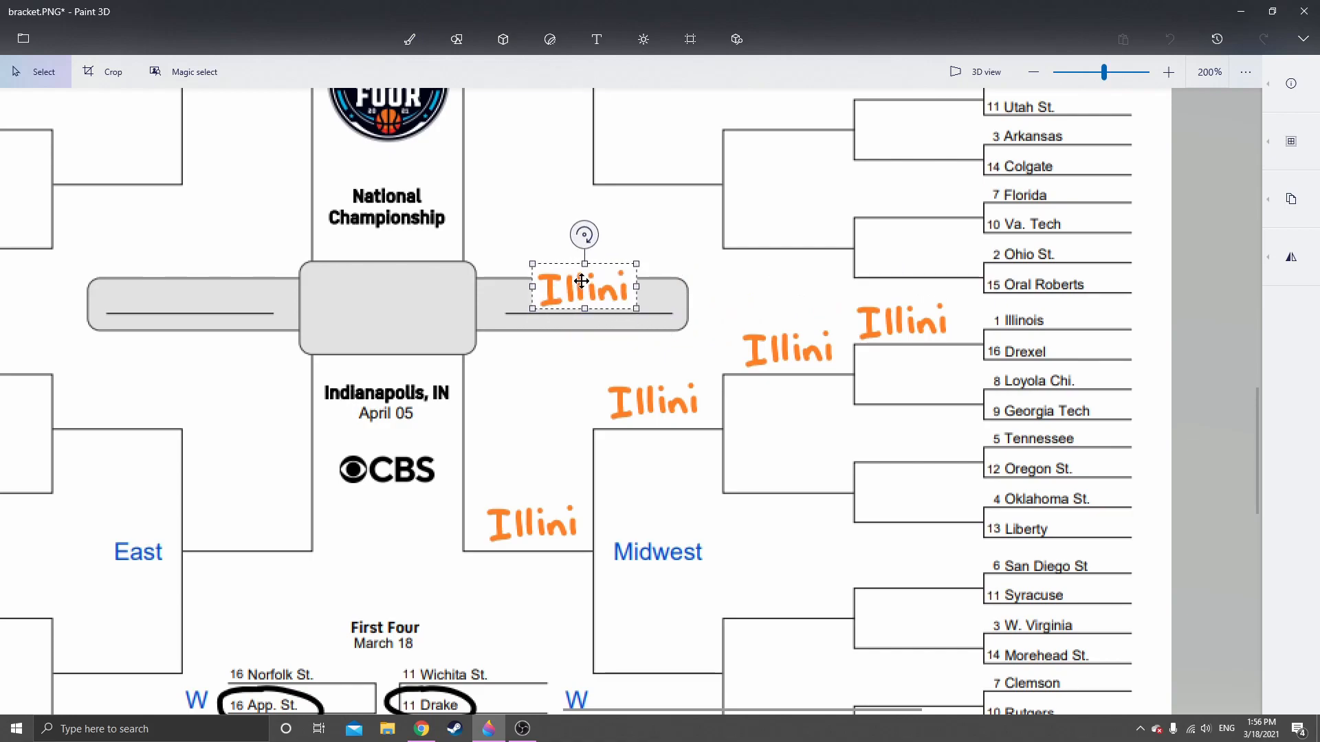
{"action": "key", "text": "ctrl+b"}
{"action": "key", "text": "ctrl+v"}
{"action": "mouse_move", "coordinate": [902, 320]}
{"action": "left_mouse_down"}
{"action": "mouse_move", "coordinate": [381, 328]}
{"action": "mouse_move", "coordinate": [406, 309]}
{"action": "left_mouse_up"}
{"action": "key", "text": "ctrl+b"}
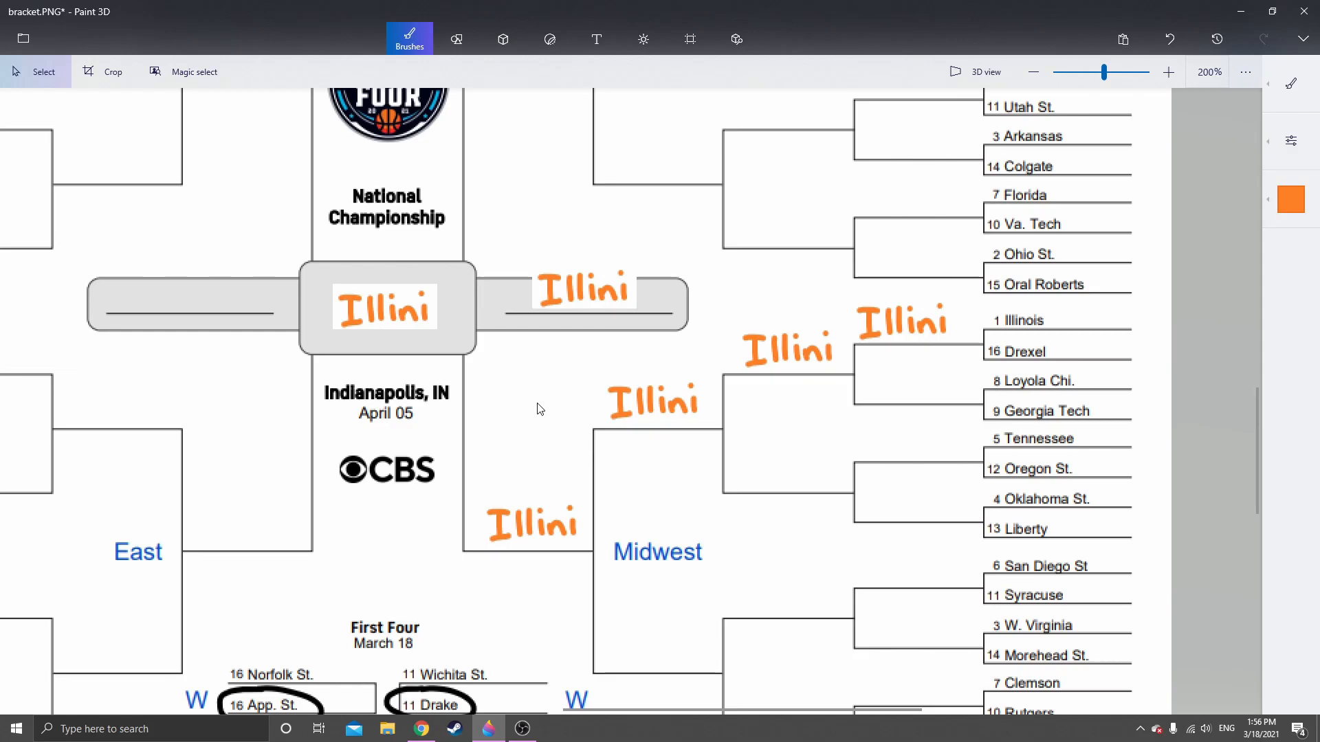
{"action": "left_click", "coordinate": [1169, 39]}
{"action": "left_click", "coordinate": [1169, 40]}
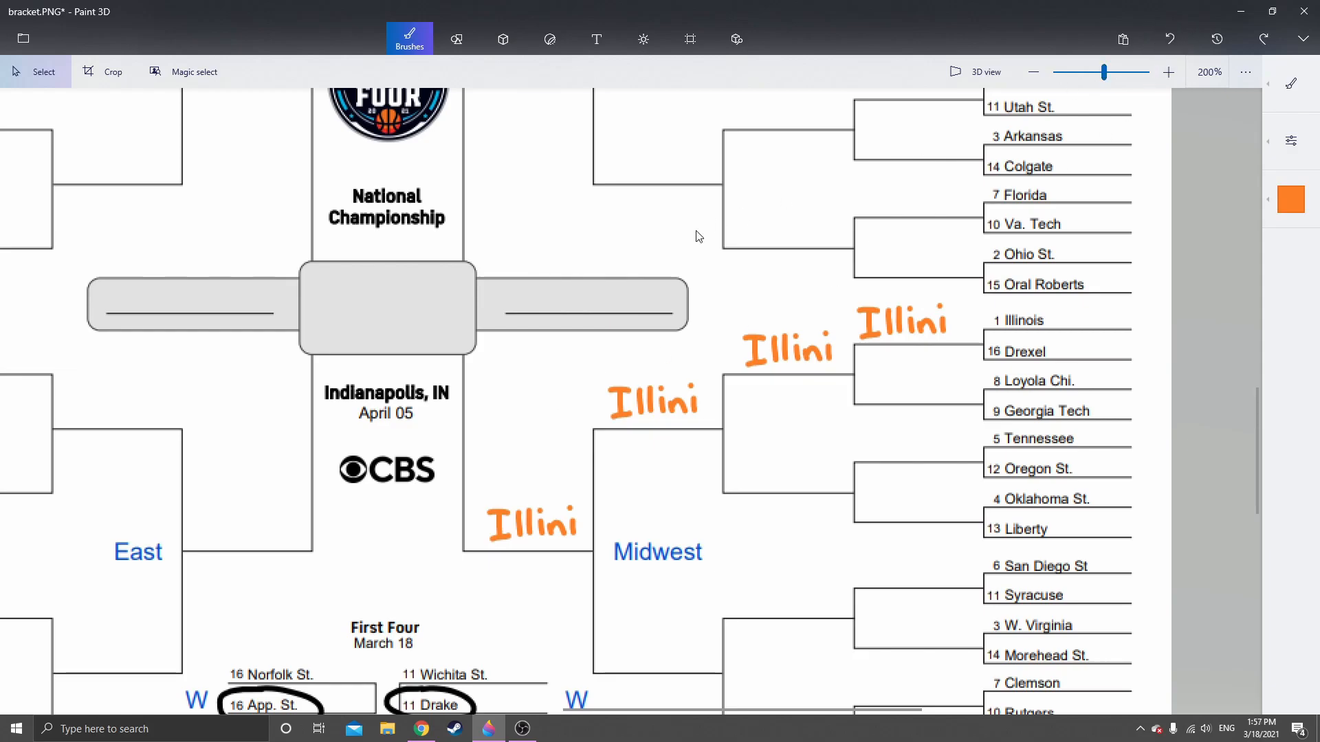
Handwrite "Illini" with the orange marker on the grey finalist line beside the champion box, on the Midwest side
{"action": "scroll", "coordinate": [592, 275], "scroll_direction": "up", "scroll_amount": 2}
{"action": "left_click", "coordinate": [1291, 83]}
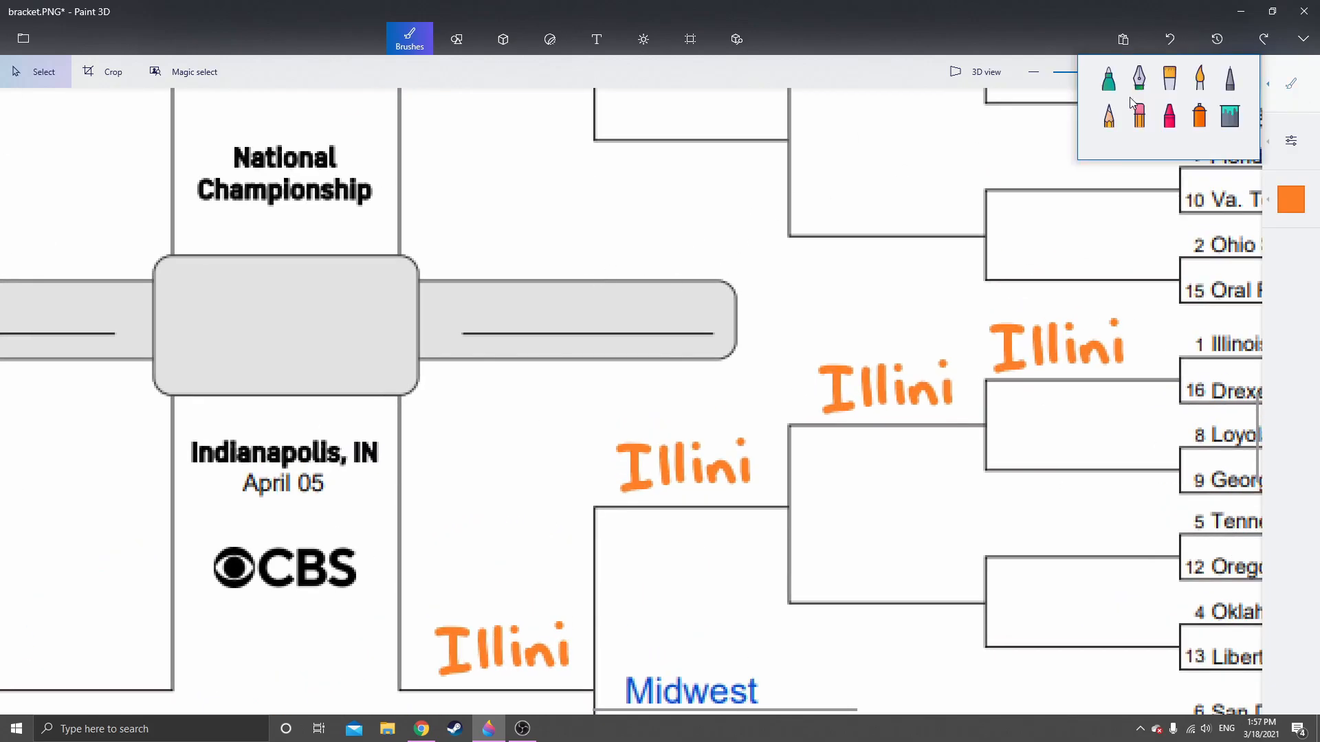
{"action": "left_click", "coordinate": [1109, 79]}
{"action": "mouse_move", "coordinate": [507, 288]}
{"action": "left_mouse_down"}
{"action": "mouse_move", "coordinate": [517, 320]}
{"action": "mouse_move", "coordinate": [576, 328]}
{"action": "left_mouse_up"}
{"action": "mouse_move", "coordinate": [586, 328]}
{"action": "left_mouse_down"}
{"action": "mouse_move", "coordinate": [613, 312]}
{"action": "mouse_move", "coordinate": [635, 330]}
{"action": "left_mouse_up"}
{"action": "left_click", "coordinate": [629, 290]}
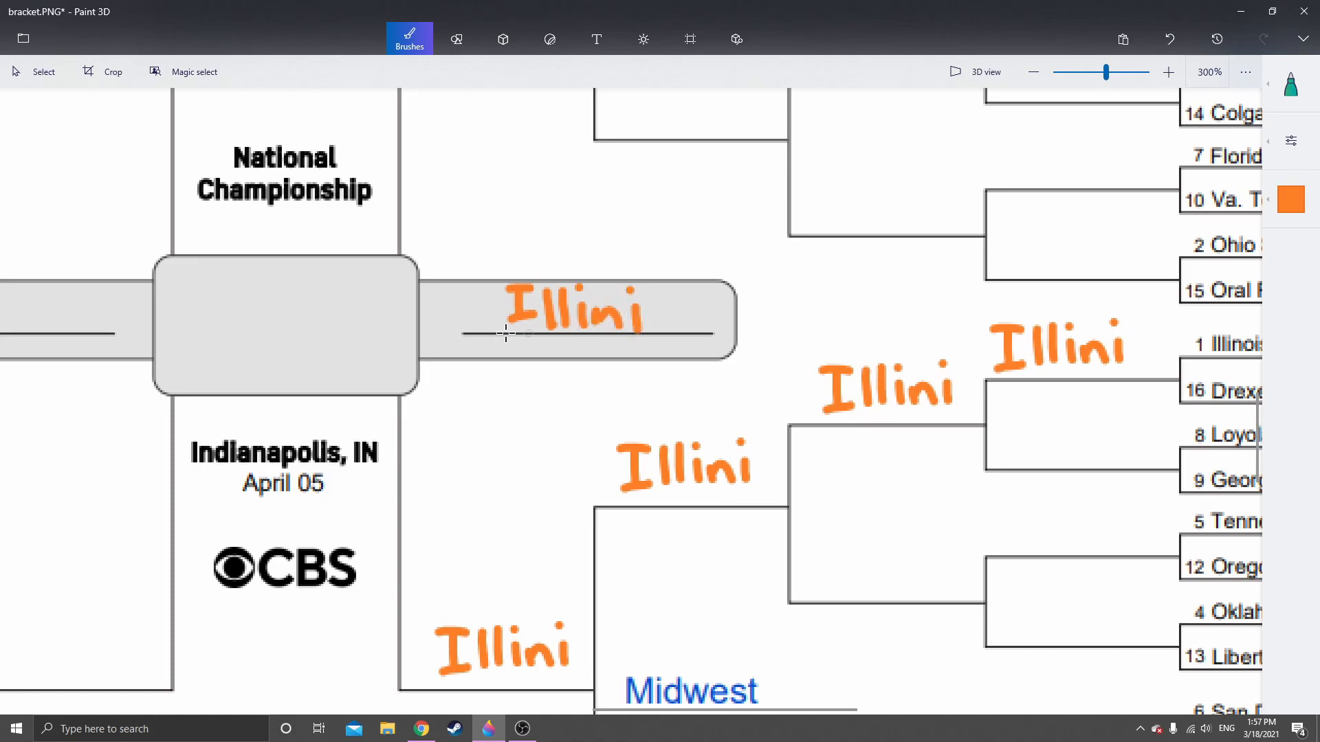
Handwrite "Illini" with the orange marker inside the central champion box
{"action": "scroll", "coordinate": [431, 312], "scroll_direction": "left", "scroll_amount": 3}
{"action": "mouse_move", "coordinate": [355, 301]}
{"action": "left_mouse_down"}
{"action": "mouse_move", "coordinate": [395, 300]}
{"action": "mouse_move", "coordinate": [371, 347]}
{"action": "mouse_move", "coordinate": [396, 346]}
{"action": "left_mouse_up"}
{"action": "mouse_move", "coordinate": [413, 300]}
{"action": "left_mouse_down"}
{"action": "mouse_move", "coordinate": [415, 342]}
{"action": "mouse_move", "coordinate": [471, 318]}
{"action": "mouse_move", "coordinate": [485, 338]}
{"action": "mouse_move", "coordinate": [494, 299]}
{"action": "mouse_move", "coordinate": [493, 348]}
{"action": "left_mouse_up"}
{"action": "left_click", "coordinate": [494, 297]}
{"action": "scroll", "coordinate": [612, 330], "scroll_direction": "down", "scroll_amount": 5}
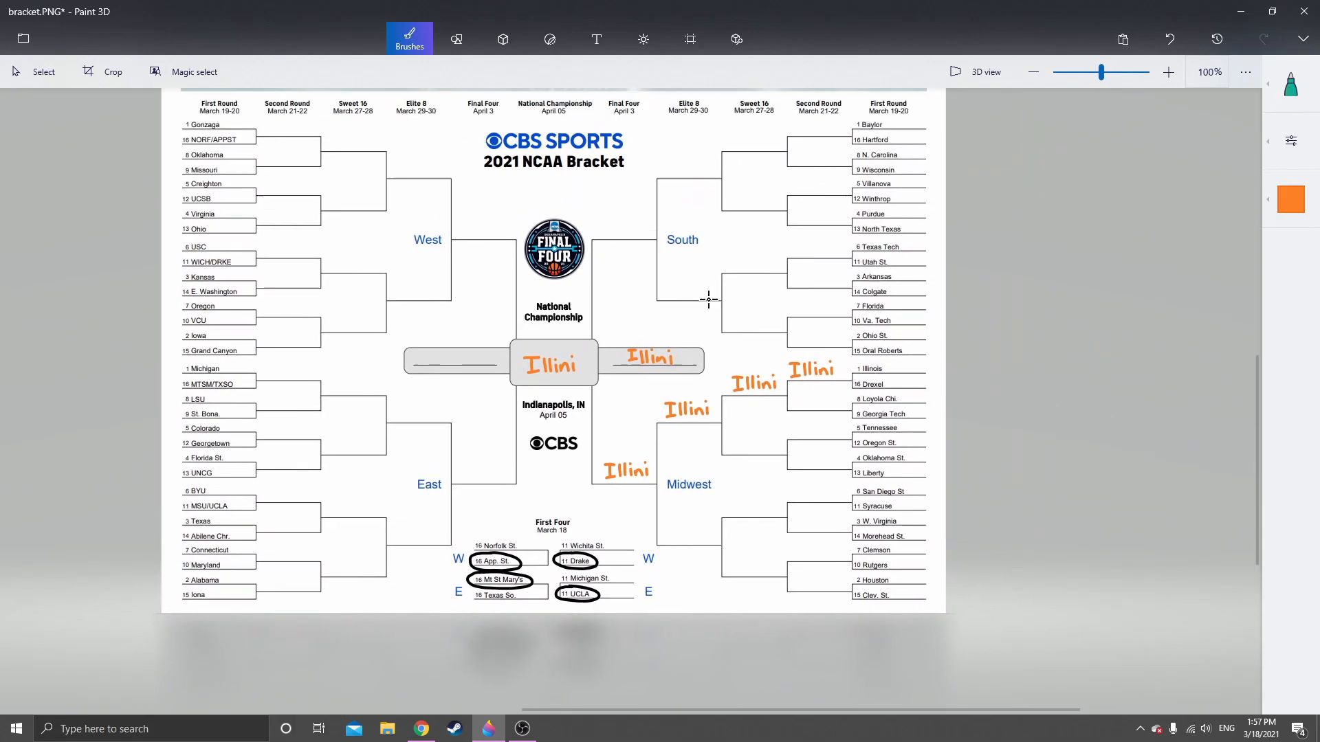
{"action": "mouse_move", "coordinate": [709, 300]}
{"action": "left_mouse_down"}
{"action": "mouse_move", "coordinate": [686, 360]}
{"action": "mouse_move", "coordinate": [651, 336]}
{"action": "left_mouse_up"}
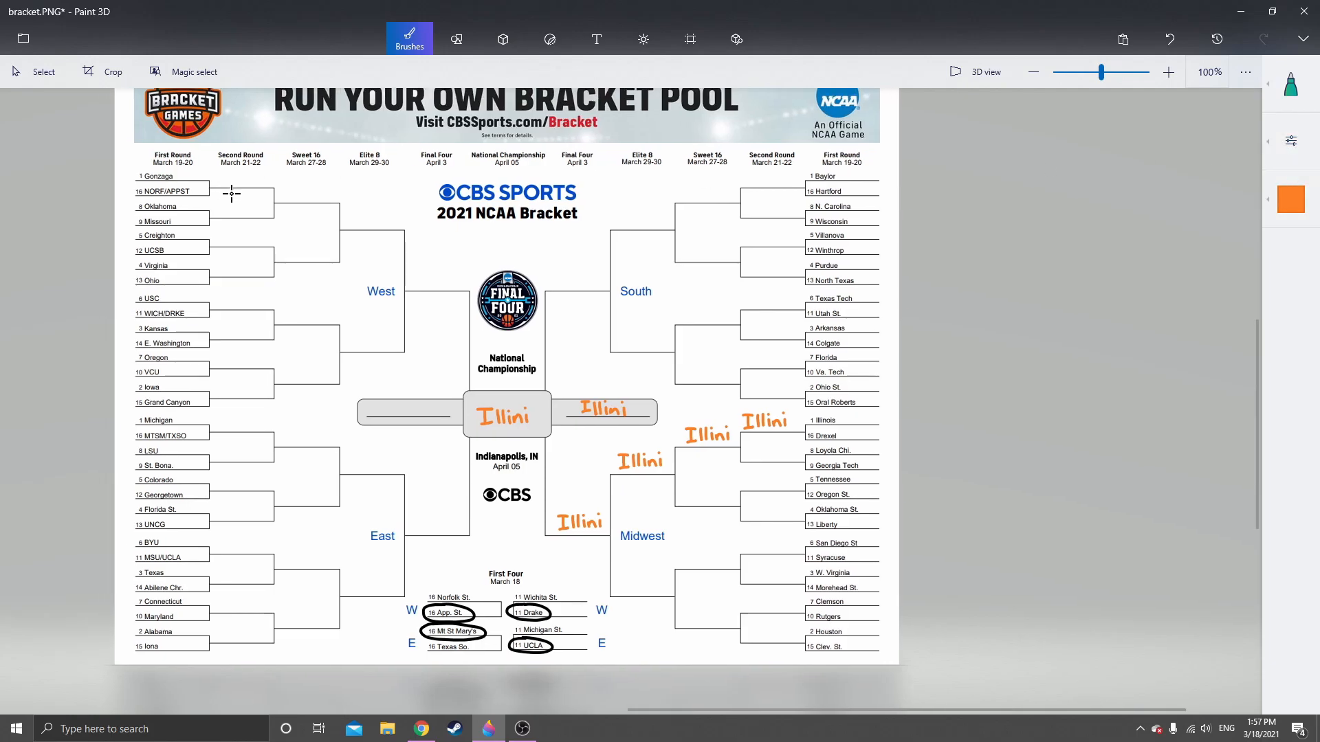
Handwrite "Gonz" in dark grey on the Second Round line beside Gonzaga and NORF/APPST in the West region
{"action": "scroll", "coordinate": [221, 182], "scroll_direction": "up", "scroll_amount": 3}
{"action": "scroll", "coordinate": [456, 270], "scroll_direction": "up", "scroll_amount": 5}
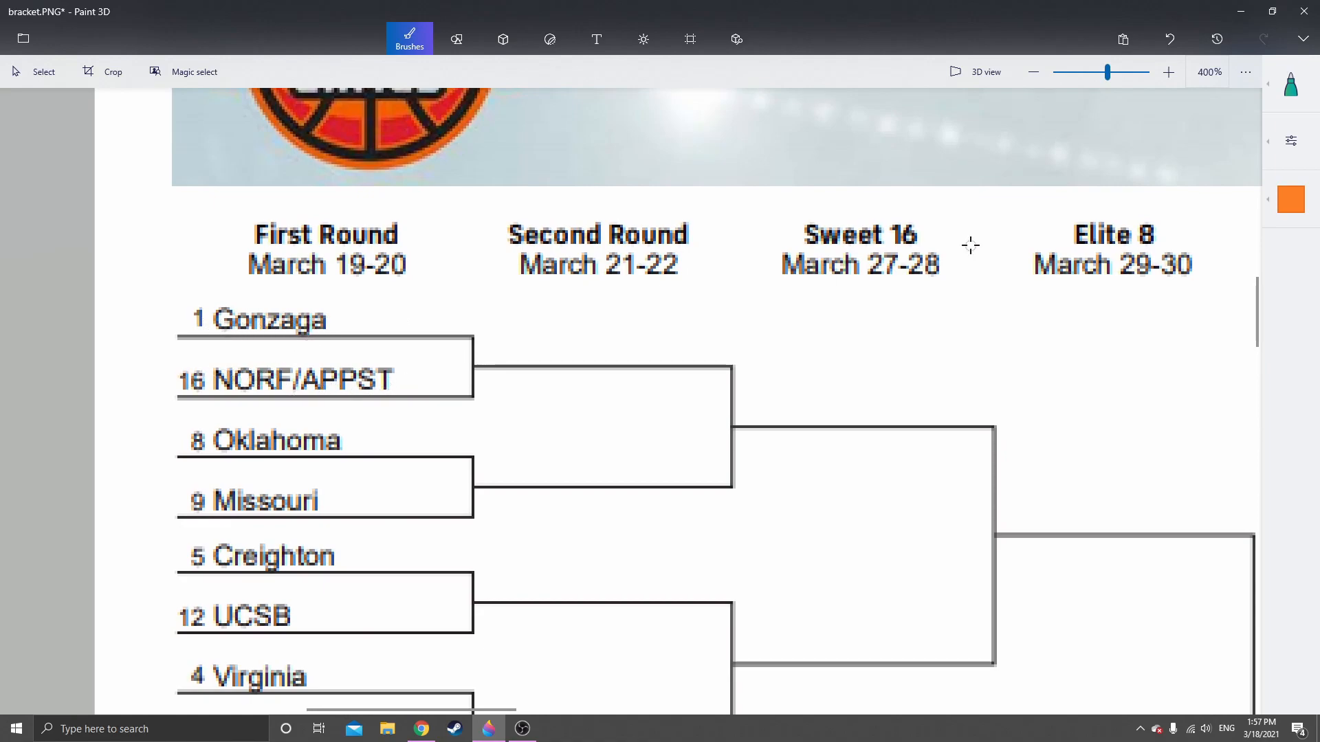
{"action": "left_click", "coordinate": [1291, 199]}
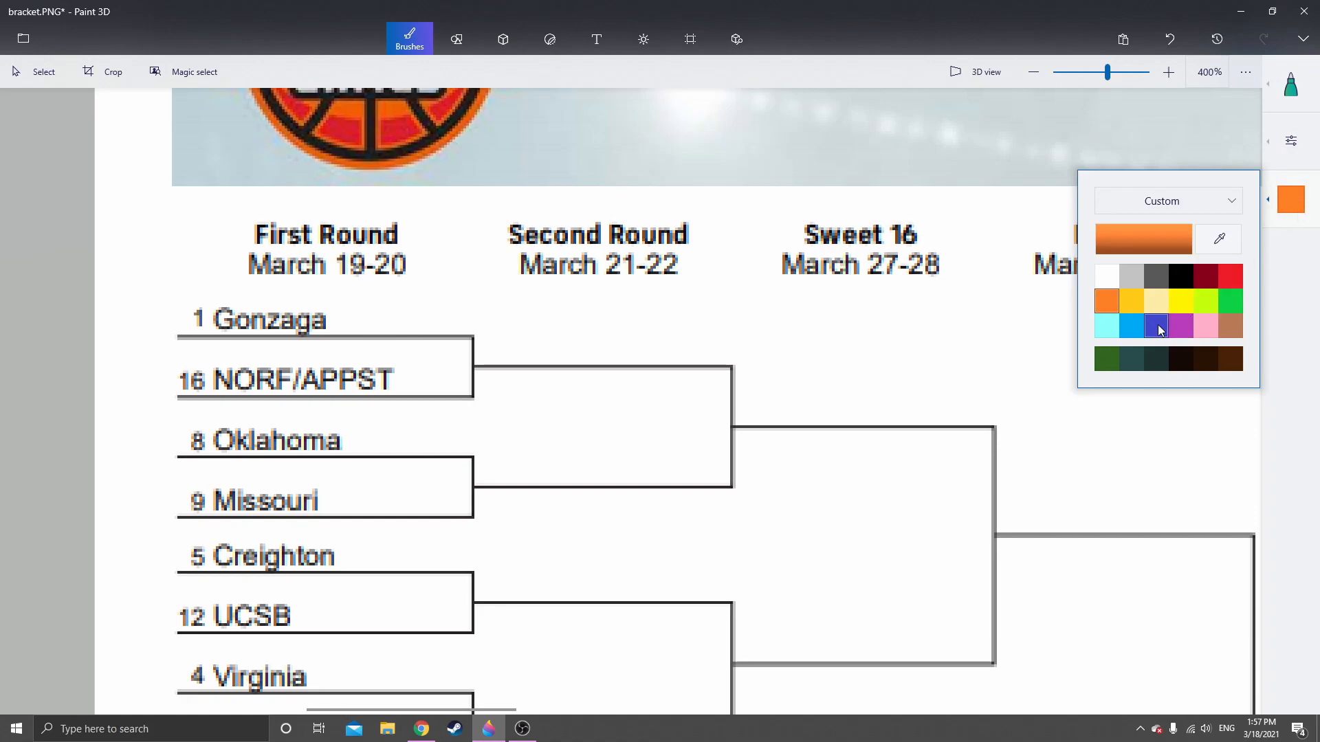
{"action": "left_click", "coordinate": [1155, 282]}
{"action": "scroll", "coordinate": [570, 324], "scroll_direction": "right", "scroll_amount": 2}
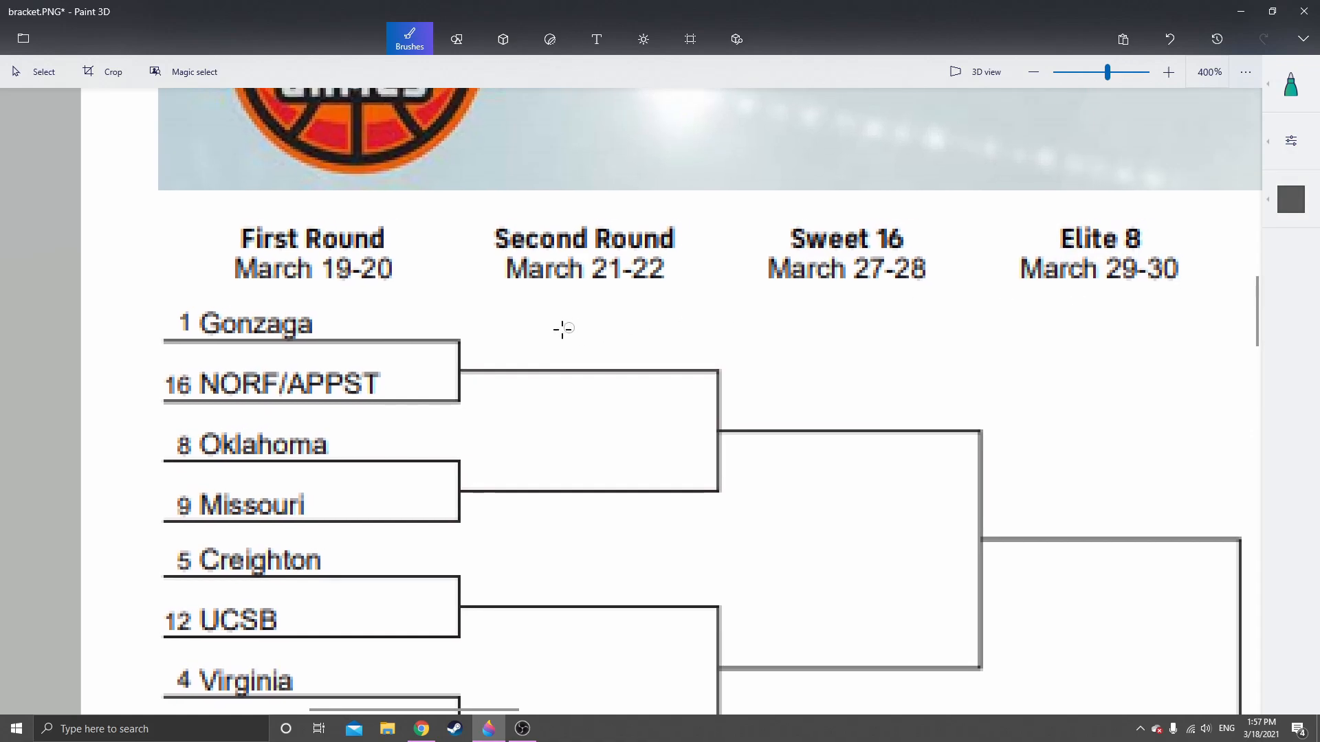
{"action": "scroll", "coordinate": [475, 329], "scroll_direction": "up", "scroll_amount": 1}
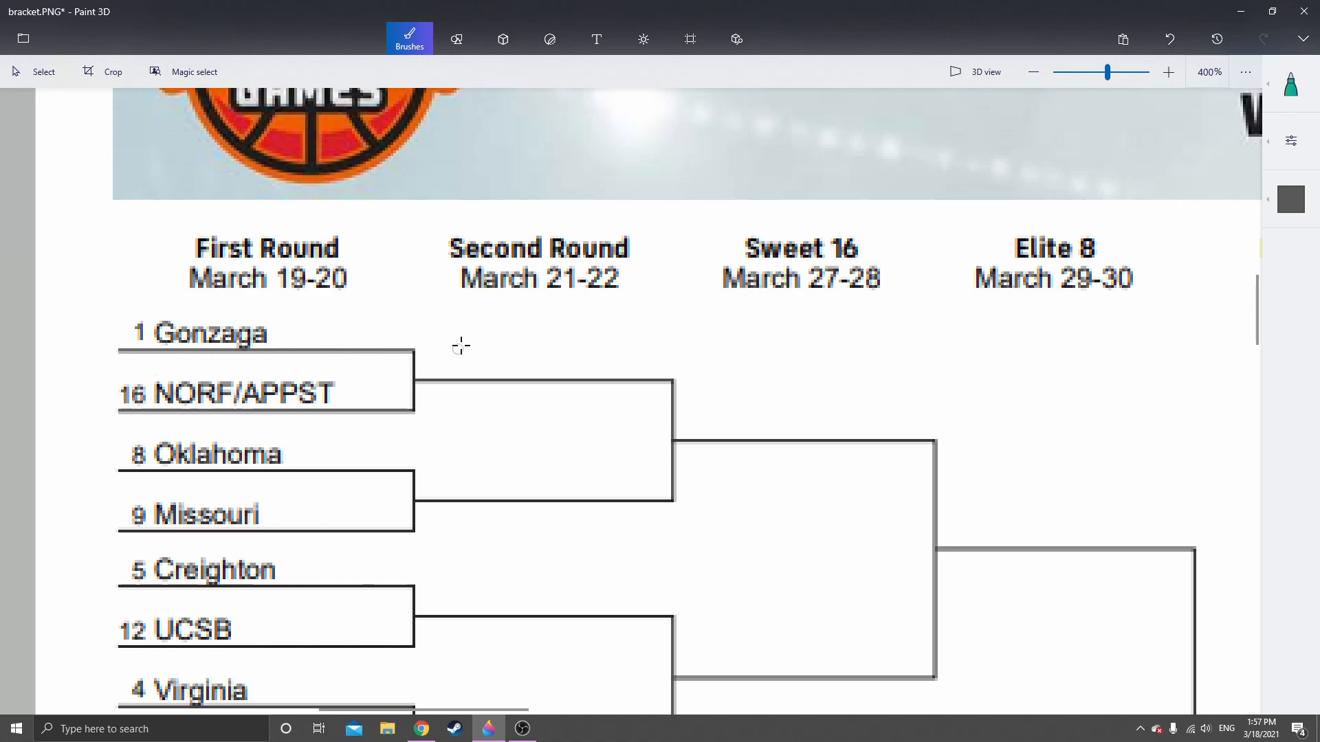
{"action": "mouse_move", "coordinate": [460, 319]}
{"action": "left_mouse_down"}
{"action": "mouse_move", "coordinate": [481, 348]}
{"action": "mouse_move", "coordinate": [525, 332]}
{"action": "mouse_move", "coordinate": [577, 360]}
{"action": "mouse_move", "coordinate": [598, 336]}
{"action": "mouse_move", "coordinate": [617, 365]}
{"action": "left_mouse_up"}
Handwrite "Mizz" in gold on the Second Round line beside Oklahoma and Missouri
{"action": "scroll", "coordinate": [598, 386], "scroll_direction": "down", "scroll_amount": 2}
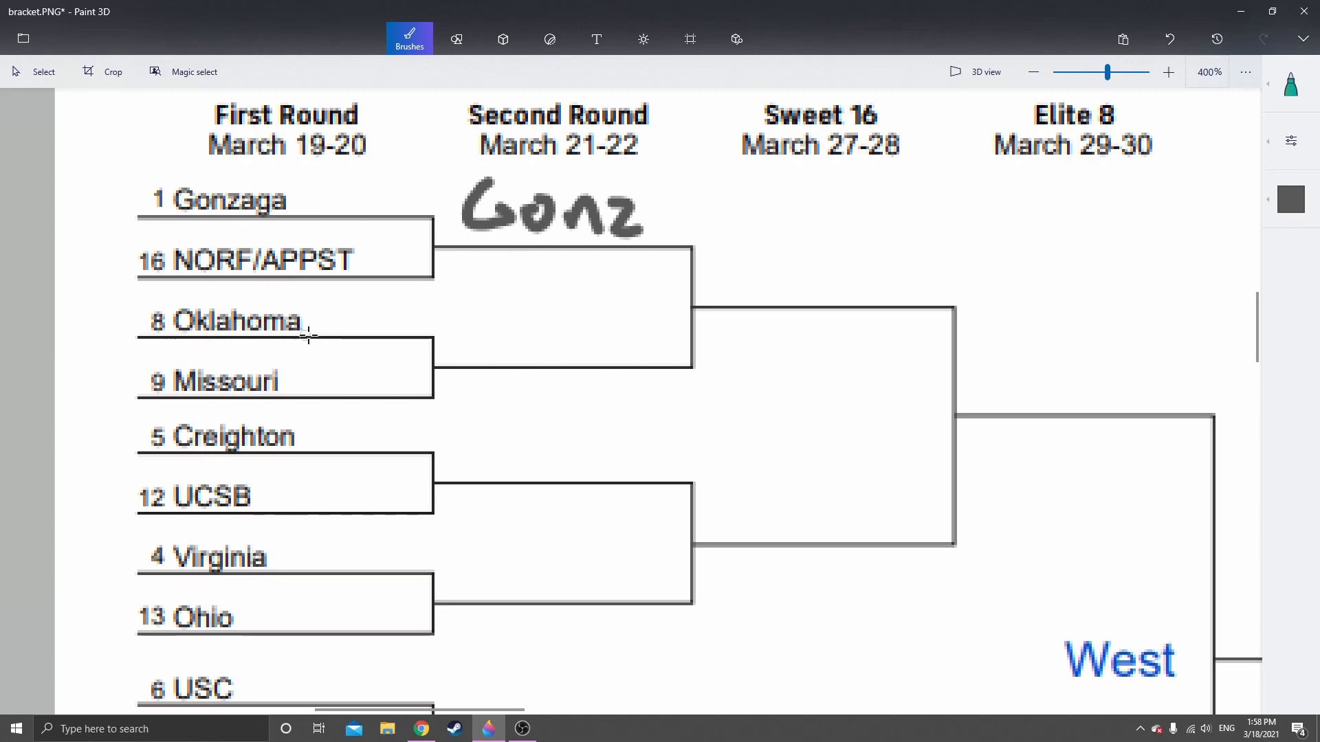
{"action": "left_click", "coordinate": [1291, 199]}
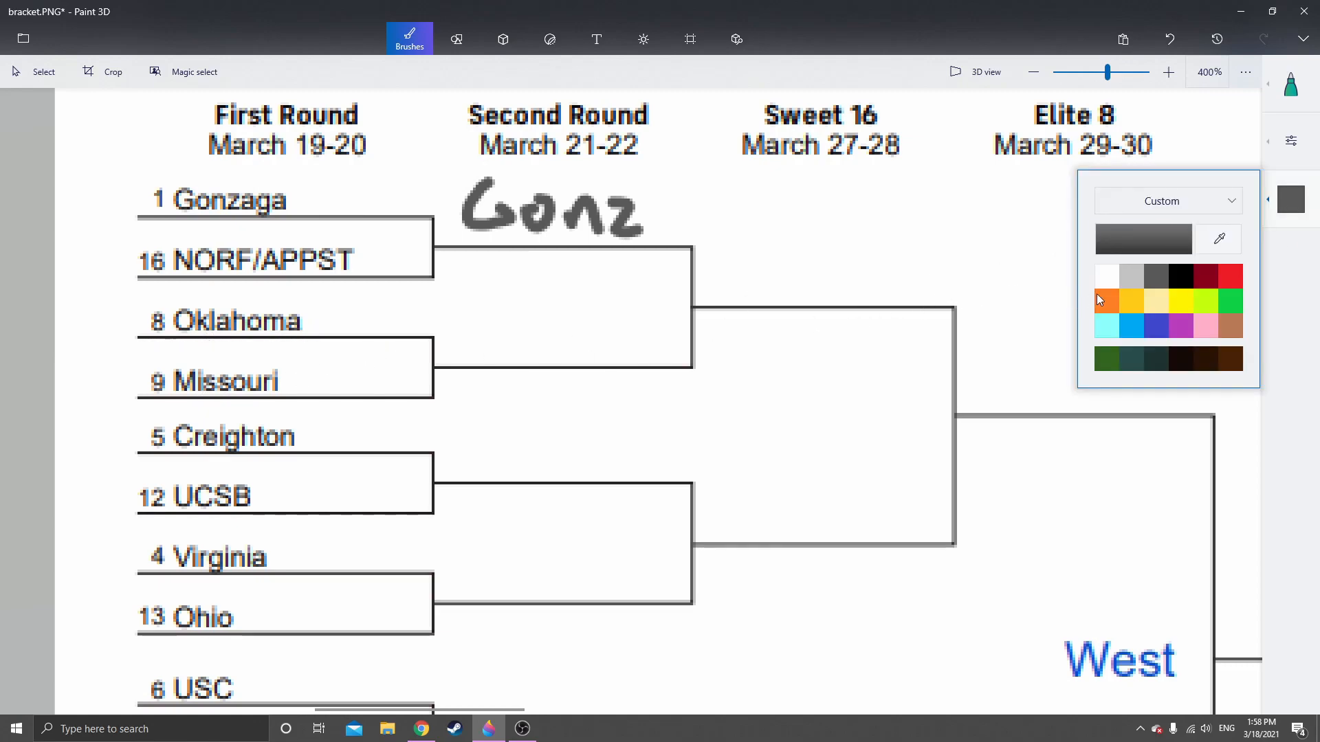
{"action": "left_click", "coordinate": [1130, 303]}
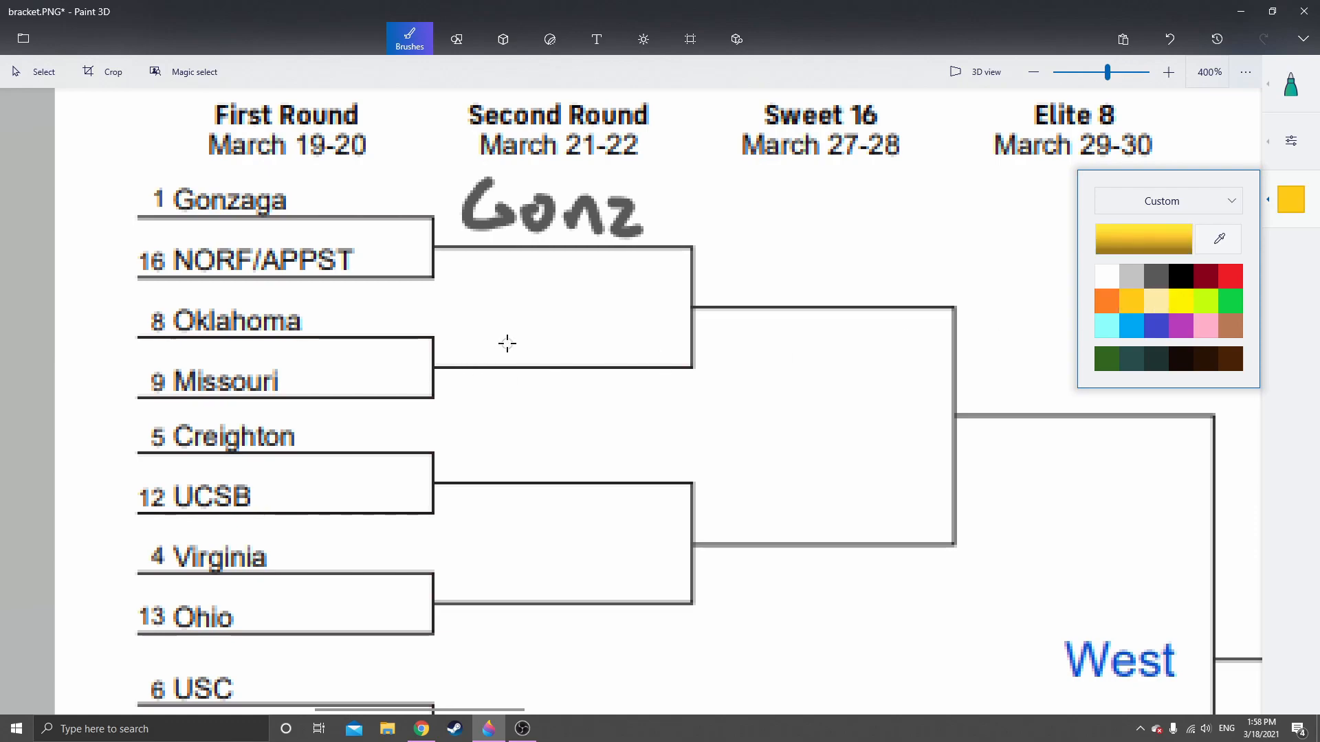
{"action": "left_click", "coordinate": [459, 351]}
{"action": "mouse_move", "coordinate": [455, 356]}
{"action": "left_mouse_down"}
{"action": "mouse_move", "coordinate": [506, 343]}
{"action": "mouse_move", "coordinate": [510, 362]}
{"action": "mouse_move", "coordinate": [525, 318]}
{"action": "mouse_move", "coordinate": [548, 354]}
{"action": "mouse_move", "coordinate": [612, 356]}
{"action": "left_mouse_up"}
{"action": "left_click", "coordinate": [525, 316]}
Handwrite "Creight" in light blue on the West region's Second Round line beside Creighton and UCSB
{"action": "scroll", "coordinate": [662, 466], "scroll_direction": "down", "scroll_amount": 2}
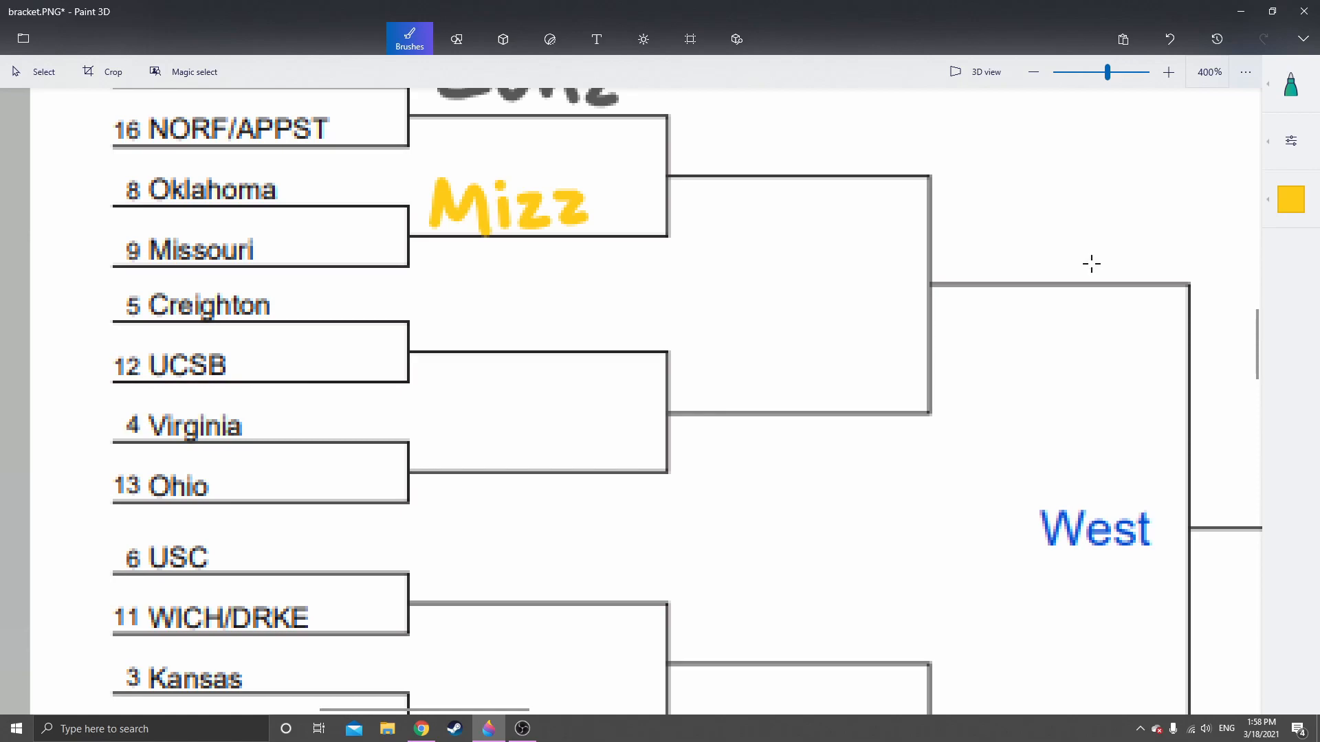
{"action": "left_click", "coordinate": [1291, 200]}
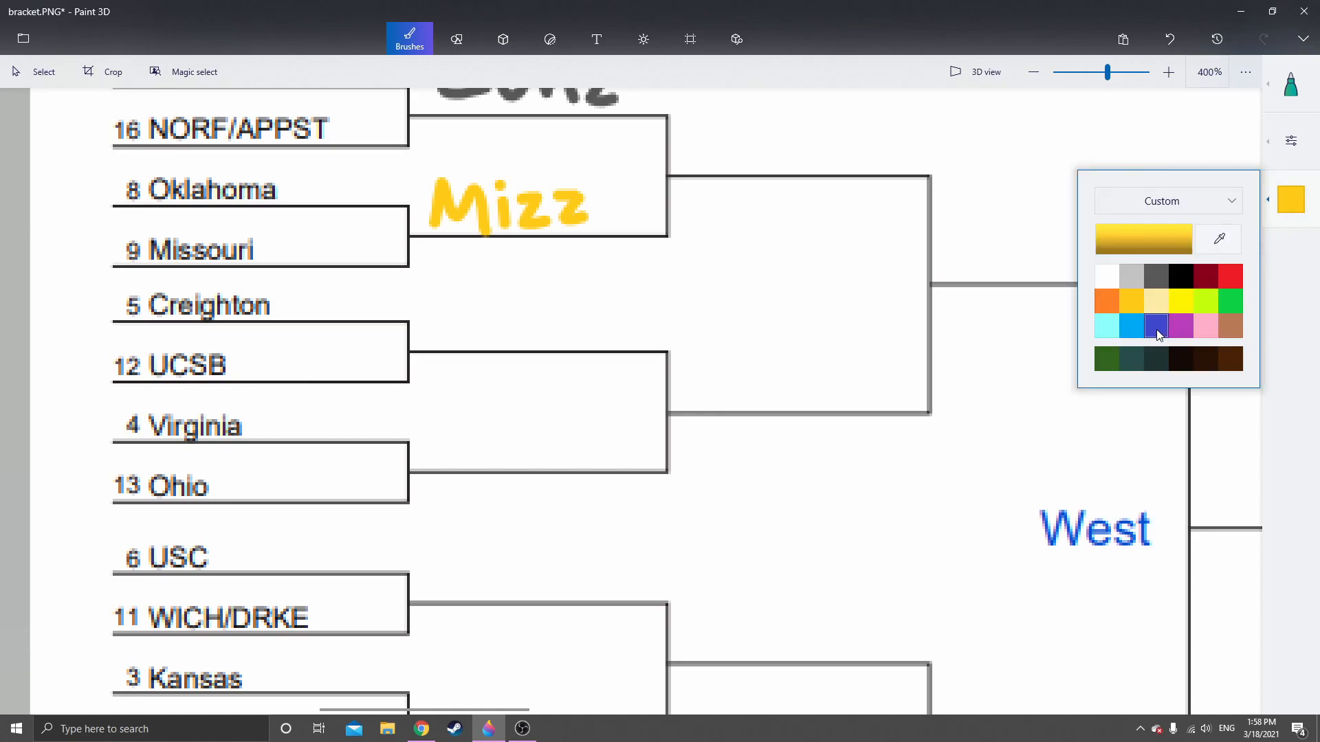
{"action": "left_click", "coordinate": [1130, 327]}
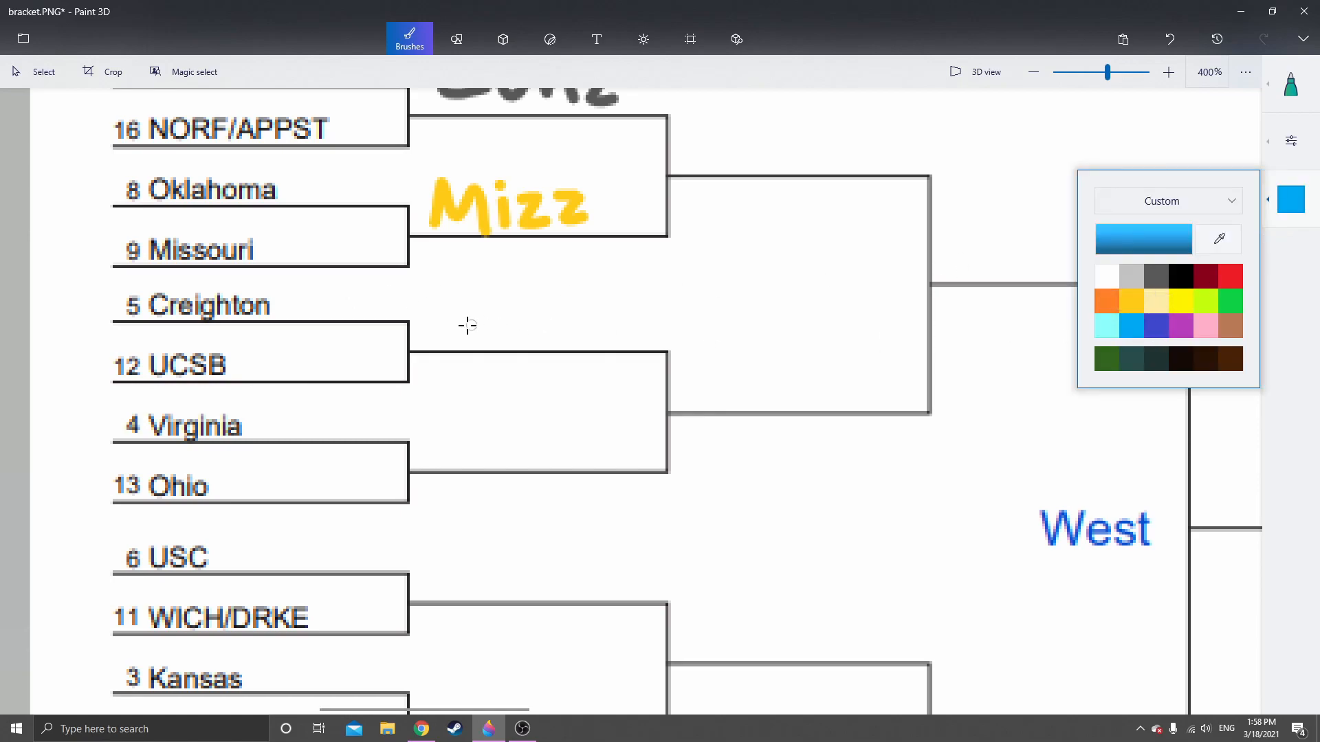
{"action": "left_click", "coordinate": [1291, 141]}
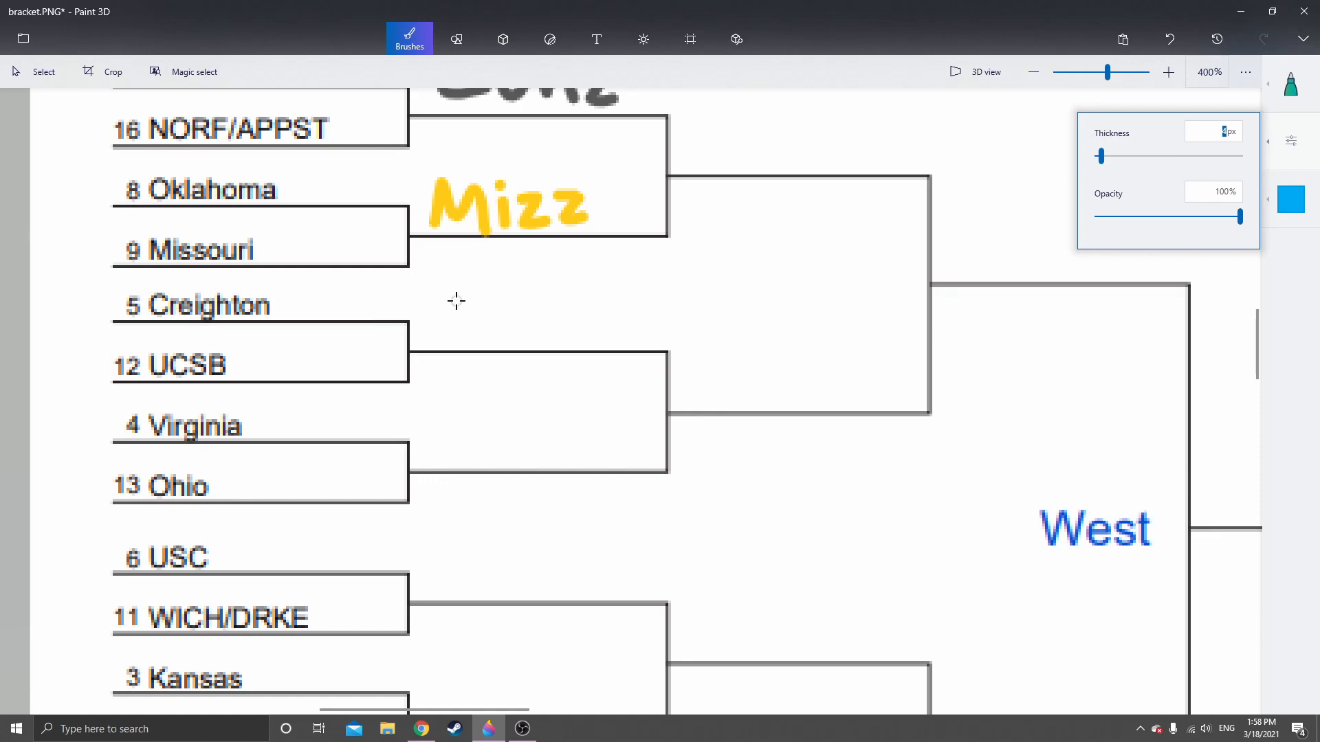
{"action": "mouse_move", "coordinate": [460, 298]}
{"action": "left_mouse_down"}
{"action": "mouse_move", "coordinate": [442, 333]}
{"action": "mouse_move", "coordinate": [474, 335]}
{"action": "mouse_move", "coordinate": [514, 304]}
{"action": "left_mouse_up"}
{"action": "left_click", "coordinate": [530, 294]}
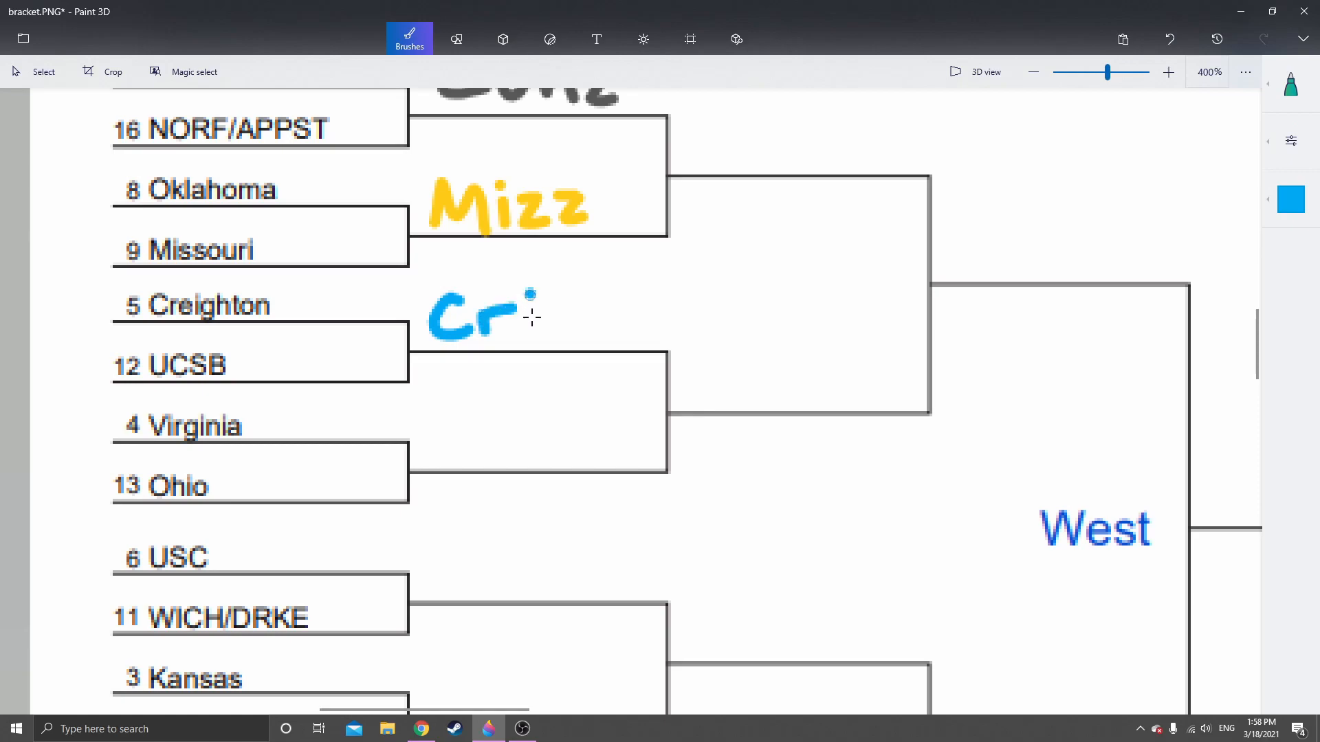
{"action": "left_click", "coordinate": [1169, 39]}
{"action": "left_click_drag", "start_coordinate": [519, 320], "coordinate": [569, 341]}
{"action": "left_click", "coordinate": [557, 294]}
{"action": "mouse_move", "coordinate": [610, 276]}
{"action": "left_mouse_down"}
{"action": "mouse_move", "coordinate": [608, 306]}
{"action": "mouse_move", "coordinate": [641, 337]}
{"action": "left_mouse_up"}
{"action": "mouse_move", "coordinate": [660, 280]}
{"action": "left_mouse_down"}
{"action": "mouse_move", "coordinate": [660, 327]}
{"action": "mouse_move", "coordinate": [679, 295]}
{"action": "left_mouse_up"}
Handwrite "Vir." in orange on the Second Round line beside Virginia and Ohio
{"action": "scroll", "coordinate": [626, 412], "scroll_direction": "down", "scroll_amount": 3}
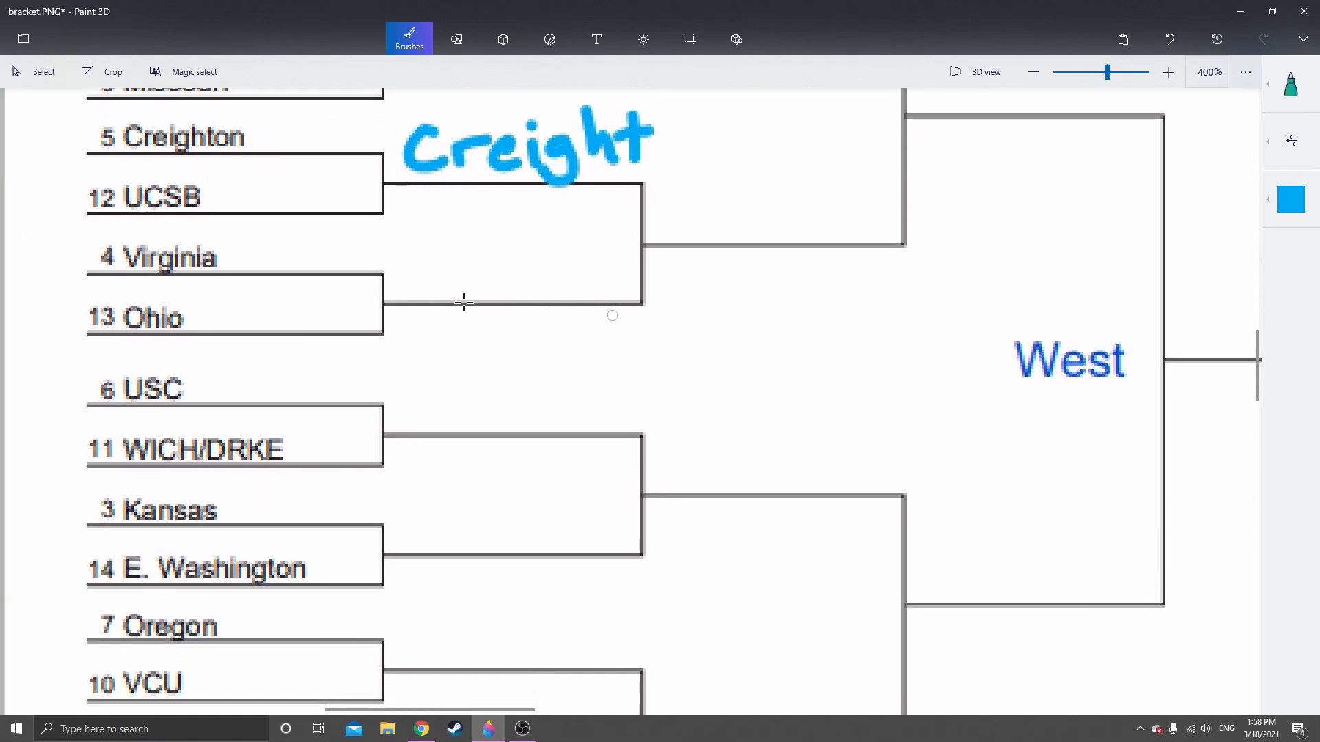
{"action": "scroll", "coordinate": [518, 307], "scroll_direction": "up", "scroll_amount": 1}
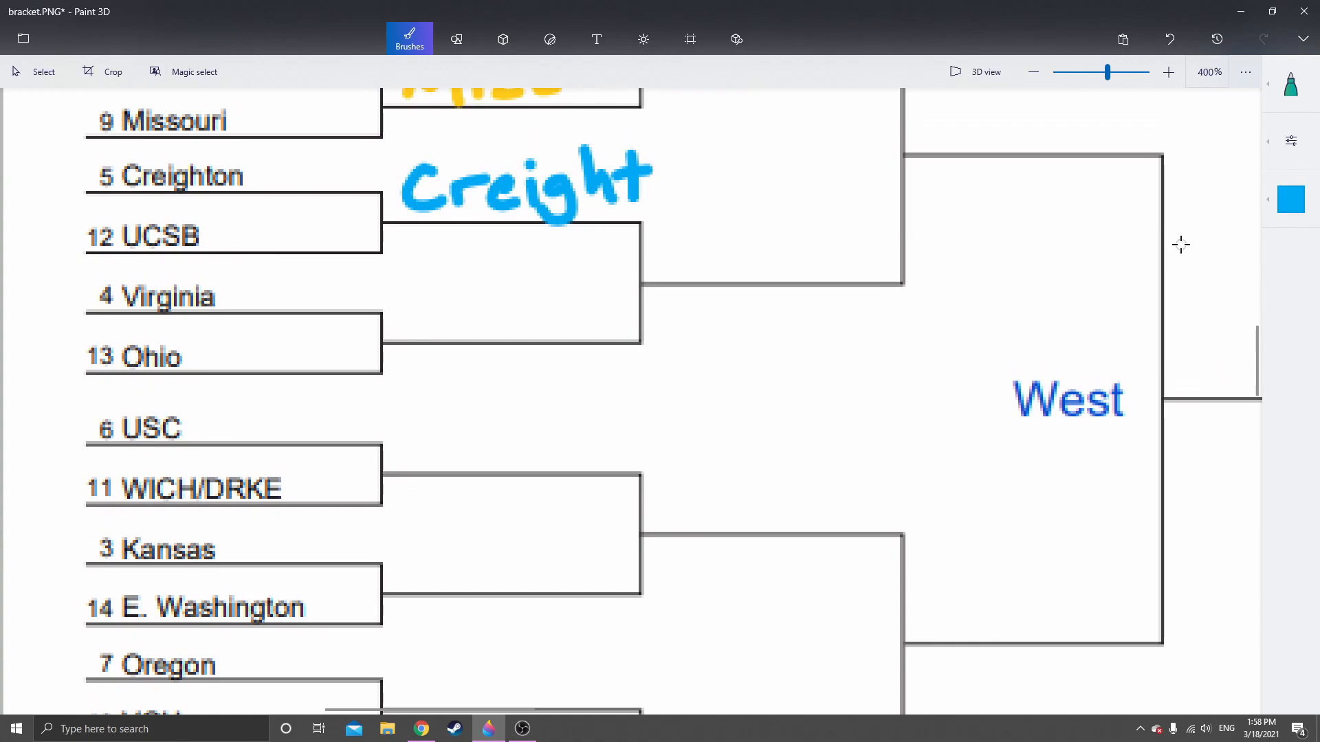
{"action": "left_click", "coordinate": [1287, 210]}
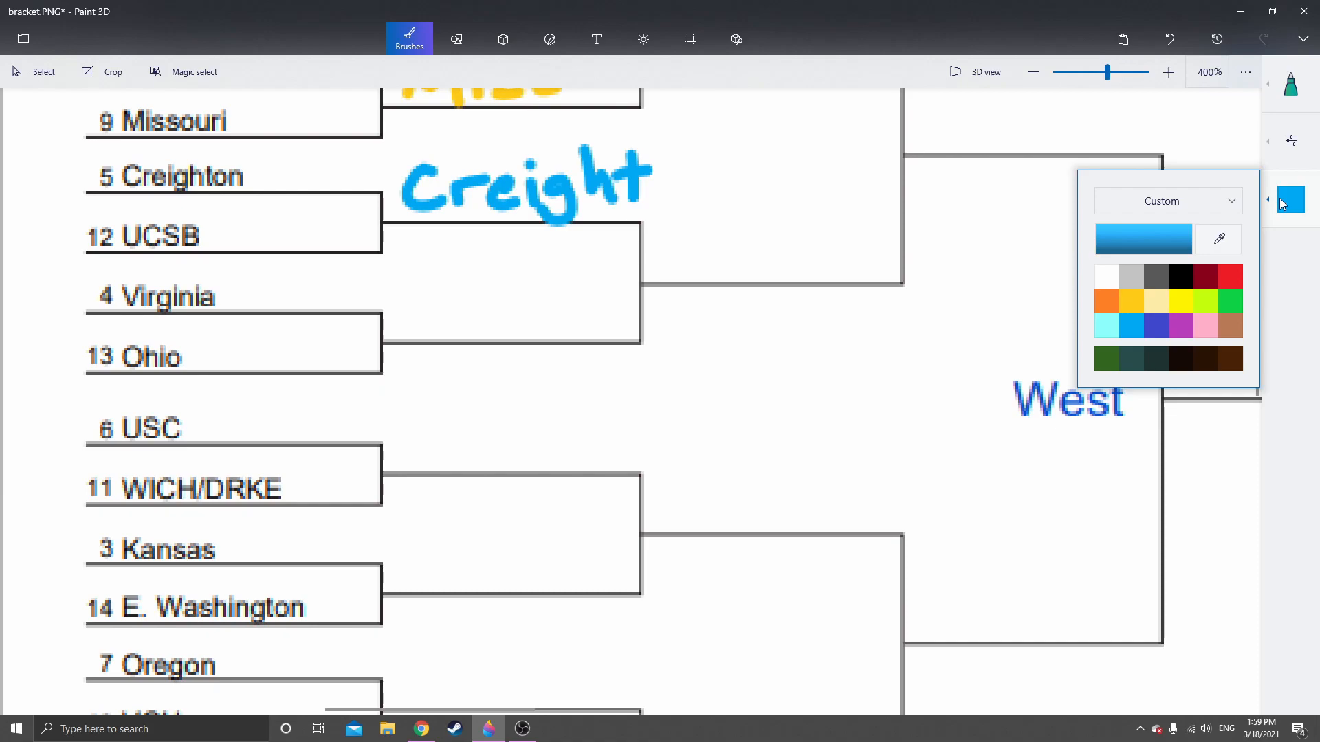
{"action": "left_click", "coordinate": [1106, 300]}
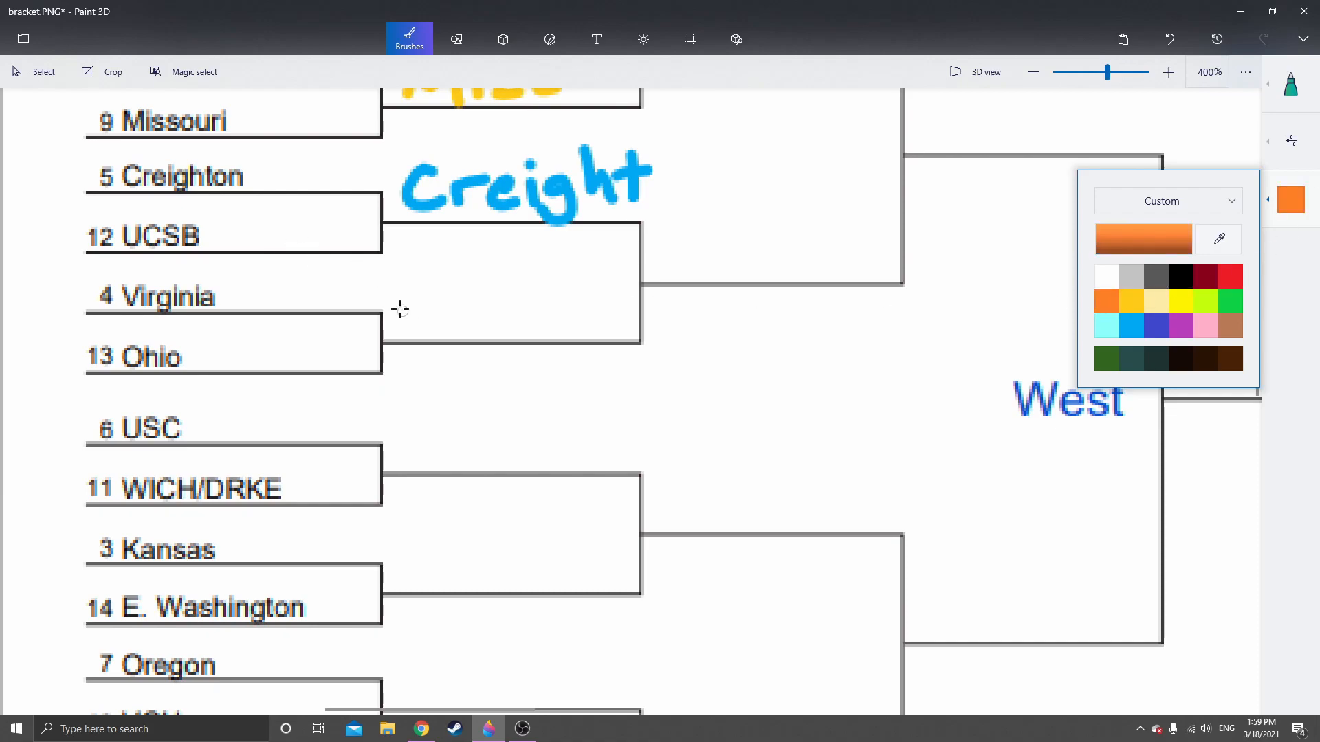
{"action": "mouse_move", "coordinate": [395, 297]}
{"action": "left_mouse_down"}
{"action": "mouse_move", "coordinate": [418, 322]}
{"action": "mouse_move", "coordinate": [425, 281]}
{"action": "mouse_move", "coordinate": [450, 324]}
{"action": "mouse_move", "coordinate": [489, 292]}
{"action": "left_mouse_up"}
{"action": "left_click", "coordinate": [440, 284]}
{"action": "left_click", "coordinate": [496, 321]}
Handwrite "Drake" in indigo on the Second Round line beside USC and WICH/DRKE
{"action": "scroll", "coordinate": [492, 399], "scroll_direction": "down", "scroll_amount": 1}
{"action": "scroll", "coordinate": [491, 376], "scroll_direction": "down", "scroll_amount": 1}
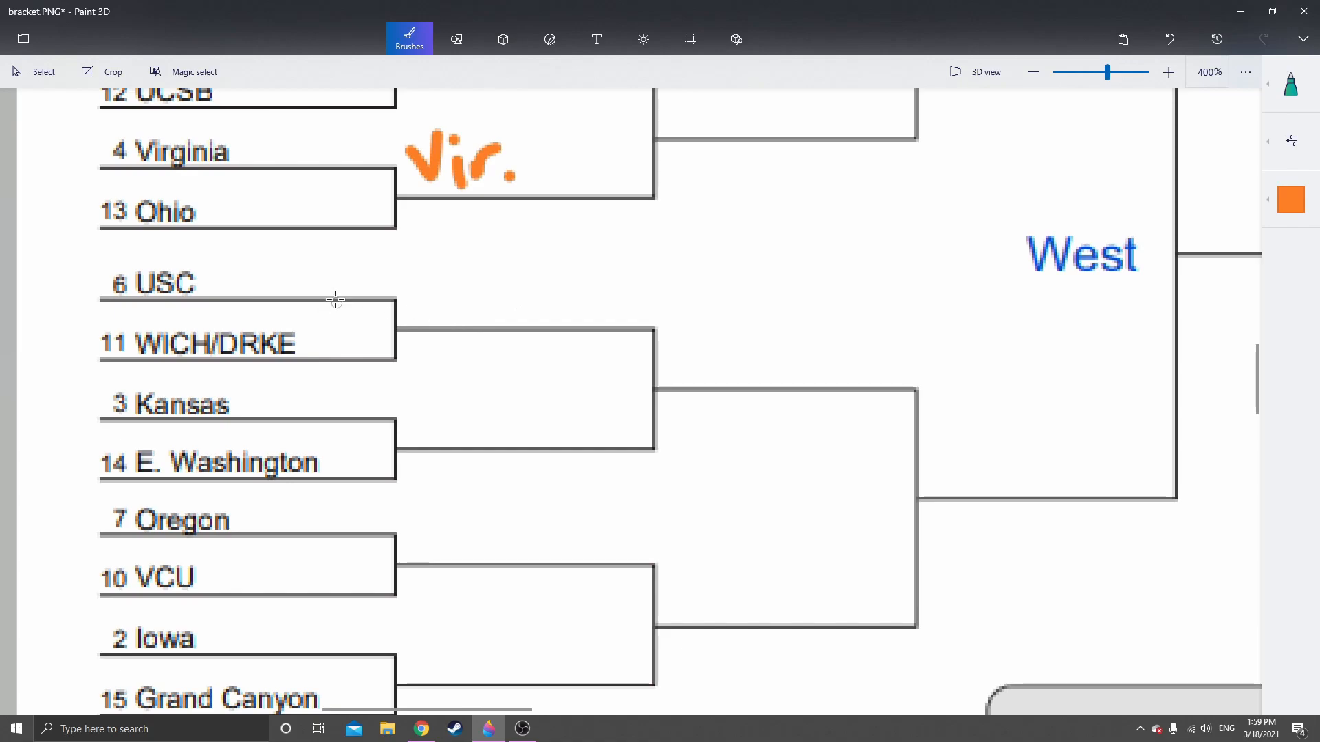
{"action": "left_click", "coordinate": [1296, 202]}
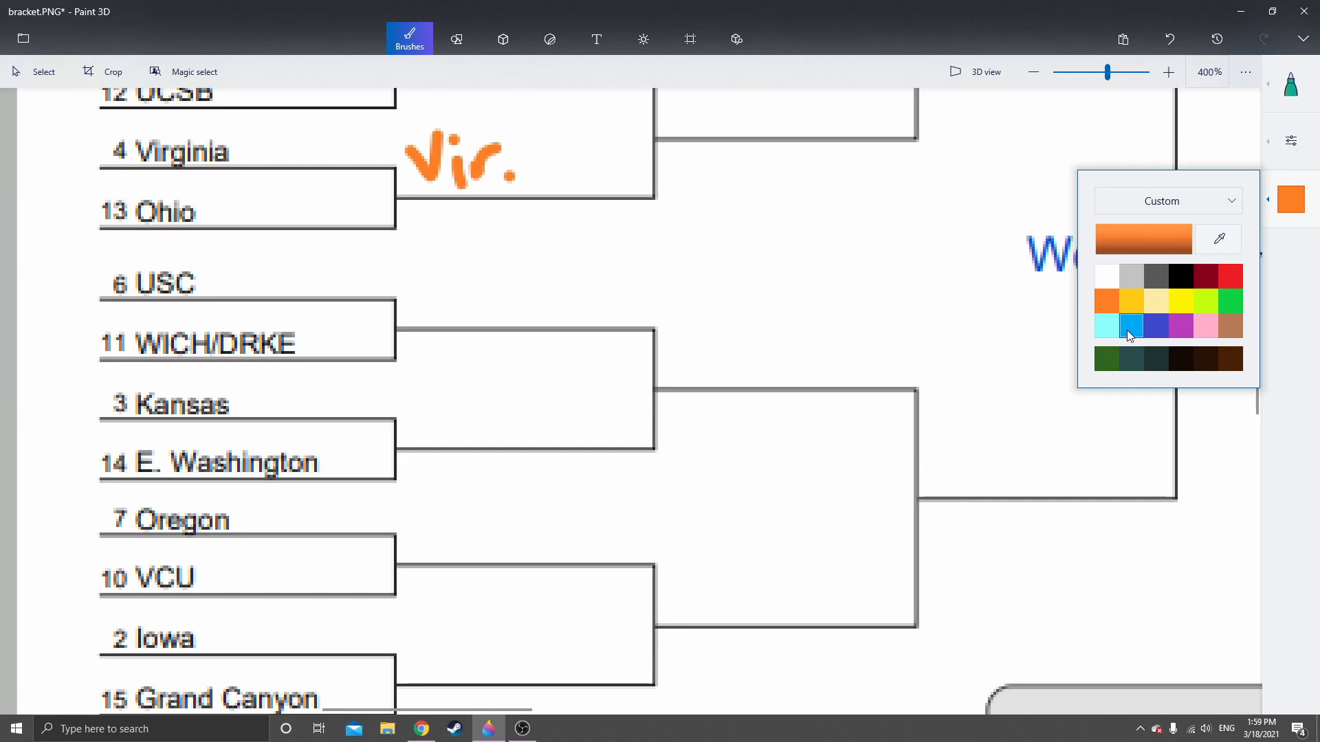
{"action": "left_click", "coordinate": [1154, 328]}
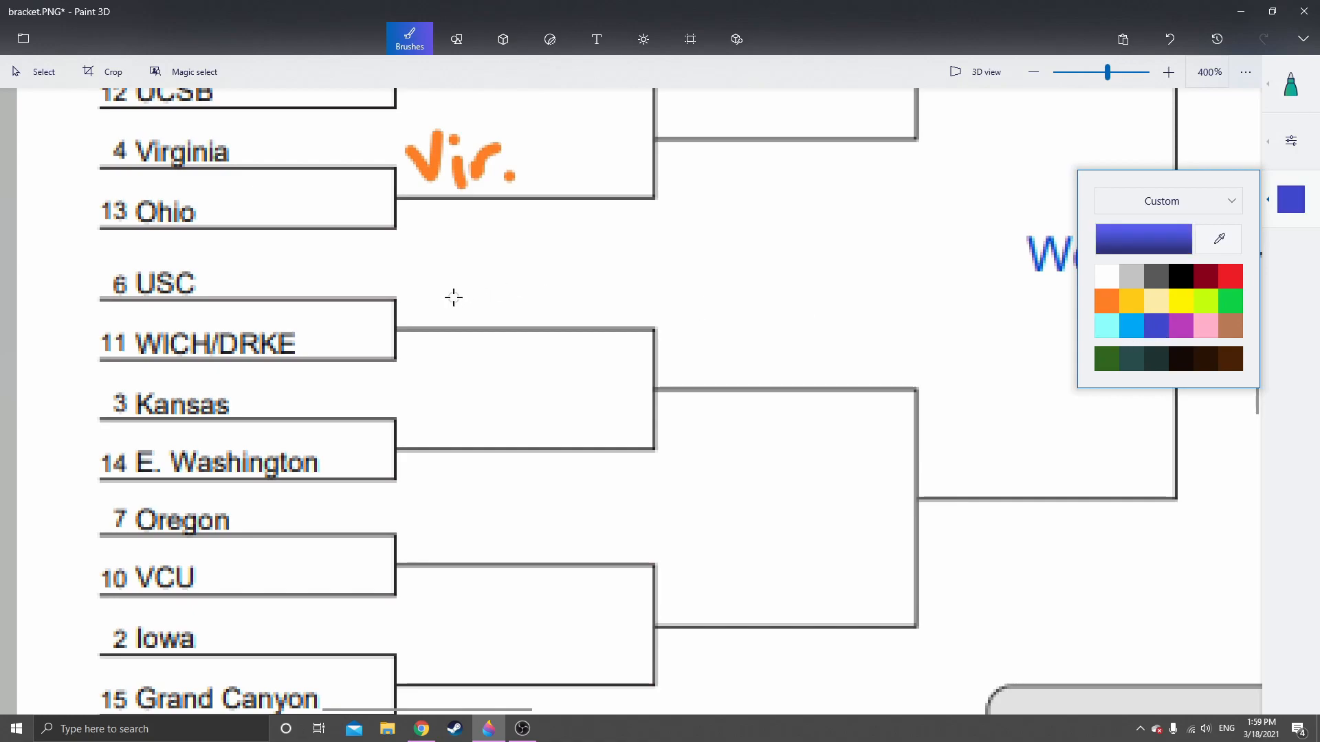
{"action": "mouse_move", "coordinate": [421, 279]}
{"action": "left_mouse_down"}
{"action": "mouse_move", "coordinate": [425, 311]}
{"action": "mouse_move", "coordinate": [418, 284]}
{"action": "mouse_move", "coordinate": [473, 319]}
{"action": "mouse_move", "coordinate": [530, 296]}
{"action": "mouse_move", "coordinate": [544, 313]}
{"action": "mouse_move", "coordinate": [558, 299]}
{"action": "mouse_move", "coordinate": [584, 313]}
{"action": "mouse_move", "coordinate": [622, 303]}
{"action": "mouse_move", "coordinate": [593, 259]}
{"action": "left_mouse_up"}
Handwrite "Kansas" in light blue on the Second Round line beside Kansas and E. Washington
{"action": "scroll", "coordinate": [610, 330], "scroll_direction": "down", "scroll_amount": 2}
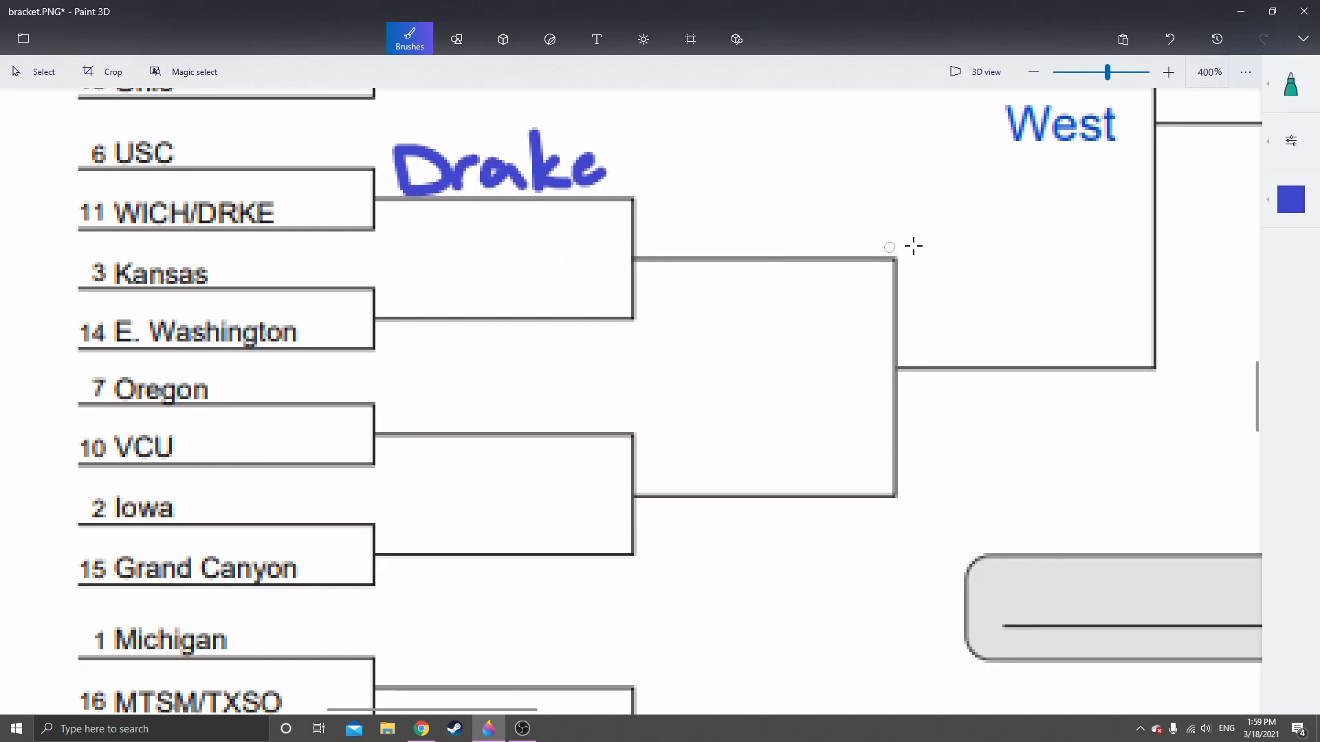
{"action": "left_click", "coordinate": [1297, 209]}
{"action": "left_click", "coordinate": [1133, 325]}
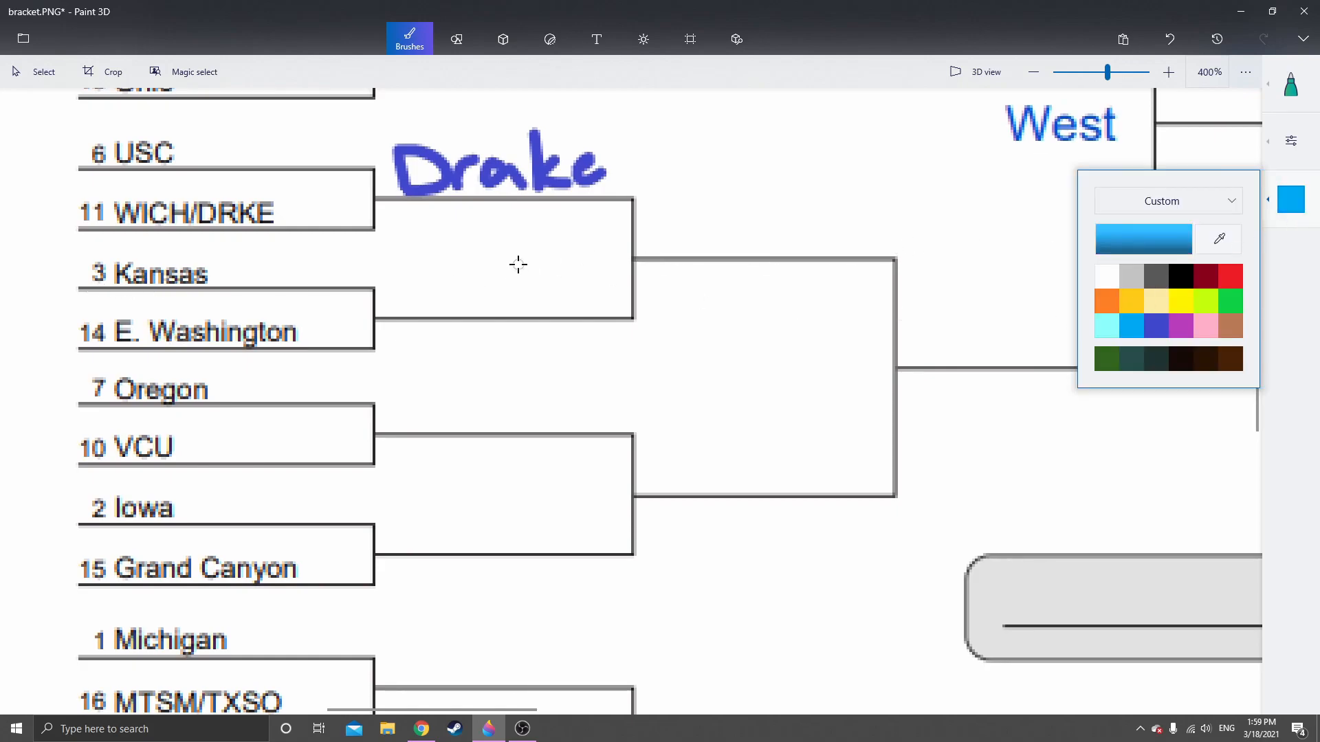
{"action": "left_click_drag", "start_coordinate": [518, 264], "coordinate": [563, 309]}
{"action": "mouse_move", "coordinate": [444, 316]}
{"action": "left_mouse_down"}
{"action": "mouse_move", "coordinate": [445, 359]}
{"action": "mouse_move", "coordinate": [454, 338]}
{"action": "mouse_move", "coordinate": [494, 355]}
{"action": "mouse_move", "coordinate": [640, 349]}
{"action": "left_mouse_up"}
Handwrite "Oregon" in green on the Second Round line beside Oregon and VCU
{"action": "mouse_move", "coordinate": [628, 443]}
{"action": "left_mouse_down"}
{"action": "mouse_move", "coordinate": [564, 258]}
{"action": "mouse_move", "coordinate": [621, 324]}
{"action": "mouse_move", "coordinate": [624, 309]}
{"action": "left_mouse_up"}
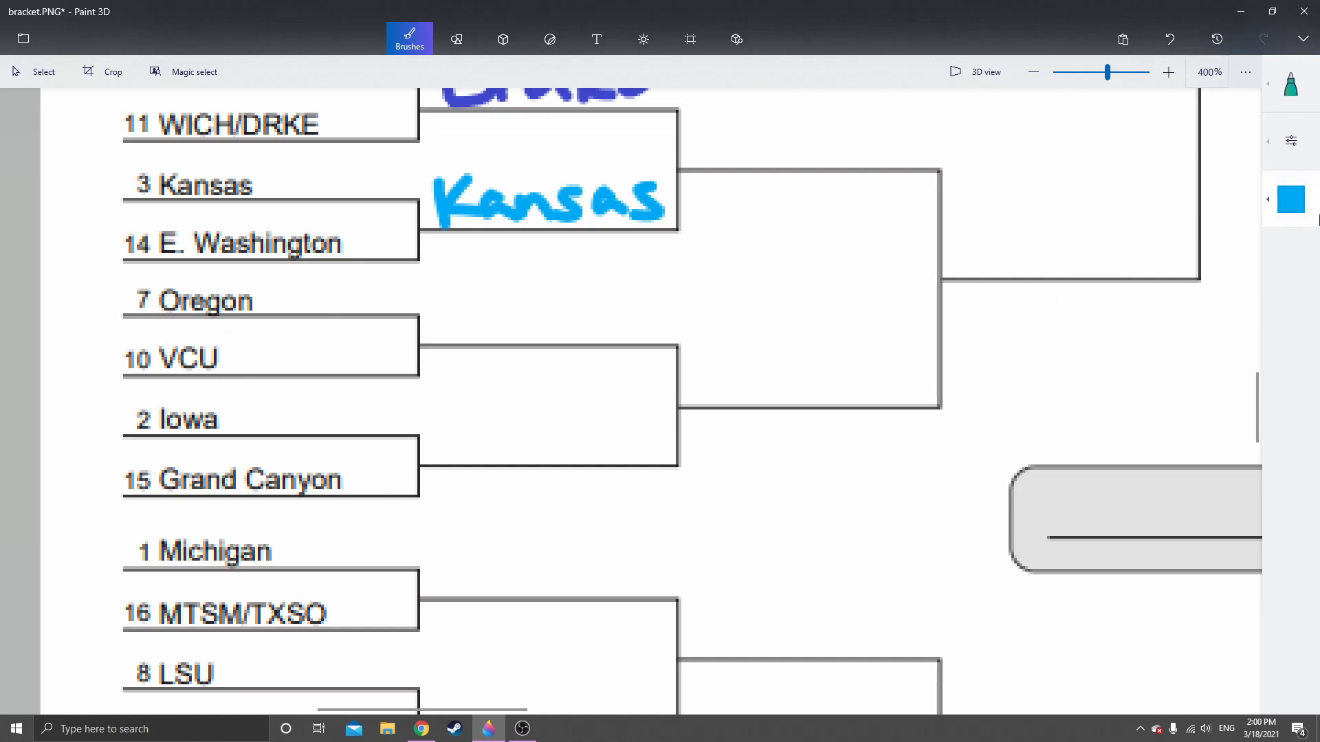
{"action": "left_click", "coordinate": [1291, 199]}
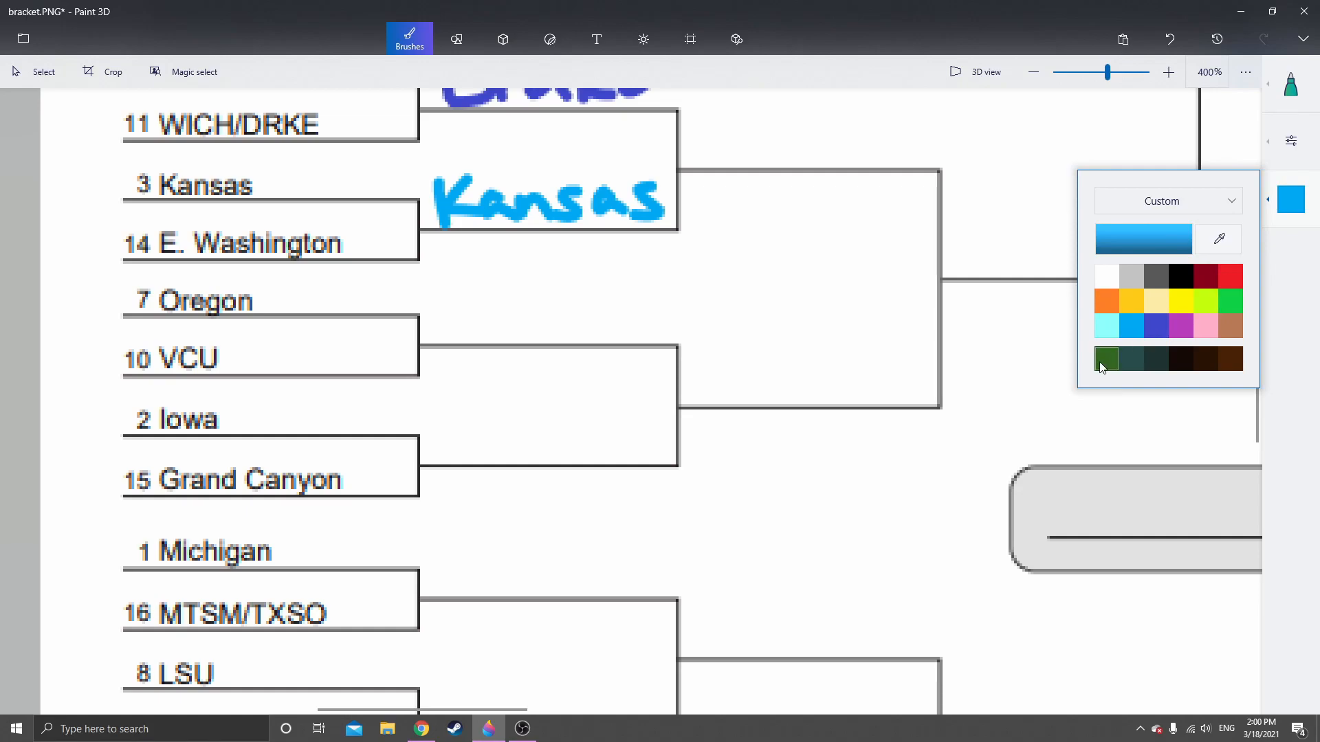
{"action": "left_click", "coordinate": [1230, 301]}
{"action": "mouse_move", "coordinate": [460, 300]}
{"action": "left_mouse_down"}
{"action": "mouse_move", "coordinate": [471, 334]}
{"action": "mouse_move", "coordinate": [469, 302]}
{"action": "mouse_move", "coordinate": [504, 316]}
{"action": "mouse_move", "coordinate": [568, 306]}
{"action": "mouse_move", "coordinate": [587, 342]}
{"action": "mouse_move", "coordinate": [612, 307]}
{"action": "mouse_move", "coordinate": [647, 328]}
{"action": "left_mouse_up"}
Handwrite "Iowa" in black on the Second Round line beside Iowa and Grand Canyon
{"action": "scroll", "coordinate": [595, 365], "scroll_direction": "down", "scroll_amount": 3}
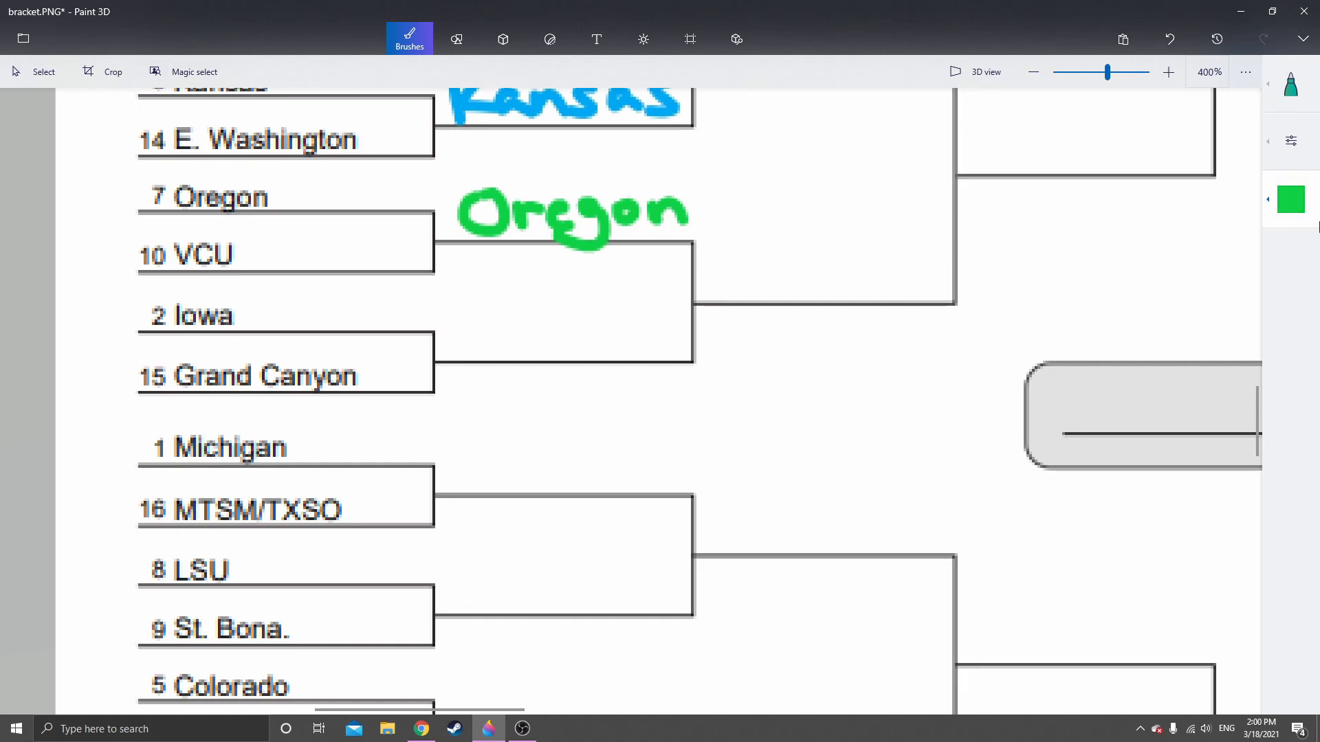
{"action": "left_click", "coordinate": [1291, 199]}
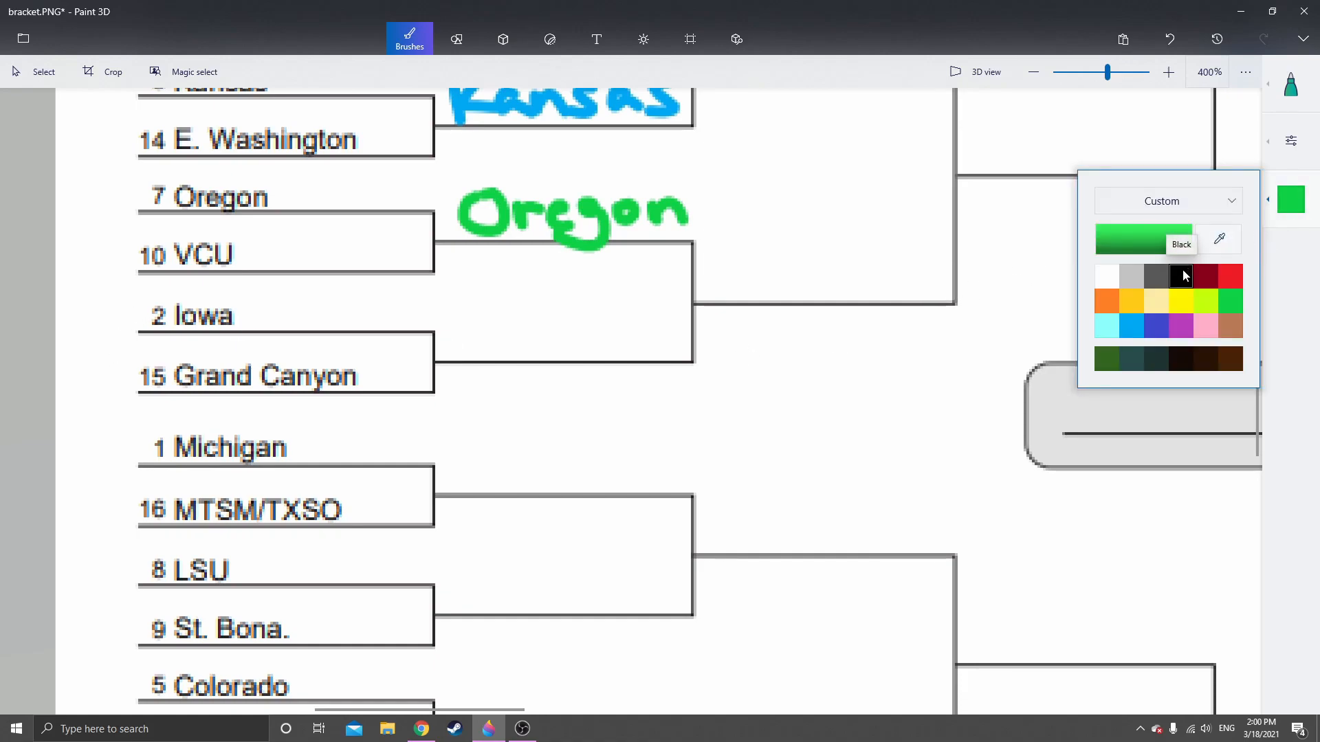
{"action": "left_click", "coordinate": [1182, 272]}
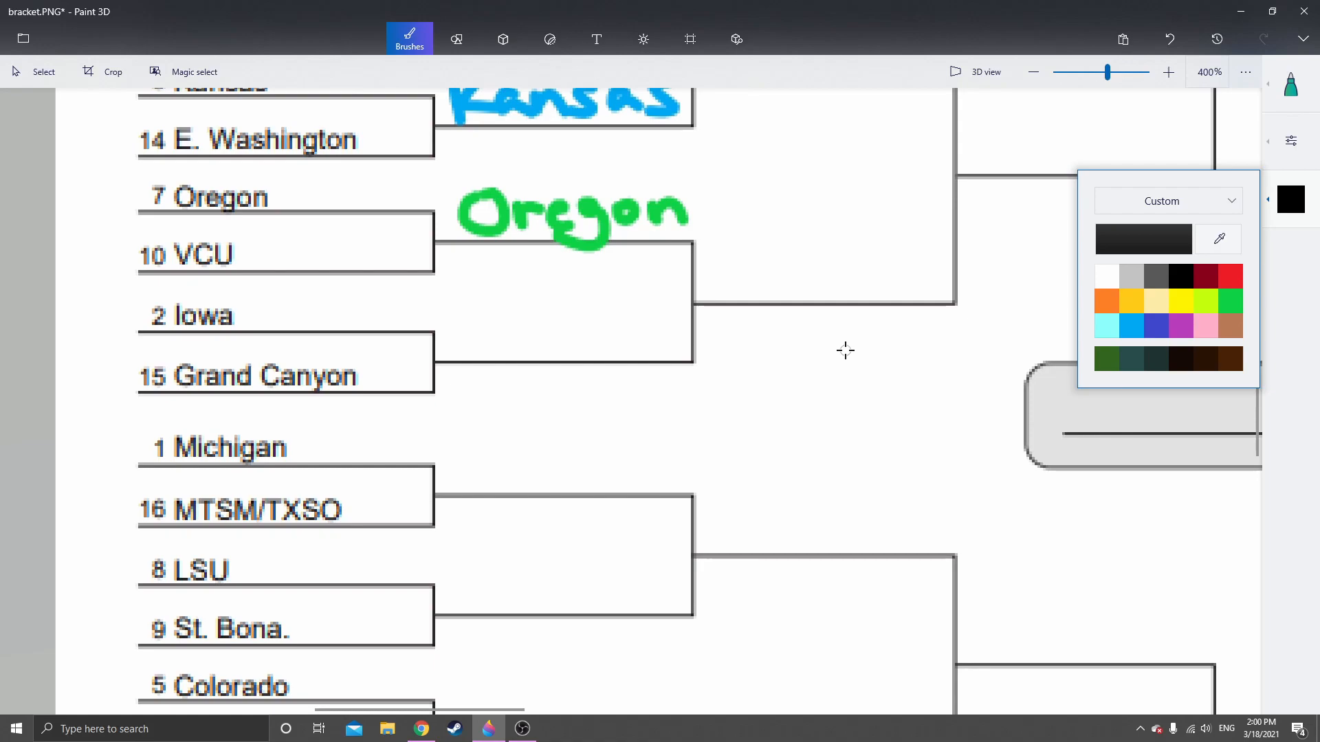
{"action": "mouse_move", "coordinate": [468, 312]}
{"action": "left_mouse_down"}
{"action": "mouse_move", "coordinate": [470, 339]}
{"action": "mouse_move", "coordinate": [502, 345]}
{"action": "mouse_move", "coordinate": [574, 322]}
{"action": "mouse_move", "coordinate": [636, 352]}
{"action": "left_mouse_up"}
Handwrite "Mich" in yellow on the East region's Second Round line beside Michigan and MTSM/TXSO
{"action": "scroll", "coordinate": [595, 412], "scroll_direction": "down", "scroll_amount": 3}
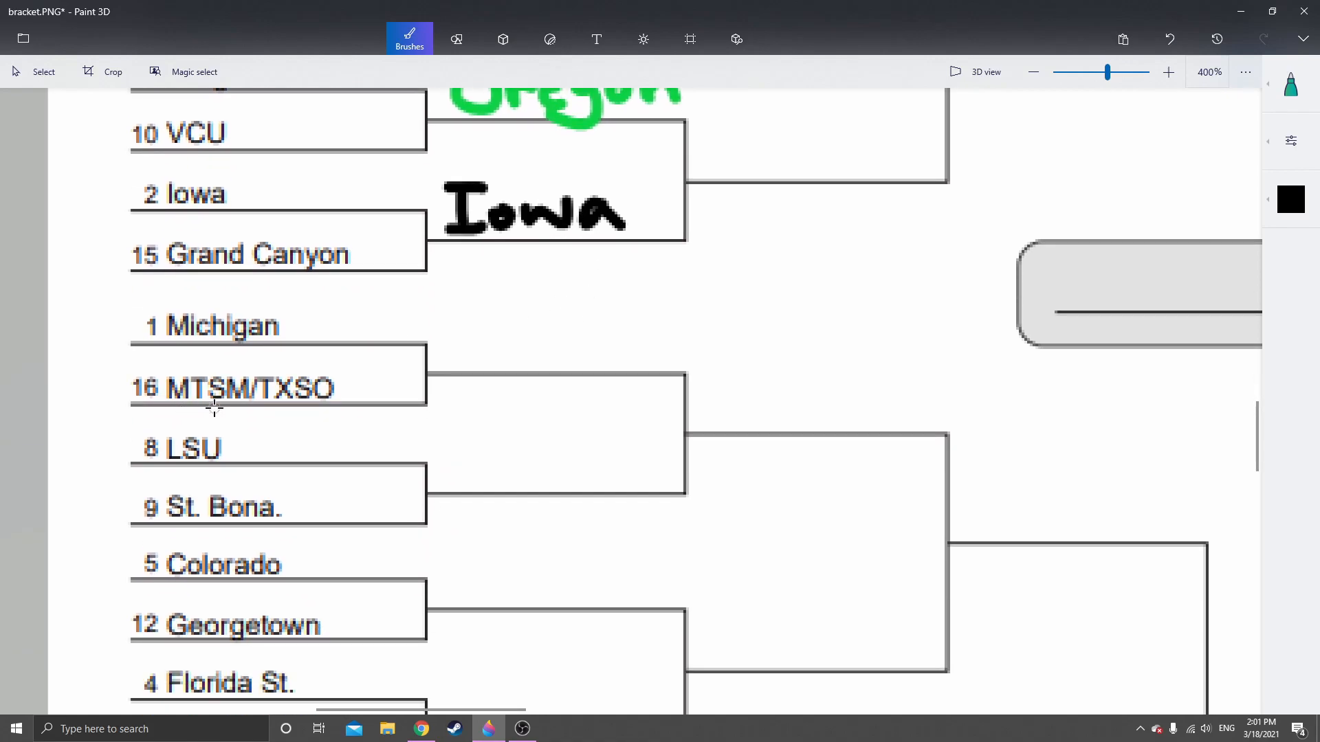
{"action": "left_click", "coordinate": [1291, 199]}
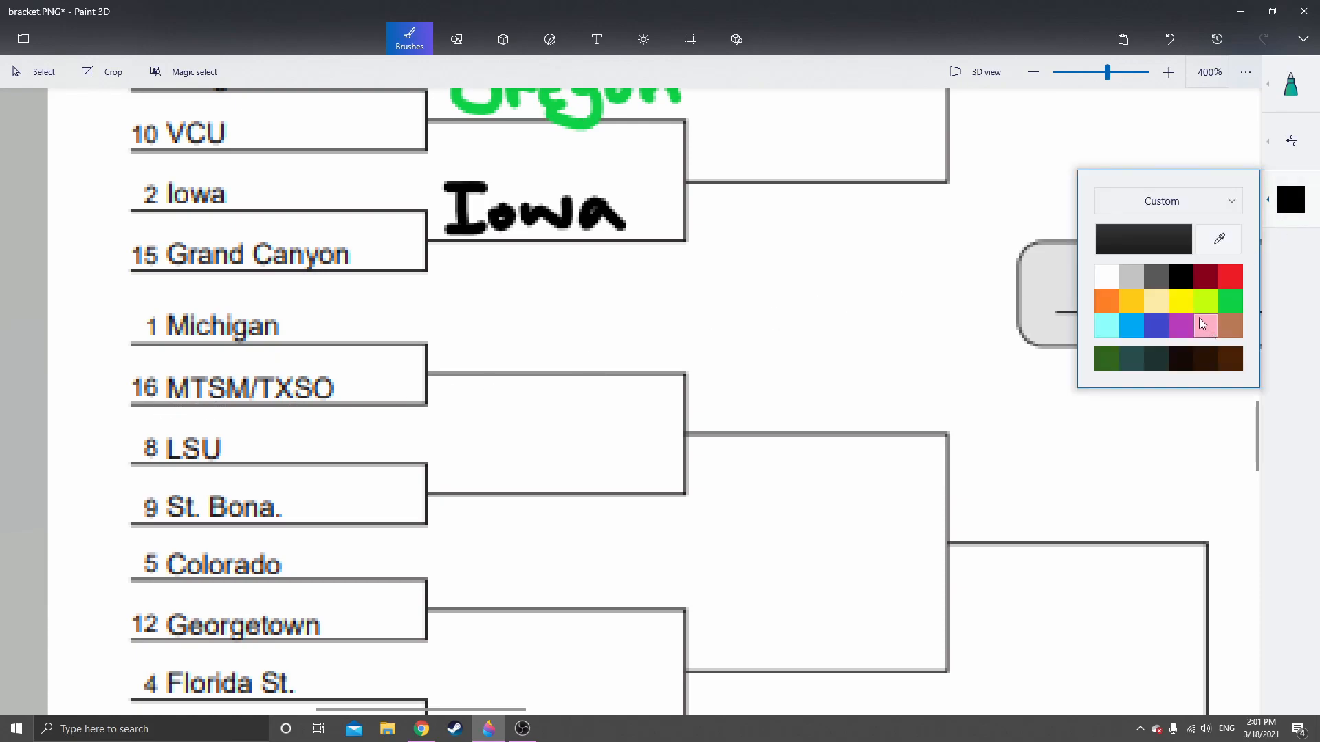
{"action": "left_click", "coordinate": [1182, 302]}
{"action": "mouse_move", "coordinate": [442, 357]}
{"action": "left_mouse_down"}
{"action": "mouse_move", "coordinate": [489, 319]}
{"action": "mouse_move", "coordinate": [493, 357]}
{"action": "mouse_move", "coordinate": [554, 356]}
{"action": "left_mouse_up"}
{"action": "left_click", "coordinate": [506, 311]}
{"action": "mouse_move", "coordinate": [574, 306]}
{"action": "left_mouse_down"}
{"action": "mouse_move", "coordinate": [577, 341]}
{"action": "mouse_move", "coordinate": [611, 371]}
{"action": "left_mouse_up"}
Handwrite "Bona" in dark brown on the Second Round line beside LSU and St. Bona
{"action": "scroll", "coordinate": [595, 436], "scroll_direction": "down", "scroll_amount": 1}
{"action": "scroll", "coordinate": [577, 356], "scroll_direction": "down", "scroll_amount": 1}
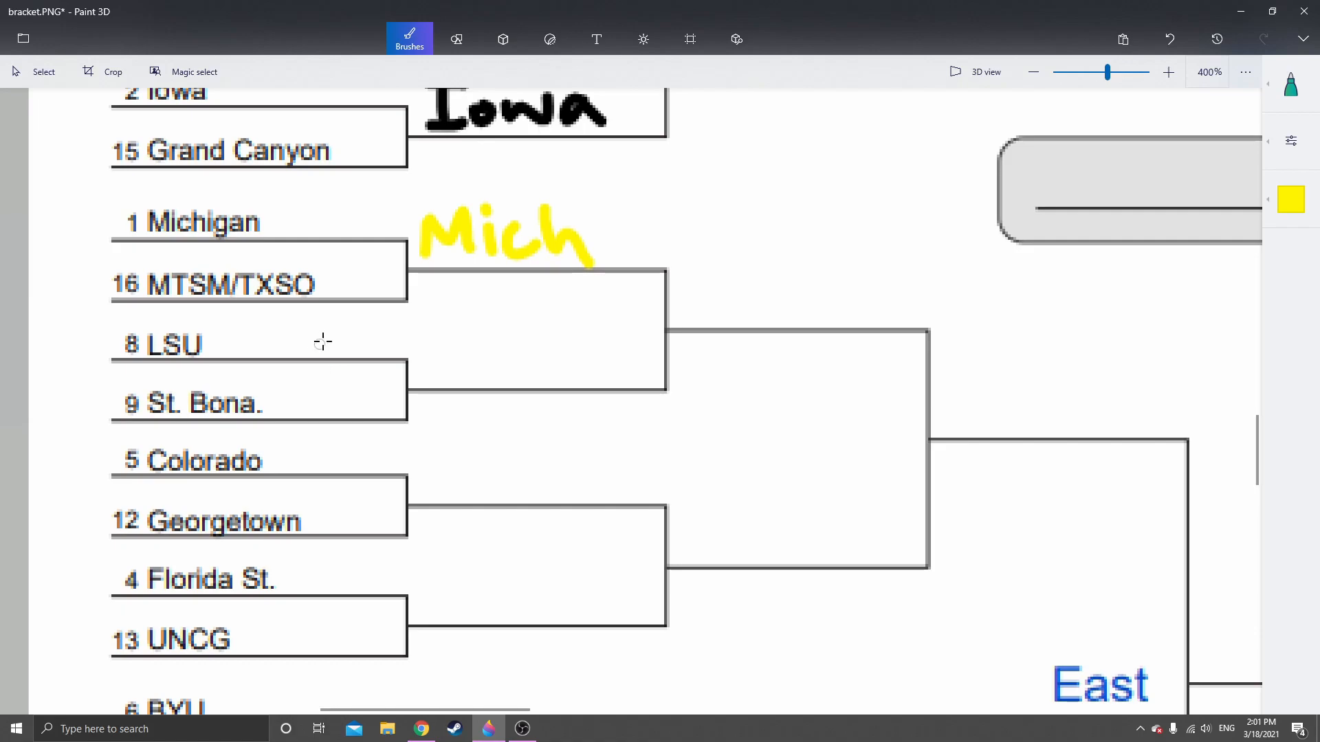
{"action": "left_click", "coordinate": [1291, 199]}
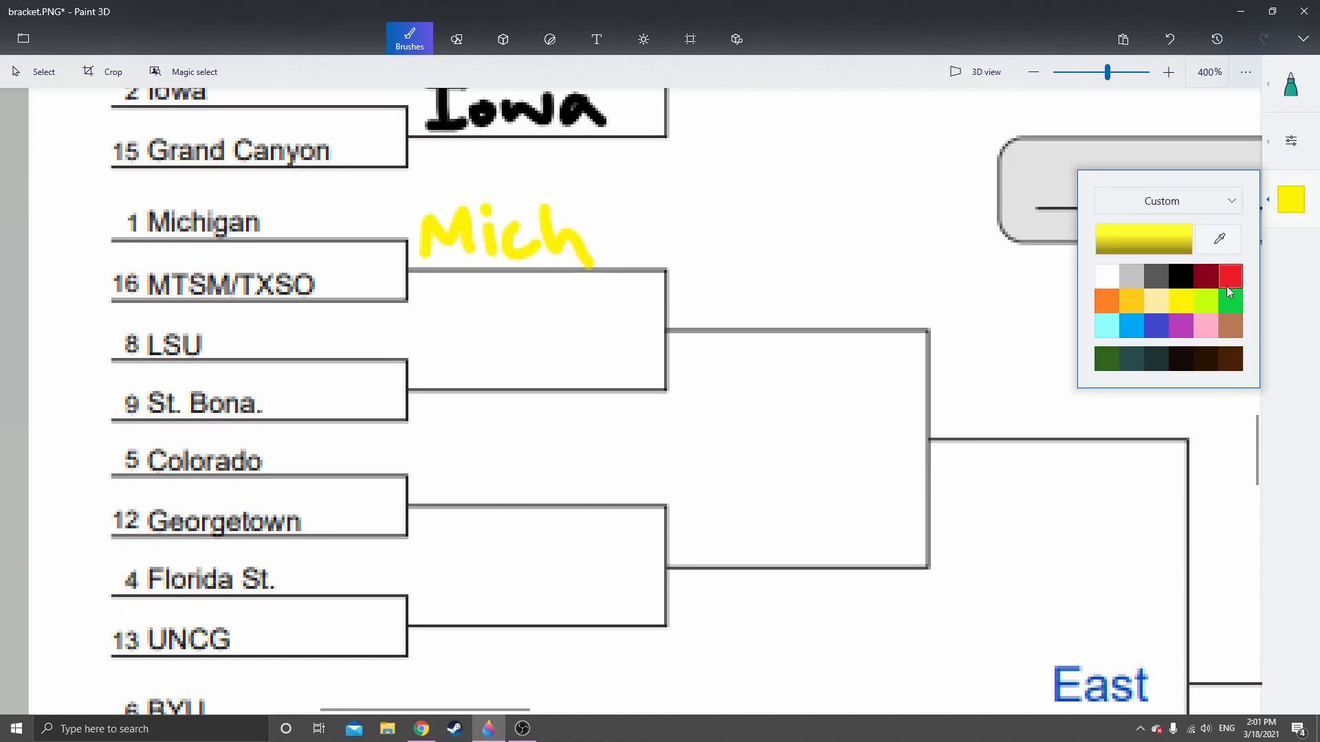
{"action": "left_click", "coordinate": [1230, 359]}
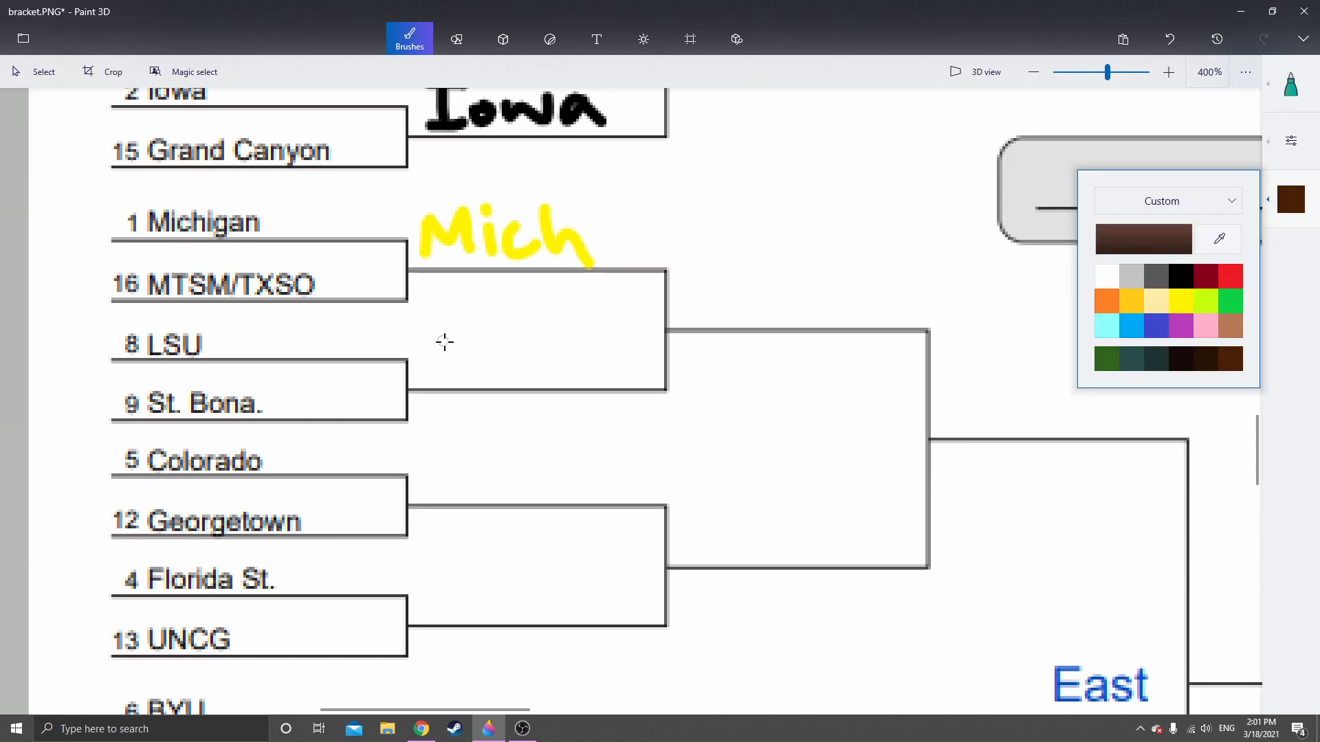
{"action": "mouse_move", "coordinate": [433, 344]}
{"action": "left_mouse_down"}
{"action": "mouse_move", "coordinate": [459, 374]}
{"action": "mouse_move", "coordinate": [499, 373]}
{"action": "mouse_move", "coordinate": [532, 346]}
{"action": "mouse_move", "coordinate": [562, 365]}
{"action": "mouse_move", "coordinate": [606, 372]}
{"action": "left_mouse_up"}
Handwrite "G. town" in indigo on the Second Round line beside Colorado and Georgetown
{"action": "left_click_drag", "start_coordinate": [633, 510], "coordinate": [606, 344]}
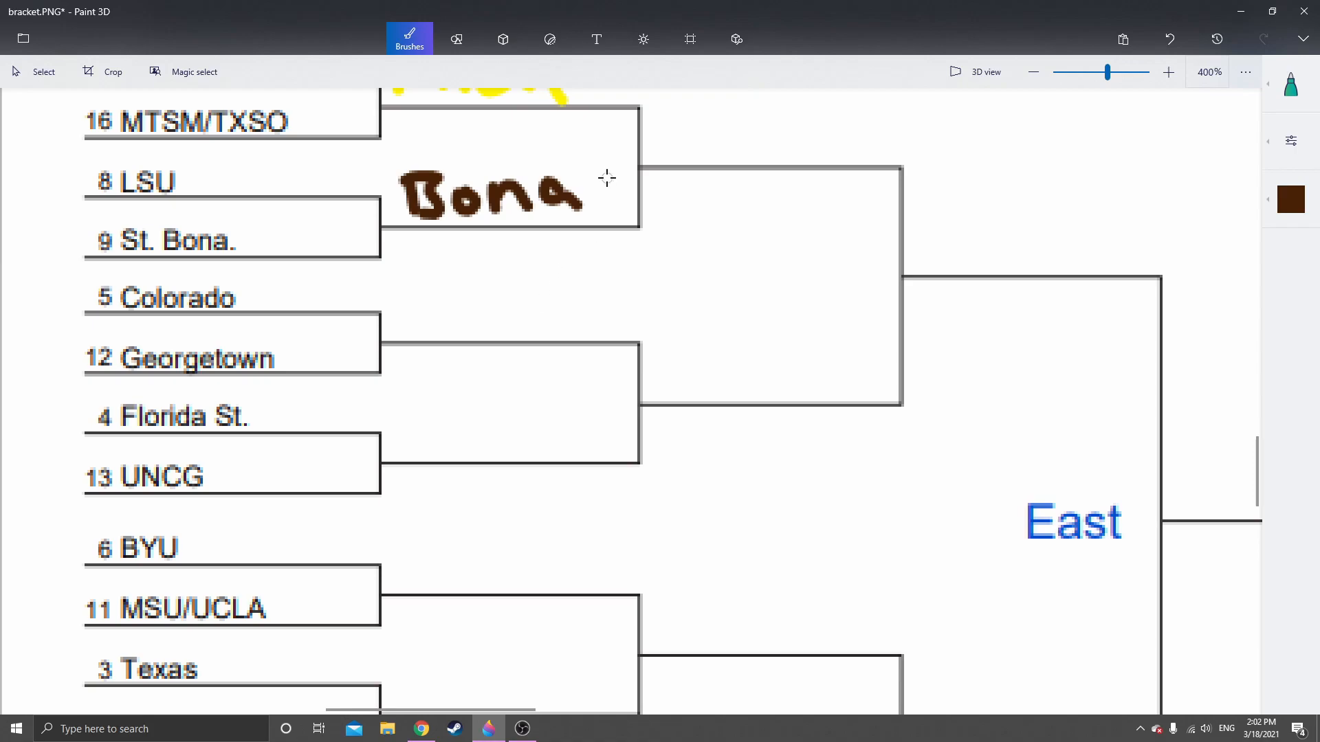
{"action": "left_click", "coordinate": [1295, 196]}
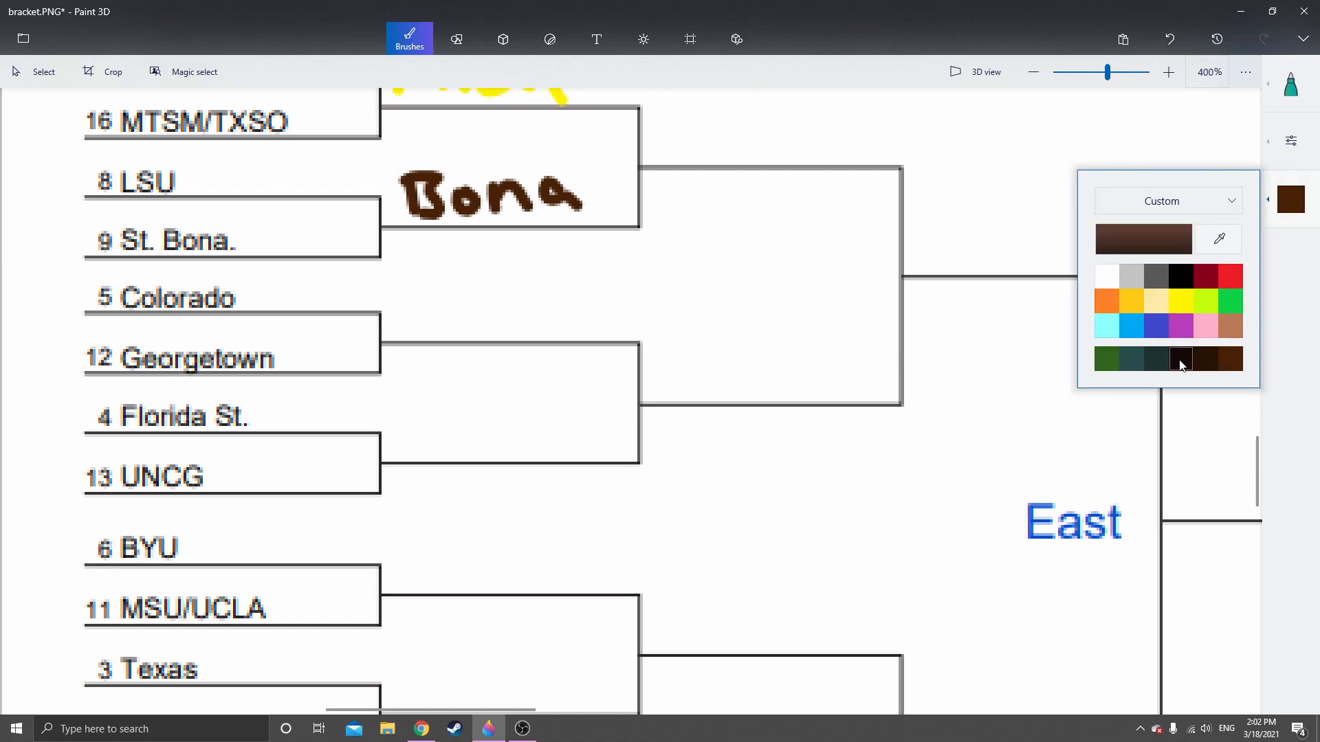
{"action": "left_click", "coordinate": [1156, 328]}
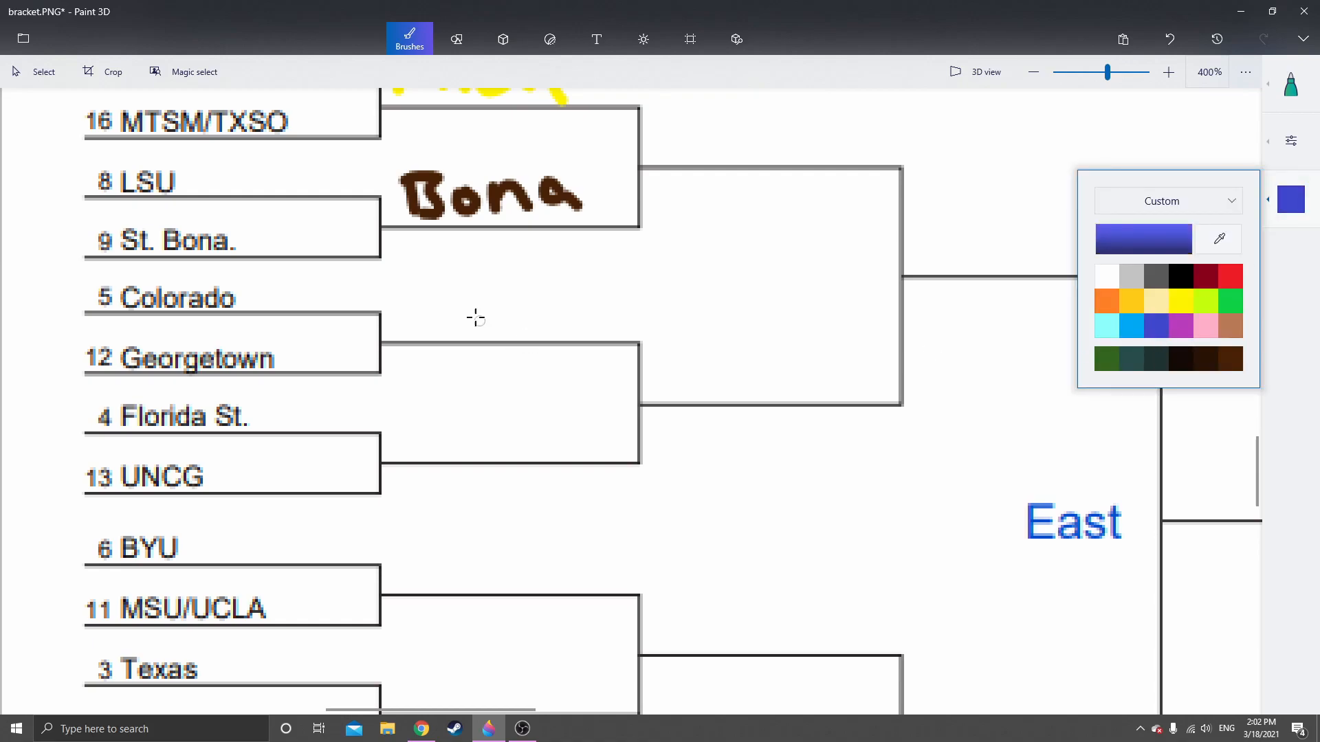
{"action": "mouse_move", "coordinate": [415, 289]}
{"action": "left_mouse_down"}
{"action": "mouse_move", "coordinate": [413, 327]}
{"action": "mouse_move", "coordinate": [405, 315]}
{"action": "left_mouse_up"}
{"action": "left_click", "coordinate": [448, 321]}
{"action": "mouse_move", "coordinate": [481, 297]}
{"action": "left_mouse_down"}
{"action": "mouse_move", "coordinate": [487, 329]}
{"action": "mouse_move", "coordinate": [506, 301]}
{"action": "mouse_move", "coordinate": [547, 307]}
{"action": "mouse_move", "coordinate": [576, 292]}
{"action": "mouse_move", "coordinate": [620, 328]}
{"action": "left_mouse_up"}
Mix a custom dark maroon marker colour for the Florida St. pick
{"action": "scroll", "coordinate": [557, 409], "scroll_direction": "down", "scroll_amount": 3}
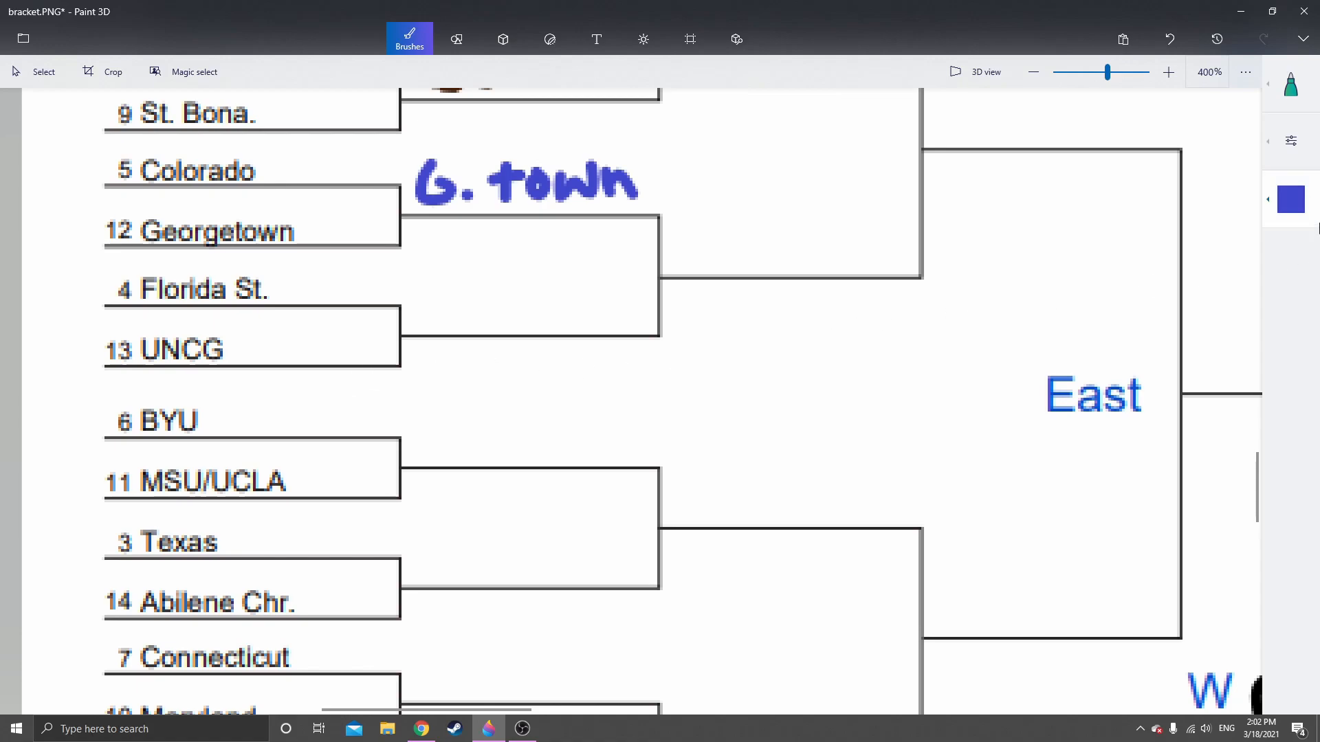
{"action": "left_click", "coordinate": [1310, 210]}
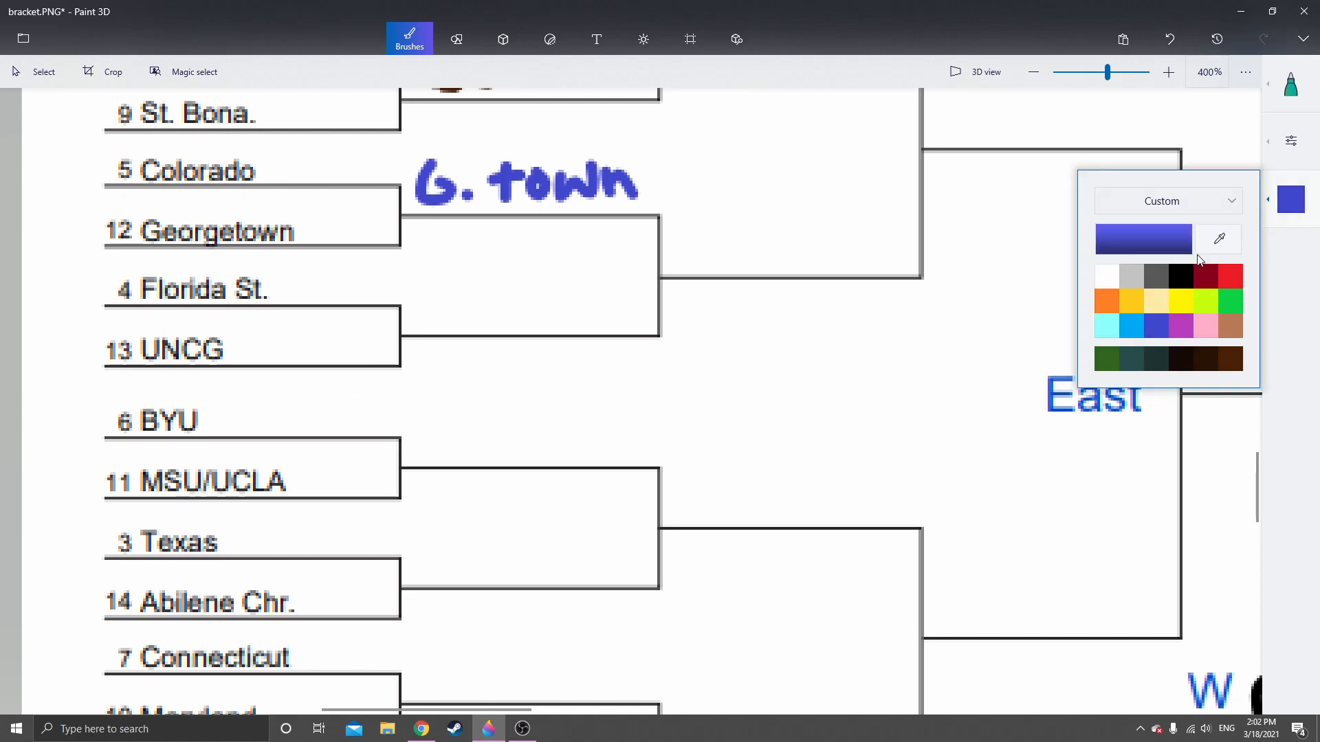
{"action": "left_click", "coordinate": [1106, 359]}
{"action": "left_click", "coordinate": [1143, 239]}
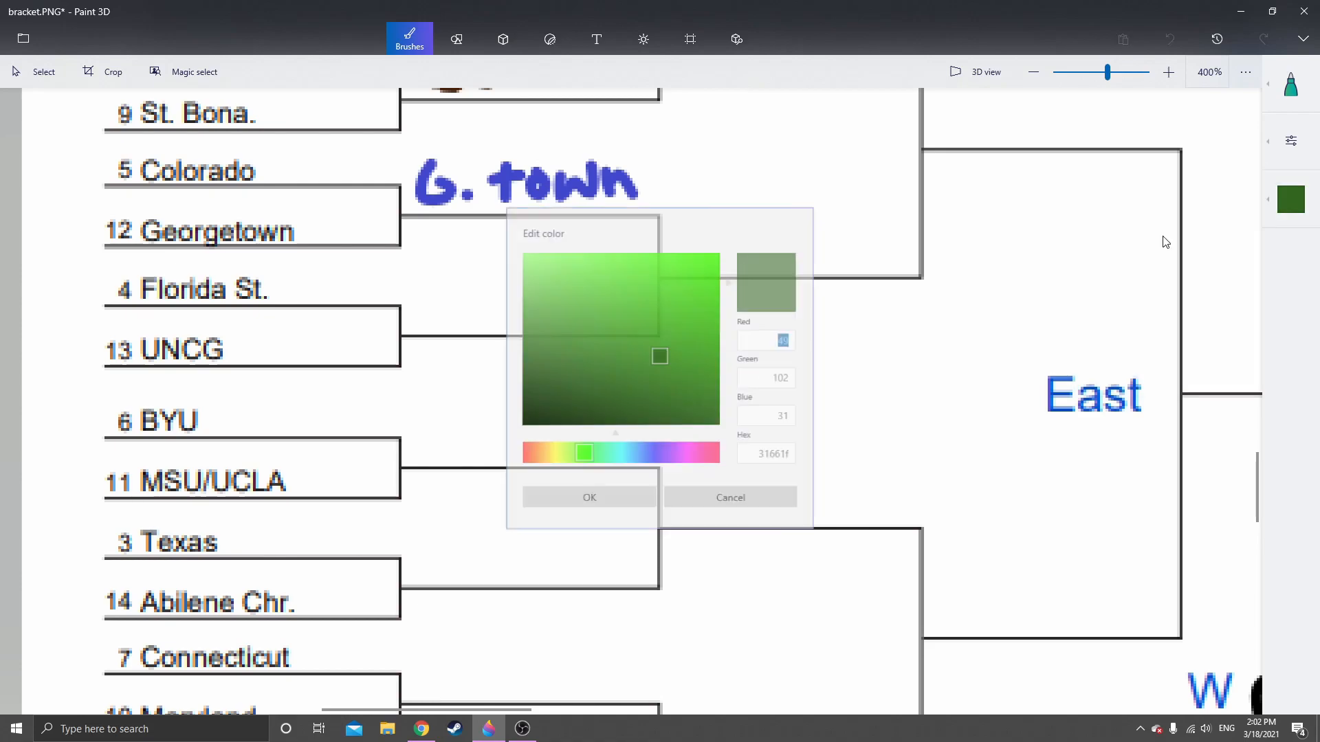
{"action": "mouse_move", "coordinate": [574, 459]}
{"action": "left_mouse_down"}
{"action": "mouse_move", "coordinate": [522, 460]}
{"action": "mouse_move", "coordinate": [819, 465]}
{"action": "mouse_move", "coordinate": [705, 459]}
{"action": "left_mouse_up"}
{"action": "left_click", "coordinate": [677, 277]}
{"action": "mouse_move", "coordinate": [679, 279]}
{"action": "left_mouse_down"}
{"action": "mouse_move", "coordinate": [695, 284]}
{"action": "mouse_move", "coordinate": [718, 350]}
{"action": "mouse_move", "coordinate": [722, 339]}
{"action": "left_mouse_up"}
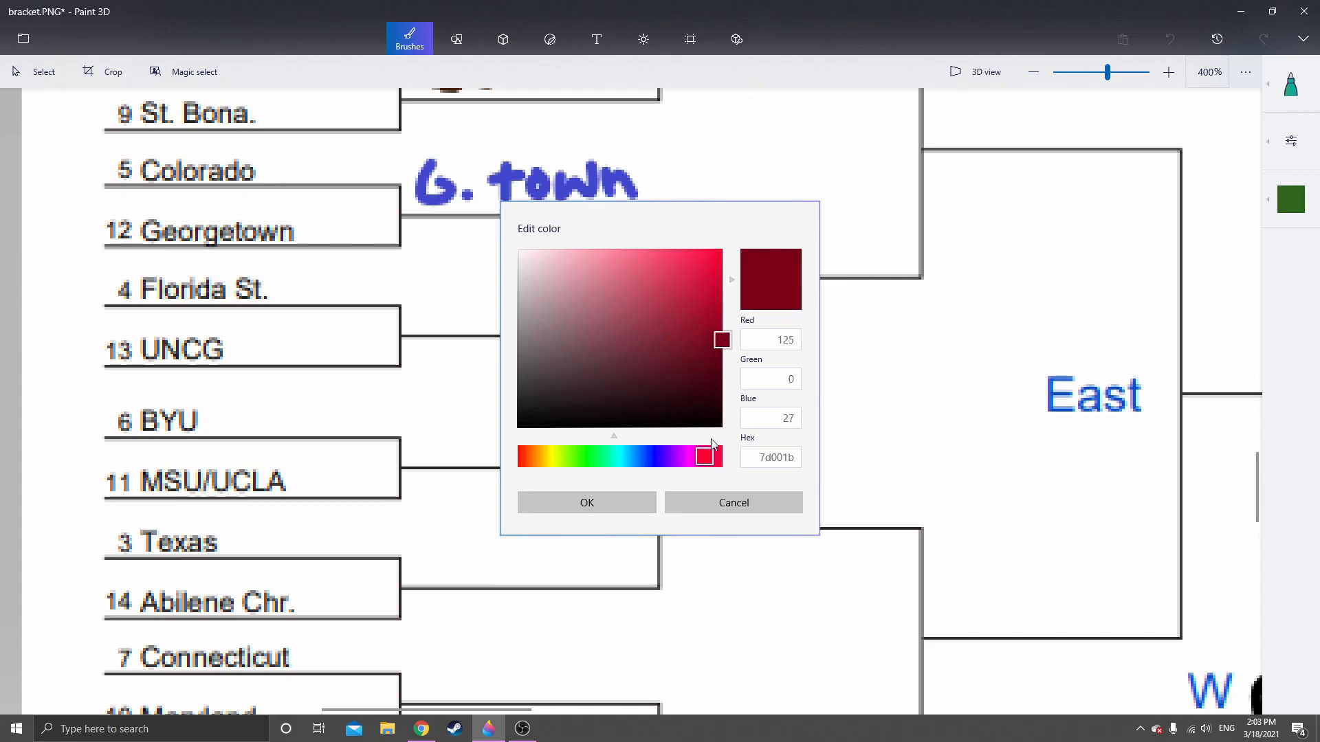
{"action": "left_click_drag", "start_coordinate": [705, 459], "coordinate": [701, 460]}
{"action": "left_click", "coordinate": [618, 499]}
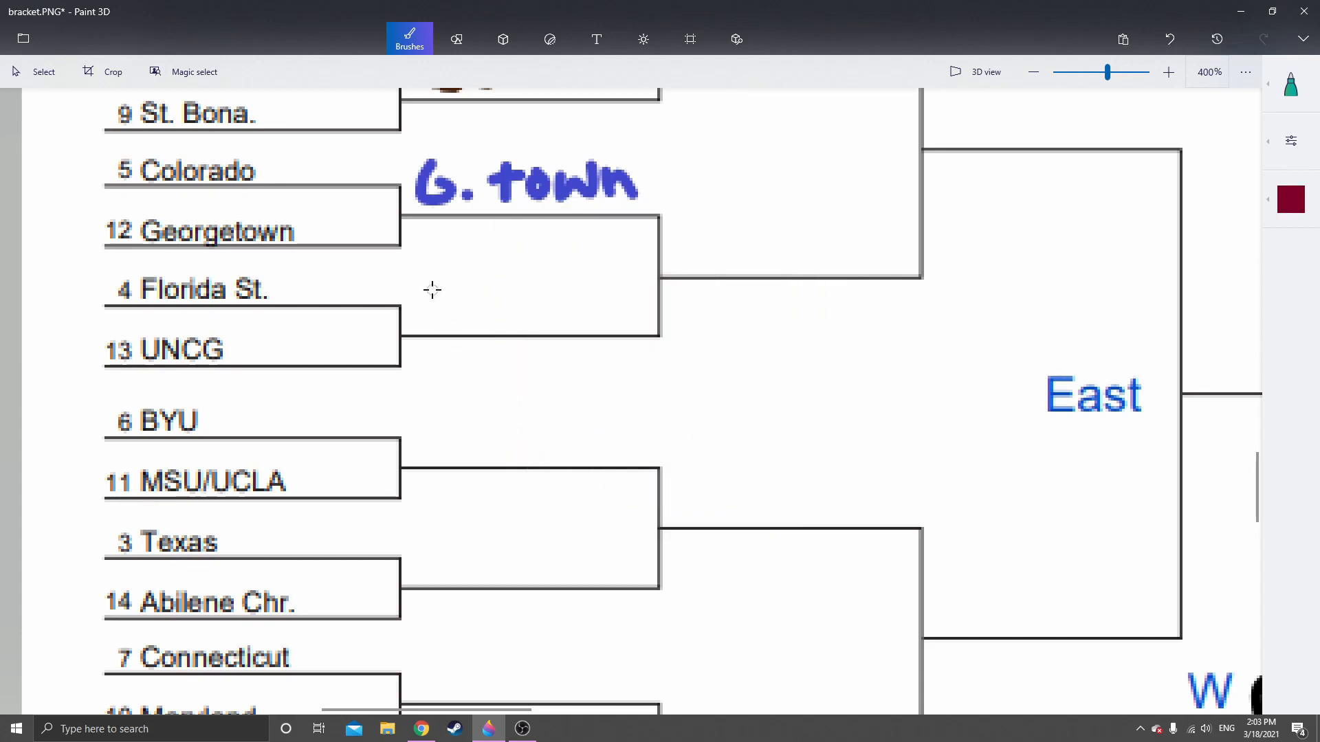
Handwrite "F. St." in dark maroon on the Second Round line beside Florida St. and UNCG
{"action": "mouse_move", "coordinate": [418, 279]}
{"action": "left_mouse_down"}
{"action": "mouse_move", "coordinate": [426, 318]}
{"action": "mouse_move", "coordinate": [418, 280]}
{"action": "mouse_move", "coordinate": [451, 276]}
{"action": "mouse_move", "coordinate": [440, 297]}
{"action": "mouse_move", "coordinate": [454, 298]}
{"action": "left_mouse_up"}
{"action": "left_click", "coordinate": [460, 317]}
{"action": "mouse_move", "coordinate": [529, 279]}
{"action": "left_mouse_down"}
{"action": "mouse_move", "coordinate": [515, 317]}
{"action": "mouse_move", "coordinate": [543, 303]}
{"action": "mouse_move", "coordinate": [555, 317]}
{"action": "left_mouse_up"}
{"action": "left_click_drag", "start_coordinate": [530, 296], "coordinate": [578, 292]}
{"action": "left_click", "coordinate": [578, 317]}
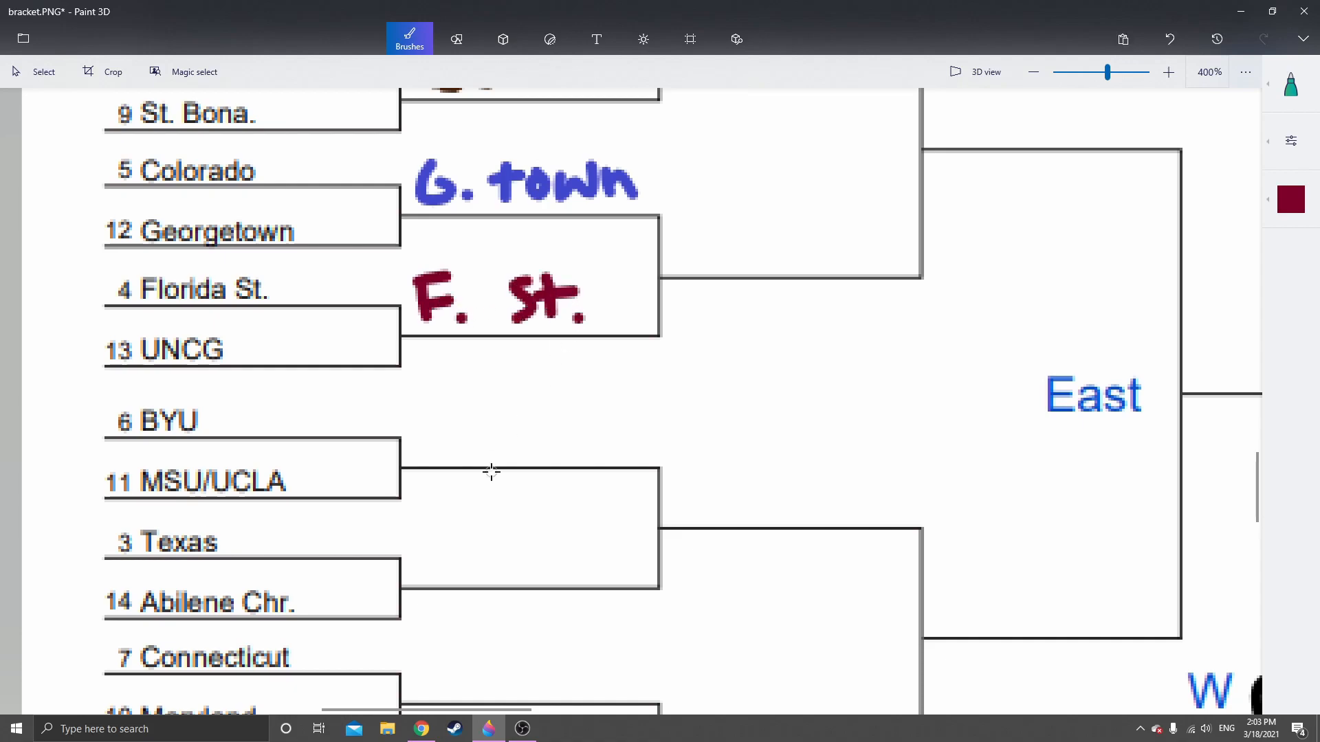
Handwrite "BYU" in indigo on the Second Round line beside BYU and MSU/UCLA
{"action": "scroll", "coordinate": [489, 471], "scroll_direction": "down", "scroll_amount": 2}
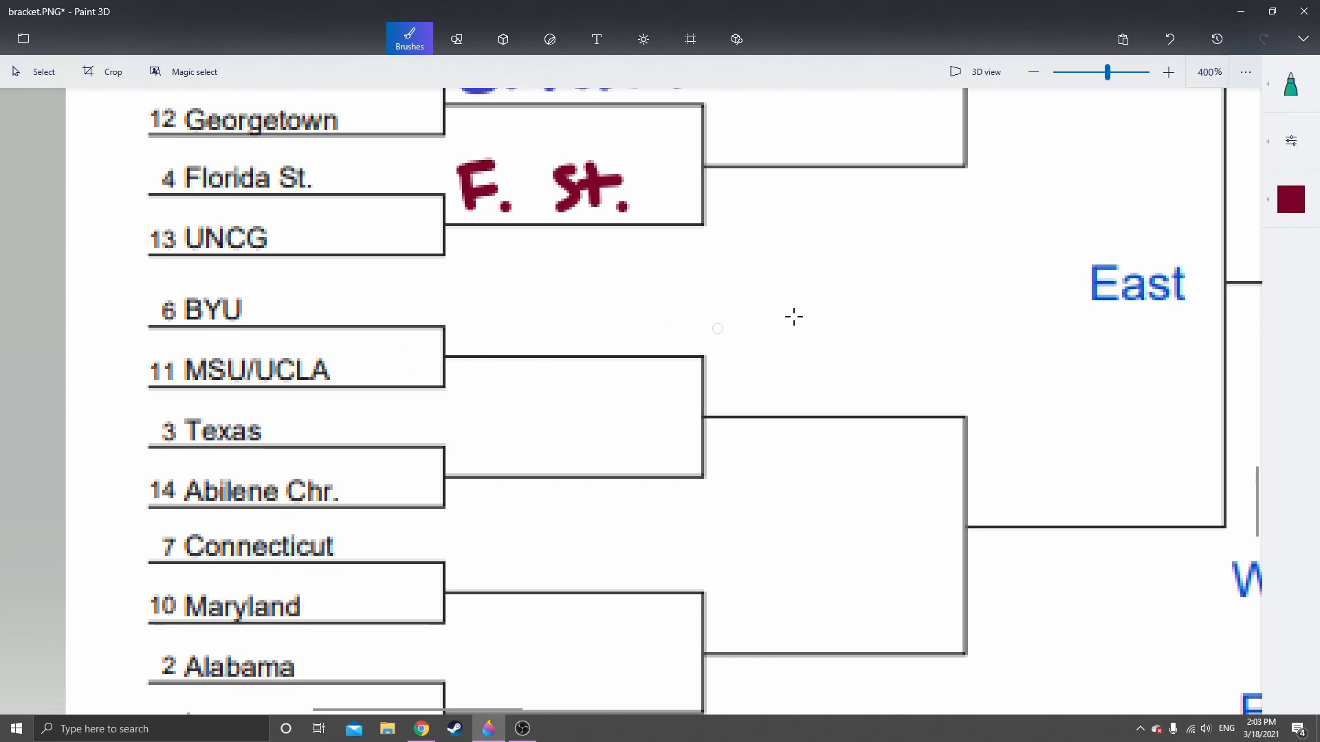
{"action": "left_click", "coordinate": [1306, 216]}
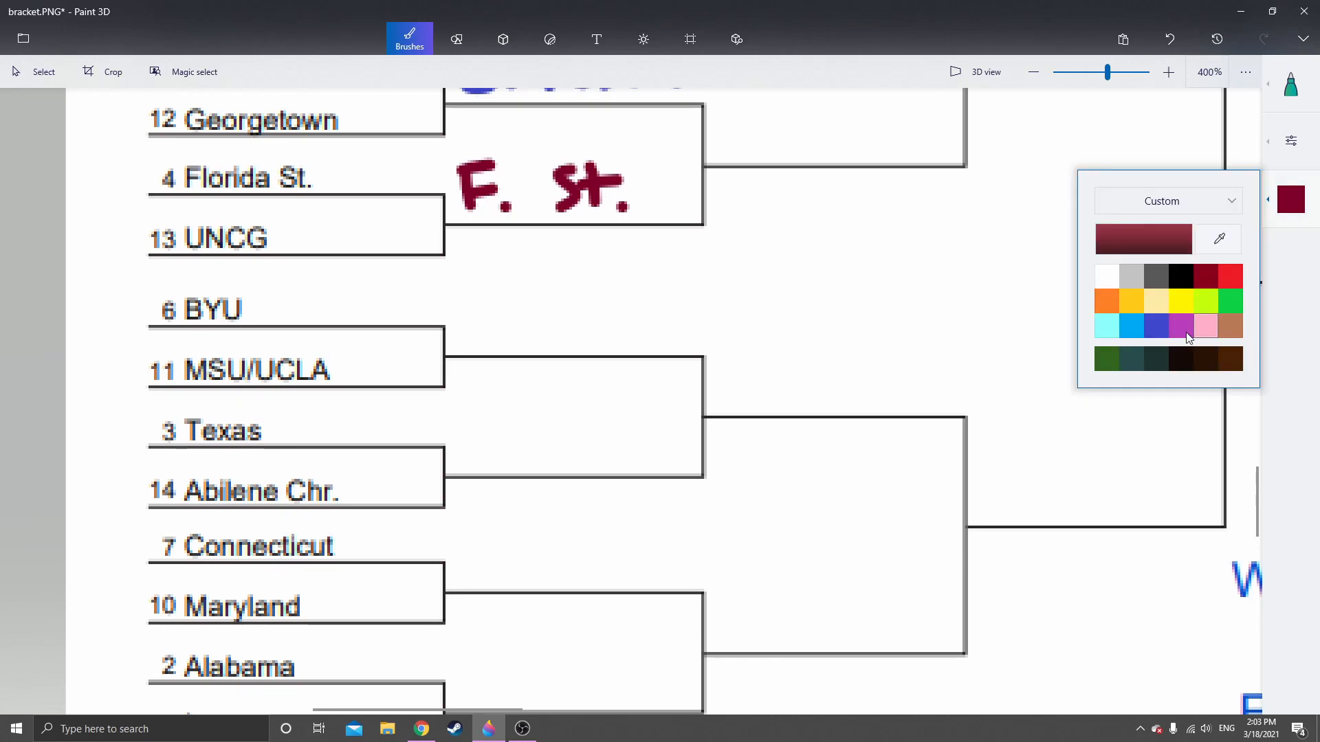
{"action": "left_click", "coordinate": [1156, 326]}
{"action": "mouse_move", "coordinate": [492, 292]}
{"action": "left_mouse_down"}
{"action": "mouse_move", "coordinate": [493, 336]}
{"action": "mouse_move", "coordinate": [521, 328]}
{"action": "mouse_move", "coordinate": [485, 340]}
{"action": "left_mouse_up"}
{"action": "mouse_move", "coordinate": [530, 291]}
{"action": "left_mouse_down"}
{"action": "mouse_move", "coordinate": [565, 284]}
{"action": "mouse_move", "coordinate": [551, 337]}
{"action": "mouse_move", "coordinate": [578, 300]}
{"action": "mouse_move", "coordinate": [609, 294]}
{"action": "left_mouse_up"}
{"action": "left_click_drag", "start_coordinate": [608, 293], "coordinate": [601, 343]}
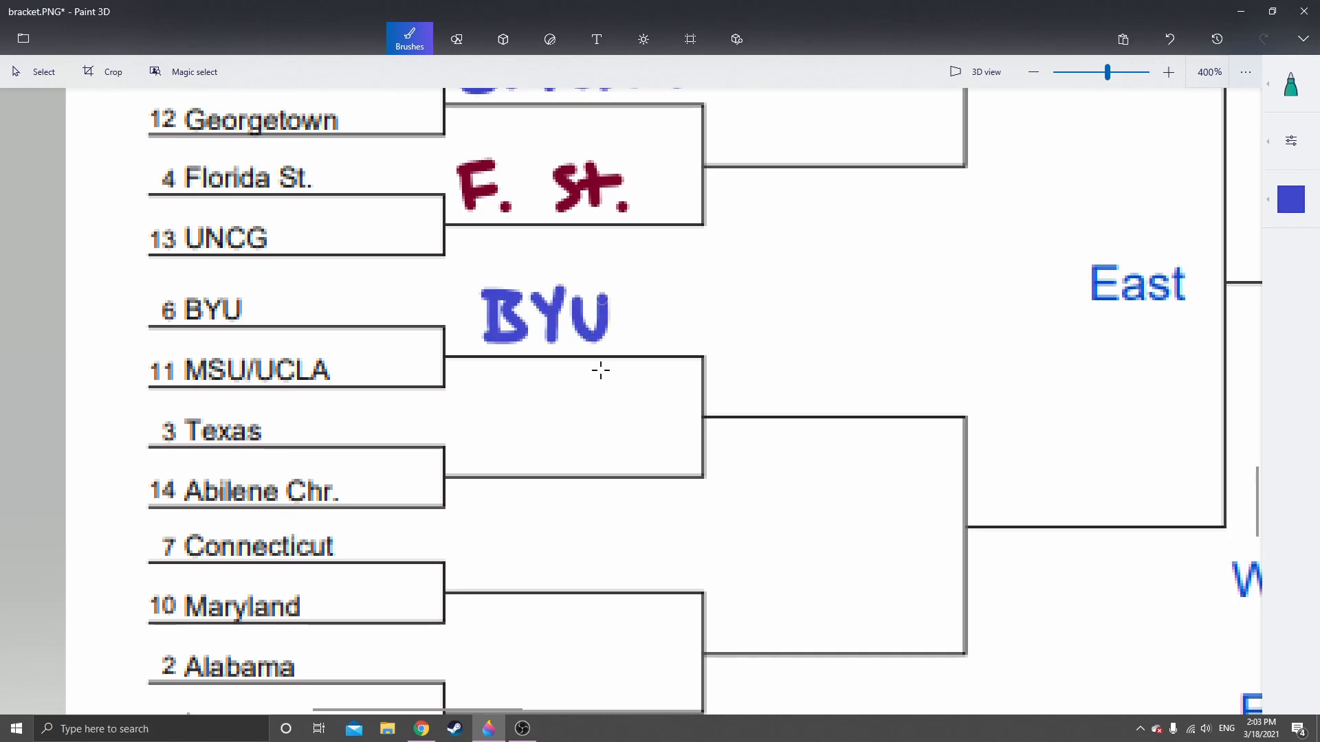
Handwrite "Texas" in orange on the Second Round line beside Texas and Abilene Chr
{"action": "scroll", "coordinate": [578, 254], "scroll_direction": "down", "scroll_amount": 3}
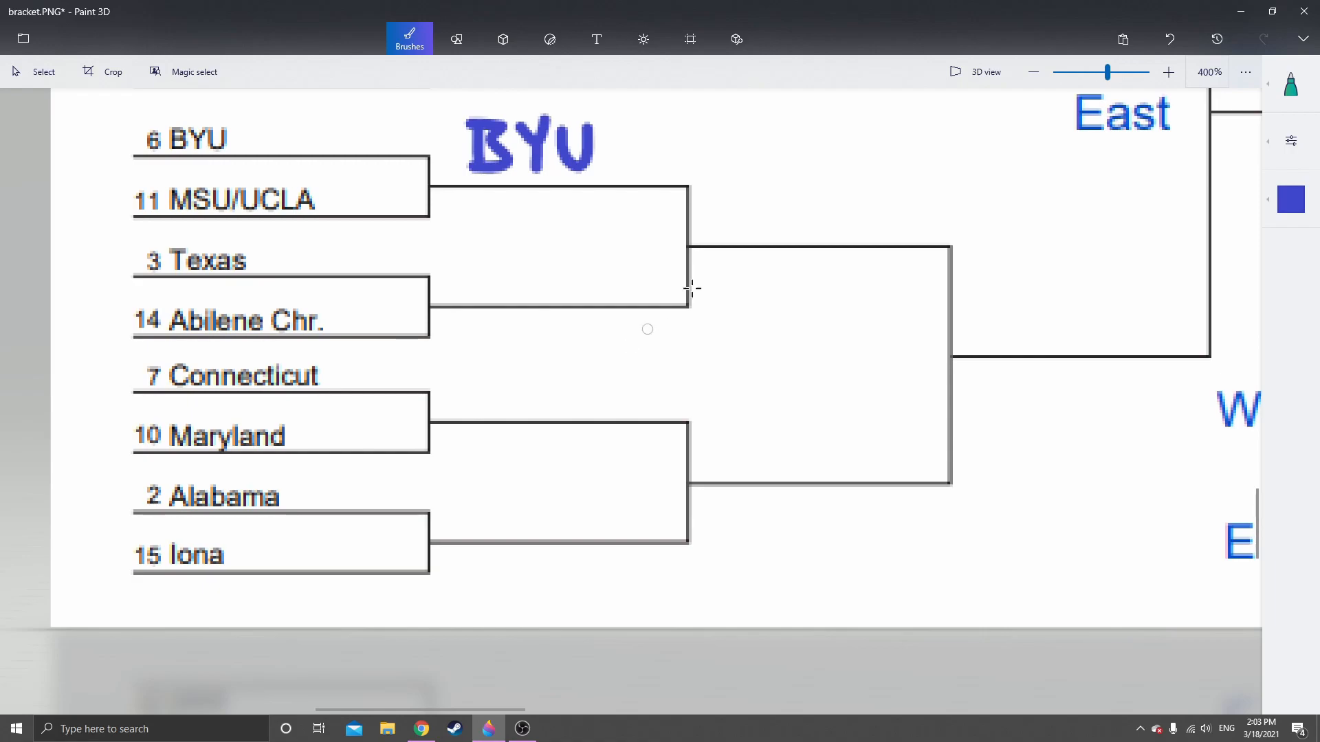
{"action": "left_click", "coordinate": [1291, 199]}
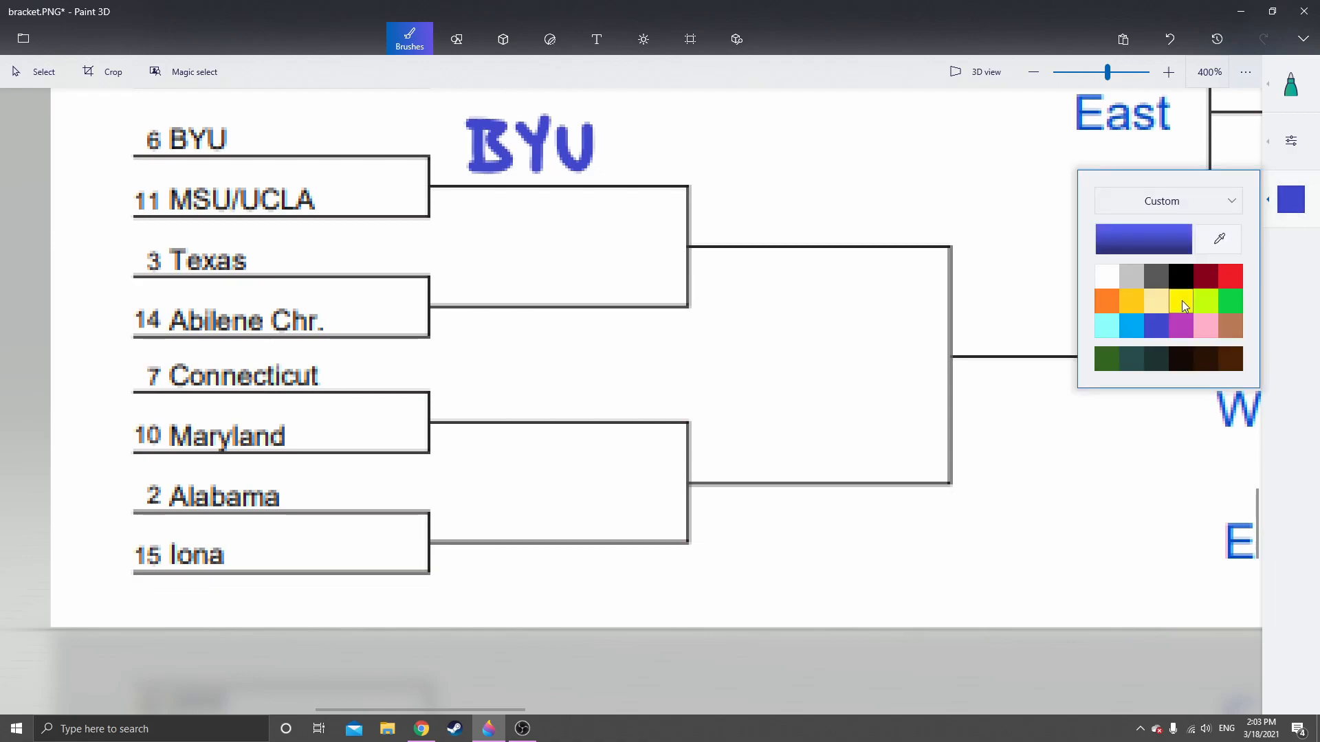
{"action": "left_click", "coordinate": [1108, 303]}
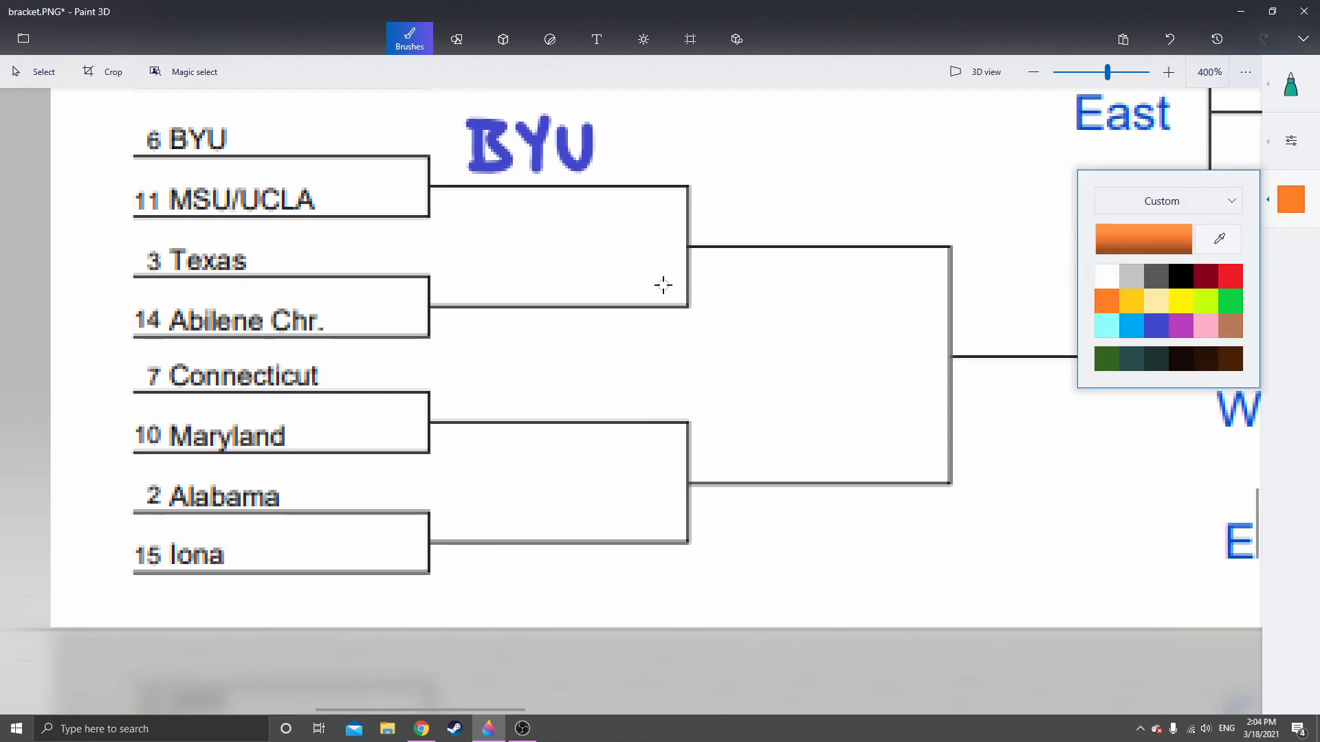
{"action": "mouse_move", "coordinate": [452, 255]}
{"action": "left_mouse_down"}
{"action": "mouse_move", "coordinate": [486, 258]}
{"action": "mouse_move", "coordinate": [473, 276]}
{"action": "mouse_move", "coordinate": [525, 293]}
{"action": "left_mouse_up"}
{"action": "left_click_drag", "start_coordinate": [529, 264], "coordinate": [550, 284]}
{"action": "left_click_drag", "start_coordinate": [573, 264], "coordinate": [610, 295]}
Handwrite "Maryland" and "Bama" in red on the Second Round lines beside Connecticut/Maryland and Alabama/Iona
{"action": "left_click_drag", "start_coordinate": [563, 378], "coordinate": [555, 310]}
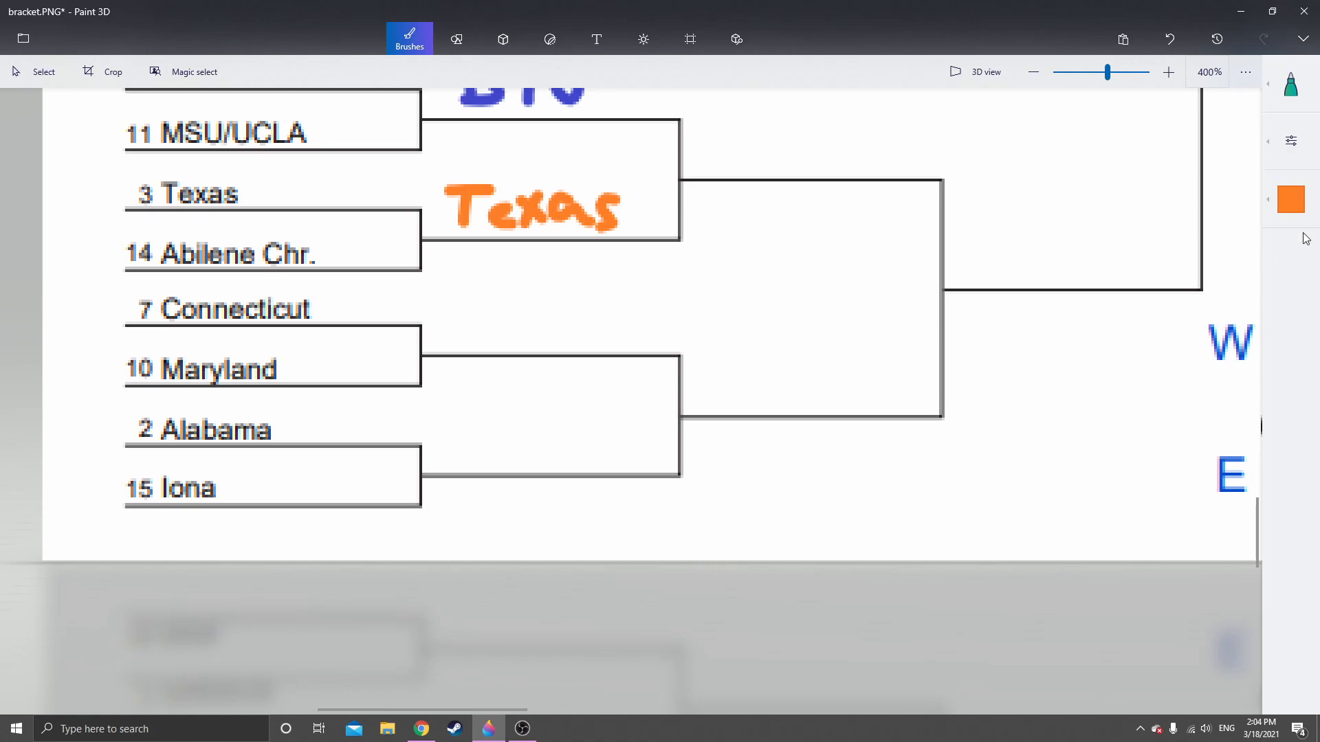
{"action": "left_click", "coordinate": [1291, 200]}
{"action": "left_click", "coordinate": [1231, 275]}
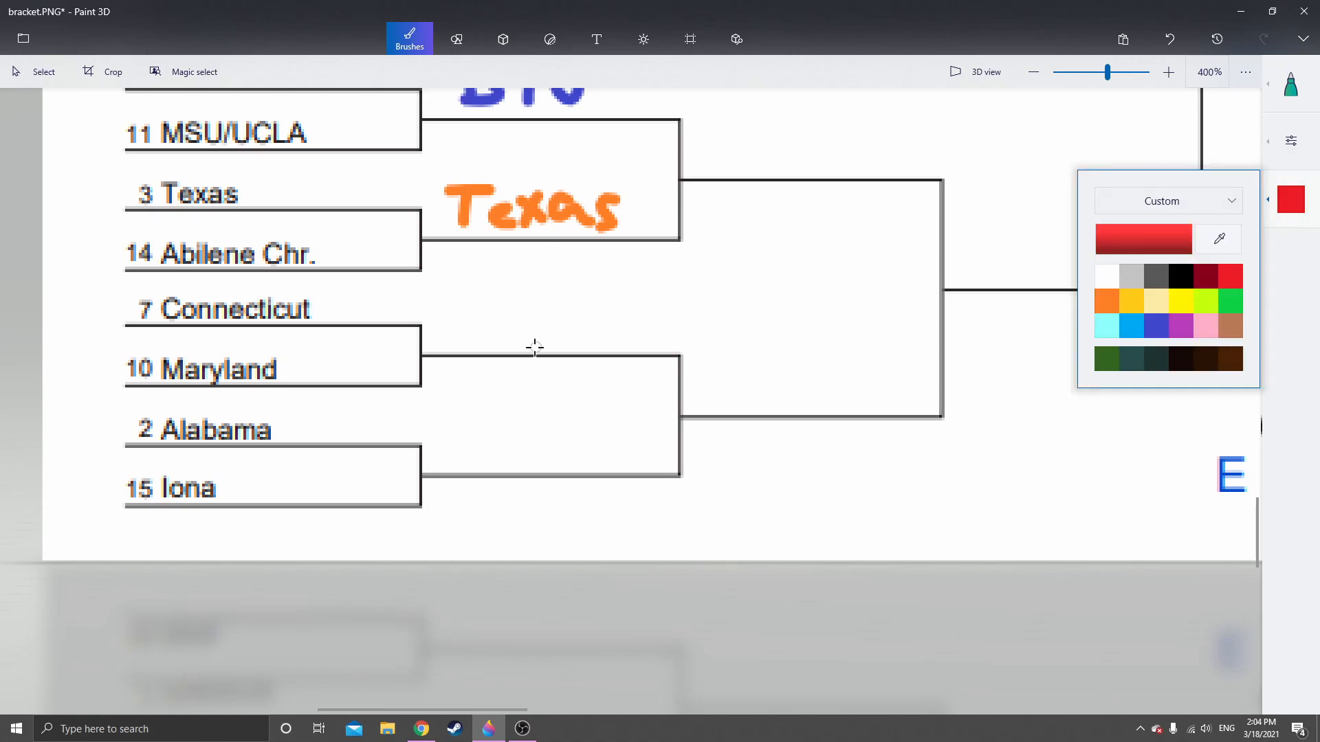
{"action": "mouse_move", "coordinate": [445, 342]}
{"action": "left_mouse_down"}
{"action": "mouse_move", "coordinate": [459, 319]}
{"action": "mouse_move", "coordinate": [534, 335]}
{"action": "mouse_move", "coordinate": [564, 324]}
{"action": "mouse_move", "coordinate": [596, 342]}
{"action": "mouse_move", "coordinate": [598, 327]}
{"action": "mouse_move", "coordinate": [632, 325]}
{"action": "mouse_move", "coordinate": [666, 337]}
{"action": "mouse_move", "coordinate": [711, 320]}
{"action": "mouse_move", "coordinate": [729, 292]}
{"action": "mouse_move", "coordinate": [733, 338]}
{"action": "left_mouse_up"}
{"action": "scroll", "coordinate": [595, 424], "scroll_direction": "down", "scroll_amount": 1}
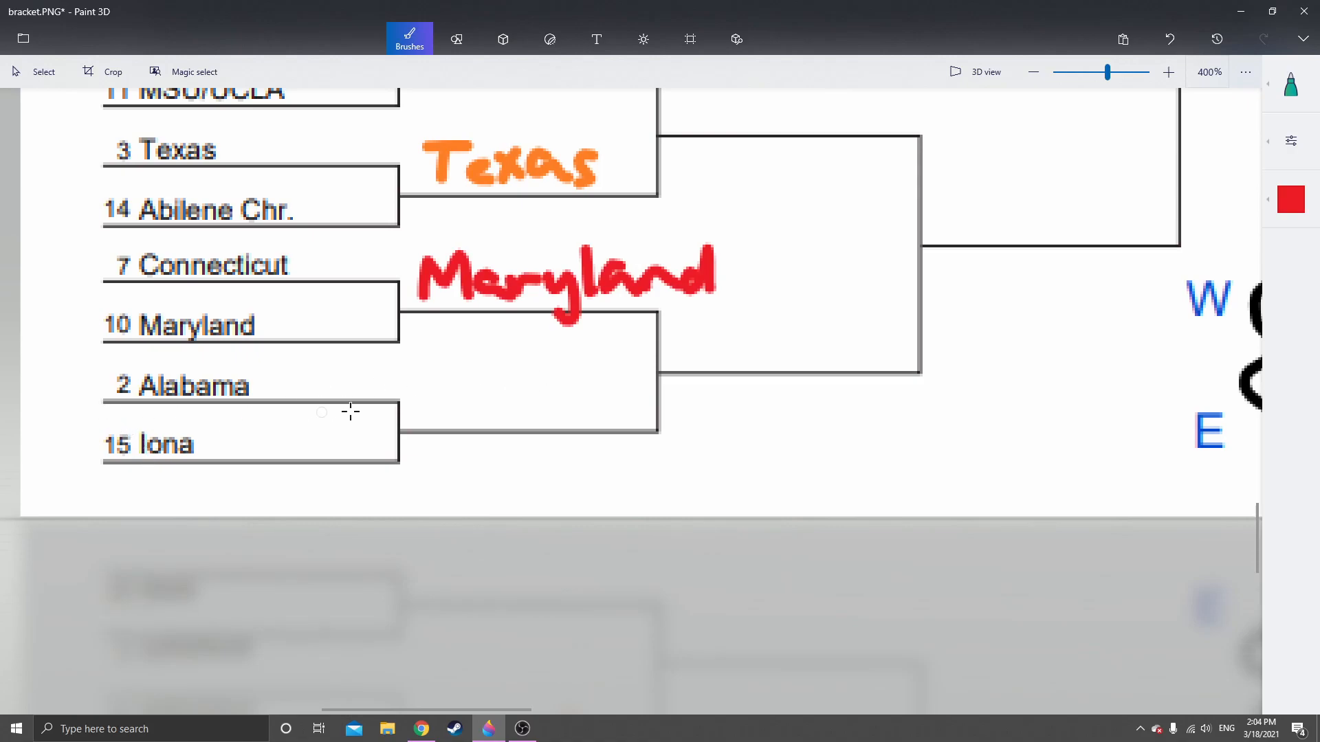
{"action": "mouse_move", "coordinate": [425, 379]}
{"action": "left_mouse_down"}
{"action": "mouse_move", "coordinate": [433, 416]}
{"action": "mouse_move", "coordinate": [440, 391]}
{"action": "mouse_move", "coordinate": [519, 410]}
{"action": "mouse_move", "coordinate": [536, 386]}
{"action": "mouse_move", "coordinate": [586, 415]}
{"action": "mouse_move", "coordinate": [618, 401]}
{"action": "mouse_move", "coordinate": [631, 413]}
{"action": "left_mouse_up"}
Handwrite "Baylor" in green on the South region's Second Round line beside Baylor and Hartford
{"action": "scroll", "coordinate": [777, 374], "scroll_direction": "down", "scroll_amount": 5}
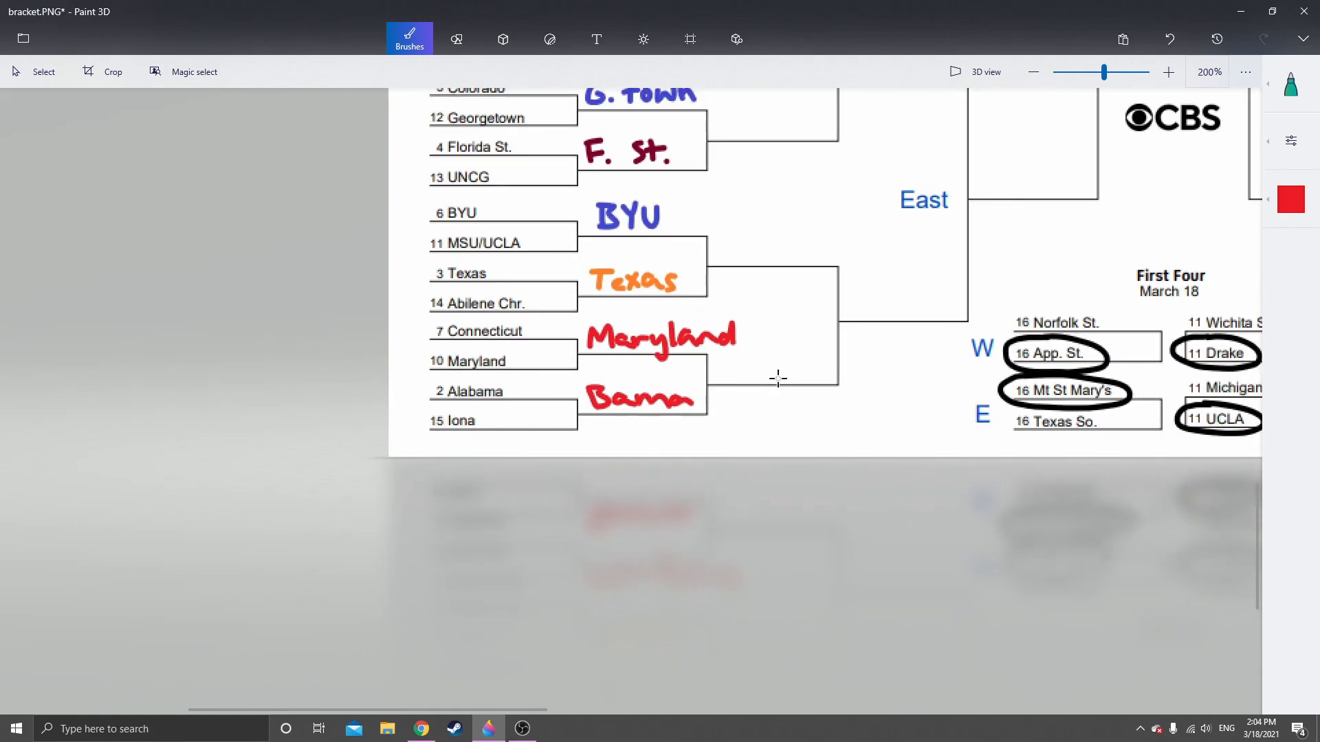
{"action": "scroll", "coordinate": [780, 371], "scroll_direction": "down", "scroll_amount": 3}
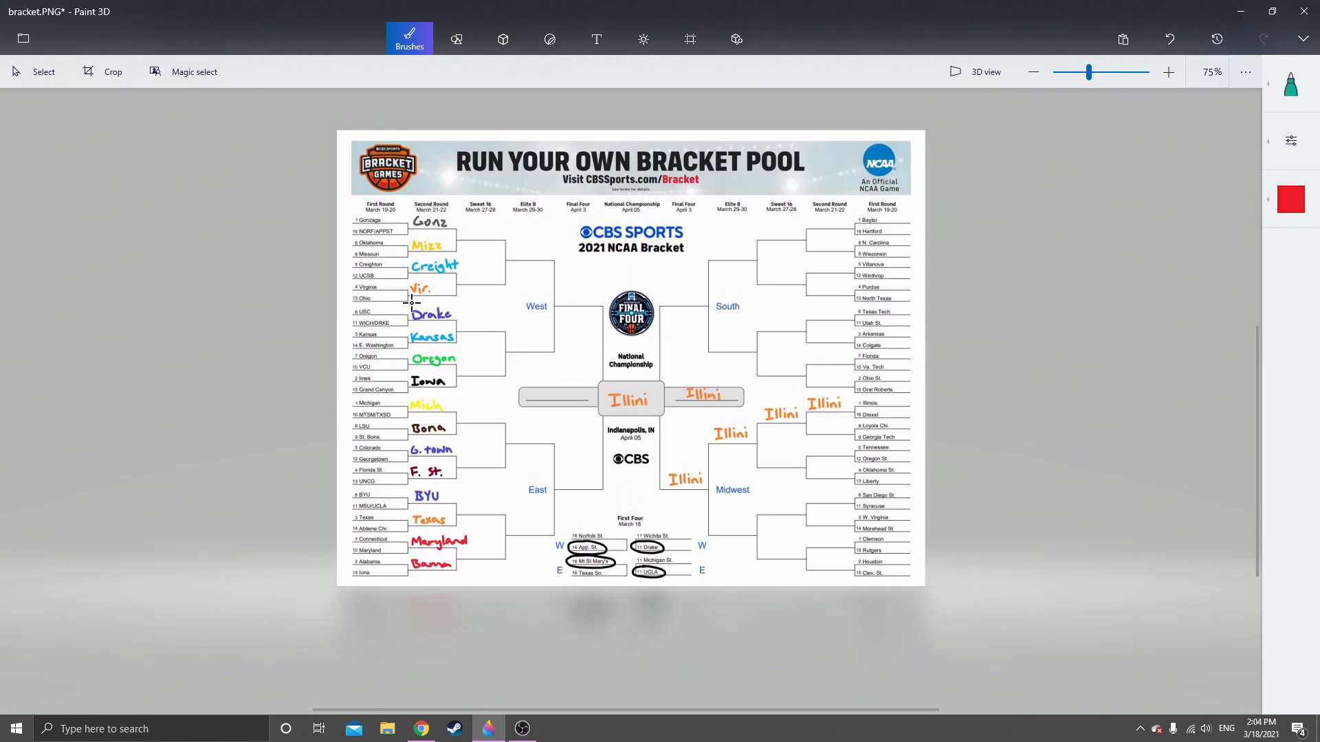
{"action": "scroll", "coordinate": [976, 227], "scroll_direction": "up", "scroll_amount": 5}
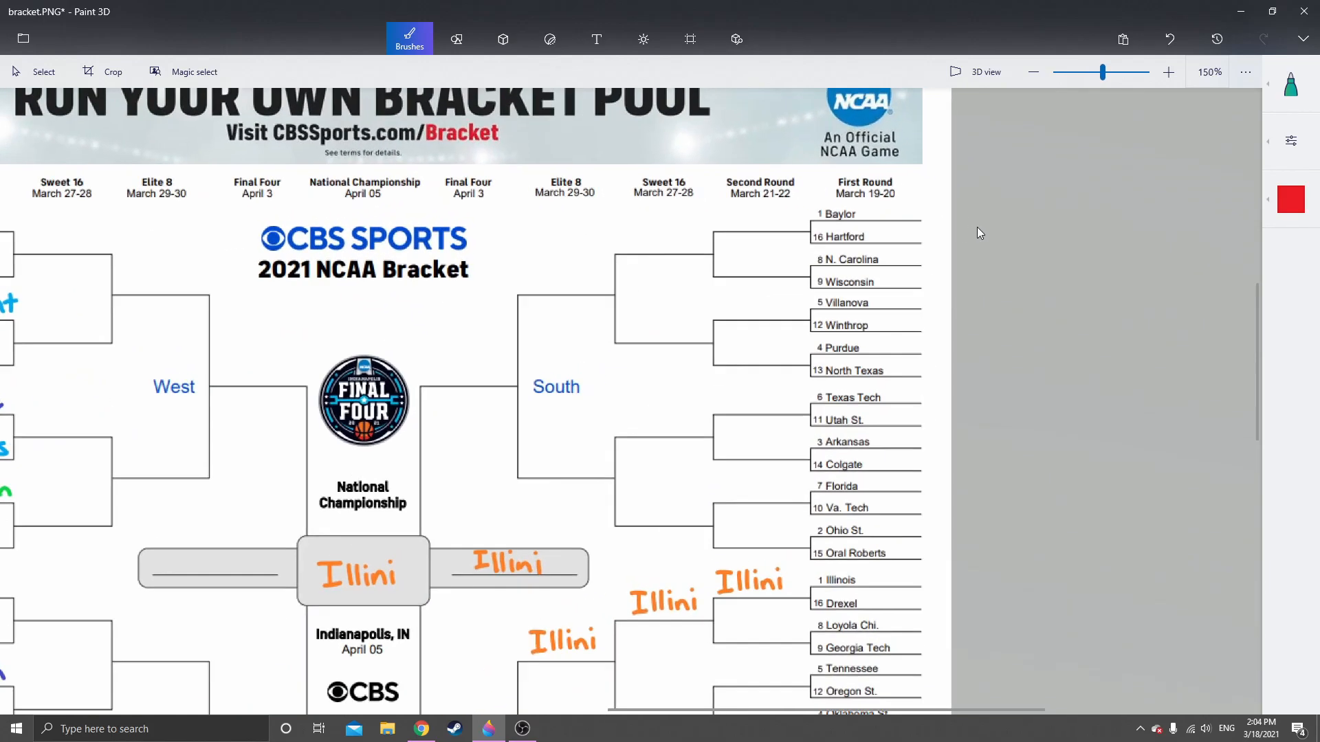
{"action": "scroll", "coordinate": [683, 241], "scroll_direction": "up", "scroll_amount": 3}
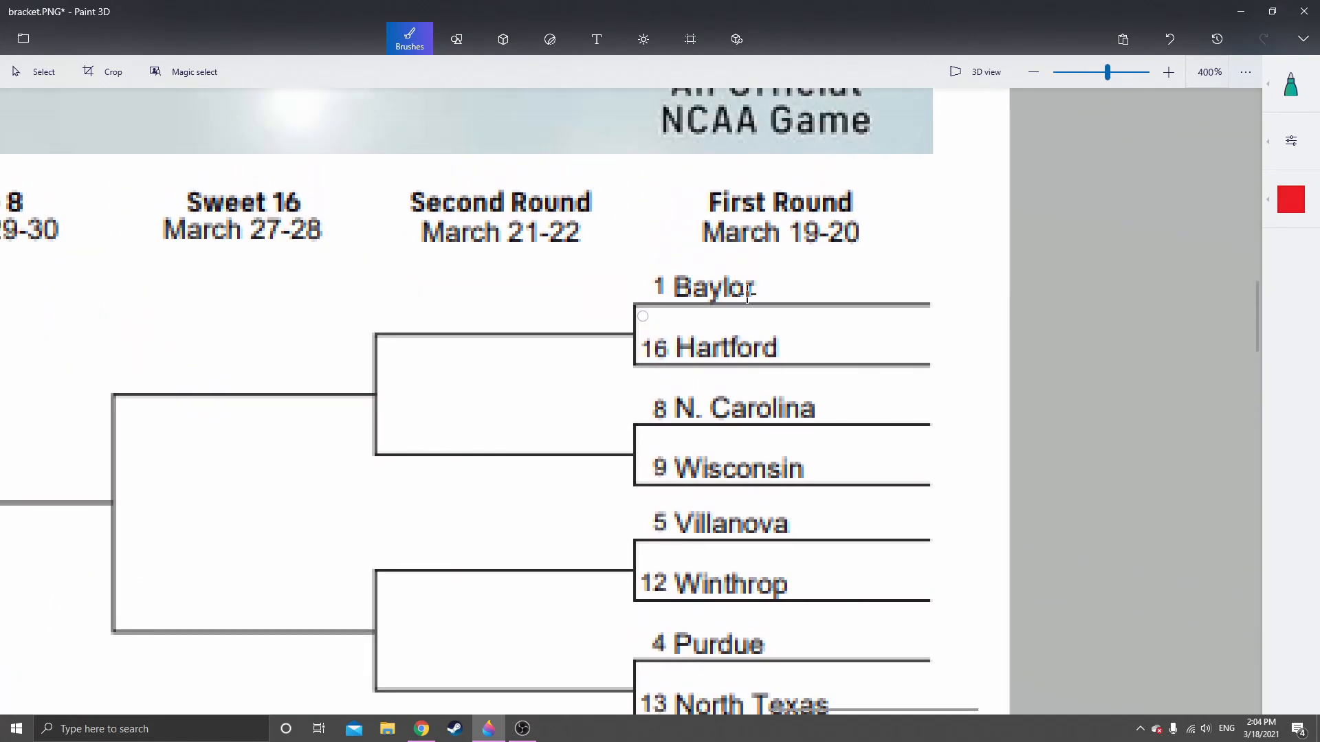
{"action": "left_click", "coordinate": [1291, 199]}
{"action": "left_click", "coordinate": [1230, 300]}
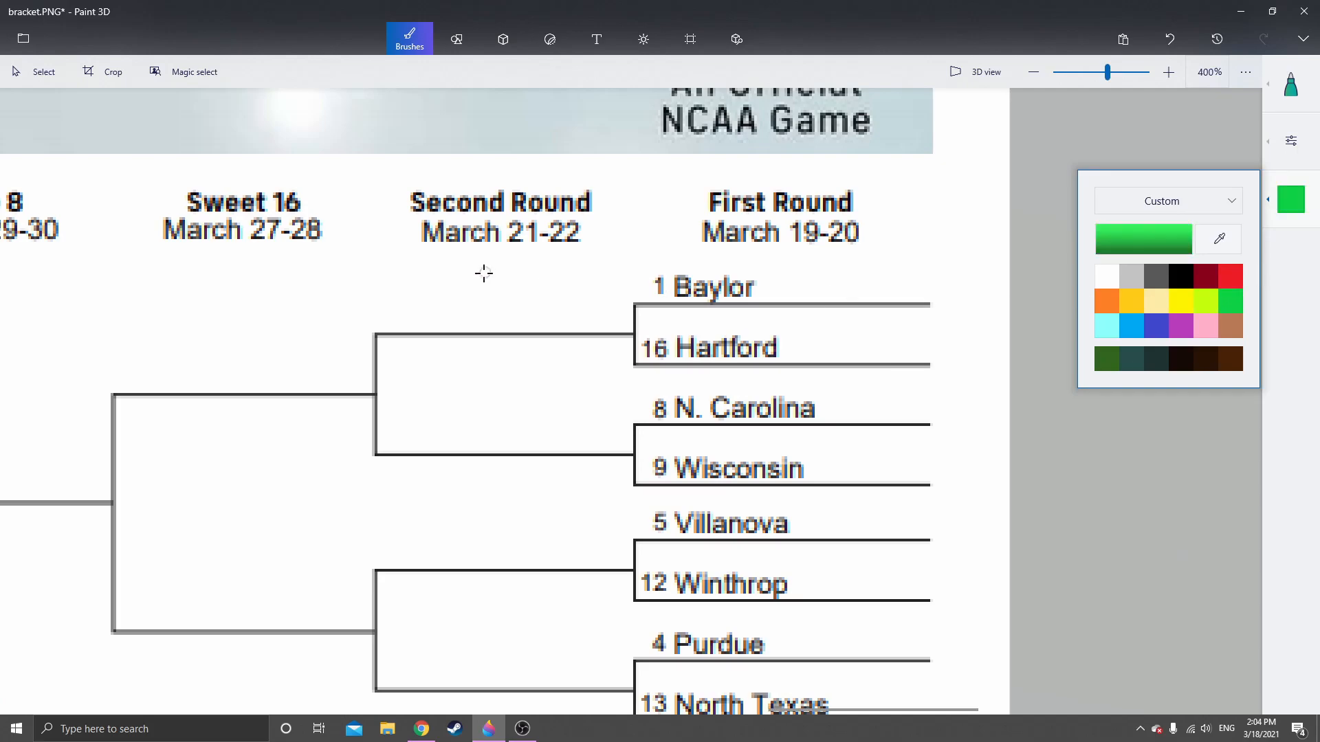
{"action": "scroll", "coordinate": [481, 275], "scroll_direction": "up", "scroll_amount": 2}
{"action": "left_click", "coordinate": [369, 315]}
{"action": "mouse_move", "coordinate": [359, 294]}
{"action": "left_mouse_down"}
{"action": "mouse_move", "coordinate": [411, 305]}
{"action": "mouse_move", "coordinate": [375, 357]}
{"action": "left_mouse_up"}
{"action": "mouse_move", "coordinate": [451, 325]}
{"action": "left_mouse_down"}
{"action": "mouse_move", "coordinate": [516, 327]}
{"action": "mouse_move", "coordinate": [518, 390]}
{"action": "mouse_move", "coordinate": [554, 316]}
{"action": "mouse_move", "coordinate": [583, 348]}
{"action": "mouse_move", "coordinate": [601, 319]}
{"action": "mouse_move", "coordinate": [673, 296]}
{"action": "left_mouse_up"}
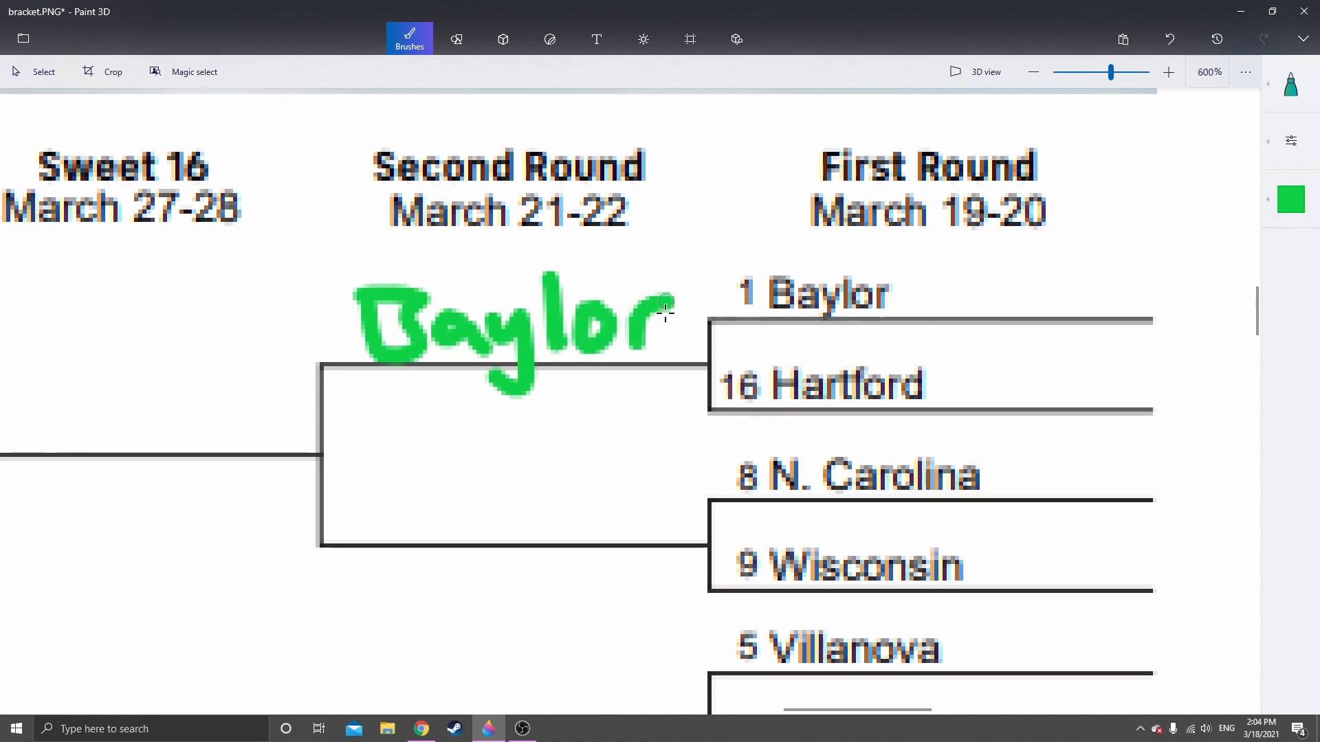
Handwrite "Wisc." in red on the Second Round line beside N. Carolina and Wisconsin
{"action": "scroll", "coordinate": [583, 484], "scroll_direction": "down", "scroll_amount": 2}
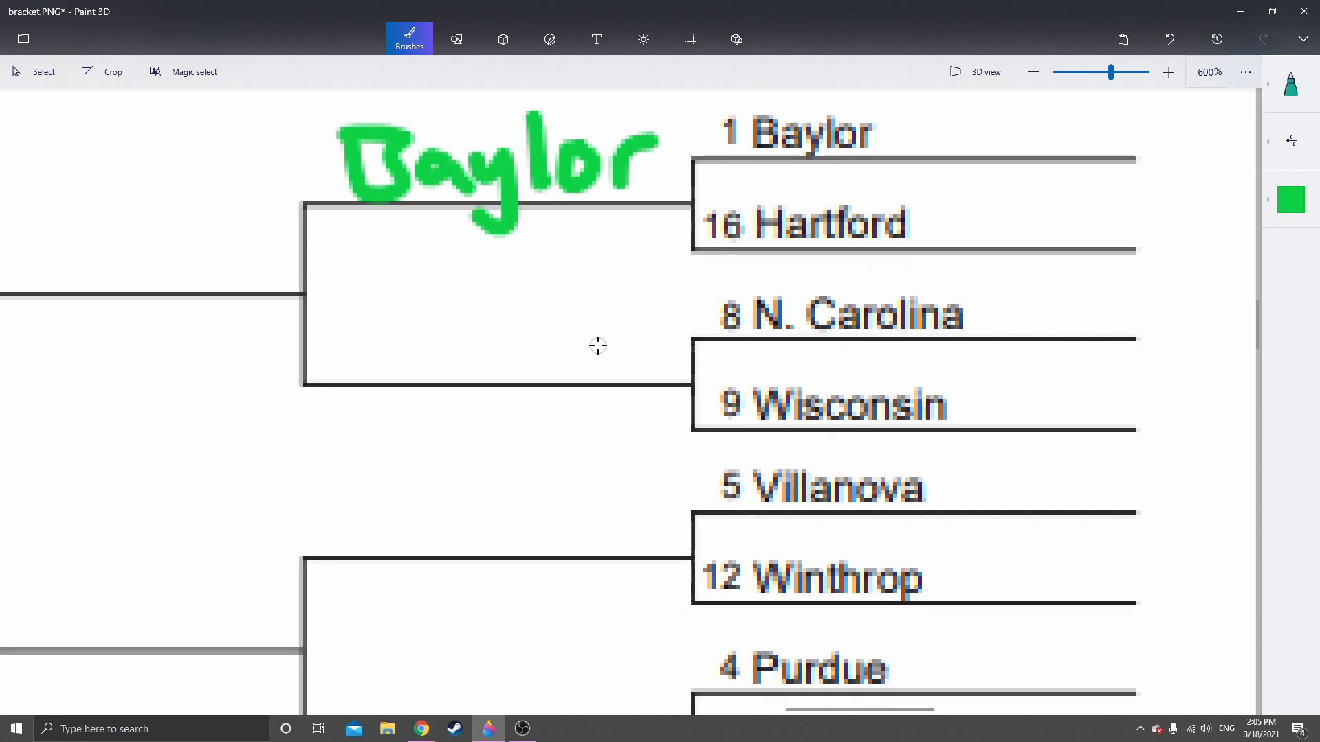
{"action": "scroll", "coordinate": [554, 341], "scroll_direction": "down", "scroll_amount": 2}
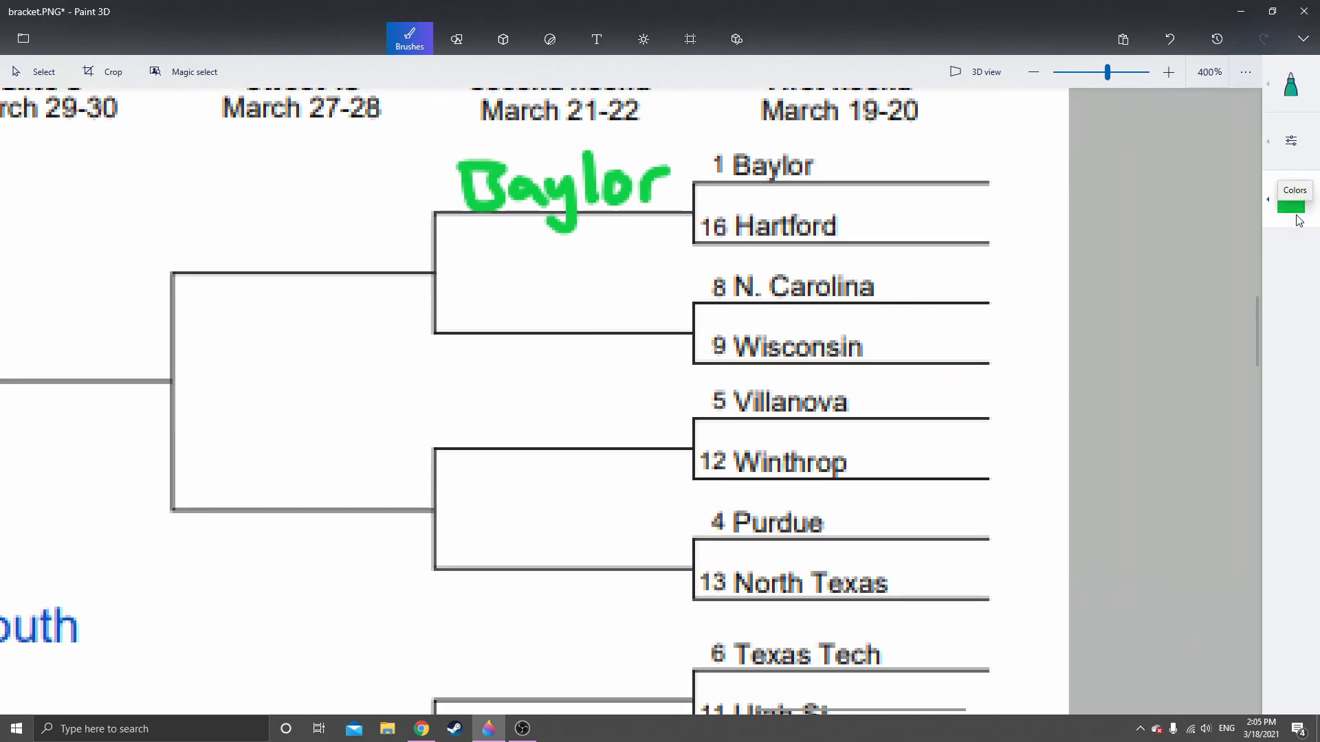
{"action": "left_click", "coordinate": [1293, 209]}
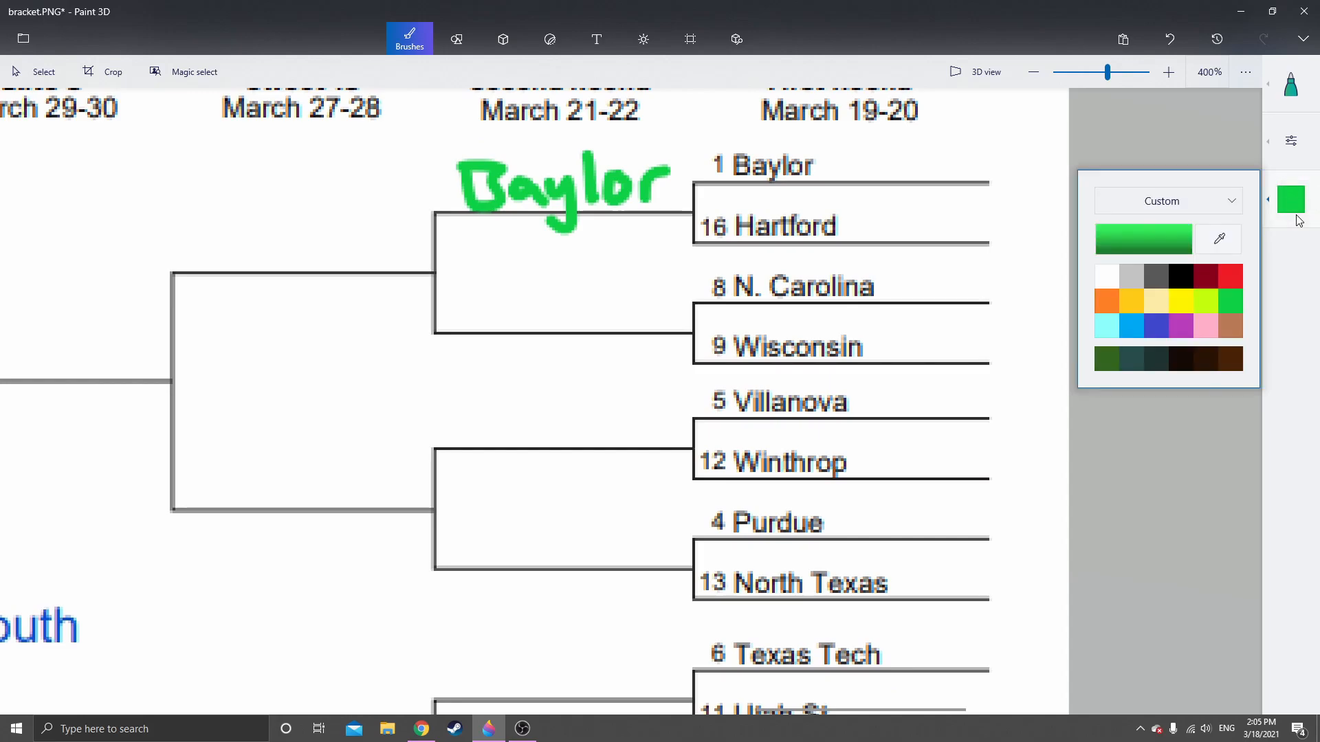
{"action": "left_click", "coordinate": [1230, 277]}
{"action": "scroll", "coordinate": [481, 303], "scroll_direction": "up", "scroll_amount": 1}
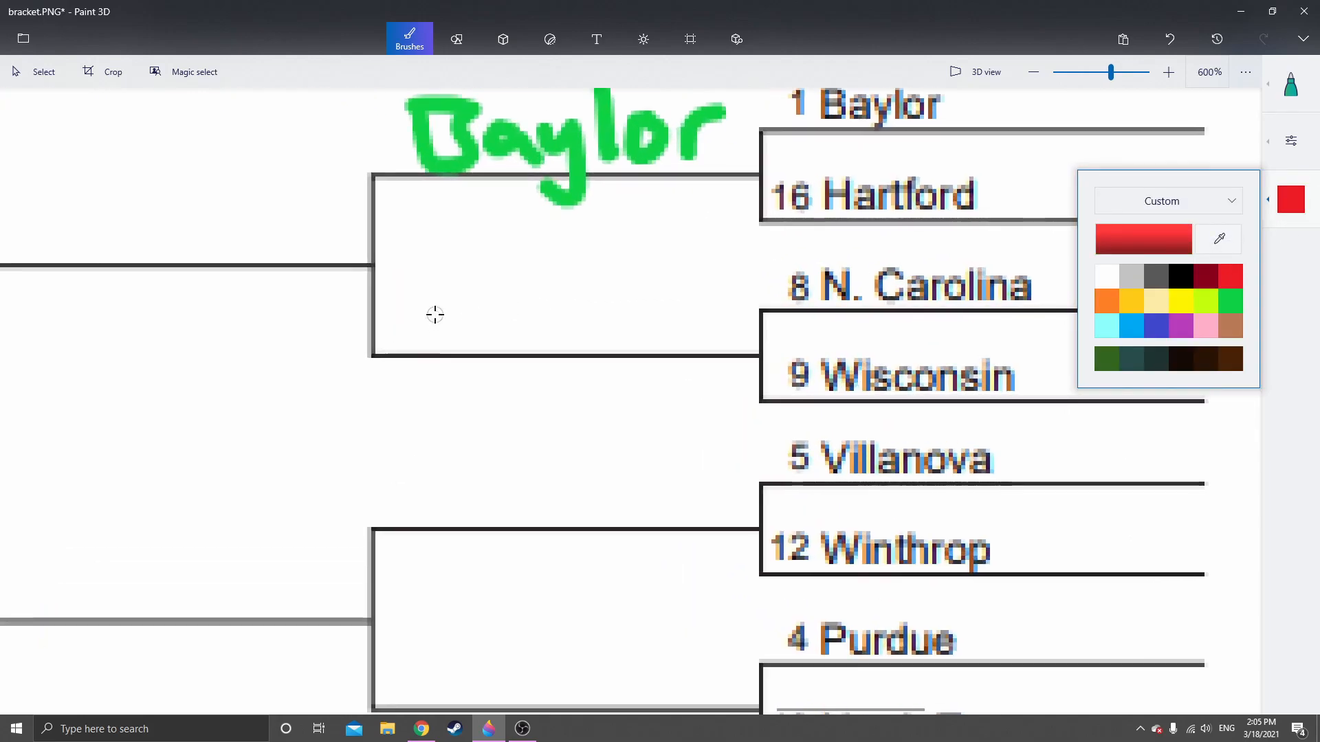
{"action": "scroll", "coordinate": [419, 323], "scroll_direction": "up", "scroll_amount": 1}
{"action": "mouse_move", "coordinate": [364, 320]}
{"action": "left_mouse_down"}
{"action": "mouse_move", "coordinate": [410, 357]}
{"action": "mouse_move", "coordinate": [432, 318]}
{"action": "mouse_move", "coordinate": [458, 369]}
{"action": "left_mouse_up"}
{"action": "left_click_drag", "start_coordinate": [507, 323], "coordinate": [481, 365]}
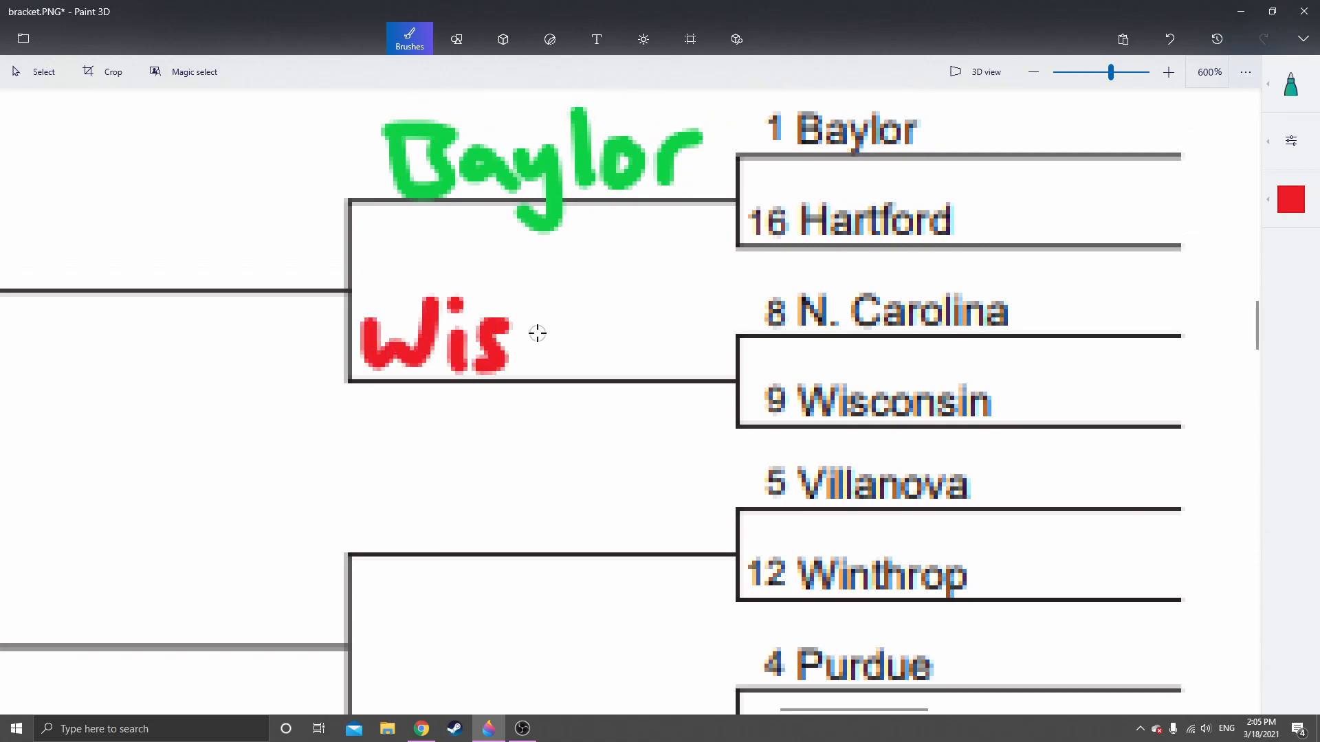
{"action": "mouse_move", "coordinate": [550, 323]}
{"action": "left_mouse_down"}
{"action": "mouse_move", "coordinate": [539, 359]}
{"action": "mouse_move", "coordinate": [579, 350]}
{"action": "left_mouse_up"}
{"action": "left_click", "coordinate": [602, 362]}
Handwrite "Winthro" in dark red on the Second Round line beside Villanova and Winthrop
{"action": "scroll", "coordinate": [586, 404], "scroll_direction": "down", "scroll_amount": 3}
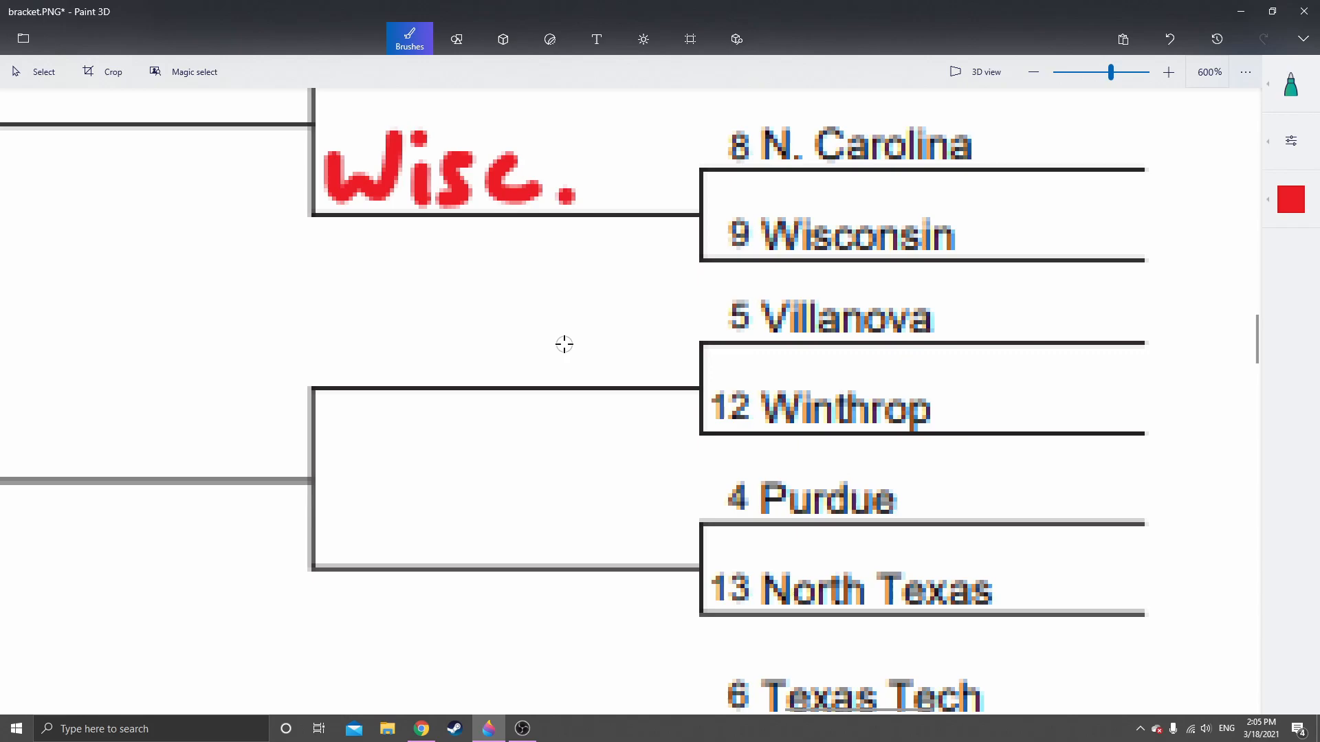
{"action": "scroll", "coordinate": [583, 342], "scroll_direction": "down", "scroll_amount": 2}
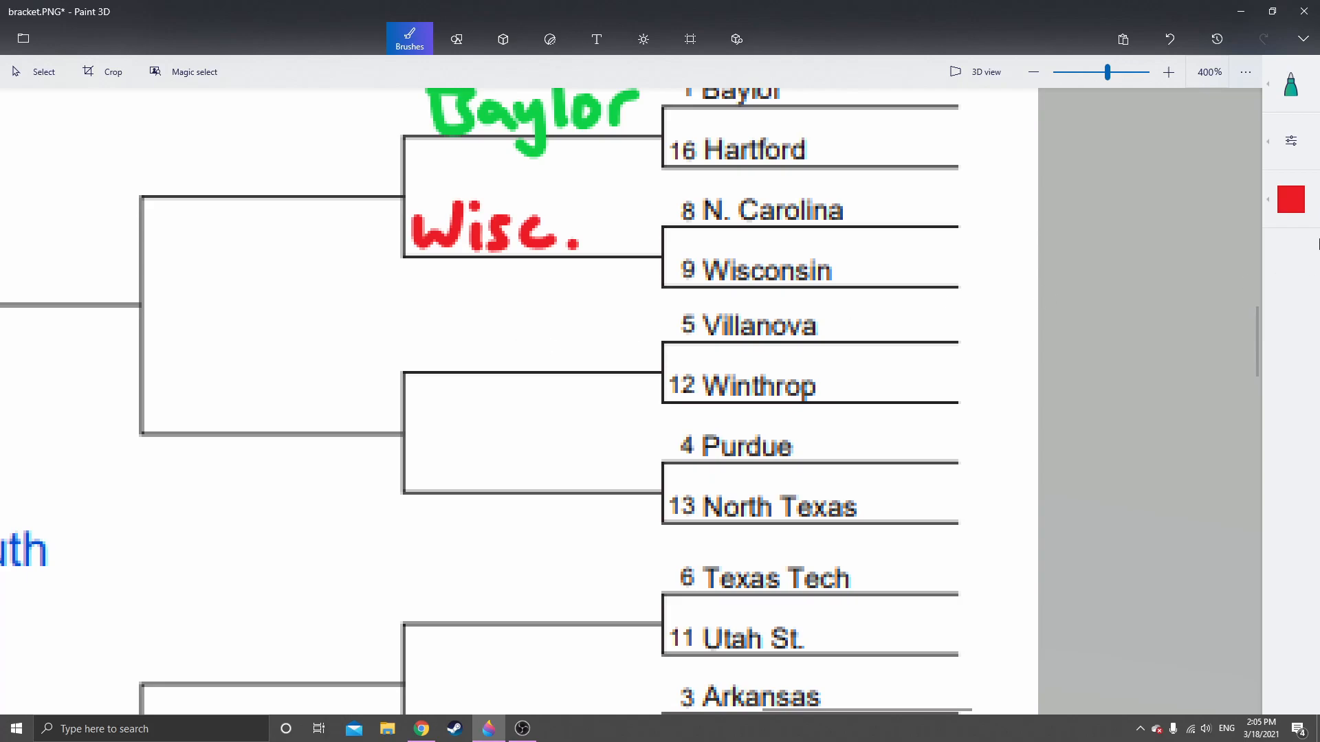
{"action": "left_click", "coordinate": [1291, 200]}
{"action": "left_click", "coordinate": [1207, 276]}
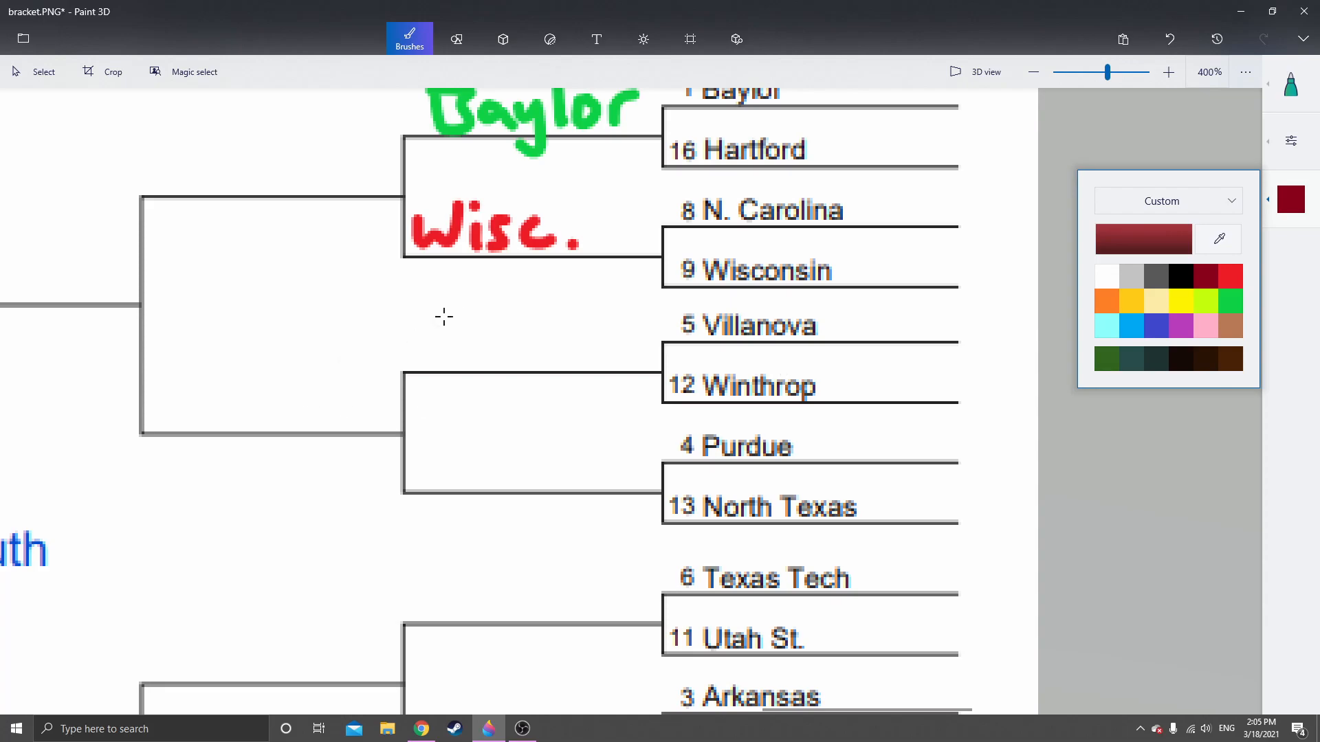
{"action": "scroll", "coordinate": [439, 320], "scroll_direction": "up", "scroll_amount": 2}
{"action": "mouse_move", "coordinate": [387, 331]}
{"action": "left_mouse_down"}
{"action": "mouse_move", "coordinate": [427, 356]}
{"action": "mouse_move", "coordinate": [453, 326]}
{"action": "mouse_move", "coordinate": [485, 385]}
{"action": "left_mouse_up"}
{"action": "left_click", "coordinate": [485, 323]}
{"action": "mouse_move", "coordinate": [506, 348]}
{"action": "left_mouse_down"}
{"action": "mouse_move", "coordinate": [507, 384]}
{"action": "mouse_move", "coordinate": [546, 384]}
{"action": "left_mouse_up"}
{"action": "mouse_move", "coordinate": [570, 316]}
{"action": "left_mouse_down"}
{"action": "mouse_move", "coordinate": [557, 358]}
{"action": "mouse_move", "coordinate": [619, 352]}
{"action": "left_mouse_up"}
{"action": "mouse_move", "coordinate": [616, 306]}
{"action": "left_mouse_down"}
{"action": "mouse_move", "coordinate": [626, 351]}
{"action": "mouse_move", "coordinate": [661, 368]}
{"action": "mouse_move", "coordinate": [663, 342]}
{"action": "mouse_move", "coordinate": [703, 335]}
{"action": "left_mouse_up"}
{"action": "mouse_move", "coordinate": [728, 336]}
{"action": "left_mouse_down"}
{"action": "mouse_move", "coordinate": [734, 366]}
{"action": "mouse_move", "coordinate": [717, 345]}
{"action": "left_mouse_up"}
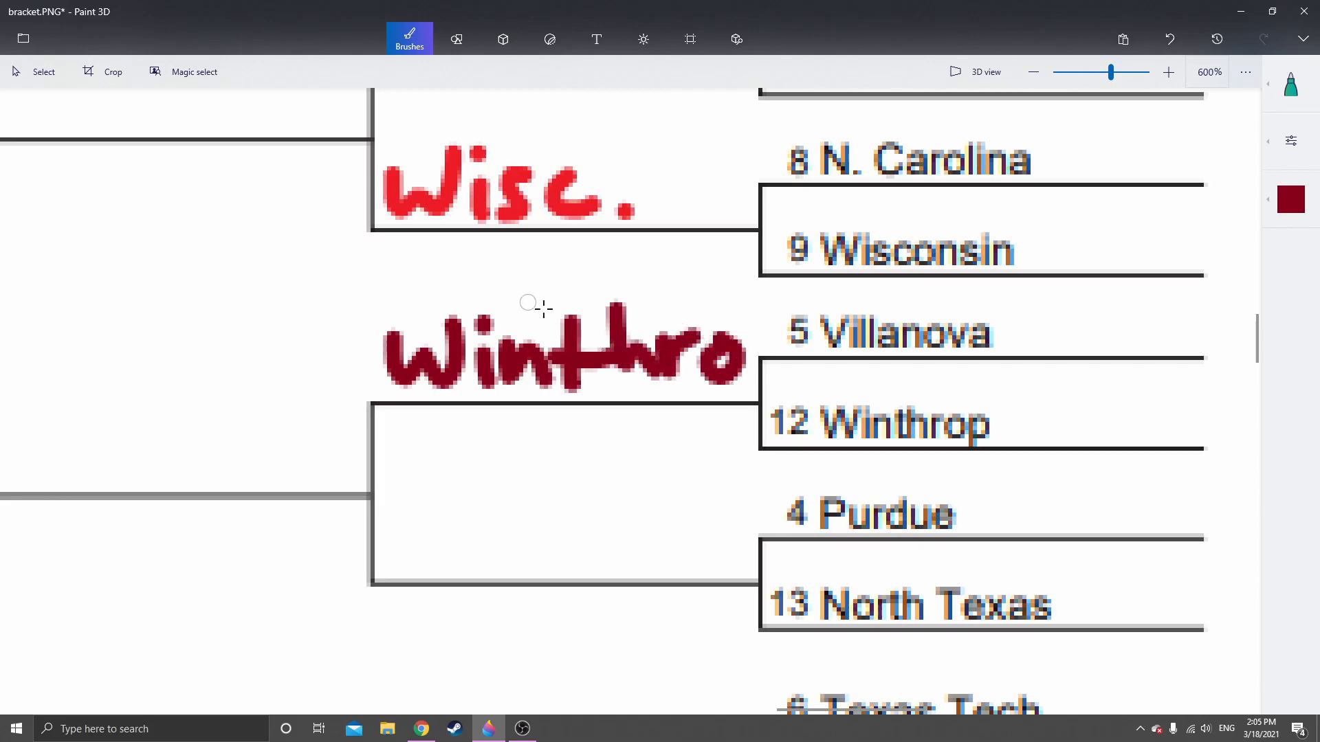
Handwrite "Purdue" in gold on the Second Round line beside Purdue and North Texas
{"action": "scroll", "coordinate": [598, 338], "scroll_direction": "down", "scroll_amount": 2}
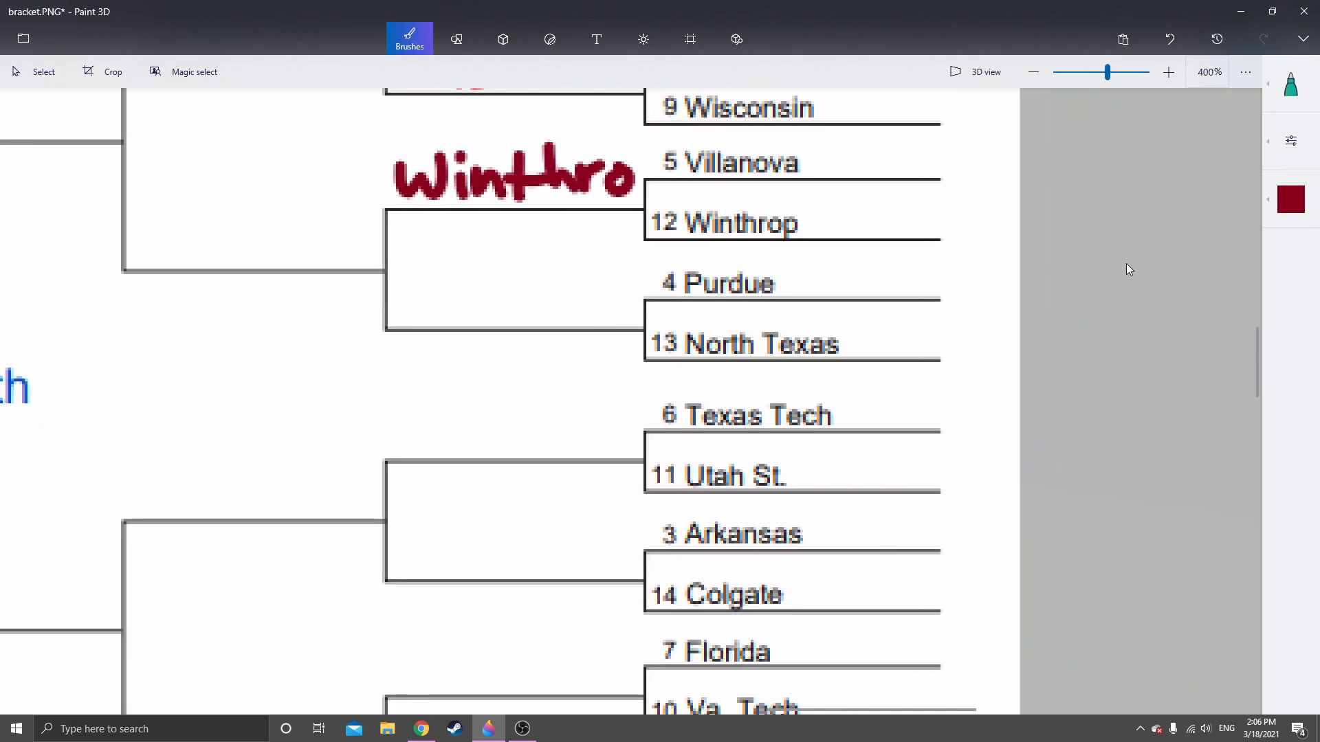
{"action": "left_click", "coordinate": [1291, 199]}
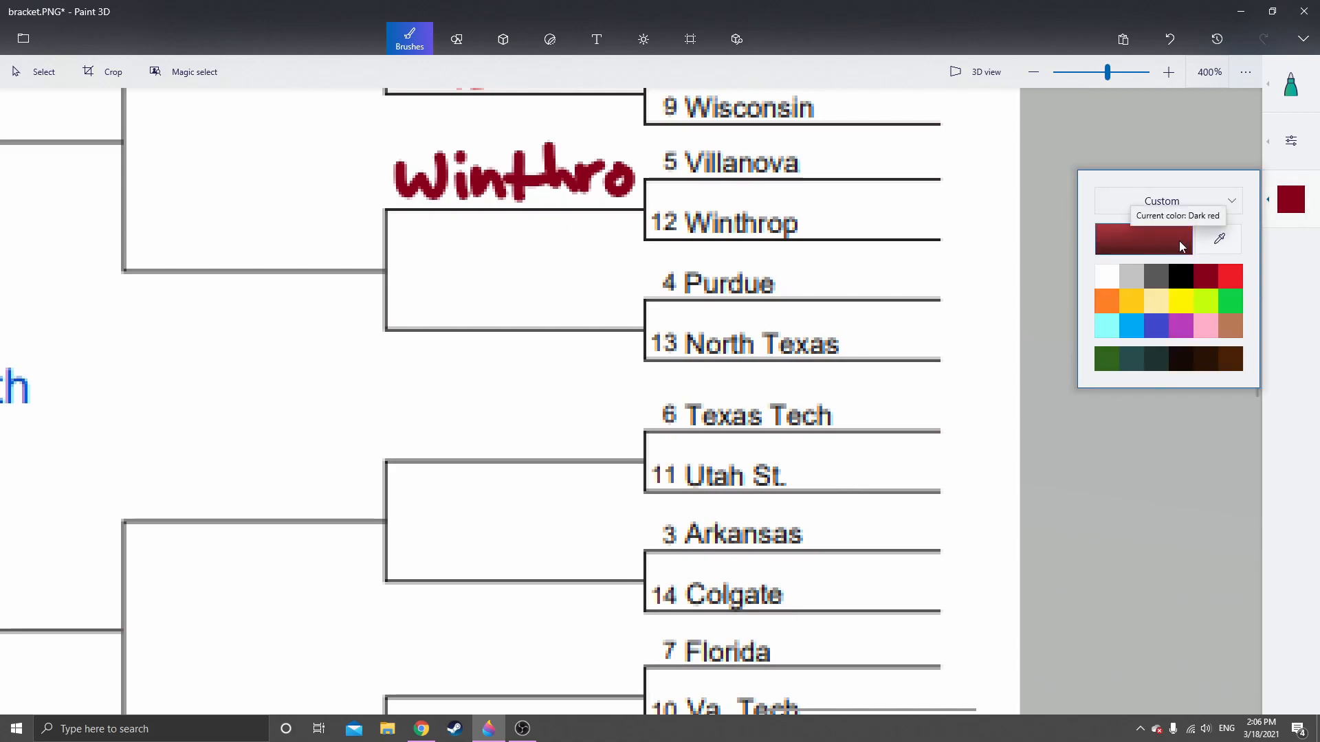
{"action": "left_click", "coordinate": [1132, 297]}
{"action": "scroll", "coordinate": [489, 300], "scroll_direction": "up", "scroll_amount": 2}
{"action": "mouse_move", "coordinate": [374, 256]}
{"action": "left_mouse_down"}
{"action": "mouse_move", "coordinate": [385, 320]}
{"action": "mouse_move", "coordinate": [398, 289]}
{"action": "mouse_move", "coordinate": [483, 288]}
{"action": "mouse_move", "coordinate": [504, 303]}
{"action": "mouse_move", "coordinate": [547, 276]}
{"action": "left_mouse_up"}
{"action": "mouse_move", "coordinate": [580, 288]}
{"action": "left_mouse_down"}
{"action": "mouse_move", "coordinate": [550, 308]}
{"action": "mouse_move", "coordinate": [586, 247]}
{"action": "mouse_move", "coordinate": [589, 311]}
{"action": "left_mouse_up"}
{"action": "mouse_move", "coordinate": [592, 241]}
{"action": "left_mouse_down"}
{"action": "mouse_move", "coordinate": [609, 315]}
{"action": "mouse_move", "coordinate": [614, 290]}
{"action": "mouse_move", "coordinate": [641, 273]}
{"action": "mouse_move", "coordinate": [667, 298]}
{"action": "mouse_move", "coordinate": [682, 280]}
{"action": "mouse_move", "coordinate": [699, 316]}
{"action": "left_mouse_up"}
Handwrite "Texas T." in red on the Second Round line beside Texas Tech and Utah St
{"action": "mouse_move", "coordinate": [676, 404]}
{"action": "left_mouse_down"}
{"action": "mouse_move", "coordinate": [630, 237]}
{"action": "mouse_move", "coordinate": [609, 244]}
{"action": "left_mouse_up"}
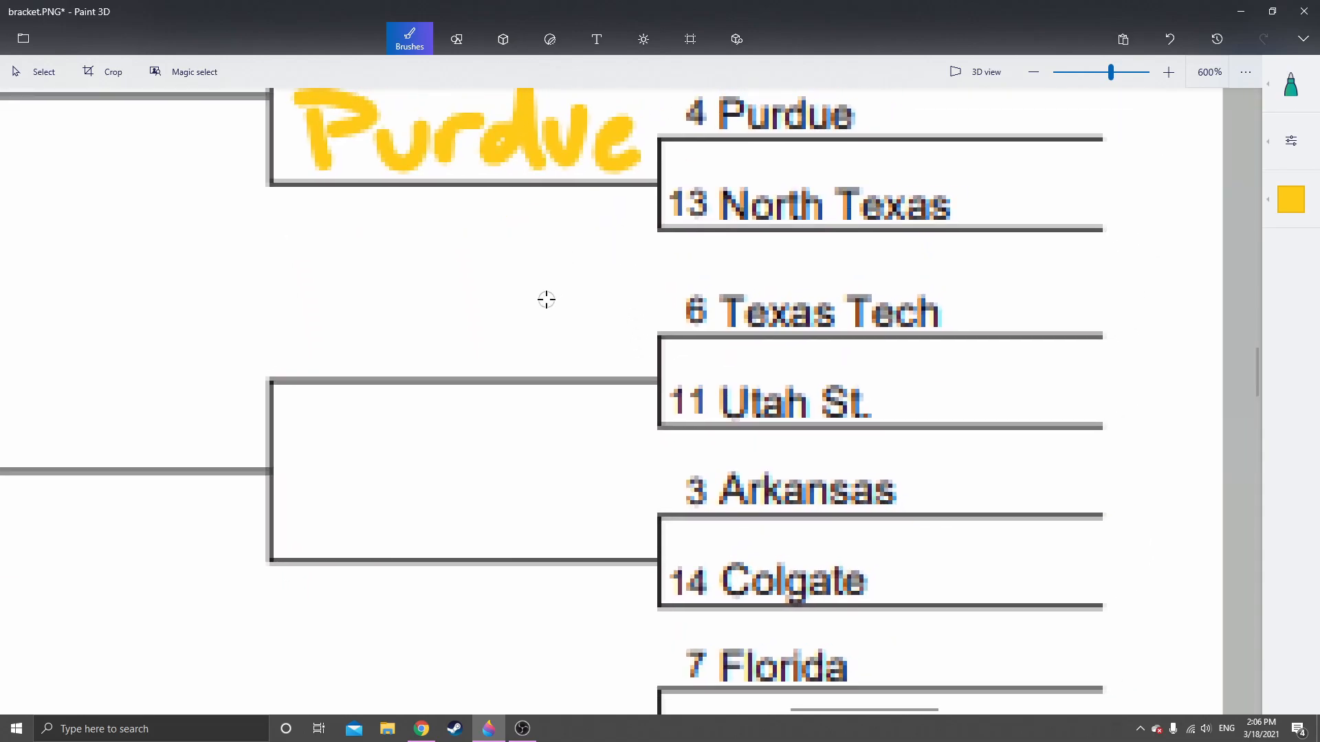
{"action": "scroll", "coordinate": [539, 300], "scroll_direction": "down", "scroll_amount": 2}
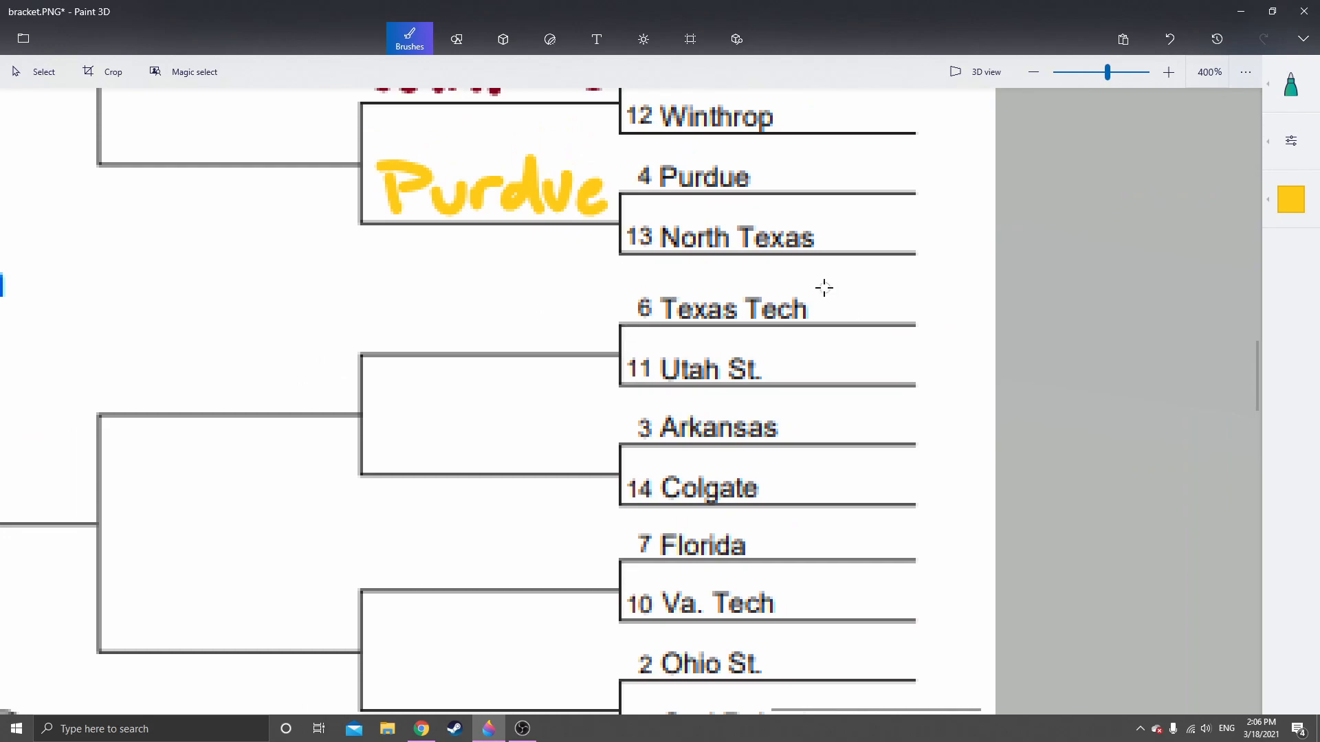
{"action": "left_click_drag", "start_coordinate": [451, 308], "coordinate": [492, 341]}
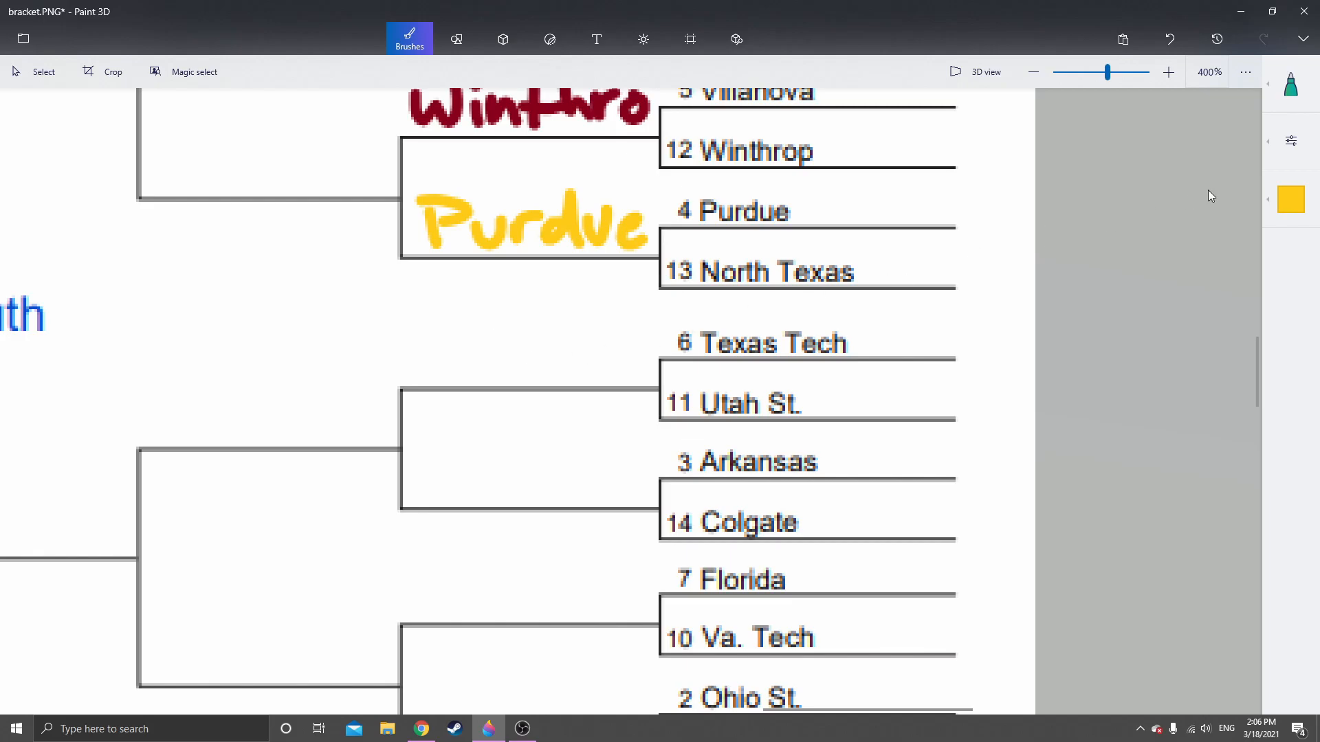
{"action": "left_click", "coordinate": [1271, 209]}
{"action": "left_click", "coordinate": [1233, 277]}
{"action": "scroll", "coordinate": [507, 364], "scroll_direction": "up", "scroll_amount": 2}
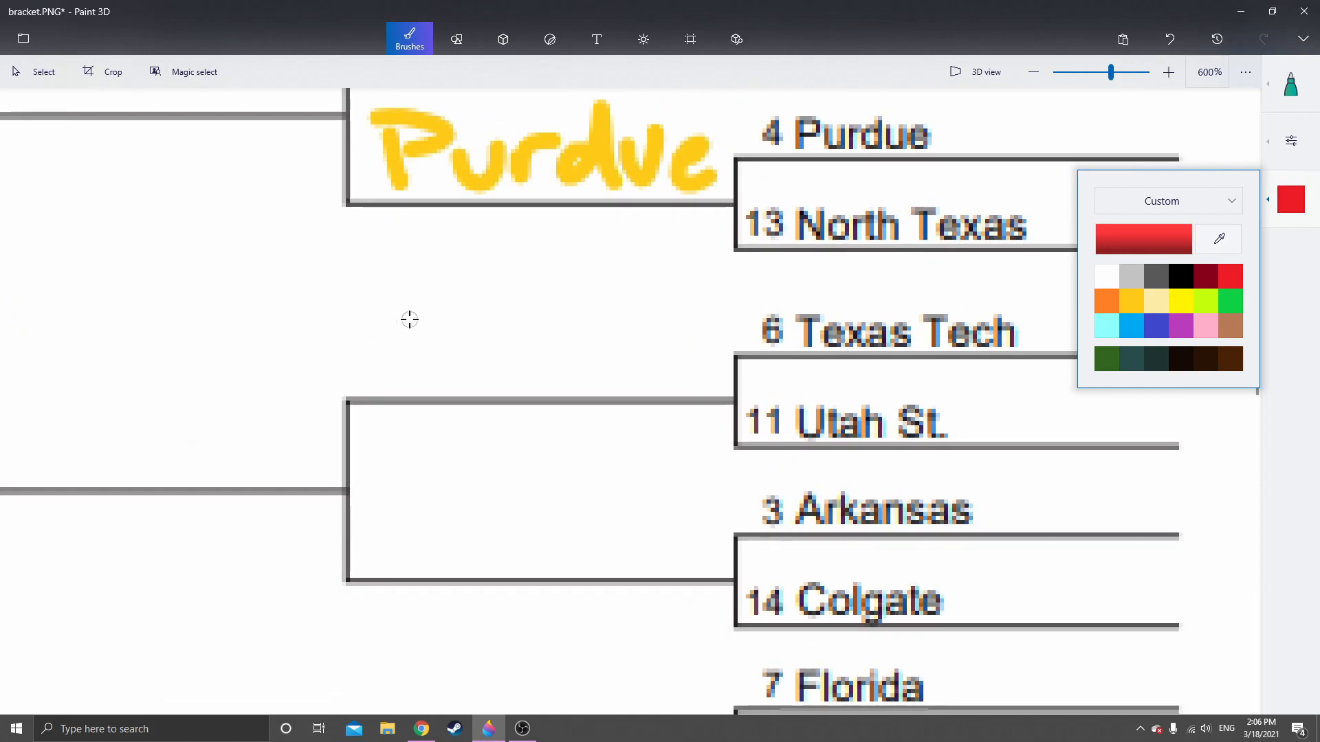
{"action": "mouse_move", "coordinate": [348, 318]}
{"action": "left_mouse_down"}
{"action": "mouse_move", "coordinate": [404, 318]}
{"action": "mouse_move", "coordinate": [367, 371]}
{"action": "left_mouse_up"}
{"action": "mouse_move", "coordinate": [390, 360]}
{"action": "left_mouse_down"}
{"action": "mouse_move", "coordinate": [411, 349]}
{"action": "mouse_move", "coordinate": [428, 377]}
{"action": "mouse_move", "coordinate": [471, 373]}
{"action": "left_mouse_up"}
{"action": "left_click_drag", "start_coordinate": [446, 376], "coordinate": [468, 332]}
{"action": "mouse_move", "coordinate": [513, 342]}
{"action": "left_mouse_down"}
{"action": "mouse_move", "coordinate": [492, 367]}
{"action": "mouse_move", "coordinate": [541, 377]}
{"action": "left_mouse_up"}
{"action": "left_click_drag", "start_coordinate": [571, 329], "coordinate": [530, 376]}
{"action": "mouse_move", "coordinate": [616, 311]}
{"action": "left_mouse_down"}
{"action": "mouse_move", "coordinate": [656, 310]}
{"action": "mouse_move", "coordinate": [643, 364]}
{"action": "left_mouse_up"}
{"action": "left_click", "coordinate": [682, 375]}
Handwrite "Colgate" in dark red on the Second Round line beside Arkansas and Colgate
{"action": "scroll", "coordinate": [666, 507], "scroll_direction": "down", "scroll_amount": 3}
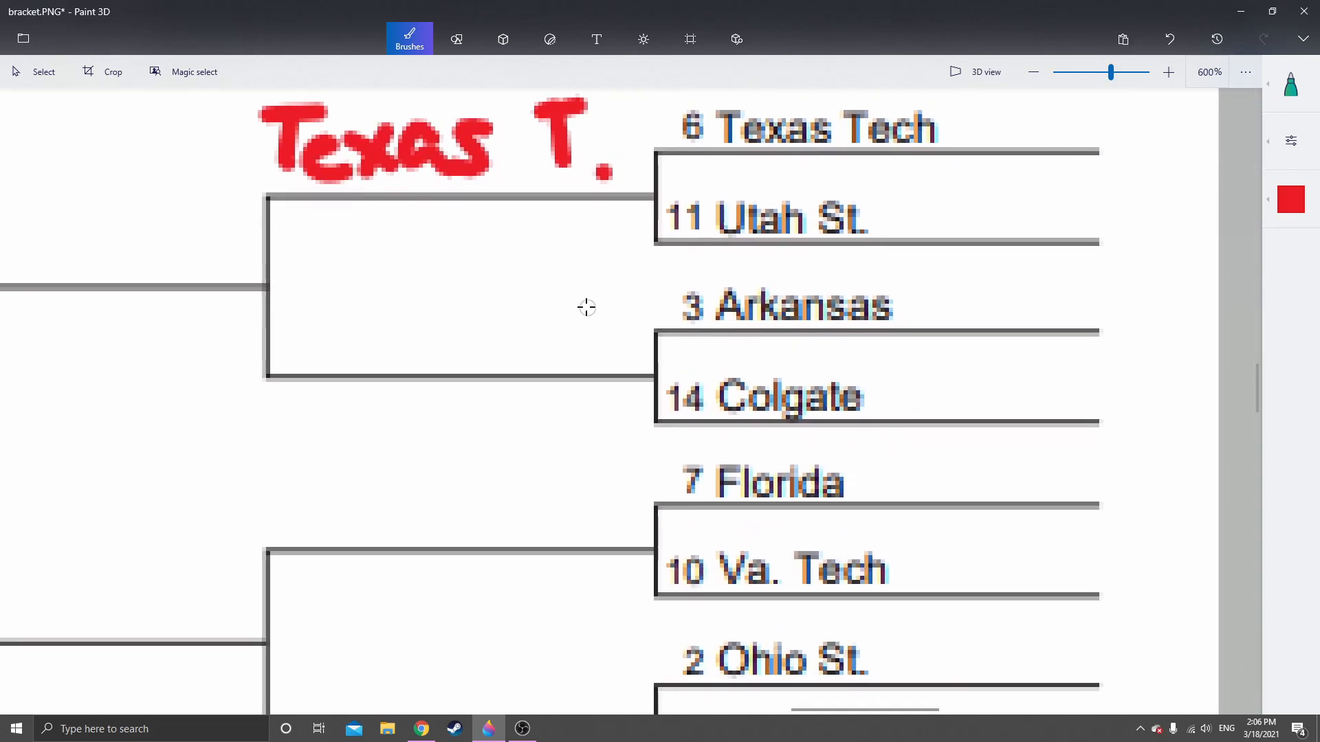
{"action": "scroll", "coordinate": [586, 307], "scroll_direction": "right", "scroll_amount": 2}
{"action": "scroll", "coordinate": [725, 324], "scroll_direction": "down", "scroll_amount": 2}
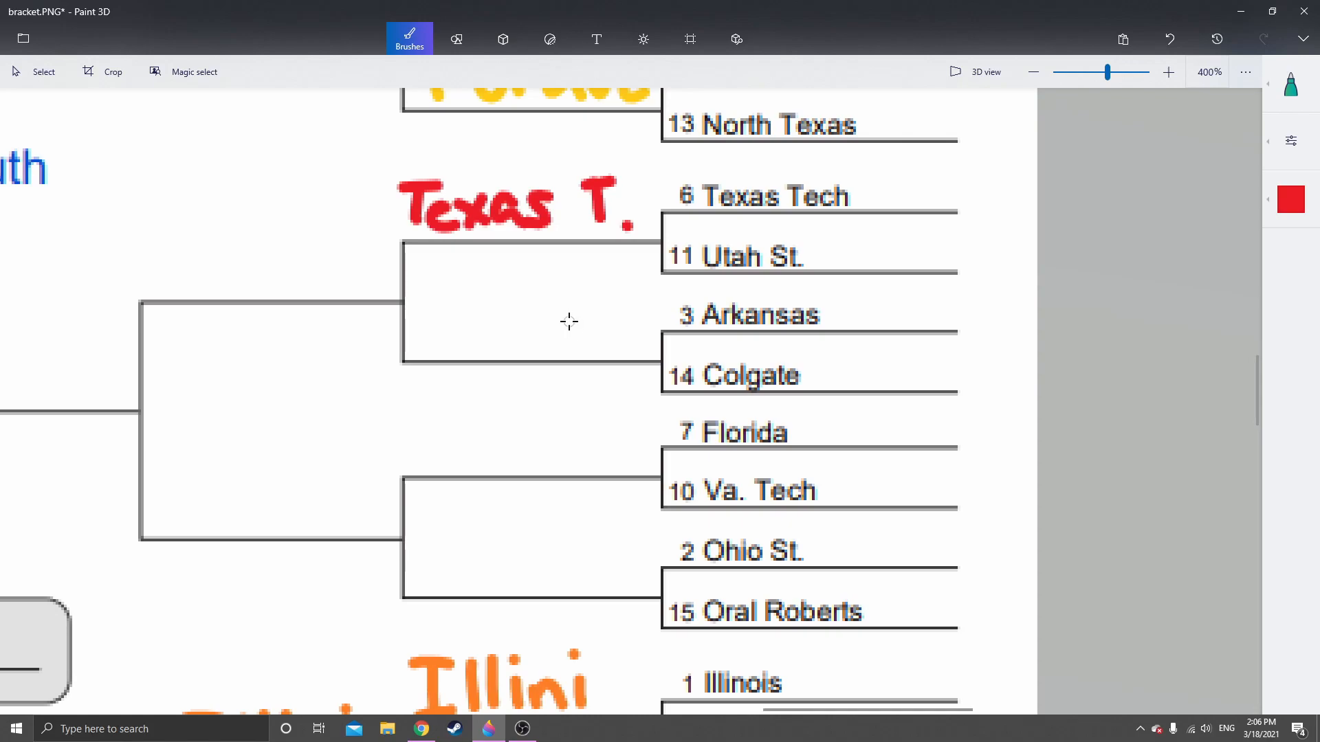
{"action": "scroll", "coordinate": [721, 340], "scroll_direction": "up", "scroll_amount": 2}
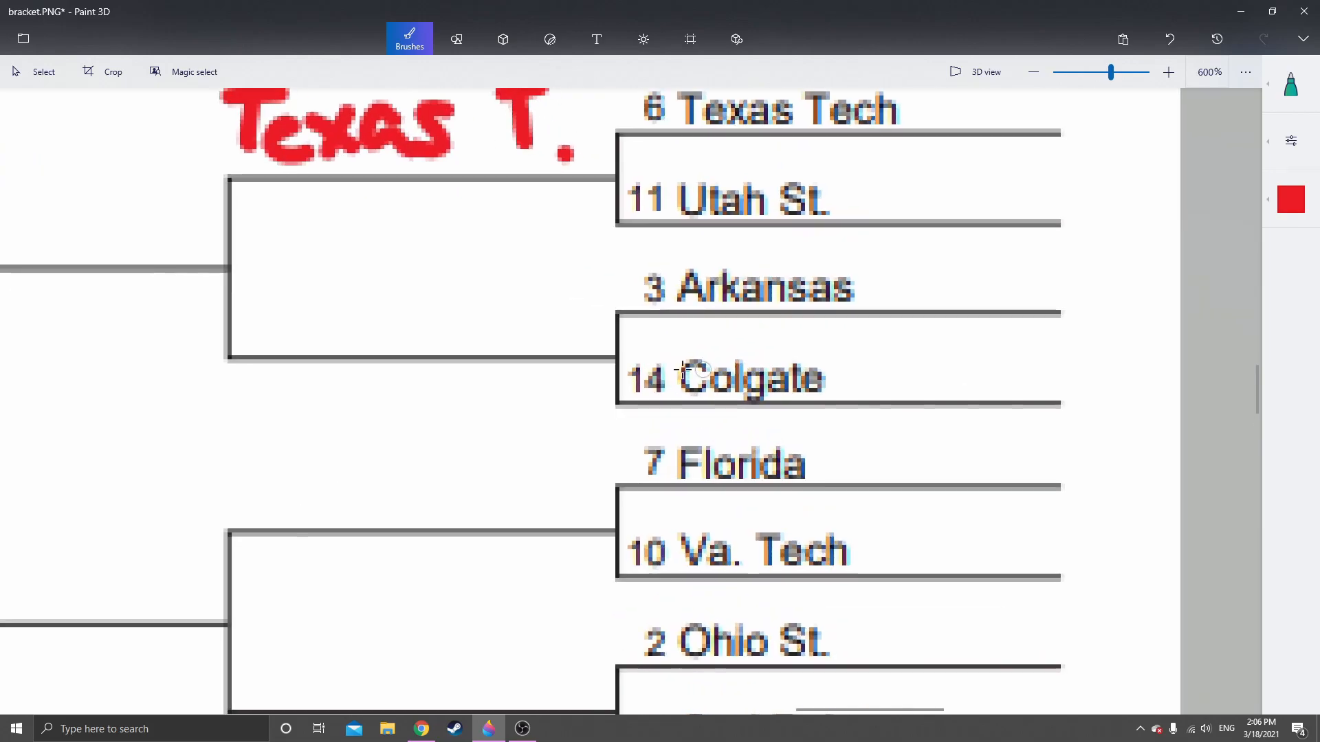
{"action": "left_click_drag", "start_coordinate": [550, 357], "coordinate": [592, 381]}
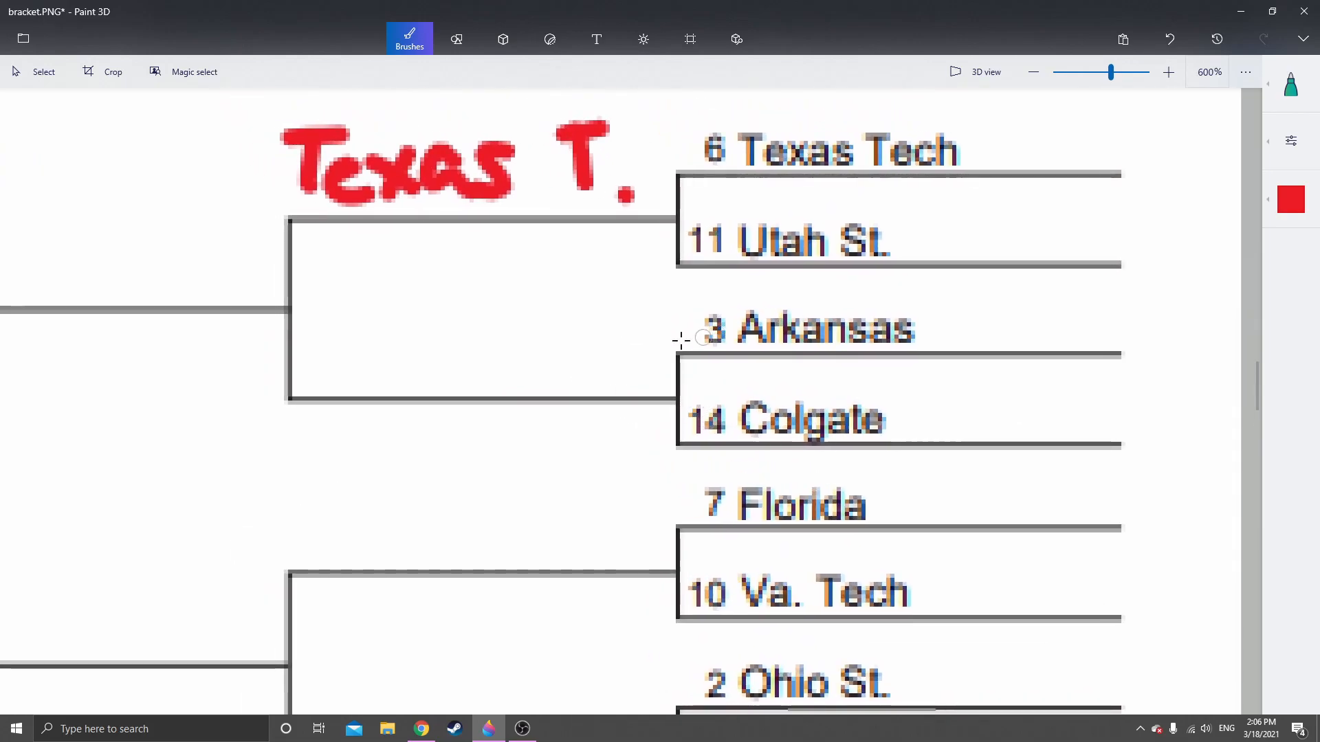
{"action": "left_click", "coordinate": [1300, 213]}
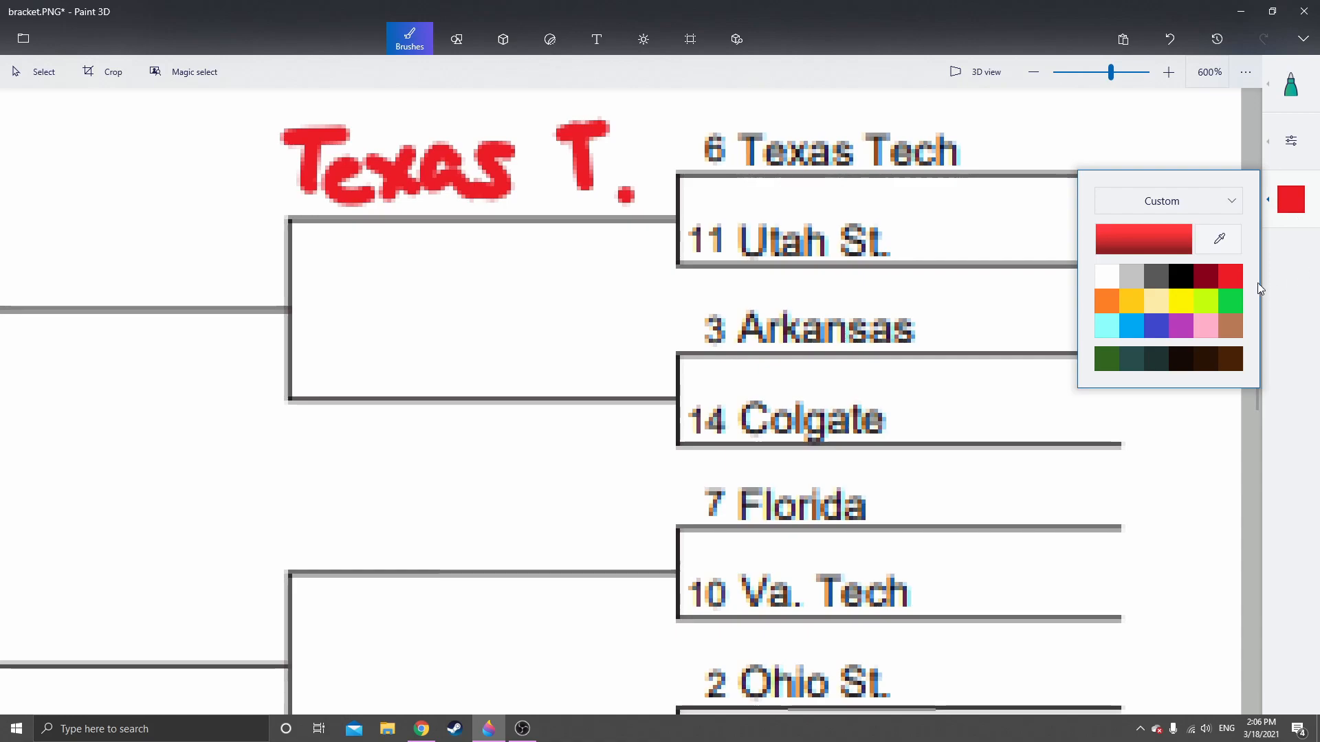
{"action": "left_click", "coordinate": [1205, 273]}
{"action": "mouse_move", "coordinate": [330, 334]}
{"action": "left_mouse_down"}
{"action": "mouse_move", "coordinate": [325, 372]}
{"action": "mouse_move", "coordinate": [361, 385]}
{"action": "mouse_move", "coordinate": [402, 354]}
{"action": "left_mouse_up"}
{"action": "mouse_move", "coordinate": [428, 302]}
{"action": "left_mouse_down"}
{"action": "mouse_move", "coordinate": [417, 369]}
{"action": "mouse_move", "coordinate": [477, 363]}
{"action": "mouse_move", "coordinate": [453, 409]}
{"action": "left_mouse_up"}
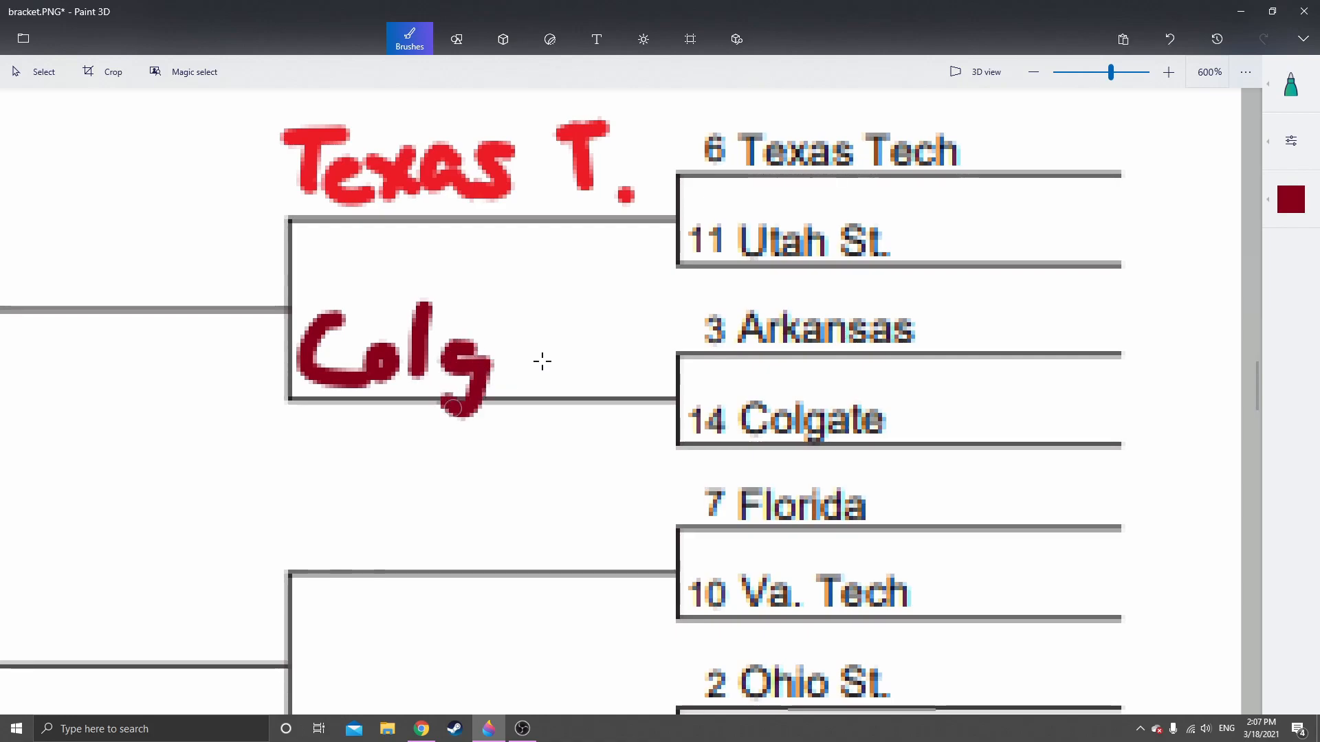
{"action": "mouse_move", "coordinate": [516, 353]}
{"action": "left_mouse_down"}
{"action": "mouse_move", "coordinate": [530, 347]}
{"action": "mouse_move", "coordinate": [540, 381]}
{"action": "left_mouse_up"}
{"action": "left_click_drag", "start_coordinate": [580, 319], "coordinate": [572, 386]}
{"action": "mouse_move", "coordinate": [554, 347]}
{"action": "left_mouse_down"}
{"action": "mouse_move", "coordinate": [625, 351]}
{"action": "mouse_move", "coordinate": [625, 374]}
{"action": "mouse_move", "coordinate": [646, 391]}
{"action": "left_mouse_up"}
Handwrite "VT" in dark red on the Second Round line beside Florida and Va. Tech
{"action": "scroll", "coordinate": [598, 413], "scroll_direction": "down", "scroll_amount": 2}
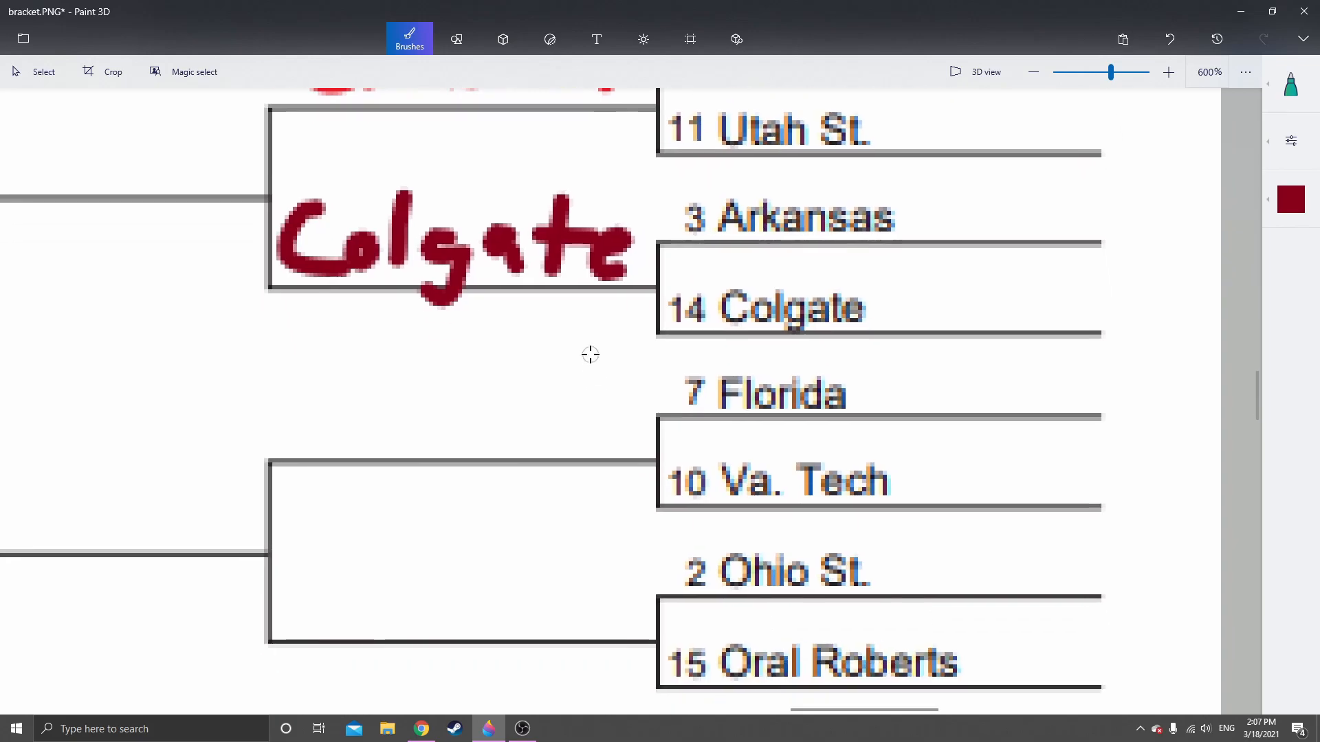
{"action": "scroll", "coordinate": [591, 354], "scroll_direction": "down", "scroll_amount": 2, "text": "ctrl"}
{"action": "scroll", "coordinate": [574, 347], "scroll_direction": "down", "scroll_amount": 2}
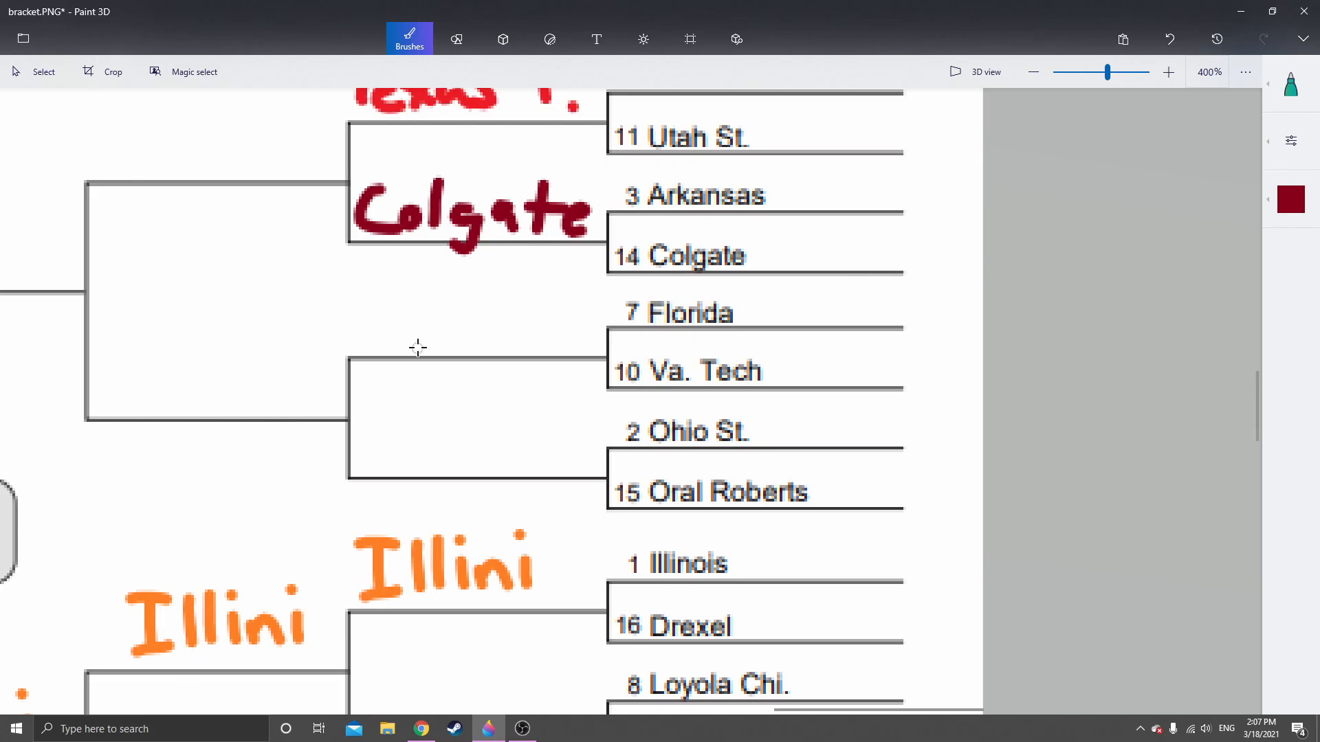
{"action": "scroll", "coordinate": [420, 343], "scroll_direction": "up", "scroll_amount": 2}
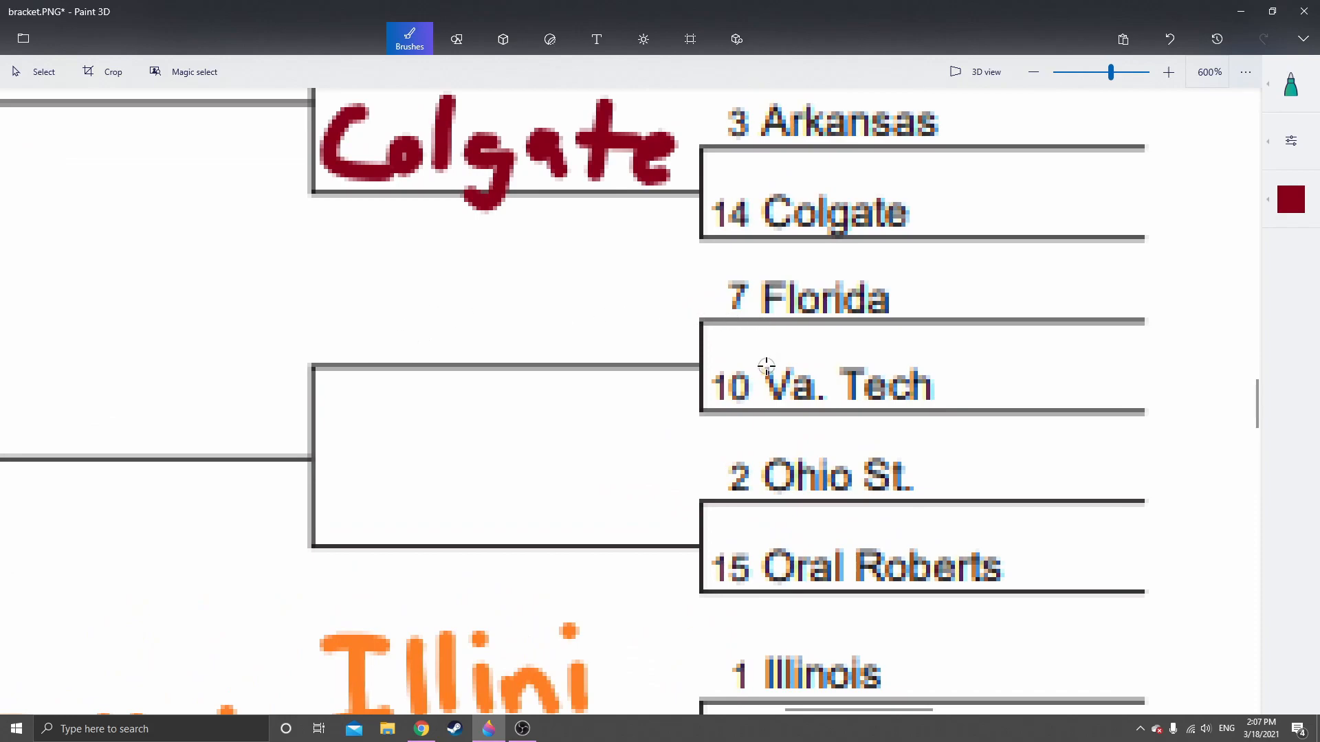
{"action": "left_click_drag", "start_coordinate": [510, 351], "coordinate": [546, 389]}
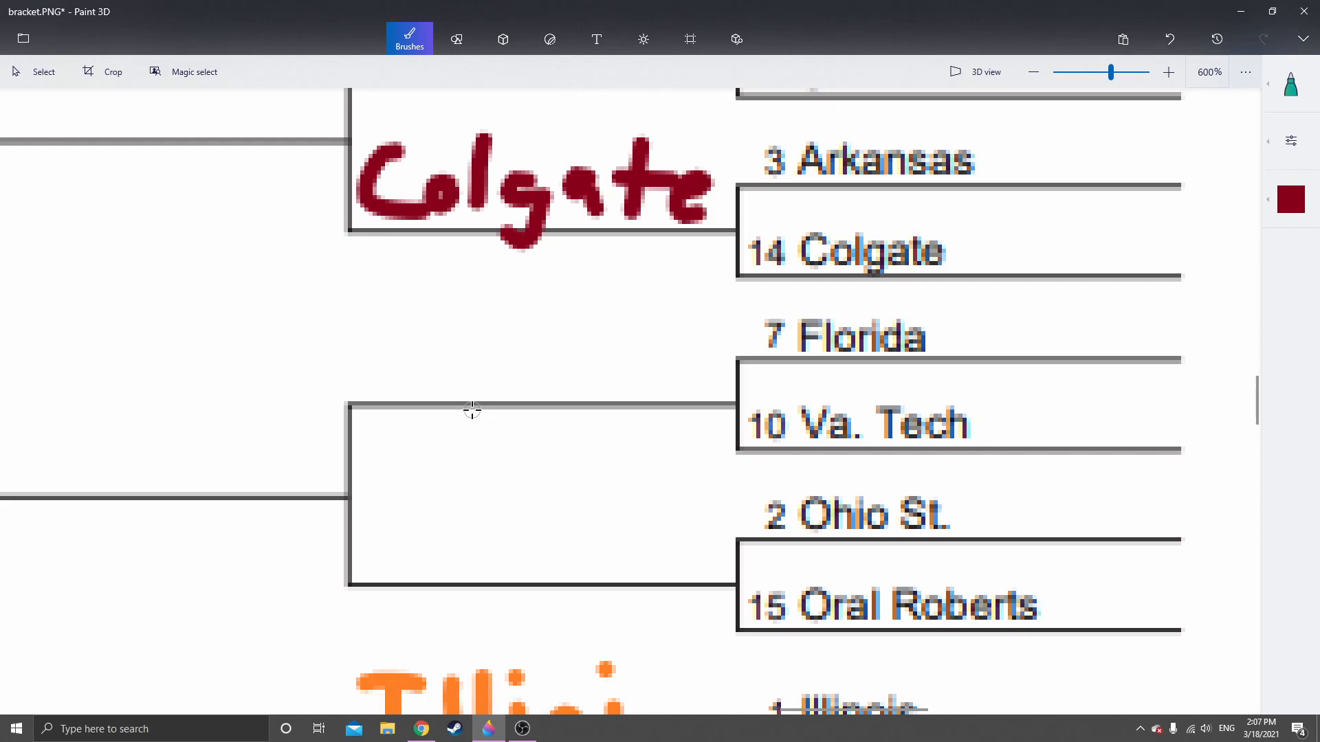
{"action": "mouse_move", "coordinate": [441, 318]}
{"action": "left_mouse_down"}
{"action": "mouse_move", "coordinate": [486, 382]}
{"action": "mouse_move", "coordinate": [505, 320]}
{"action": "mouse_move", "coordinate": [606, 327]}
{"action": "mouse_move", "coordinate": [582, 380]}
{"action": "left_mouse_up"}
Handwrite "Ohio St." in red on the Second Round line beside Ohio St. and Oral Roberts
{"action": "scroll", "coordinate": [566, 284], "scroll_direction": "down", "scroll_amount": 3}
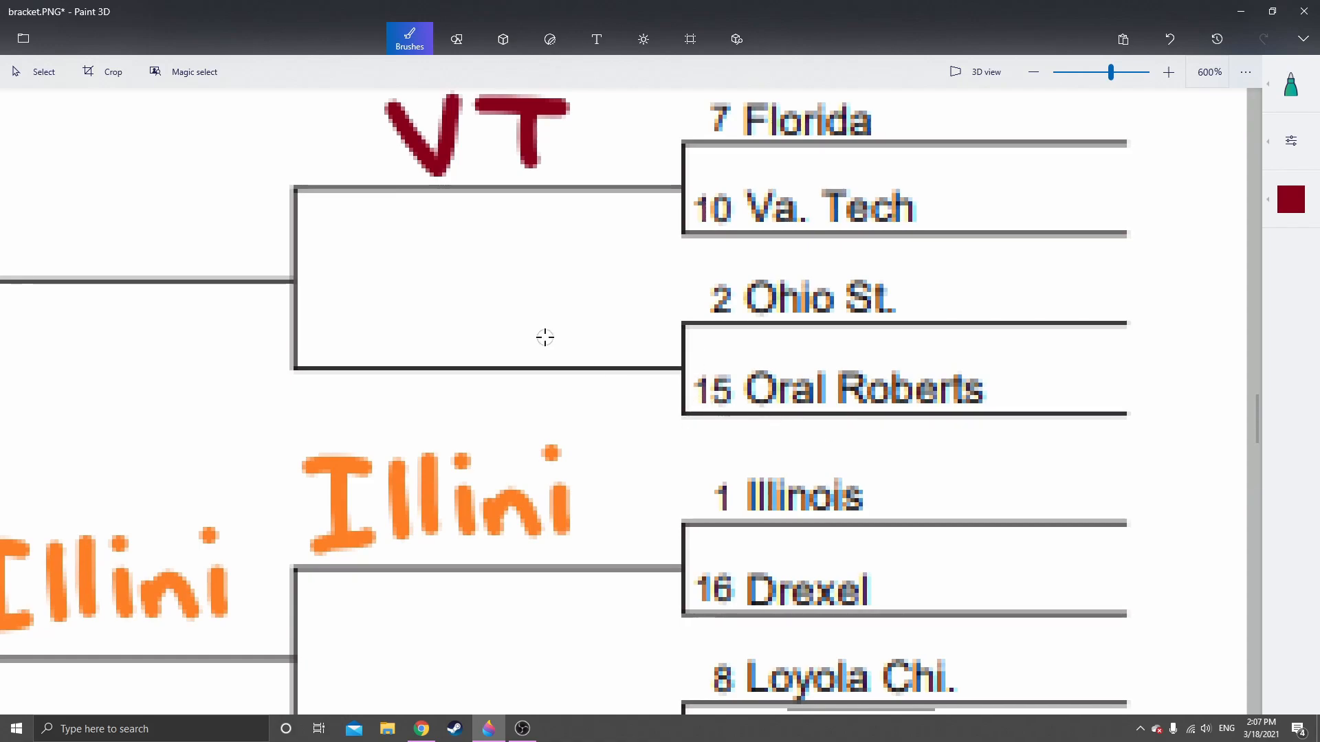
{"action": "left_click_drag", "start_coordinate": [545, 339], "coordinate": [599, 385]}
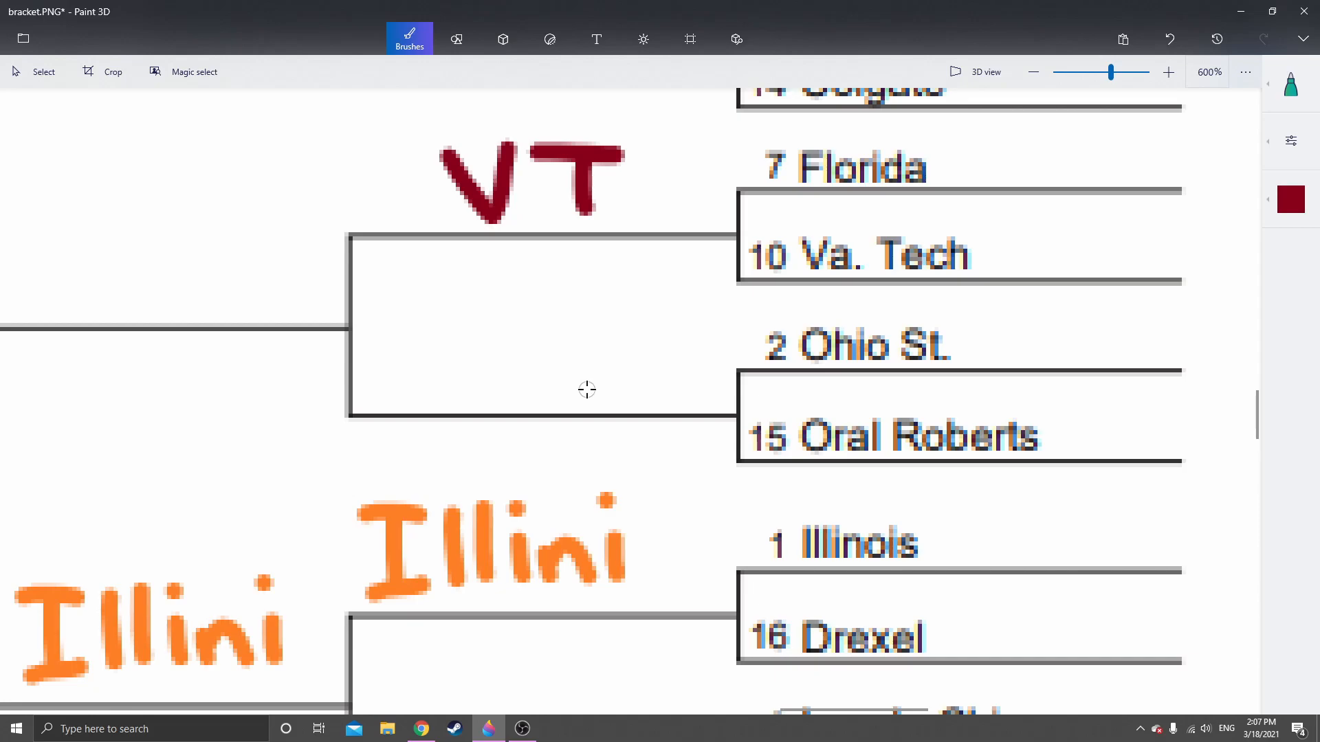
{"action": "scroll", "coordinate": [831, 383], "scroll_direction": "up", "scroll_amount": 3}
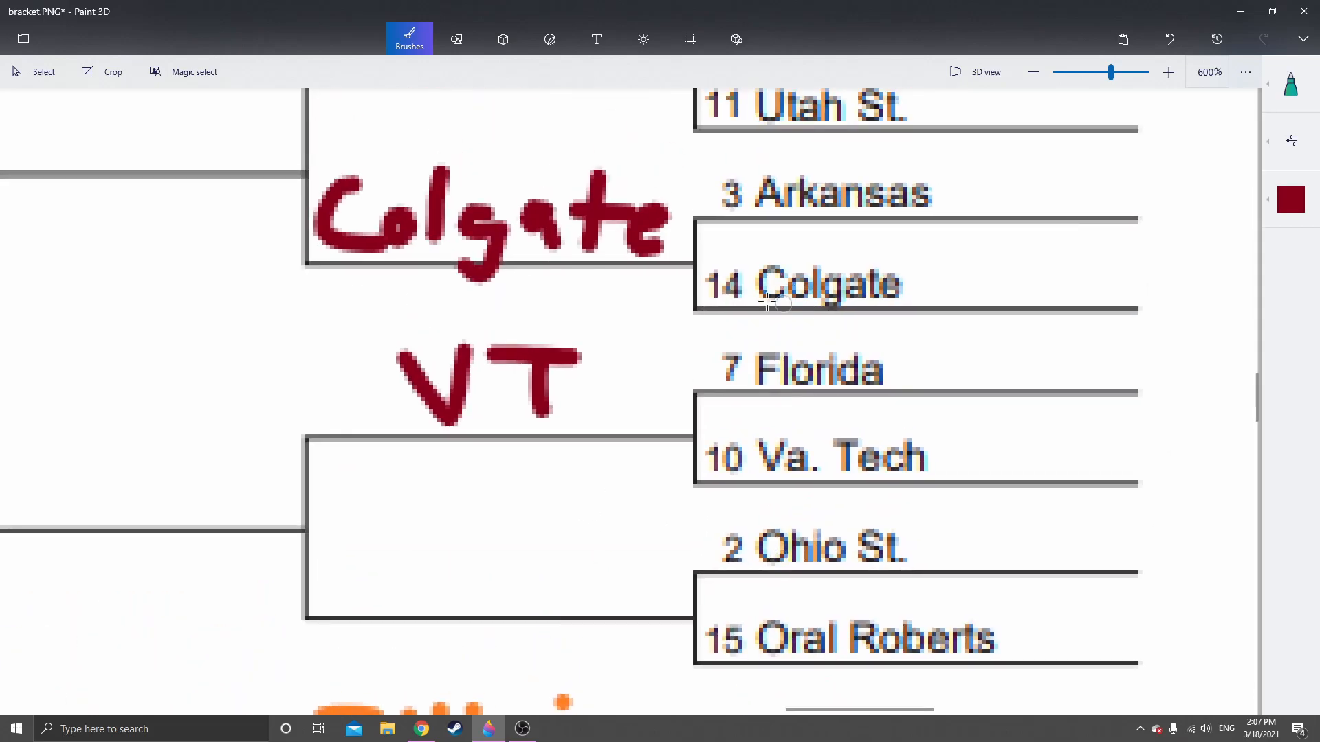
{"action": "scroll", "coordinate": [671, 300], "scroll_direction": "down", "scroll_amount": 2}
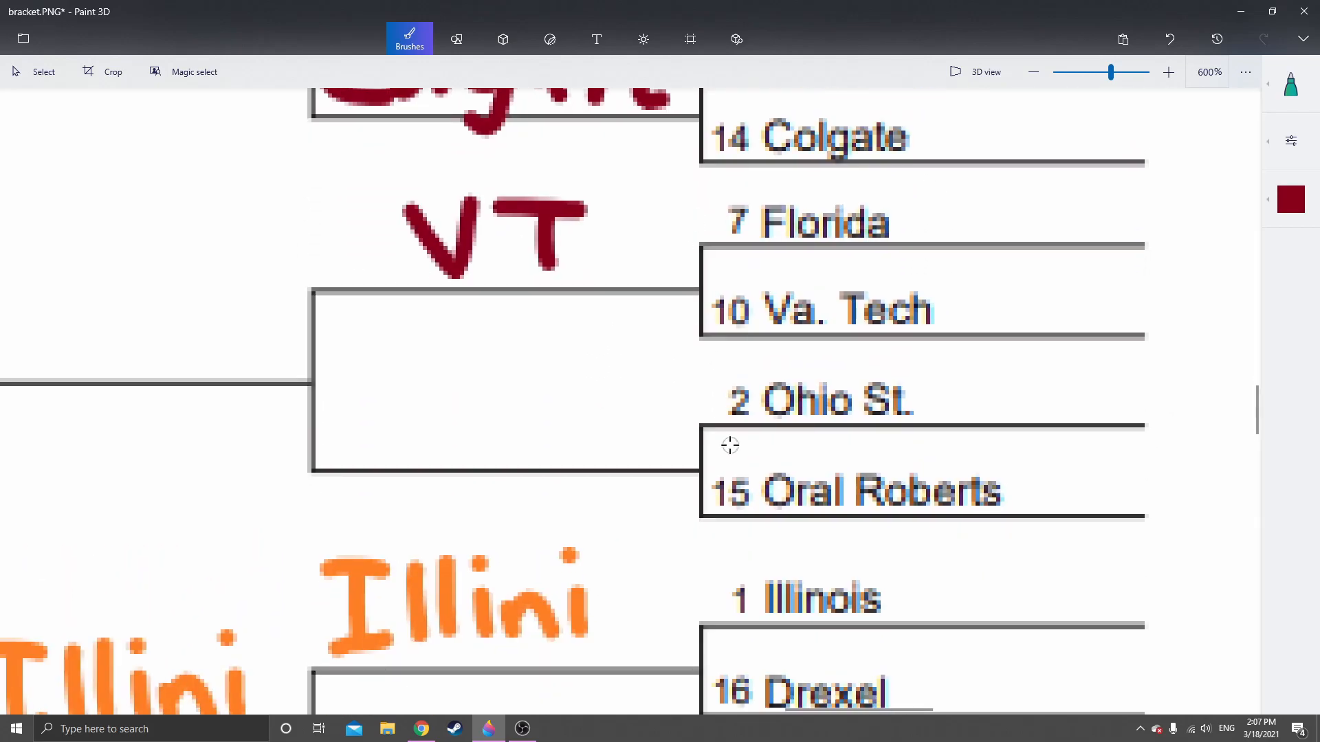
{"action": "scroll", "coordinate": [730, 445], "scroll_direction": "down", "scroll_amount": 1}
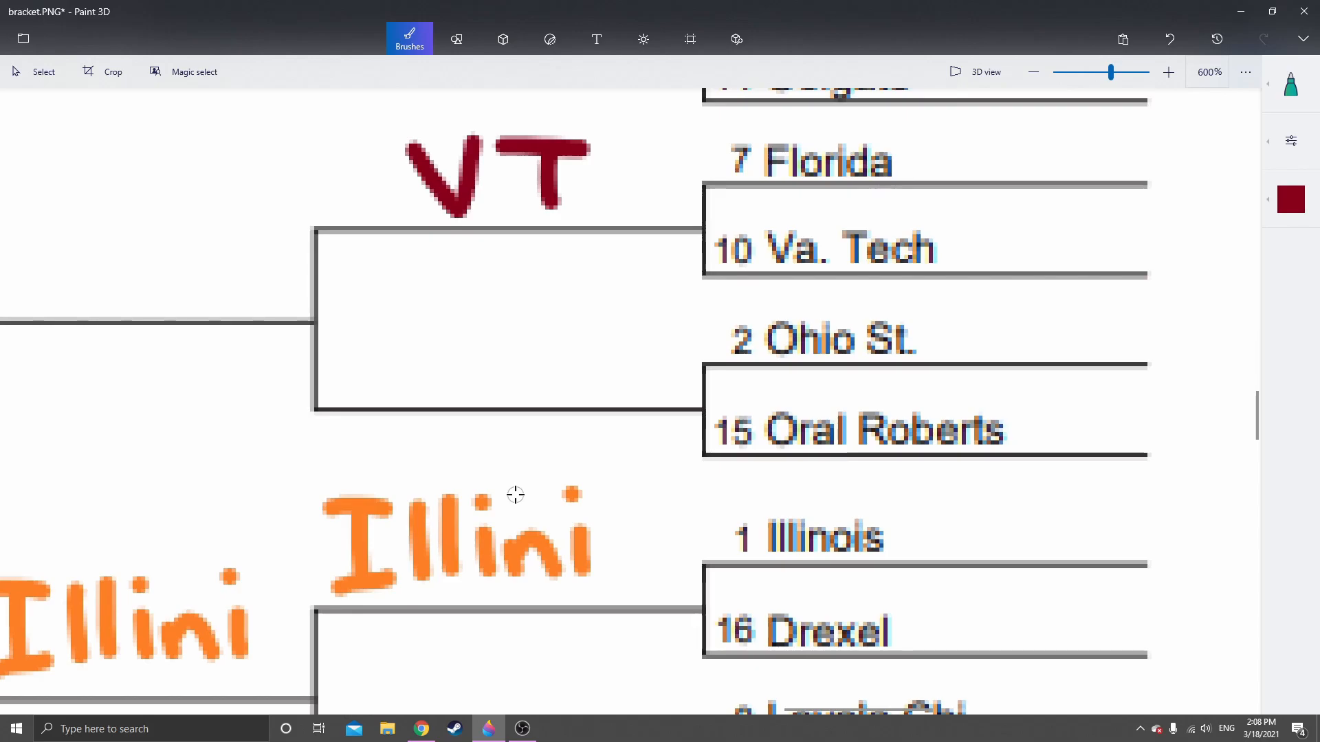
{"action": "left_click", "coordinate": [1291, 199]}
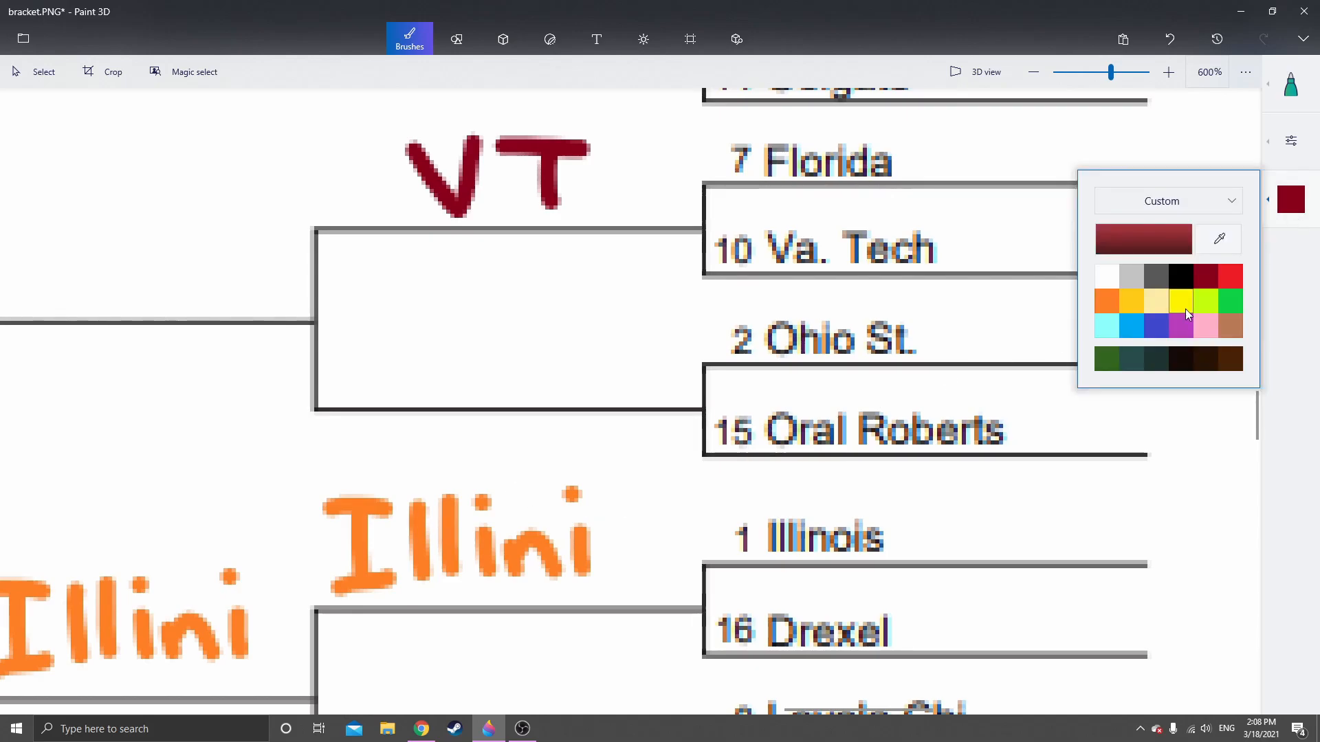
{"action": "left_click", "coordinate": [1231, 276]}
{"action": "scroll", "coordinate": [415, 336], "scroll_direction": "down", "scroll_amount": 5}
{"action": "scroll", "coordinate": [450, 373], "scroll_direction": "up", "scroll_amount": 3}
{"action": "scroll", "coordinate": [515, 528], "scroll_direction": "down", "scroll_amount": 4}
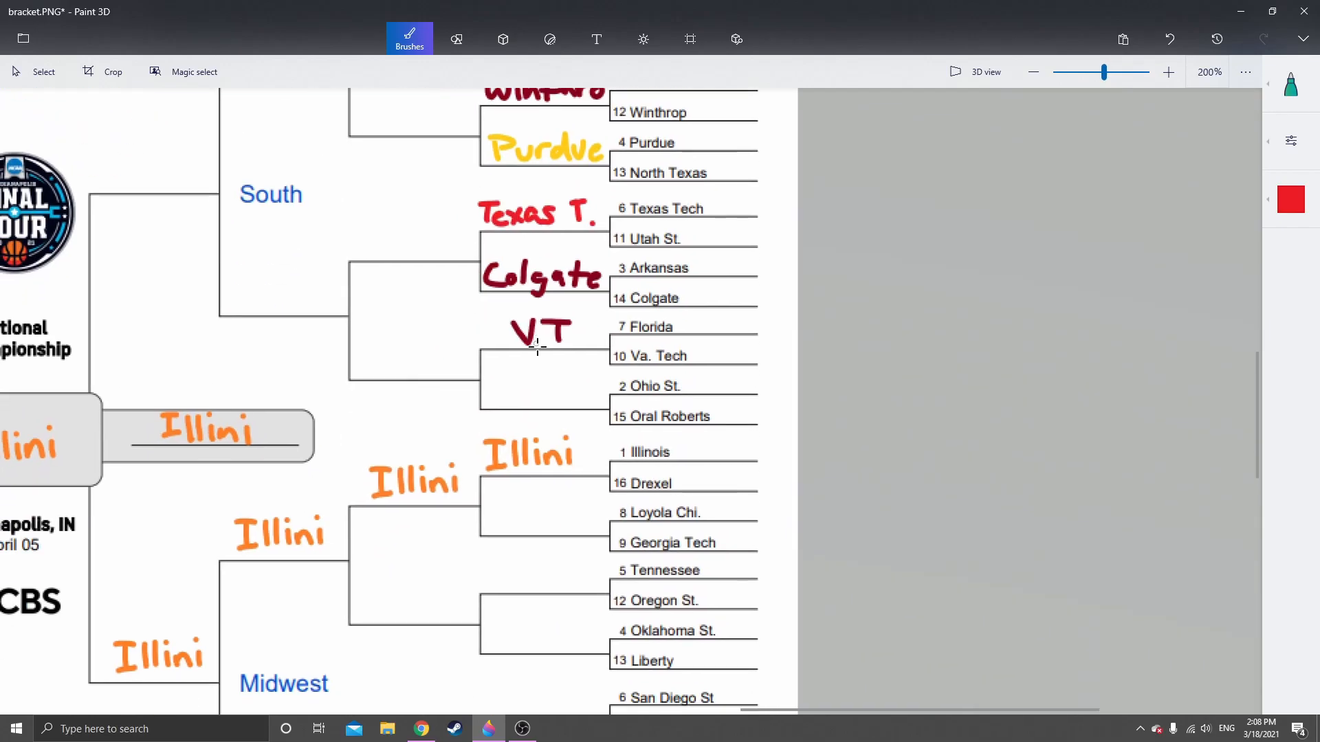
{"action": "scroll", "coordinate": [530, 382], "scroll_direction": "up", "scroll_amount": 4}
{"action": "scroll", "coordinate": [523, 397], "scroll_direction": "up", "scroll_amount": 2}
{"action": "left_click_drag", "start_coordinate": [406, 361], "coordinate": [512, 446]}
{"action": "left_click", "coordinate": [529, 352]}
{"action": "left_click_drag", "start_coordinate": [529, 385], "coordinate": [534, 440]}
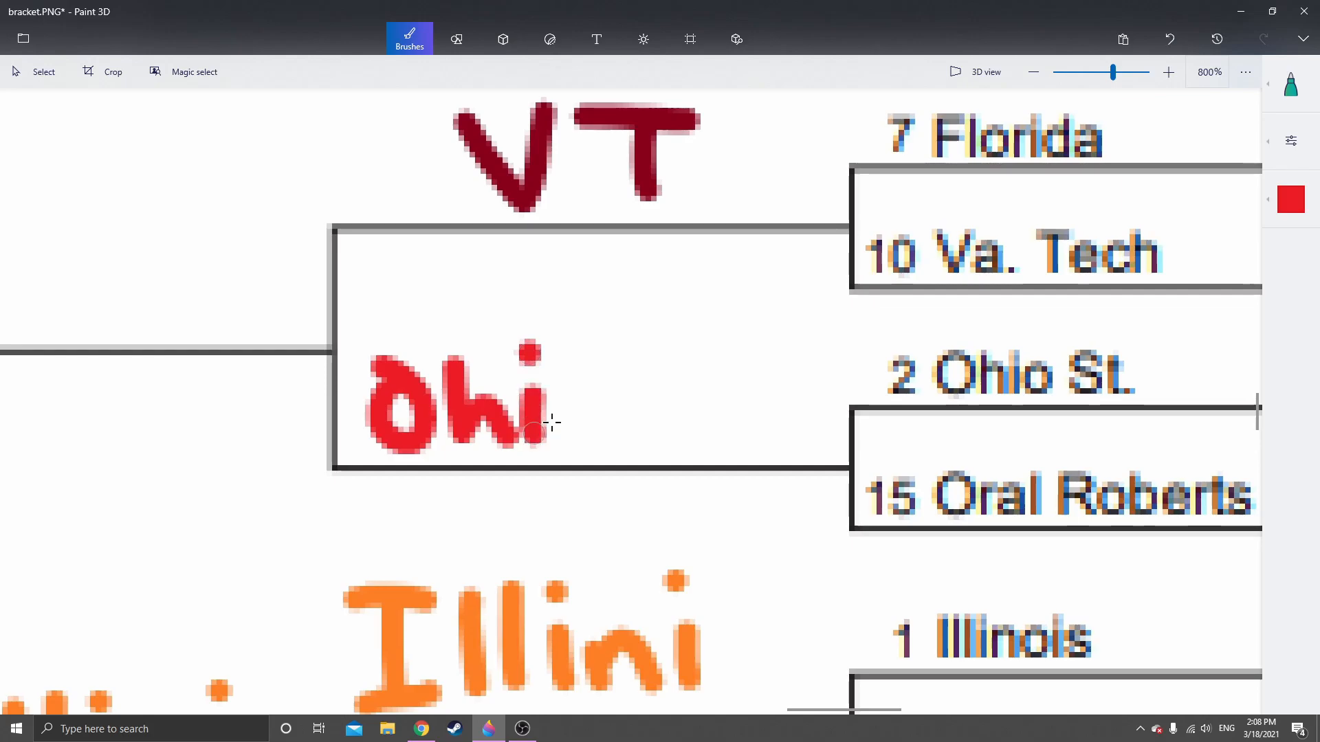
{"action": "left_click_drag", "start_coordinate": [581, 382], "coordinate": [596, 419]}
{"action": "mouse_move", "coordinate": [717, 358]}
{"action": "left_mouse_down"}
{"action": "mouse_move", "coordinate": [674, 439]}
{"action": "mouse_move", "coordinate": [753, 440]}
{"action": "left_mouse_up"}
{"action": "left_click_drag", "start_coordinate": [715, 411], "coordinate": [795, 402]}
{"action": "left_click", "coordinate": [798, 455]}
{"action": "left_click_drag", "start_coordinate": [770, 577], "coordinate": [621, 200]}
{"action": "scroll", "coordinate": [620, 200], "scroll_direction": "down", "scroll_amount": 1}
{"action": "left_click_drag", "start_coordinate": [528, 471], "coordinate": [558, 380]}
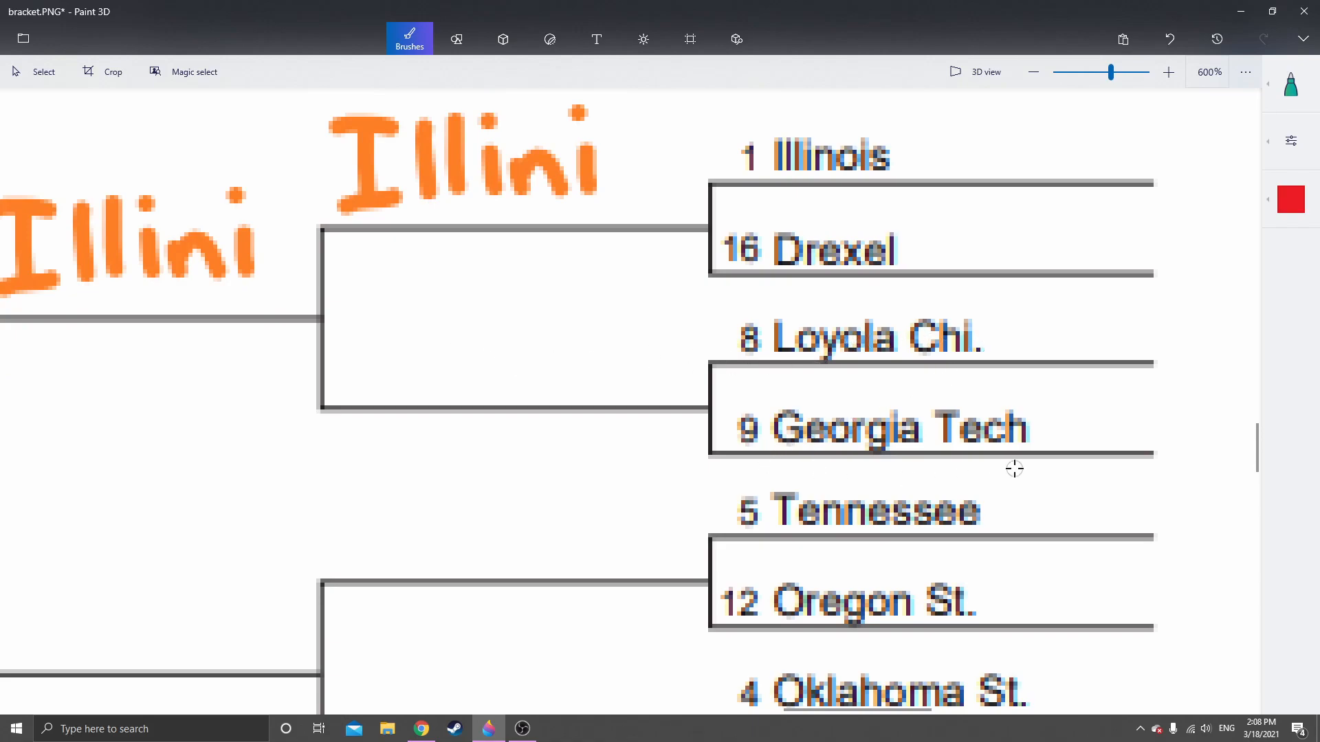
{"action": "left_click", "coordinate": [1294, 201]}
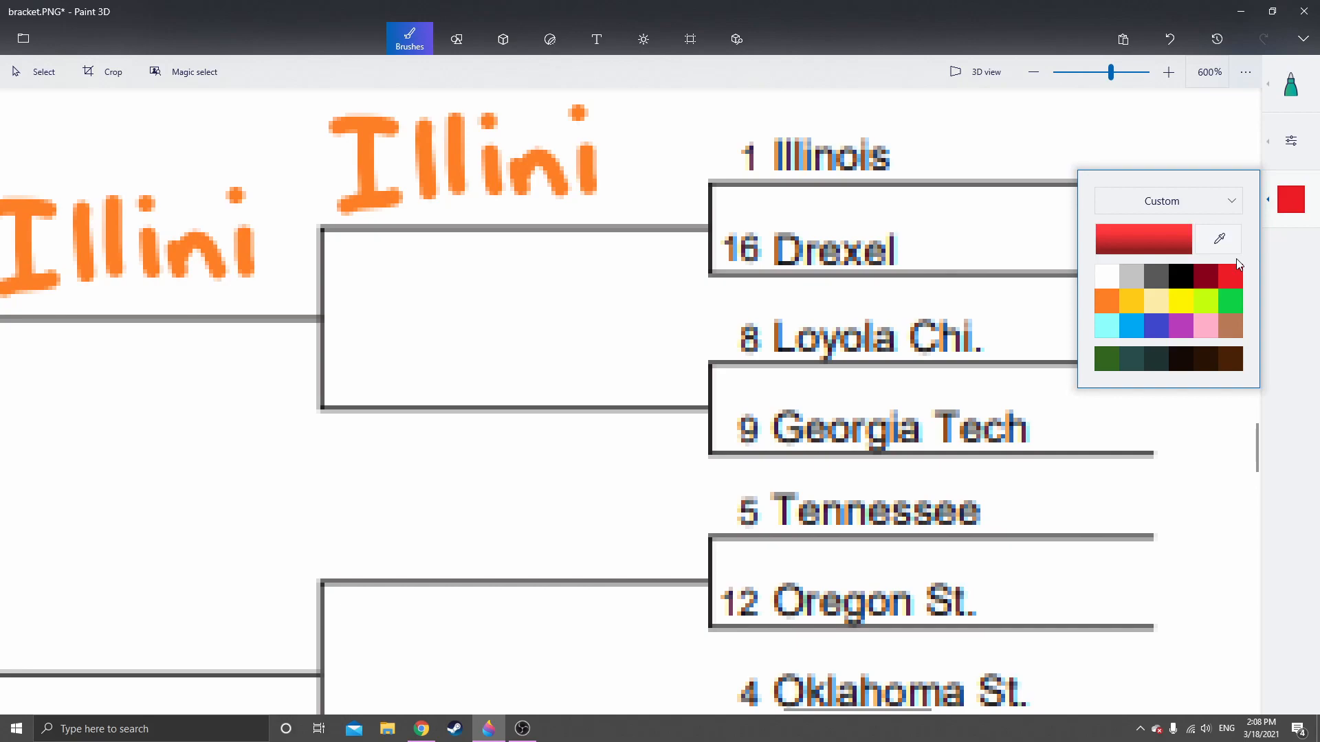
{"action": "left_click", "coordinate": [1204, 279]}
{"action": "left_click", "coordinate": [1286, 203]}
{"action": "left_click", "coordinate": [1280, 209]}
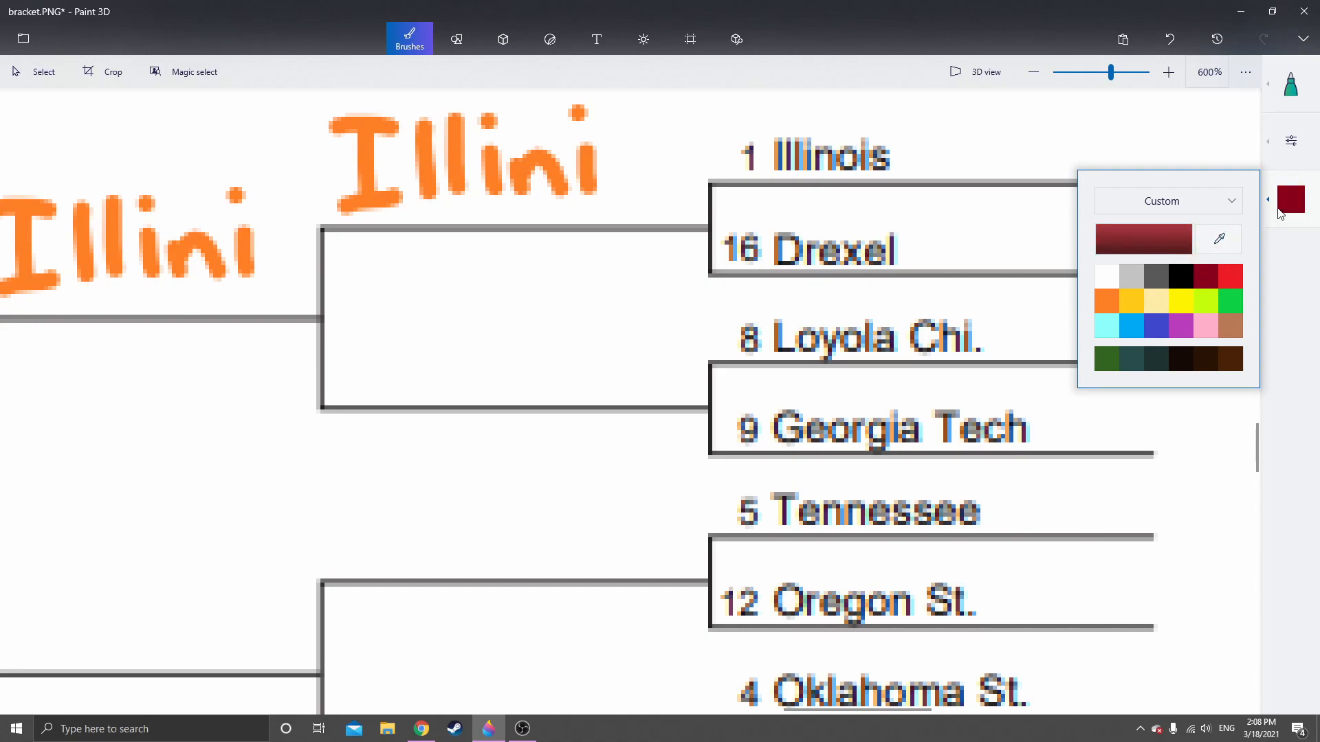
{"action": "left_click", "coordinate": [1282, 288]}
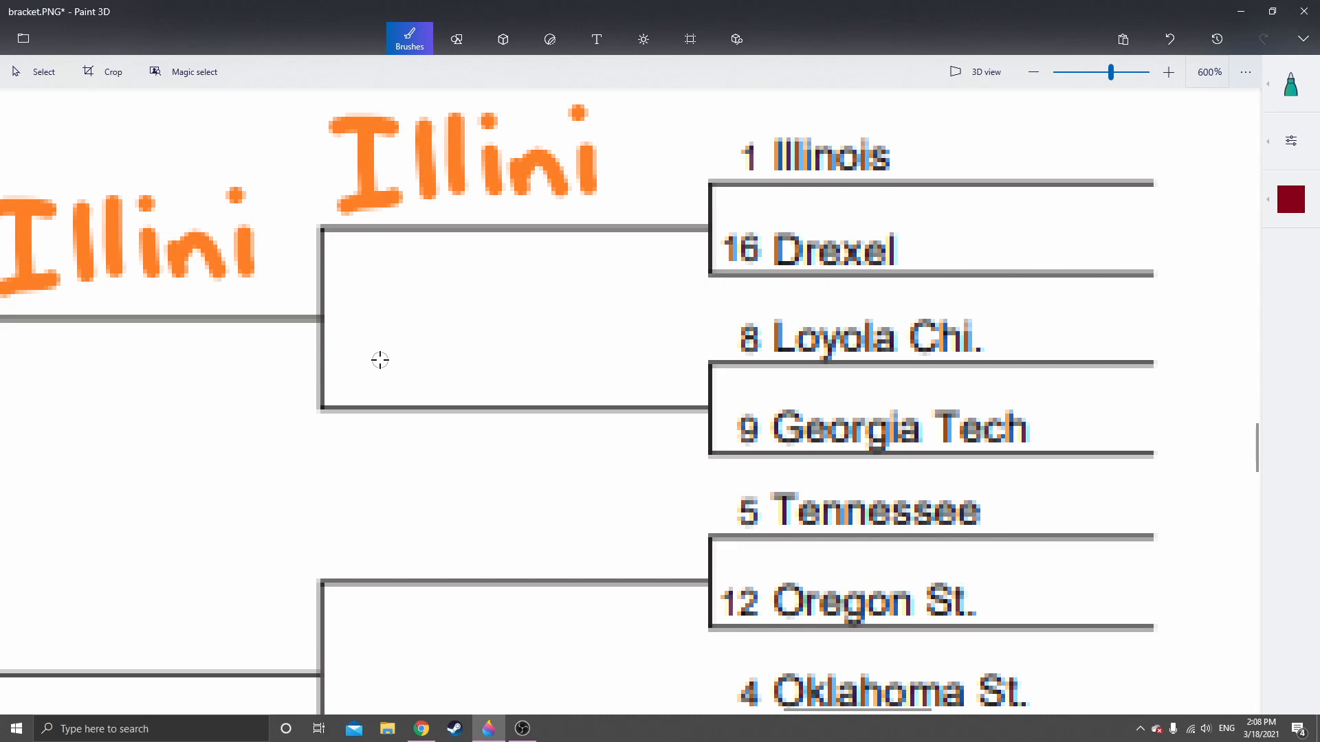
Handwrite "Loyola" in gold on the Second Round line beside Loyola Chi. and Georgia Tech
{"action": "left_click_drag", "start_coordinate": [382, 356], "coordinate": [324, 435]}
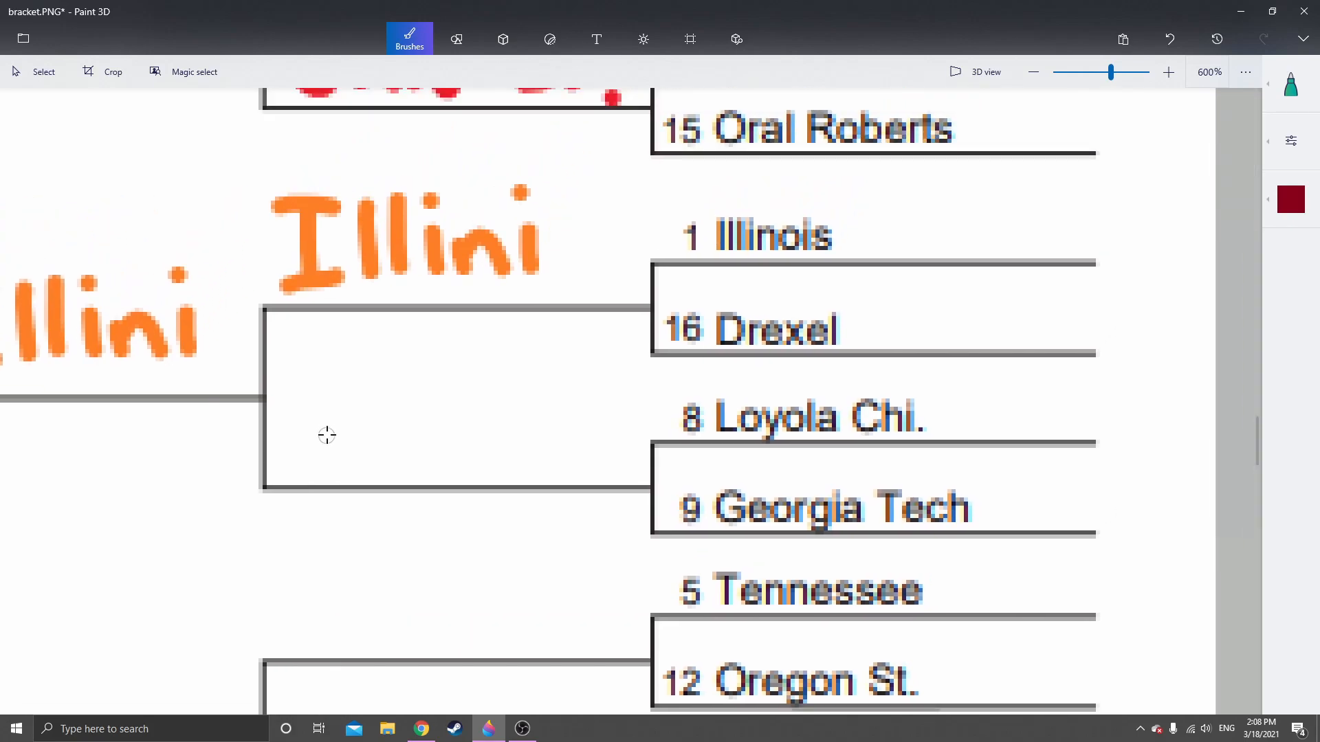
{"action": "scroll", "coordinate": [328, 434], "scroll_direction": "up", "scroll_amount": 1}
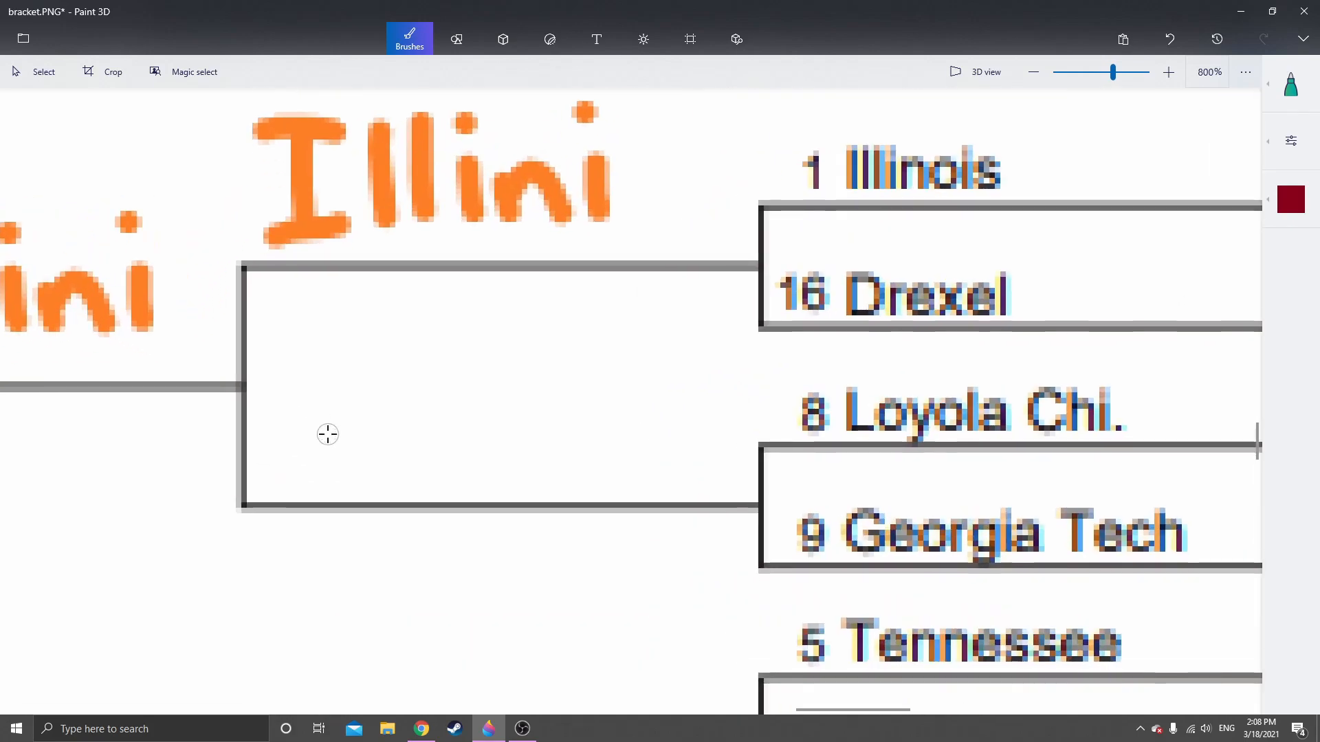
{"action": "scroll", "coordinate": [280, 378], "scroll_direction": "up", "scroll_amount": 1}
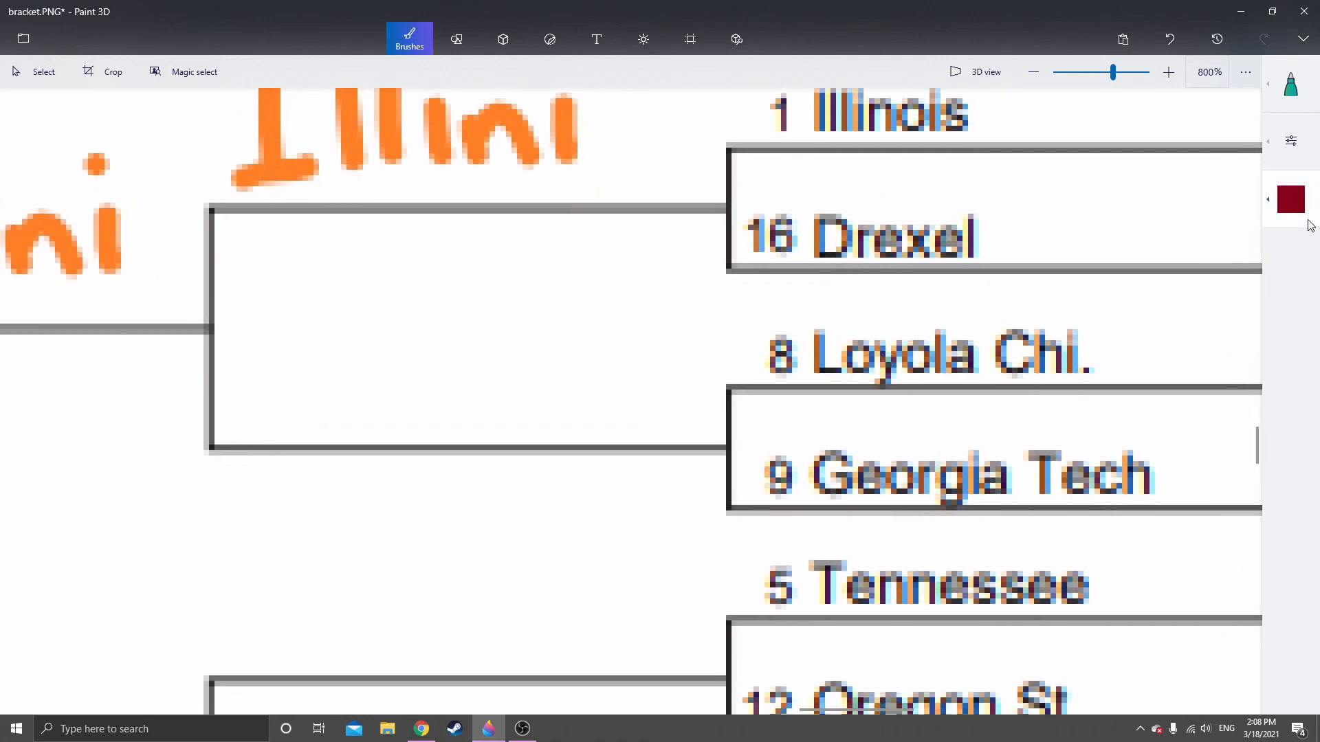
{"action": "left_click", "coordinate": [1291, 199]}
{"action": "left_click", "coordinate": [1132, 302]}
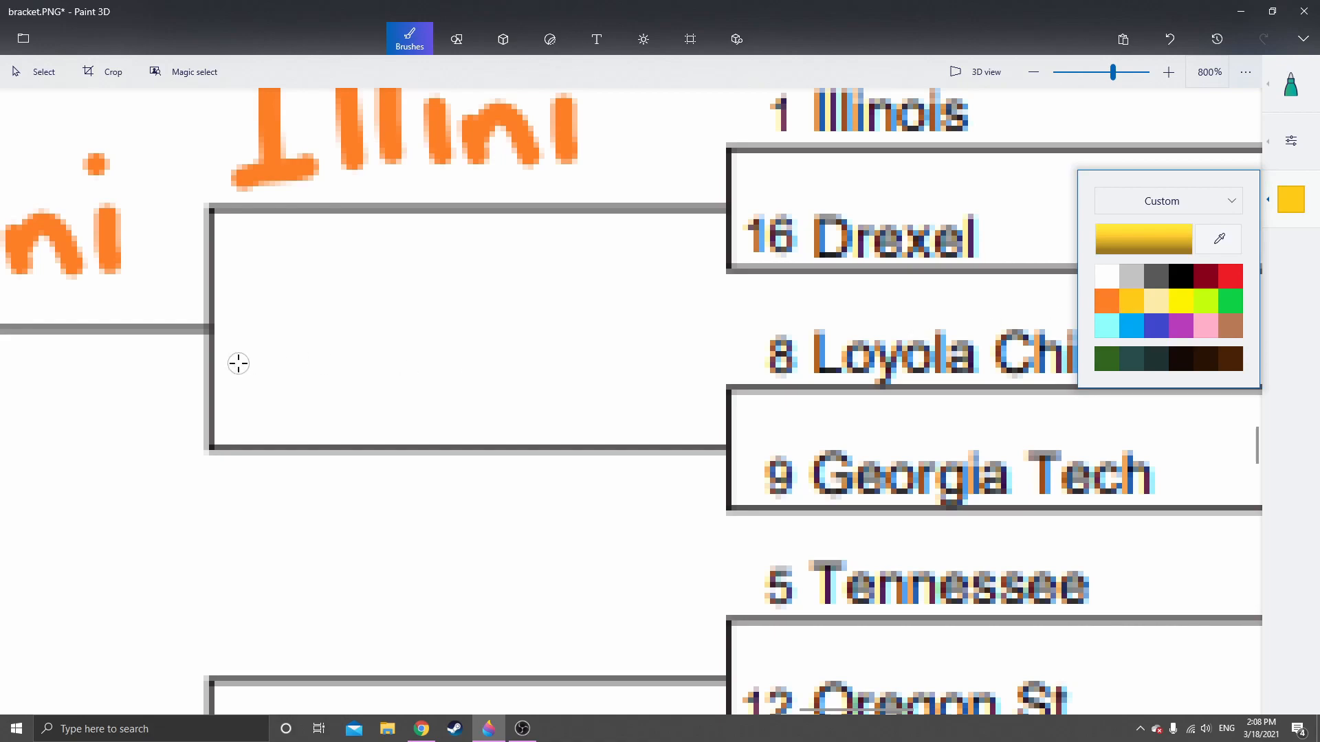
{"action": "mouse_move", "coordinate": [237, 337]}
{"action": "left_mouse_down"}
{"action": "mouse_move", "coordinate": [236, 419]}
{"action": "mouse_move", "coordinate": [295, 412]}
{"action": "mouse_move", "coordinate": [347, 363]}
{"action": "mouse_move", "coordinate": [416, 383]}
{"action": "mouse_move", "coordinate": [382, 443]}
{"action": "left_mouse_up"}
{"action": "left_click_drag", "start_coordinate": [481, 355], "coordinate": [483, 354]}
{"action": "left_click_drag", "start_coordinate": [538, 316], "coordinate": [539, 371]}
{"action": "mouse_move", "coordinate": [639, 347]}
{"action": "left_mouse_down"}
{"action": "mouse_move", "coordinate": [598, 365]}
{"action": "mouse_move", "coordinate": [653, 409]}
{"action": "left_mouse_up"}
Handwrite "Tenn" in orange on the Second Round line beside Tennessee and Oregon St
{"action": "scroll", "coordinate": [607, 342], "scroll_direction": "down", "scroll_amount": 5}
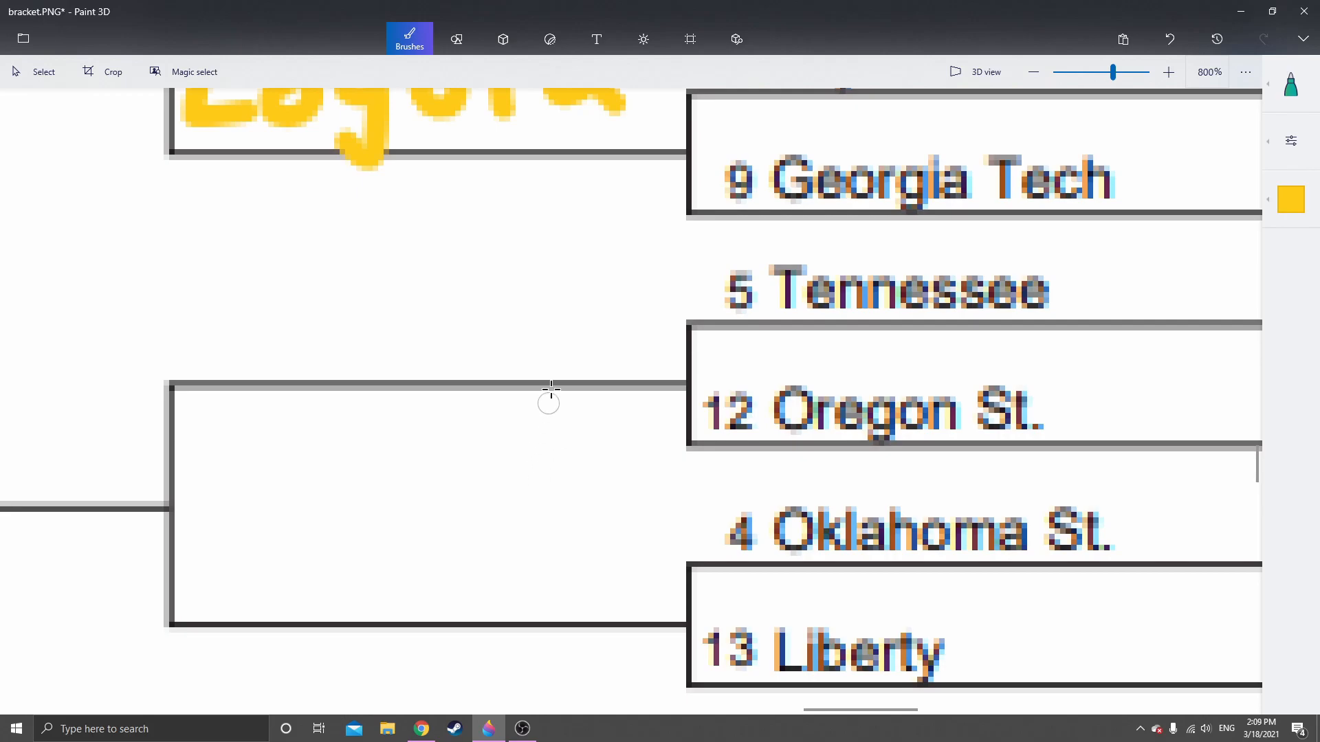
{"action": "scroll", "coordinate": [499, 479], "scroll_direction": "down", "scroll_amount": 2}
{"action": "scroll", "coordinate": [516, 472], "scroll_direction": "up", "scroll_amount": 2}
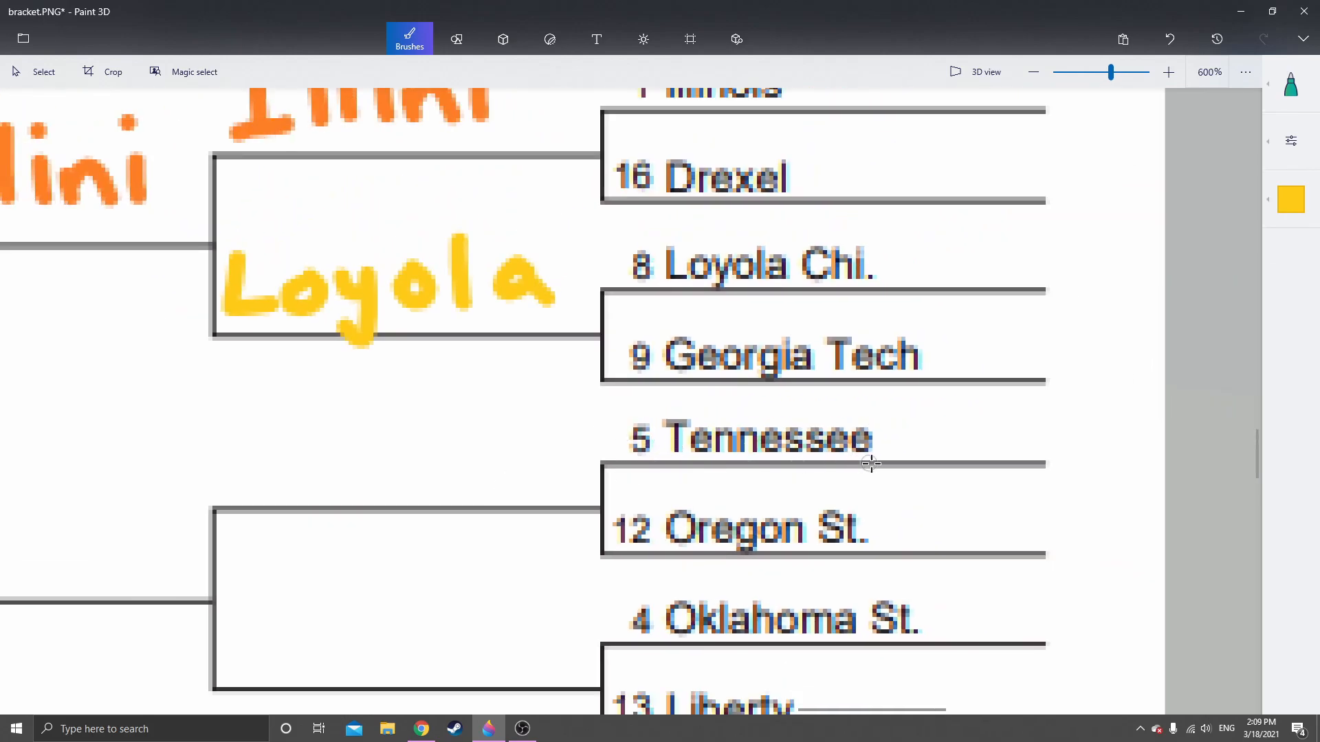
{"action": "left_click_drag", "start_coordinate": [481, 519], "coordinate": [595, 374]}
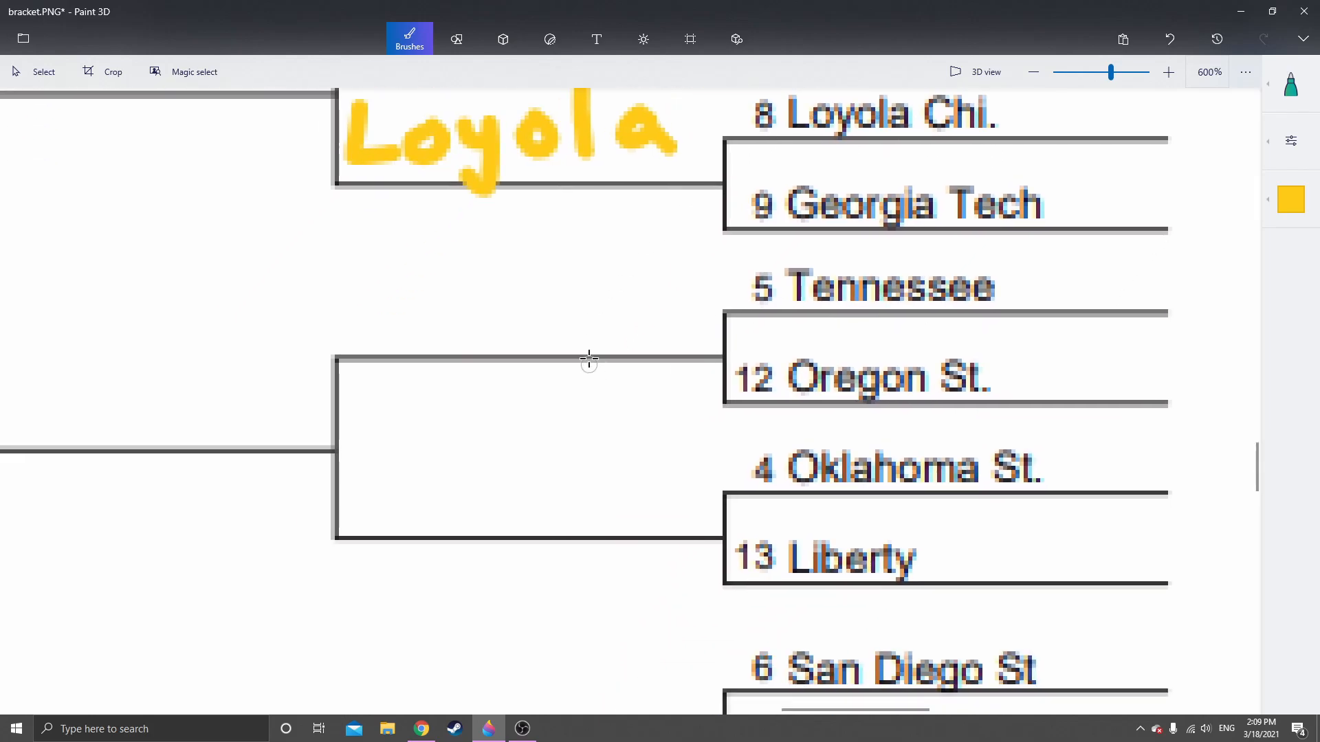
{"action": "left_click", "coordinate": [1291, 200]}
{"action": "left_click", "coordinate": [1106, 303]}
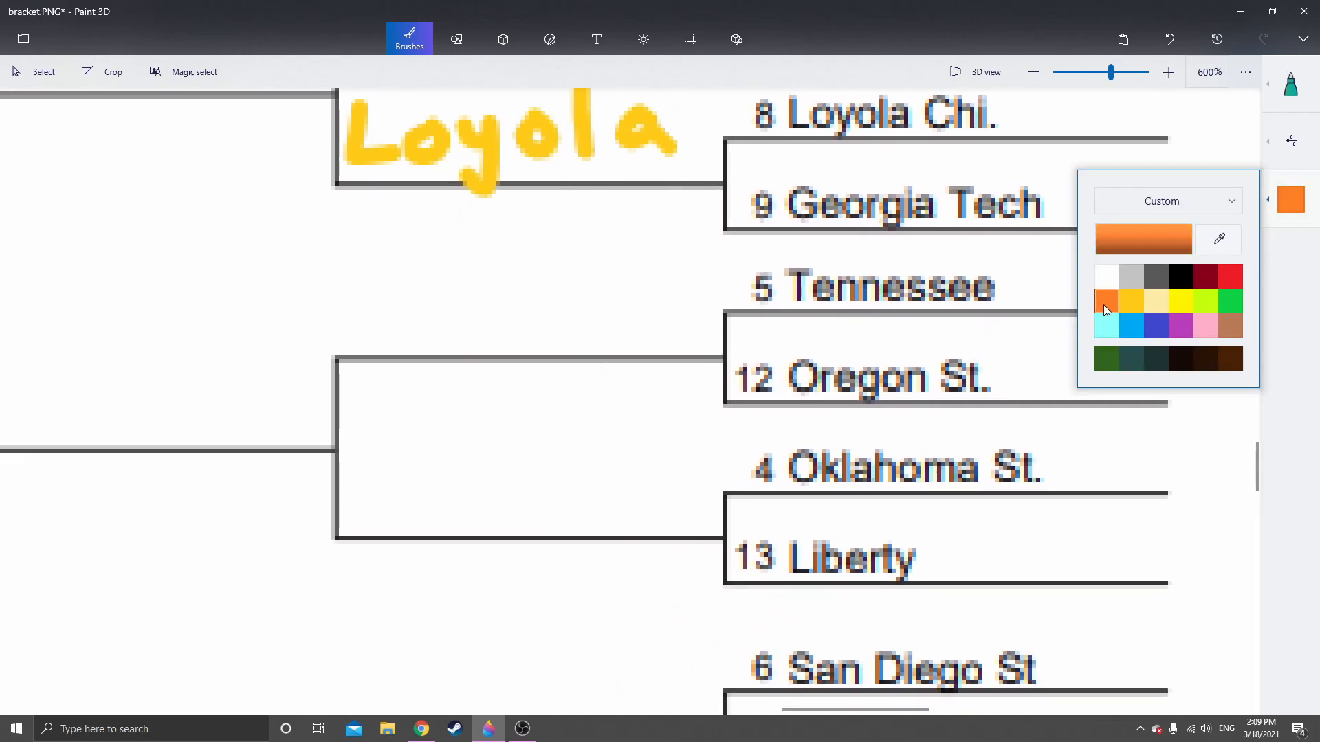
{"action": "scroll", "coordinate": [505, 282], "scroll_direction": "up", "scroll_amount": 2}
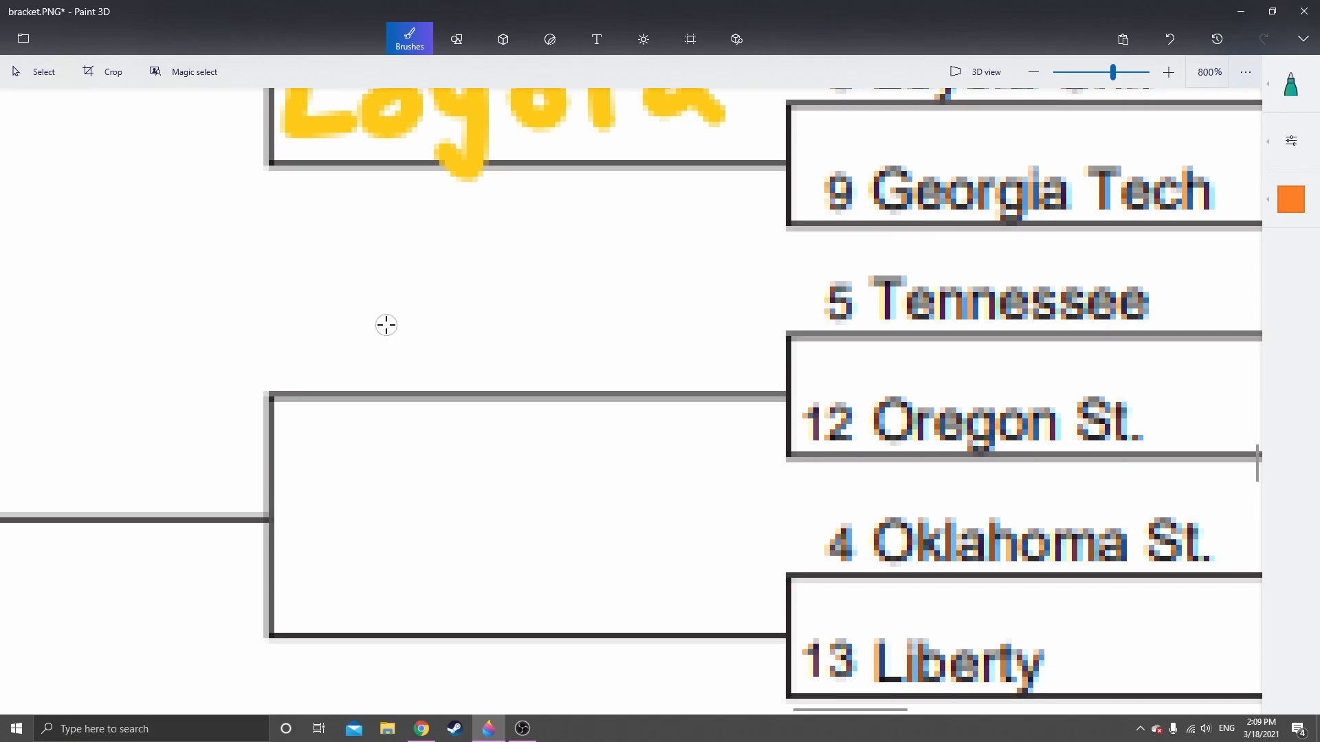
{"action": "left_click_drag", "start_coordinate": [344, 275], "coordinate": [432, 272]}
{"action": "left_click_drag", "start_coordinate": [385, 275], "coordinate": [387, 357]}
{"action": "mouse_move", "coordinate": [421, 328]}
{"action": "left_mouse_down"}
{"action": "mouse_move", "coordinate": [499, 349]}
{"action": "mouse_move", "coordinate": [498, 323]}
{"action": "mouse_move", "coordinate": [532, 319]}
{"action": "mouse_move", "coordinate": [625, 334]}
{"action": "mouse_move", "coordinate": [644, 281]}
{"action": "mouse_move", "coordinate": [555, 295]}
{"action": "left_mouse_up"}
Handwrite "Liberty" in indigo on the Second Round line beside Oklahoma St. and Liberty
{"action": "scroll", "coordinate": [635, 374], "scroll_direction": "down", "scroll_amount": 1}
{"action": "scroll", "coordinate": [555, 295], "scroll_direction": "down", "scroll_amount": 1}
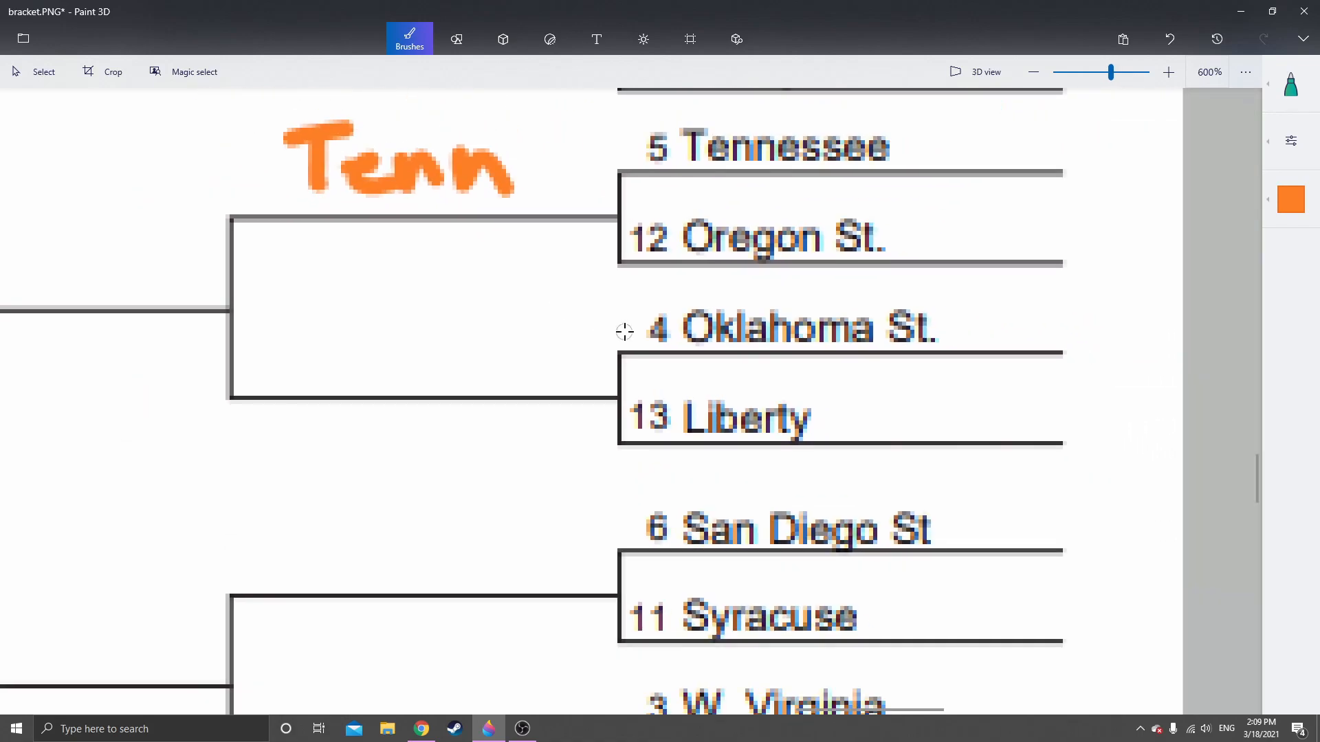
{"action": "left_click_drag", "start_coordinate": [427, 401], "coordinate": [518, 394]}
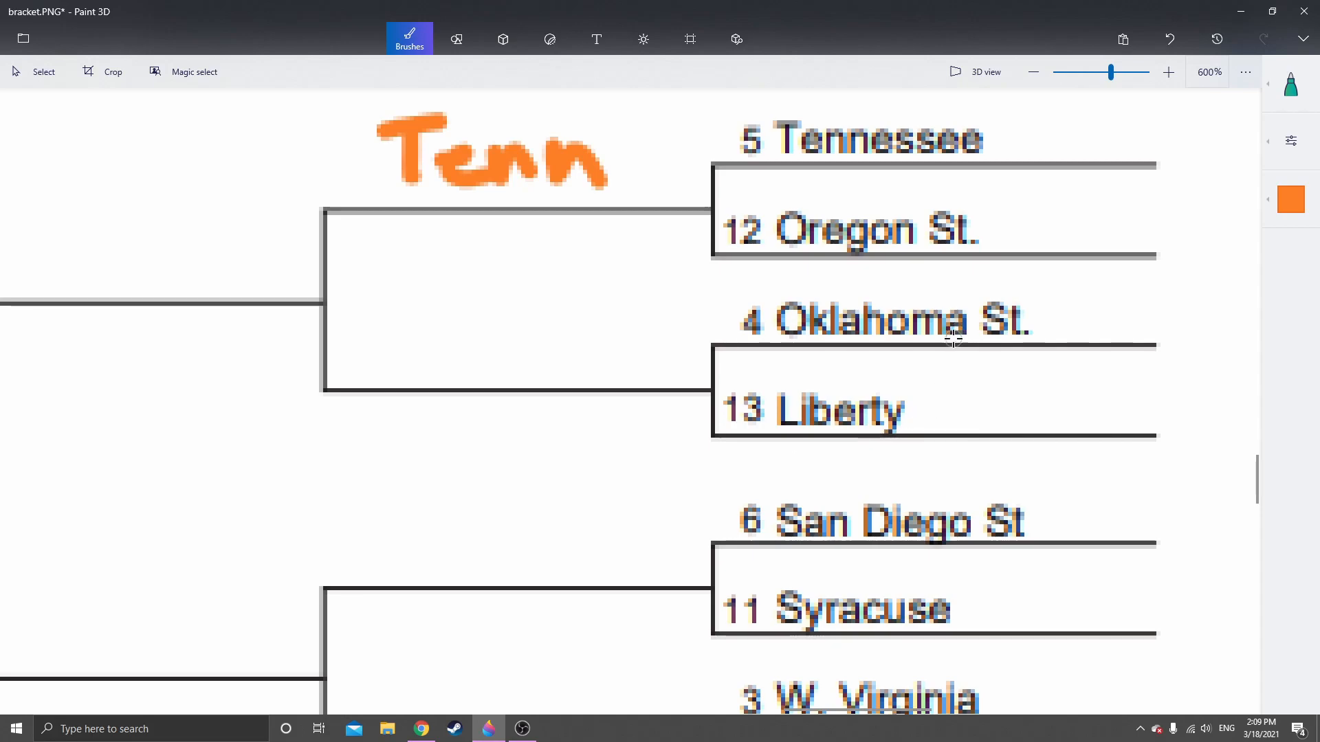
{"action": "left_click", "coordinate": [1290, 215]}
{"action": "left_click", "coordinate": [1155, 326]}
{"action": "mouse_move", "coordinate": [371, 311]}
{"action": "left_mouse_down"}
{"action": "mouse_move", "coordinate": [374, 366]}
{"action": "mouse_move", "coordinate": [433, 378]}
{"action": "left_mouse_up"}
{"action": "left_click", "coordinate": [431, 319]}
{"action": "mouse_move", "coordinate": [471, 306]}
{"action": "left_mouse_down"}
{"action": "mouse_move", "coordinate": [501, 365]}
{"action": "mouse_move", "coordinate": [606, 329]}
{"action": "mouse_move", "coordinate": [627, 371]}
{"action": "left_mouse_up"}
{"action": "mouse_move", "coordinate": [593, 347]}
{"action": "left_mouse_down"}
{"action": "mouse_move", "coordinate": [660, 344]}
{"action": "mouse_move", "coordinate": [650, 381]}
{"action": "left_mouse_up"}
{"action": "left_click_drag", "start_coordinate": [674, 505], "coordinate": [609, 269]}
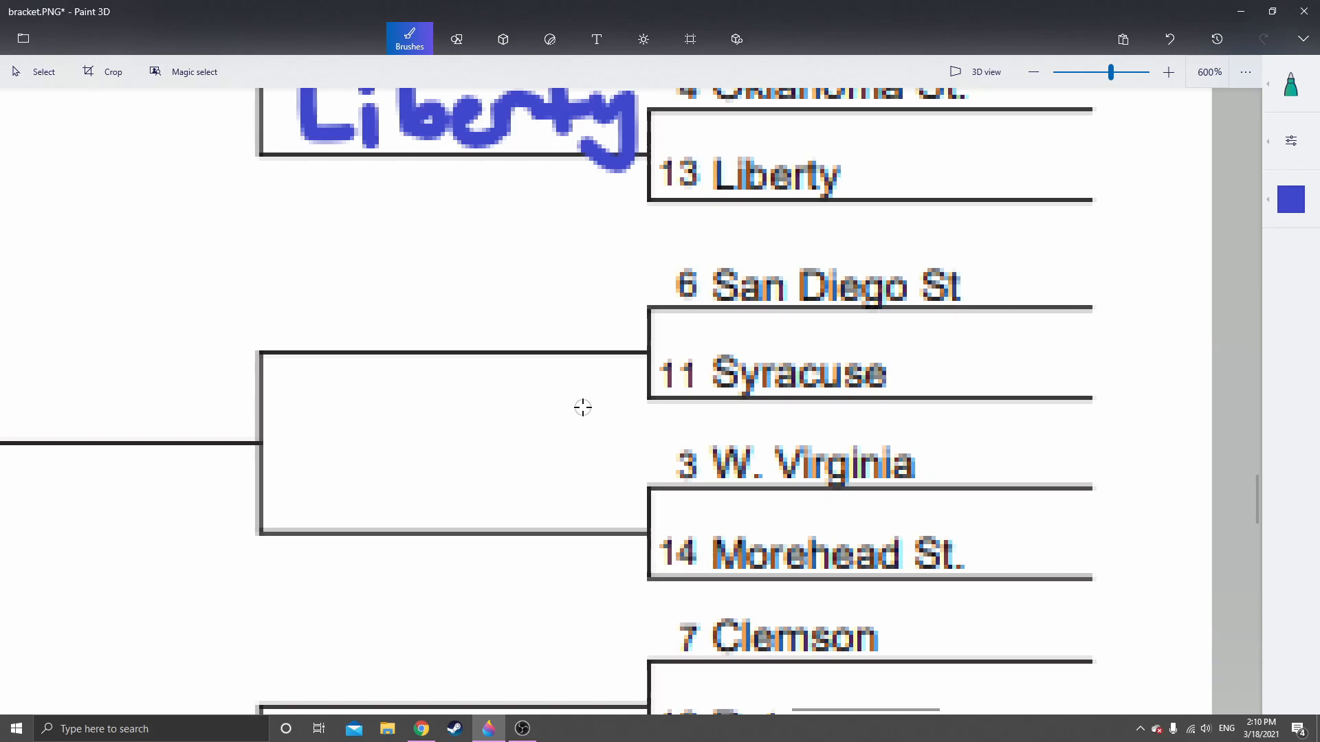
{"action": "scroll", "coordinate": [583, 407], "scroll_direction": "down", "scroll_amount": 2}
{"action": "scroll", "coordinate": [543, 405], "scroll_direction": "down", "scroll_amount": 2}
{"action": "scroll", "coordinate": [489, 365], "scroll_direction": "left", "scroll_amount": 10}
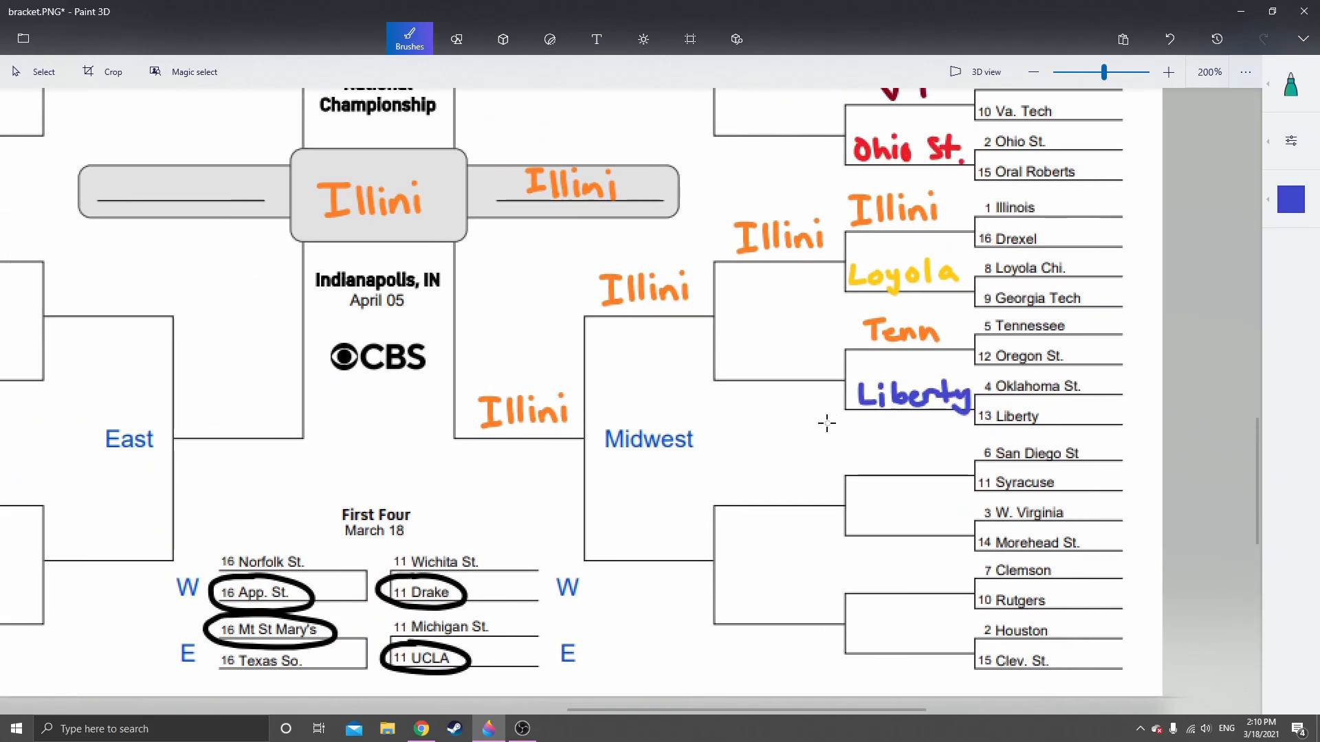
Handwrite "SDSU" in near-black on the Second Round line beside San Diego St and Syracuse
{"action": "scroll", "coordinate": [701, 544], "scroll_direction": "right", "scroll_amount": 10}
{"action": "scroll", "coordinate": [525, 392], "scroll_direction": "down", "scroll_amount": 5}
{"action": "scroll", "coordinate": [645, 448], "scroll_direction": "up", "scroll_amount": 4}
{"action": "scroll", "coordinate": [691, 459], "scroll_direction": "down", "scroll_amount": 2}
{"action": "scroll", "coordinate": [554, 374], "scroll_direction": "right", "scroll_amount": 2}
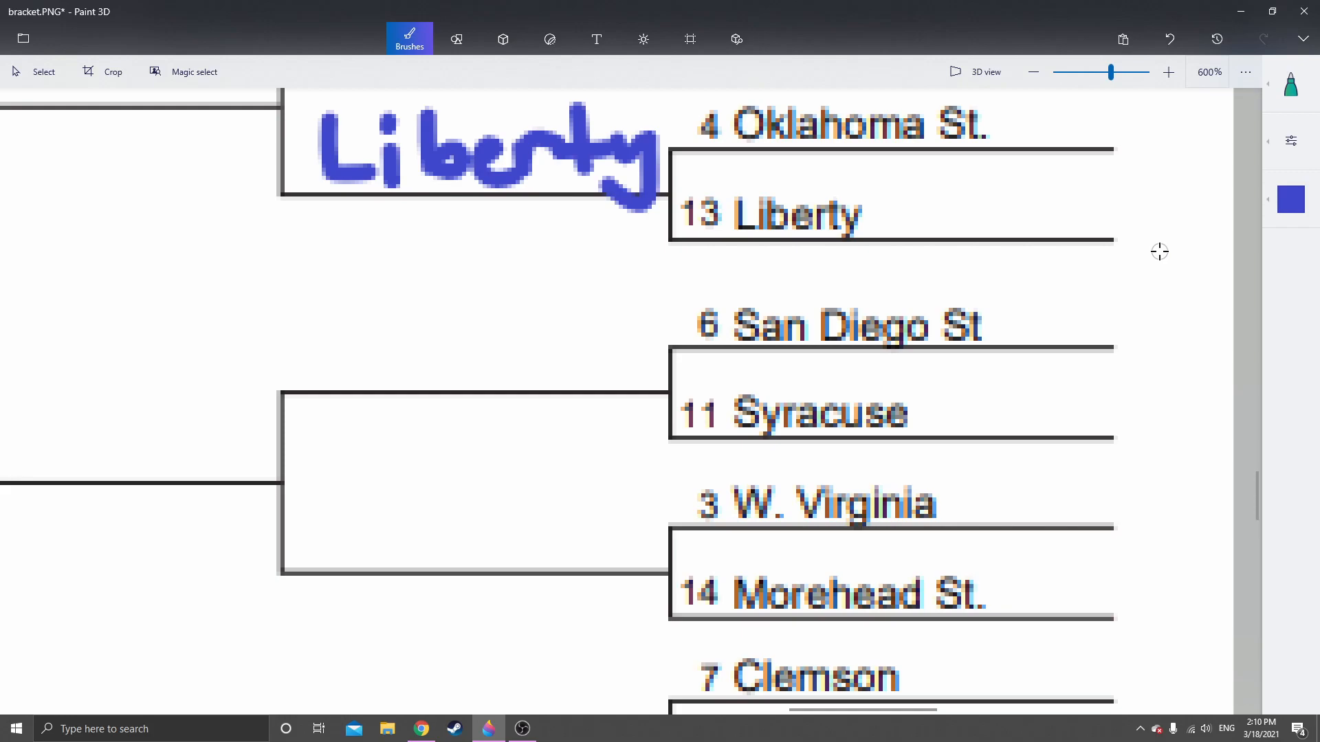
{"action": "left_click", "coordinate": [1283, 204]}
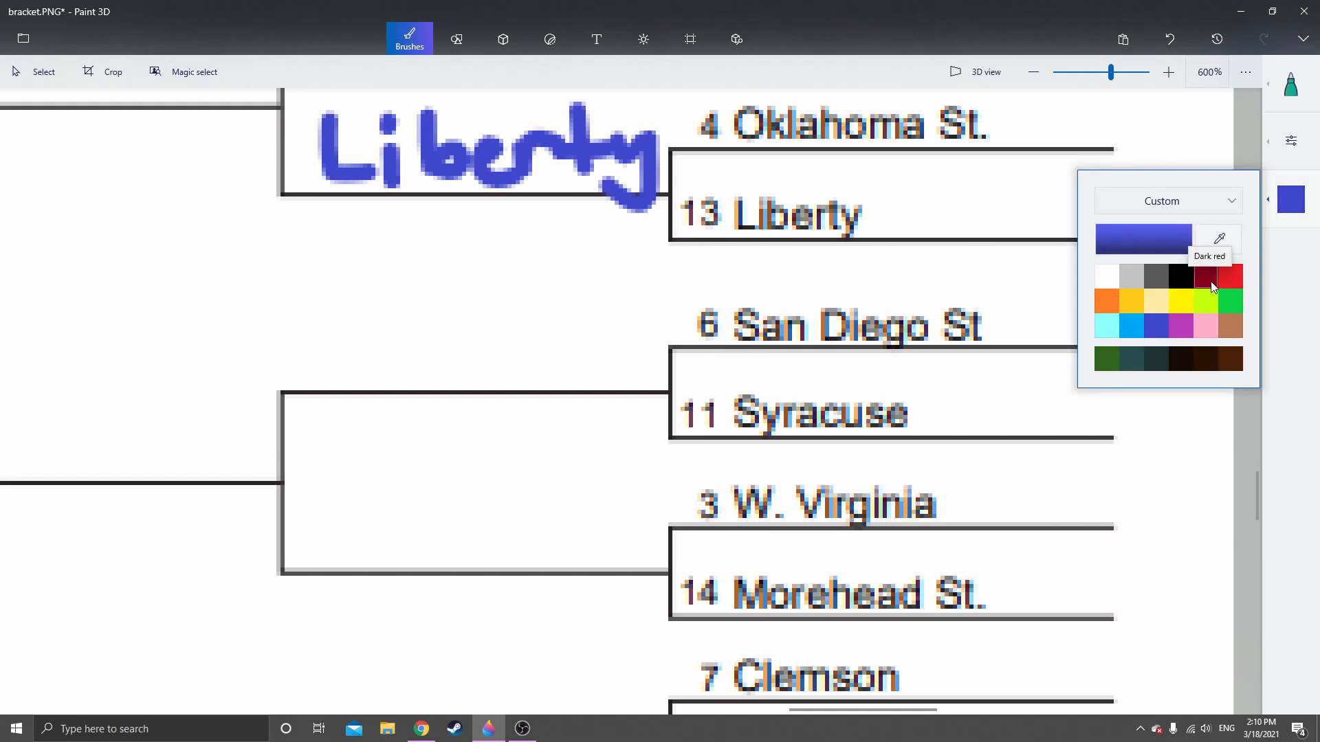
{"action": "left_click", "coordinate": [1181, 358]}
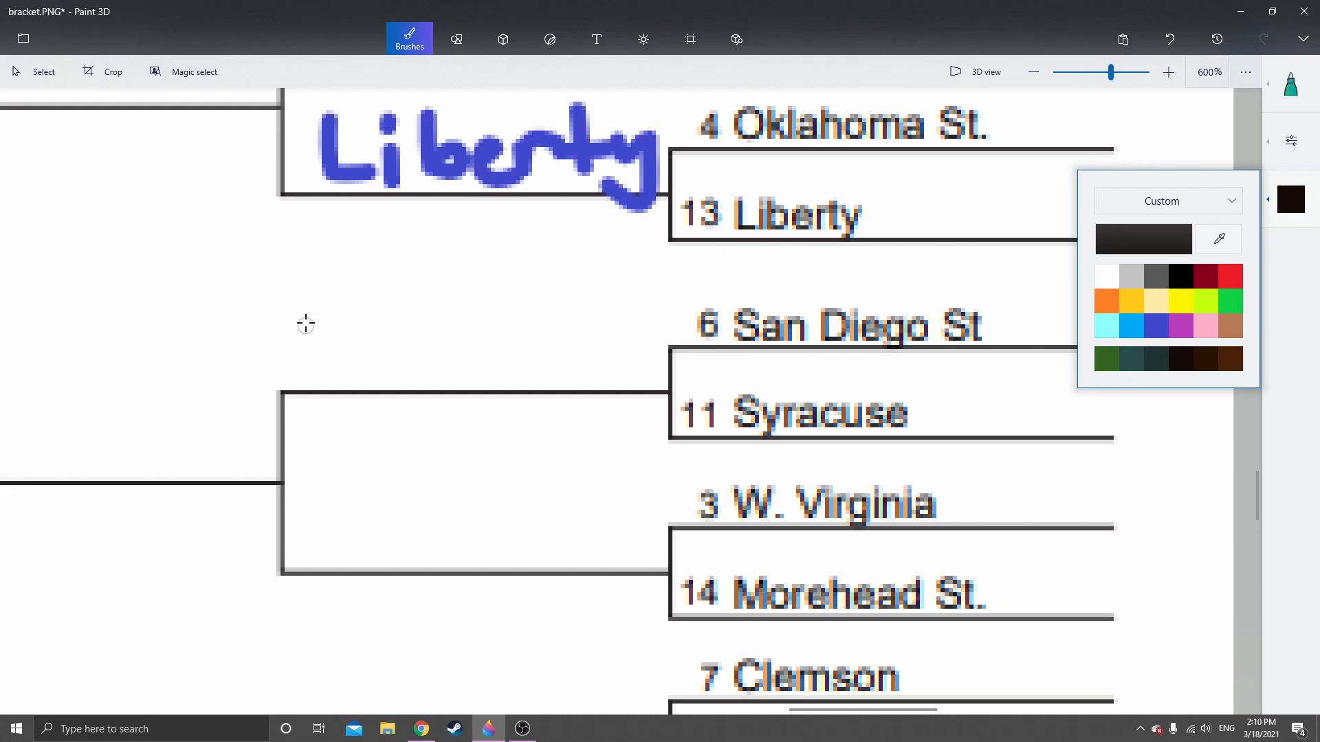
{"action": "mouse_move", "coordinate": [358, 316]}
{"action": "left_mouse_down"}
{"action": "mouse_move", "coordinate": [356, 350]}
{"action": "mouse_move", "coordinate": [389, 322]}
{"action": "mouse_move", "coordinate": [393, 374]}
{"action": "left_mouse_up"}
{"action": "mouse_move", "coordinate": [506, 311]}
{"action": "left_mouse_down"}
{"action": "mouse_move", "coordinate": [457, 363]}
{"action": "mouse_move", "coordinate": [560, 351]}
{"action": "mouse_move", "coordinate": [568, 304]}
{"action": "left_mouse_up"}
Handwrite "WV" in gold on the Second Round line beside W. Virginia and Morehead St
{"action": "left_click_drag", "start_coordinate": [596, 478], "coordinate": [561, 372]}
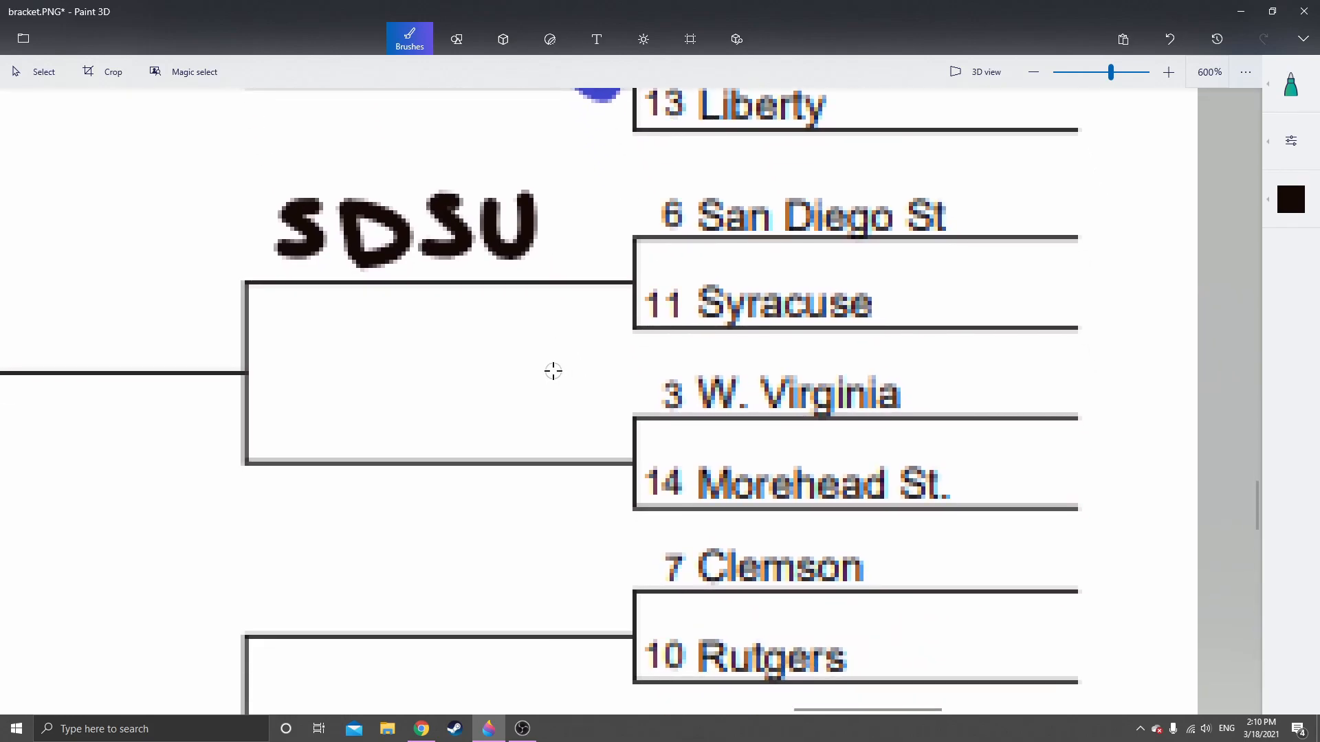
{"action": "scroll", "coordinate": [524, 410], "scroll_direction": "down", "scroll_amount": 1}
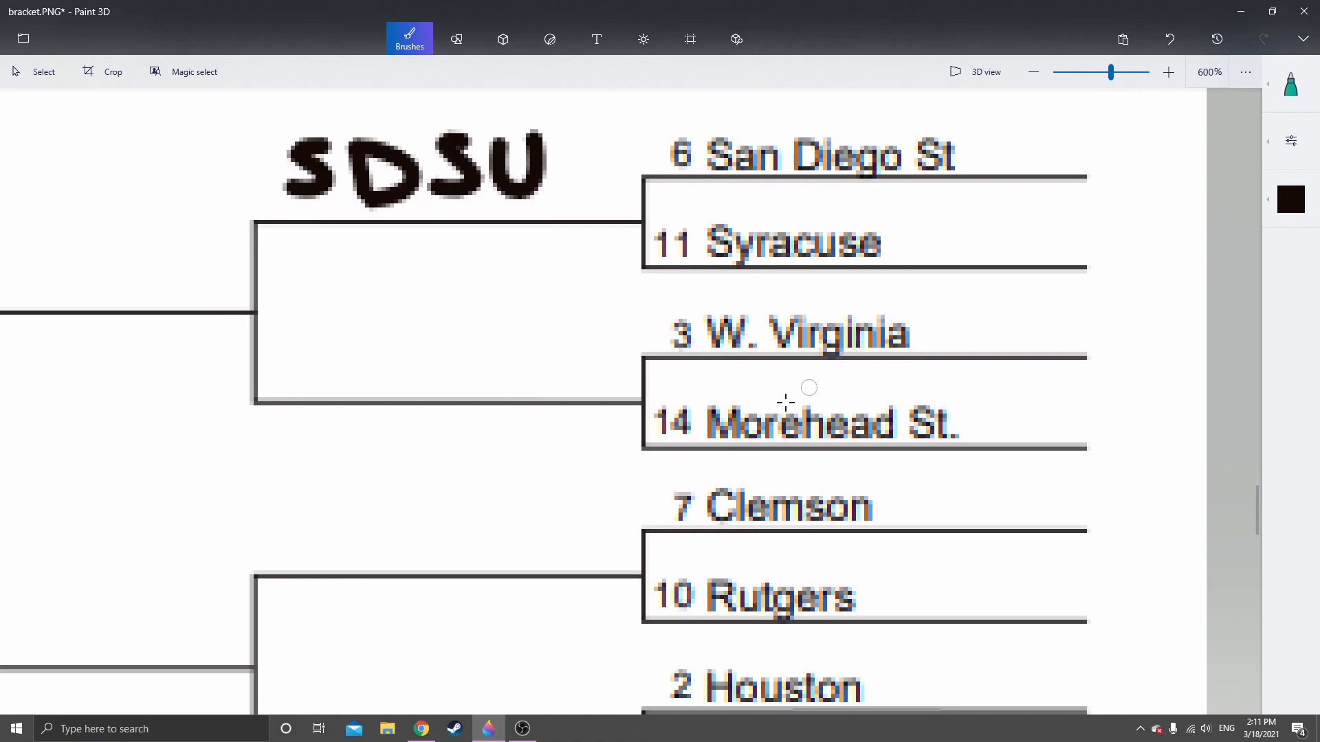
{"action": "scroll", "coordinate": [1025, 271], "scroll_direction": "left", "scroll_amount": 1}
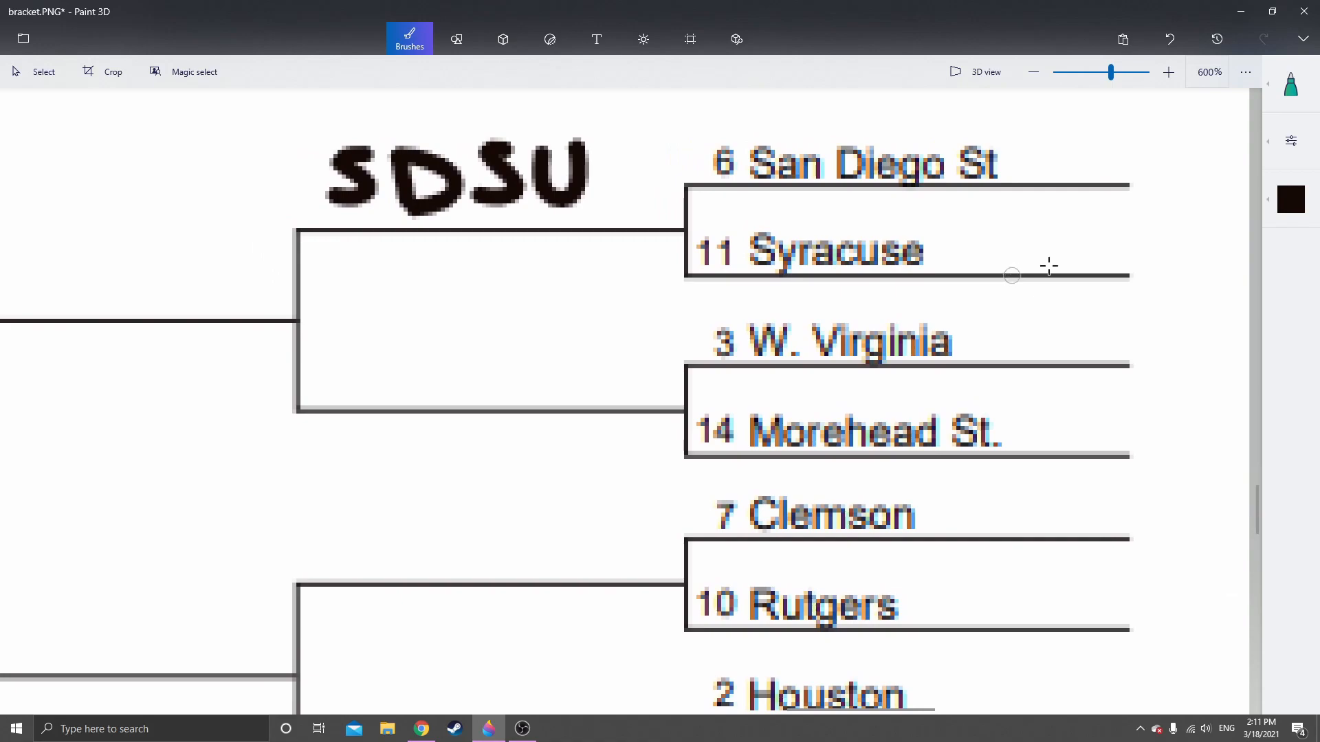
{"action": "left_click", "coordinate": [1292, 201]}
{"action": "left_click", "coordinate": [1131, 301]}
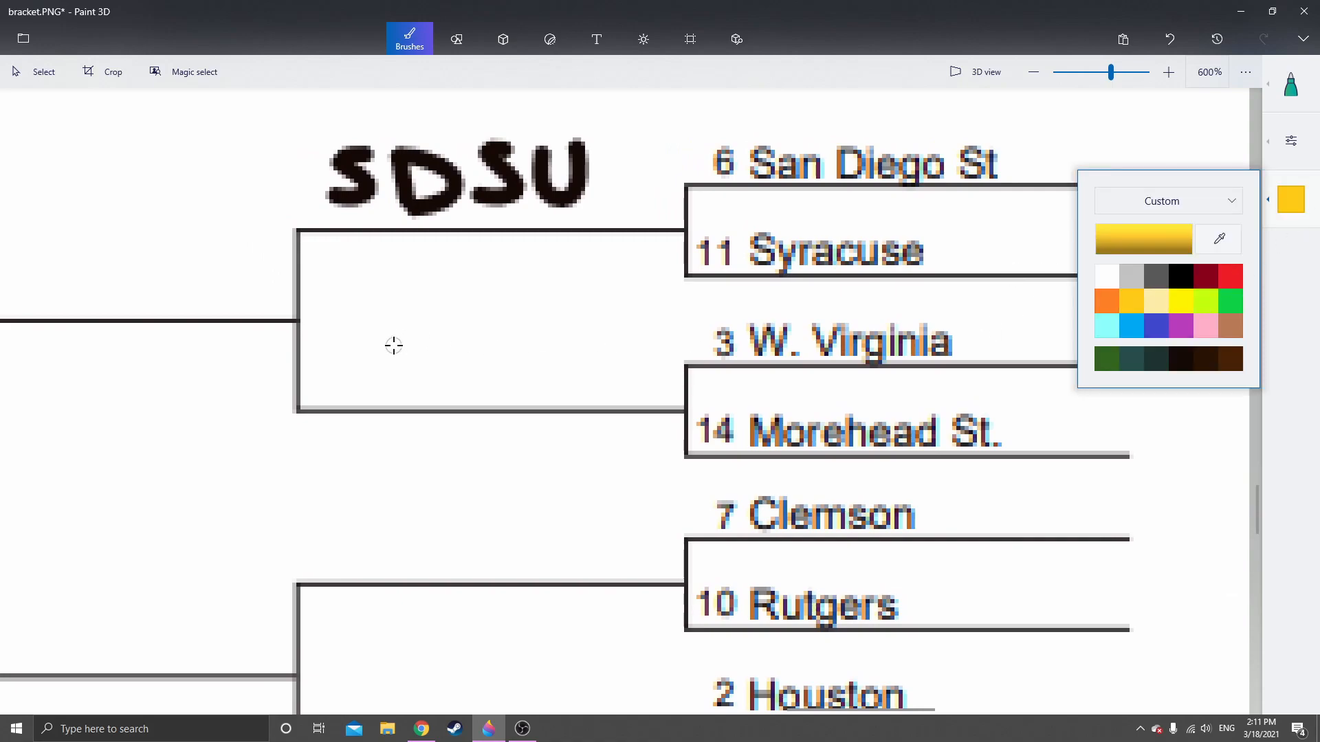
{"action": "mouse_move", "coordinate": [397, 329]}
{"action": "left_mouse_down"}
{"action": "mouse_move", "coordinate": [438, 341]}
{"action": "mouse_move", "coordinate": [468, 311]}
{"action": "mouse_move", "coordinate": [527, 372]}
{"action": "mouse_move", "coordinate": [539, 319]}
{"action": "mouse_move", "coordinate": [614, 307]}
{"action": "left_mouse_up"}
Handwrite "Clemson" in orange on the Second Round line beside Clemson and Rutgers
{"action": "scroll", "coordinate": [580, 385], "scroll_direction": "down", "scroll_amount": 3}
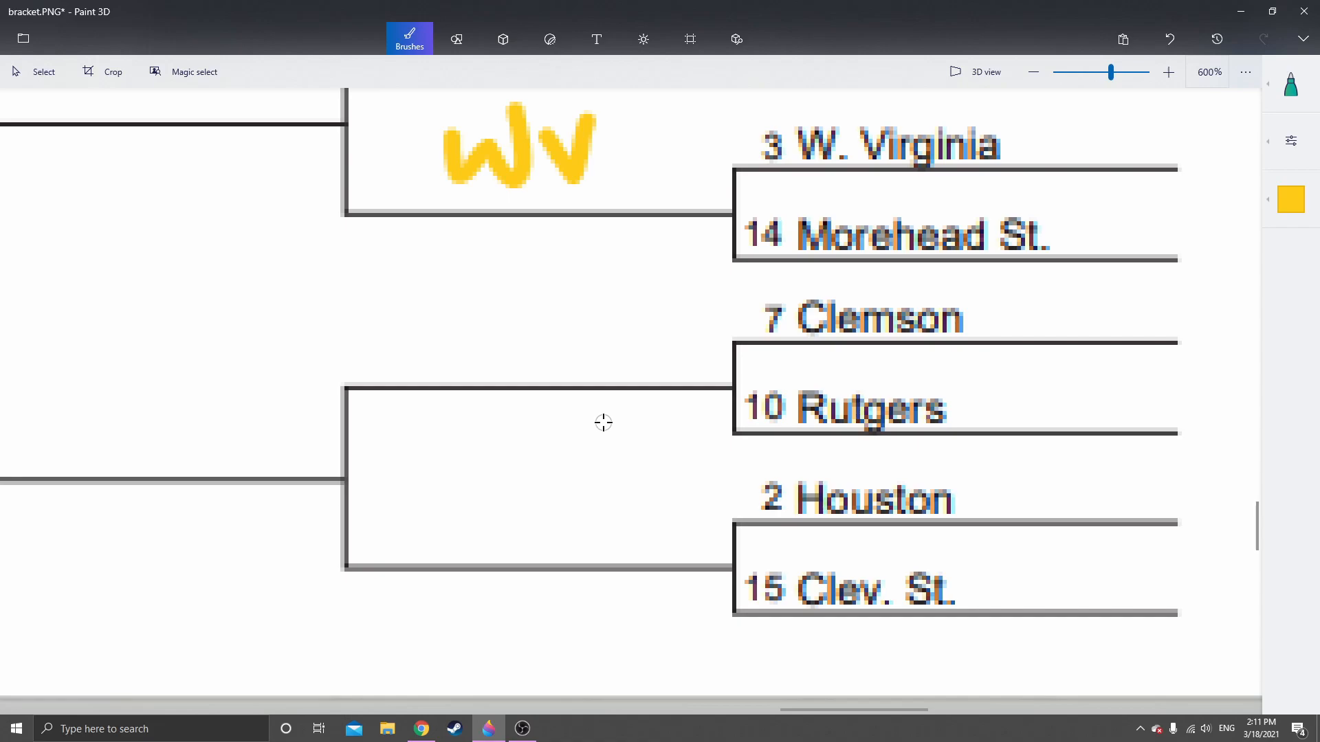
{"action": "left_click", "coordinate": [1290, 200]}
{"action": "left_click", "coordinate": [1107, 301]}
{"action": "mouse_move", "coordinate": [385, 299]}
{"action": "left_mouse_down"}
{"action": "mouse_move", "coordinate": [389, 351]}
{"action": "mouse_move", "coordinate": [442, 356]}
{"action": "left_mouse_up"}
{"action": "left_click", "coordinate": [1170, 38]}
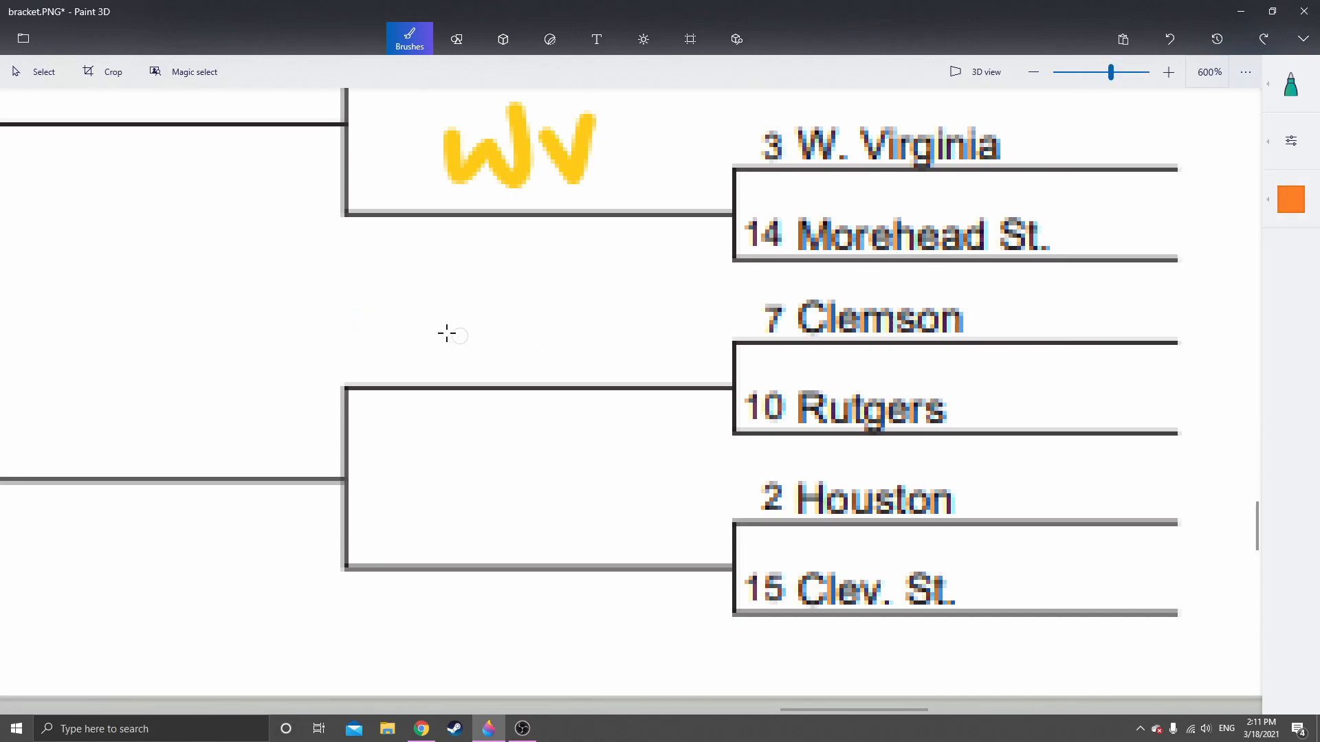
{"action": "mouse_move", "coordinate": [387, 301]}
{"action": "left_mouse_down"}
{"action": "mouse_move", "coordinate": [344, 338]}
{"action": "mouse_move", "coordinate": [414, 359]}
{"action": "left_mouse_up"}
{"action": "mouse_move", "coordinate": [428, 289]}
{"action": "left_mouse_down"}
{"action": "mouse_move", "coordinate": [430, 359]}
{"action": "mouse_move", "coordinate": [457, 340]}
{"action": "mouse_move", "coordinate": [568, 348]}
{"action": "mouse_move", "coordinate": [607, 315]}
{"action": "mouse_move", "coordinate": [635, 313]}
{"action": "mouse_move", "coordinate": [715, 354]}
{"action": "left_mouse_up"}
Handwrite "Houston" in red on the Second Round line beside Houston and Clev. St
{"action": "scroll", "coordinate": [716, 481], "scroll_direction": "down", "scroll_amount": 3}
{"action": "scroll", "coordinate": [715, 480], "scroll_direction": "right", "scroll_amount": 1}
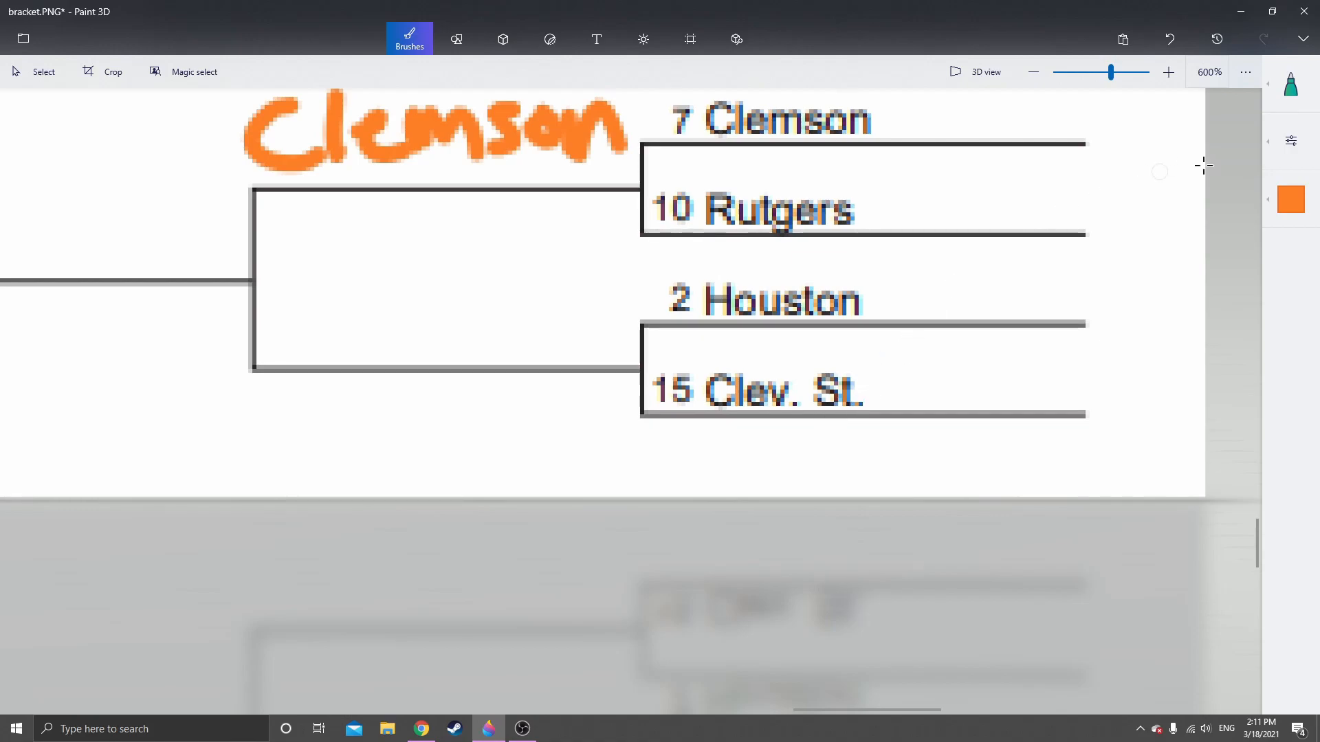
{"action": "left_click", "coordinate": [1291, 199]}
{"action": "left_click", "coordinate": [1230, 275]}
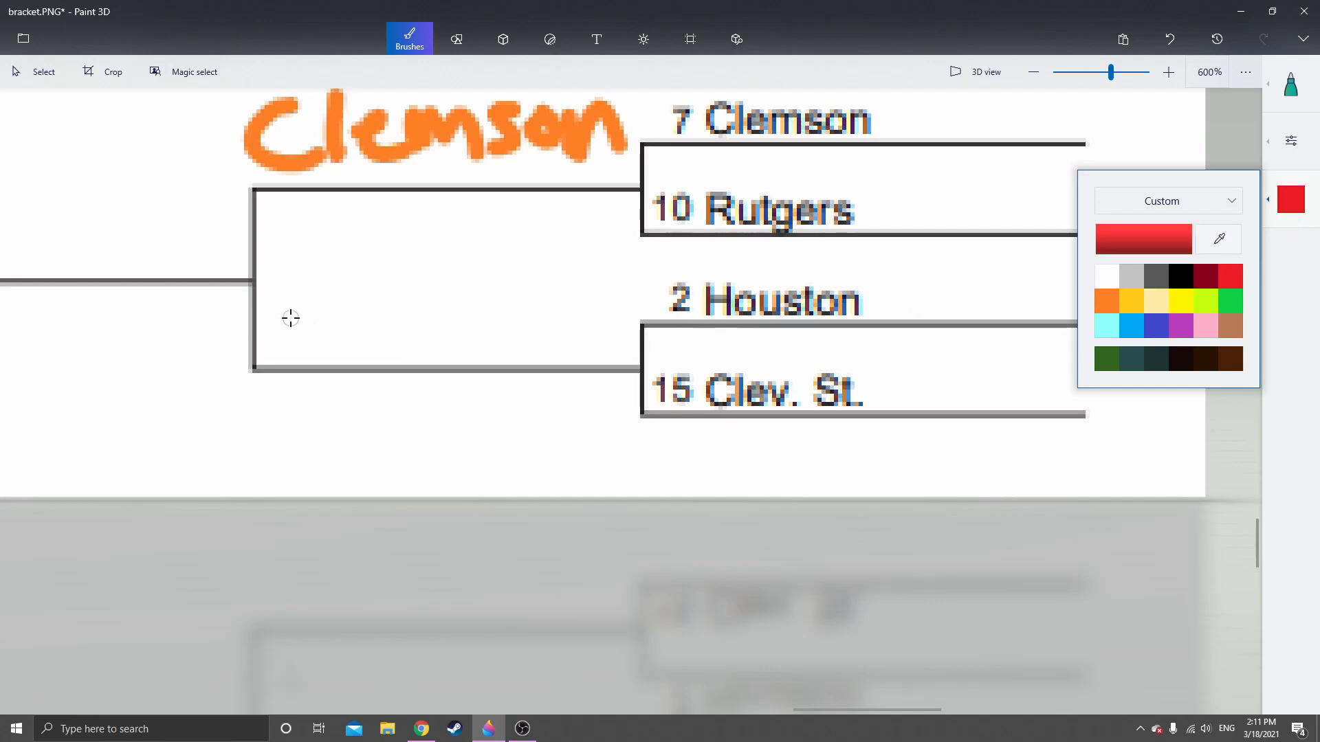
{"action": "left_click_drag", "start_coordinate": [280, 289], "coordinate": [283, 358]}
{"action": "left_click_drag", "start_coordinate": [316, 278], "coordinate": [335, 365]}
{"action": "left_click_drag", "start_coordinate": [268, 323], "coordinate": [330, 317]}
{"action": "mouse_move", "coordinate": [361, 309]}
{"action": "left_mouse_down"}
{"action": "mouse_move", "coordinate": [371, 331]}
{"action": "mouse_move", "coordinate": [504, 330]}
{"action": "mouse_move", "coordinate": [555, 301]}
{"action": "mouse_move", "coordinate": [595, 331]}
{"action": "mouse_move", "coordinate": [628, 332]}
{"action": "left_mouse_up"}
Copy the handwritten "Gonz" from the West region's Second Round and place it on the adjoining Sweet 16 line
{"action": "scroll", "coordinate": [629, 303], "scroll_direction": "down", "scroll_amount": 5}
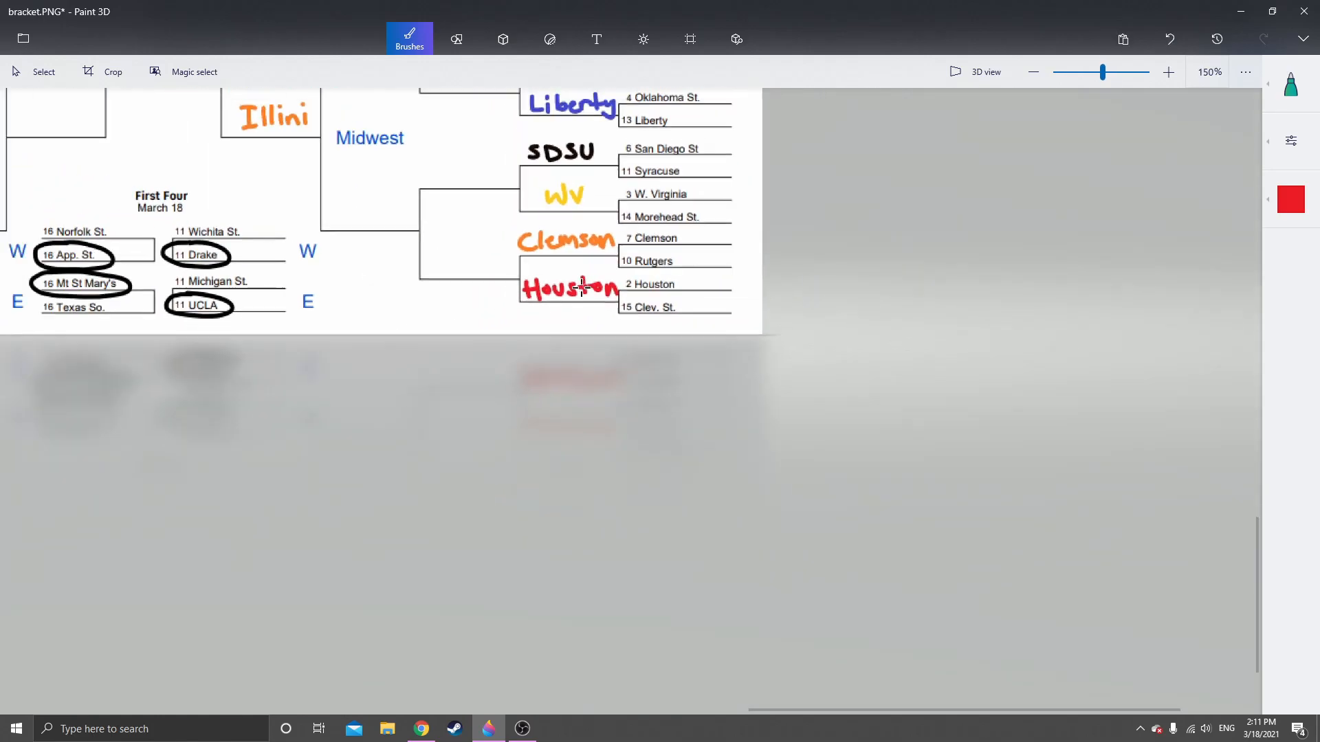
{"action": "scroll", "coordinate": [584, 286], "scroll_direction": "down", "scroll_amount": 2}
{"action": "left_click_drag", "start_coordinate": [605, 505], "coordinate": [642, 504]}
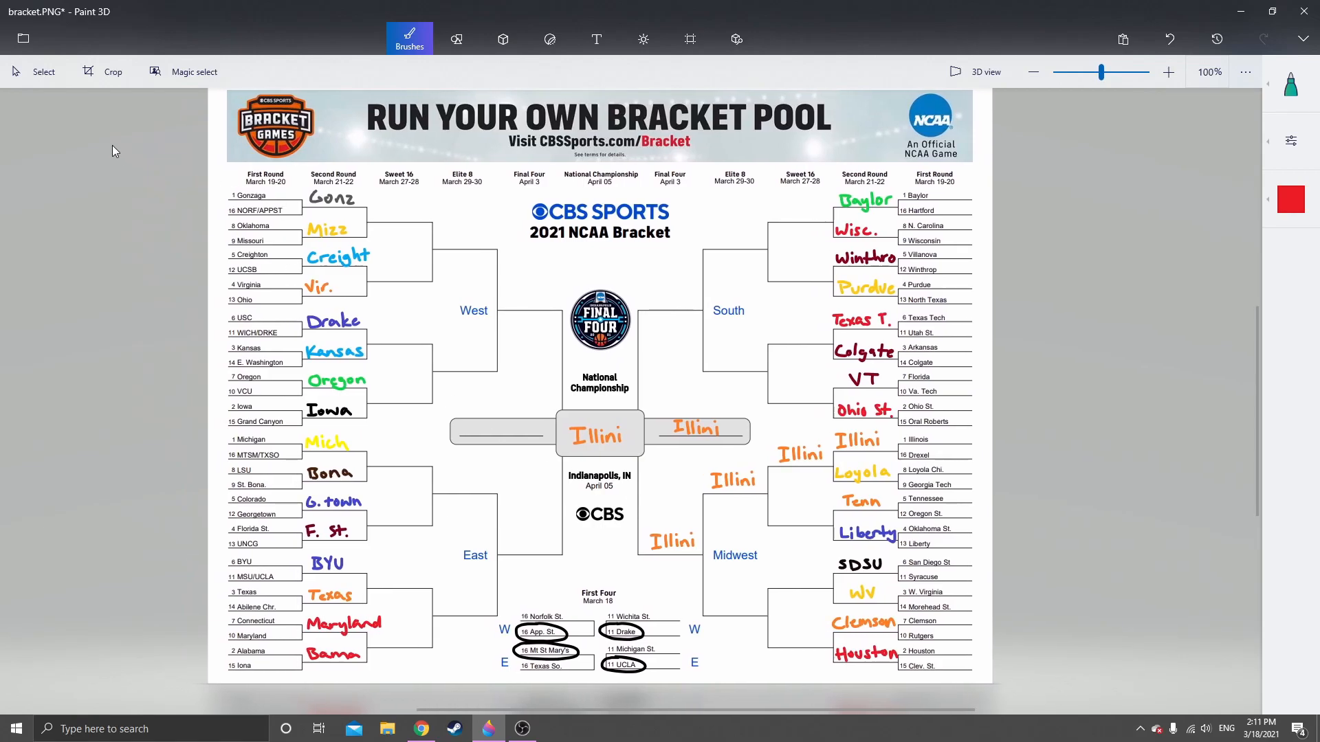
{"action": "left_click", "coordinate": [35, 80]}
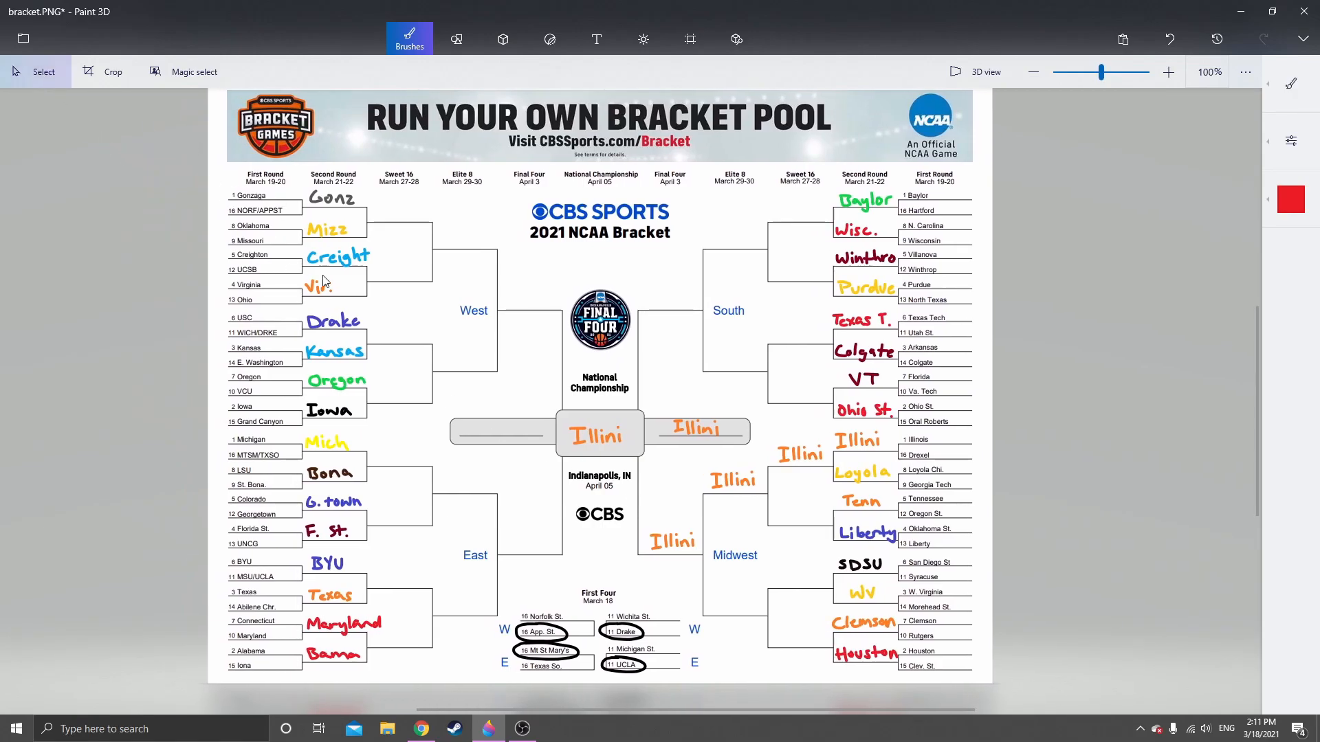
{"action": "scroll", "coordinate": [289, 222], "scroll_direction": "up", "scroll_amount": 6}
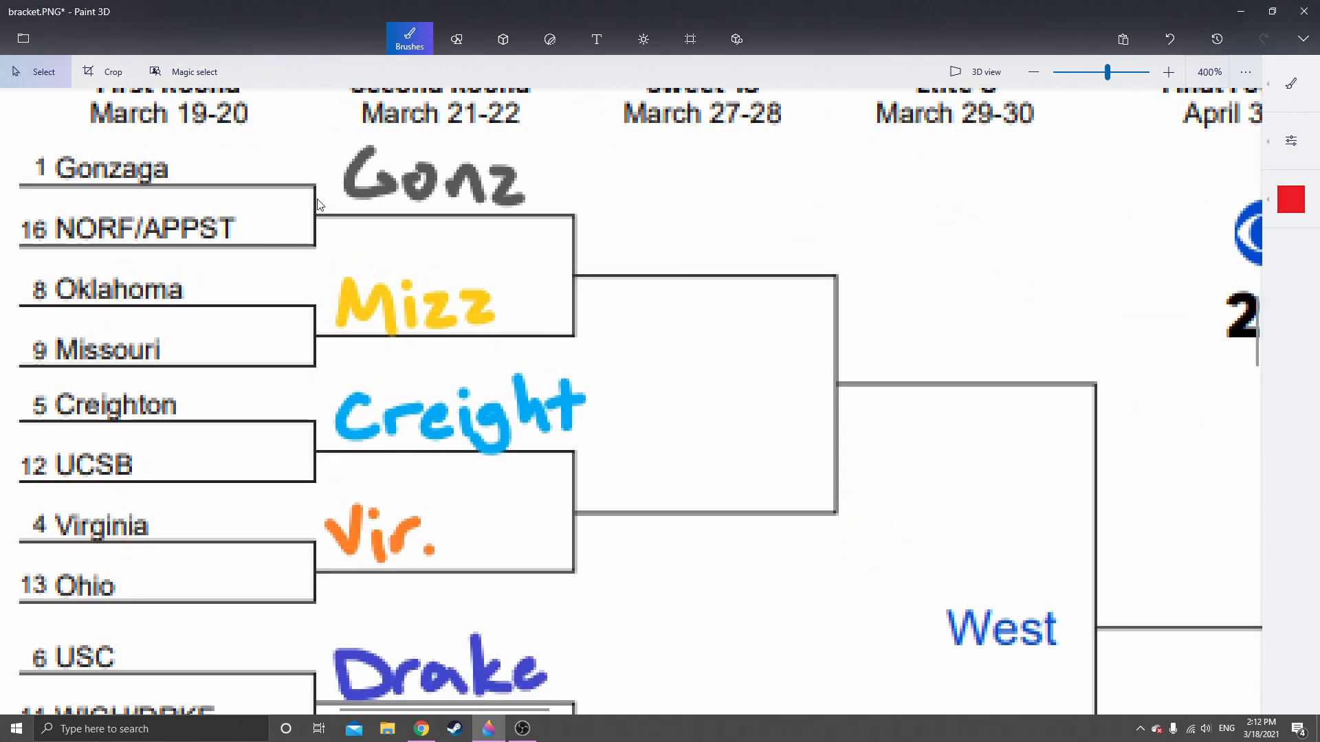
{"action": "left_click_drag", "start_coordinate": [318, 204], "coordinate": [357, 285]}
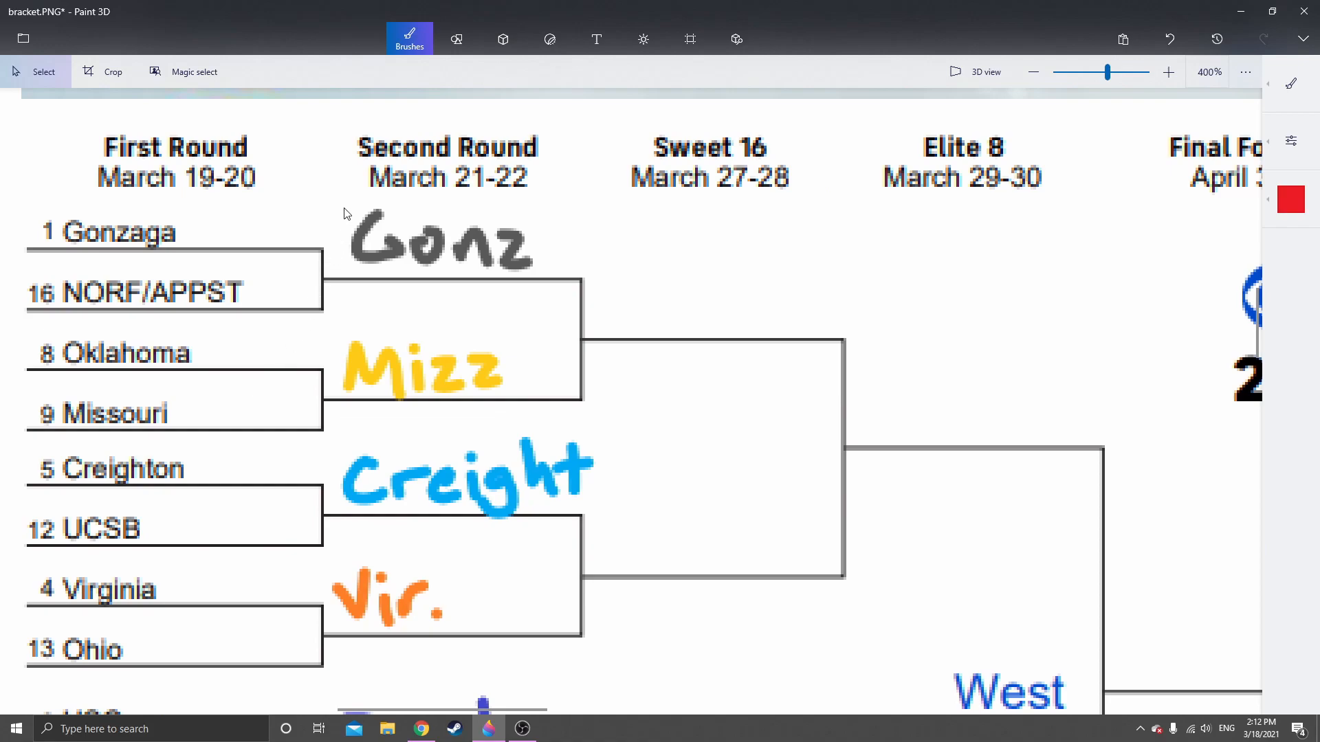
{"action": "mouse_move", "coordinate": [342, 201]}
{"action": "left_mouse_down"}
{"action": "mouse_move", "coordinate": [416, 214]}
{"action": "mouse_move", "coordinate": [542, 275]}
{"action": "left_mouse_up"}
{"action": "left_click", "coordinate": [612, 264]}
{"action": "key", "text": "ctrl+v"}
{"action": "left_click_drag", "start_coordinate": [445, 240], "coordinate": [706, 295]}
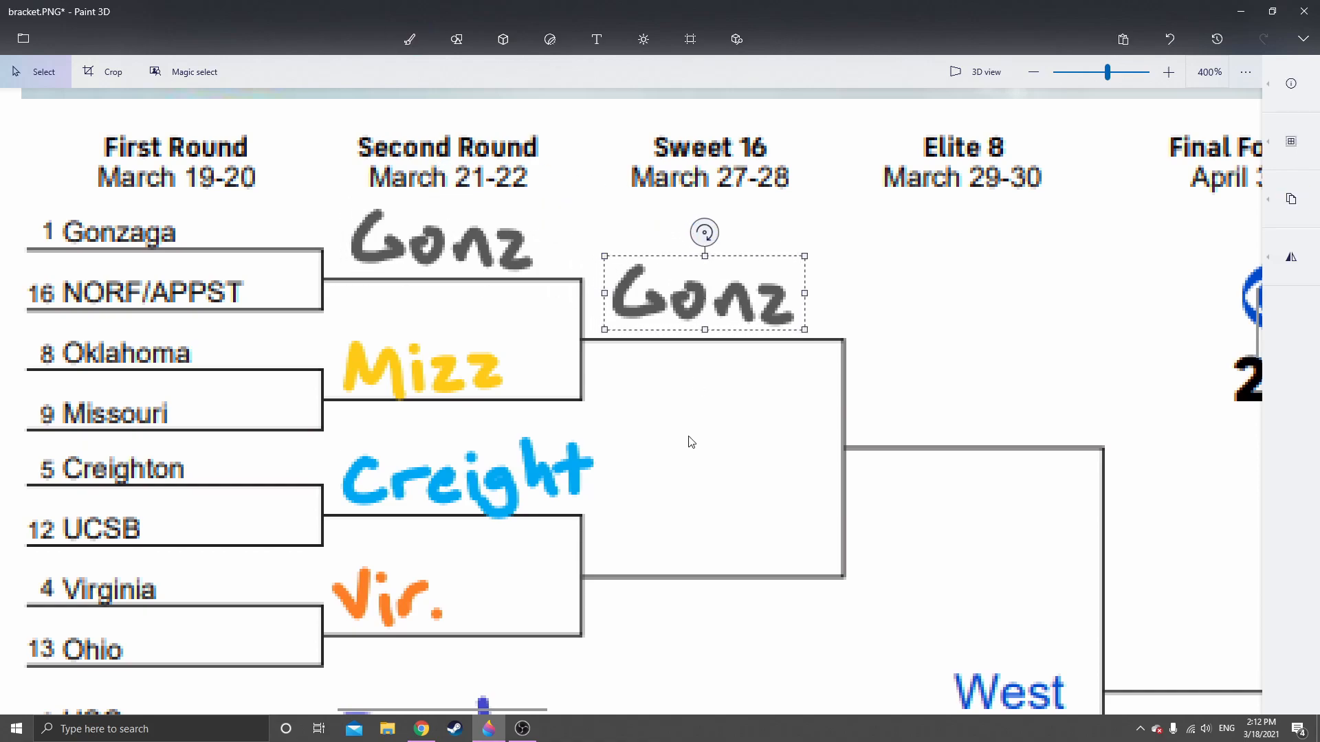
{"action": "left_click", "coordinate": [682, 452]}
Handwrite "Creight" in light blue with the marker on the Sweet 16 line between Creighton and Virginia
{"action": "scroll", "coordinate": [684, 462], "scroll_direction": "down", "scroll_amount": 2}
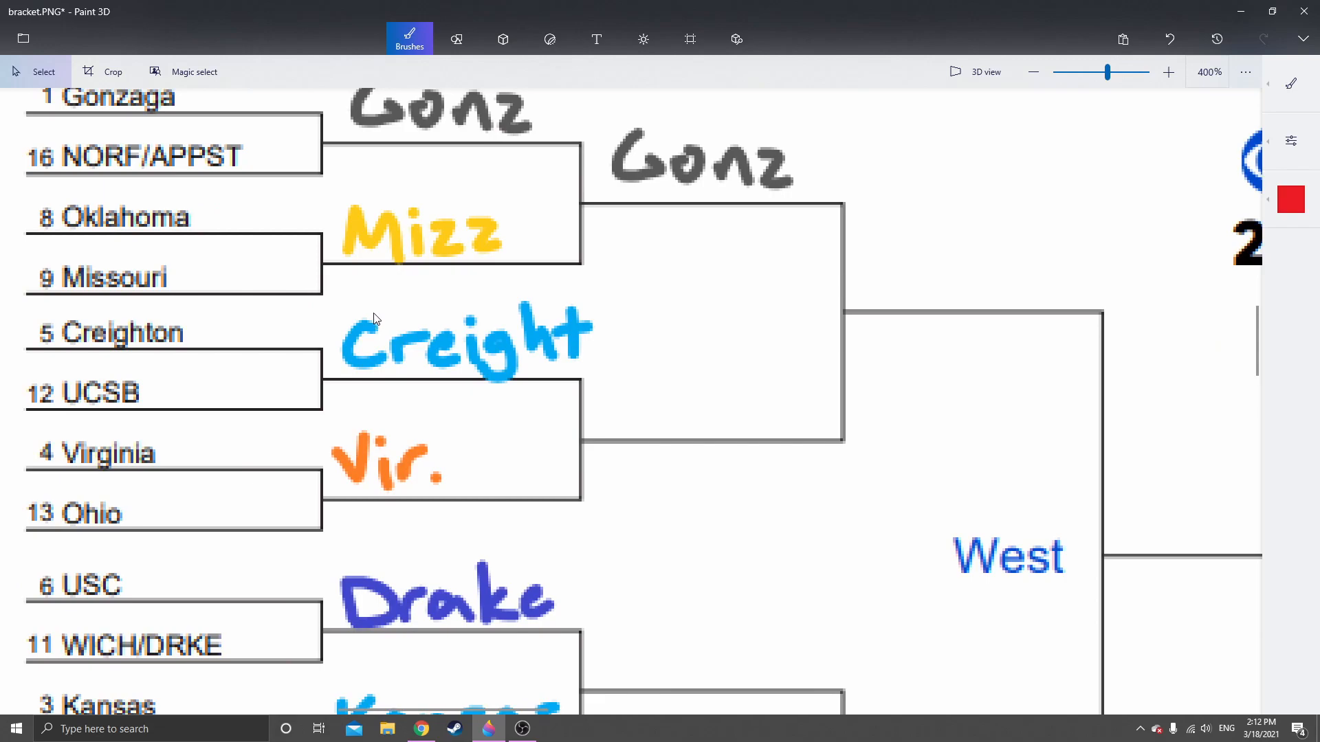
{"action": "left_click", "coordinate": [1285, 206]}
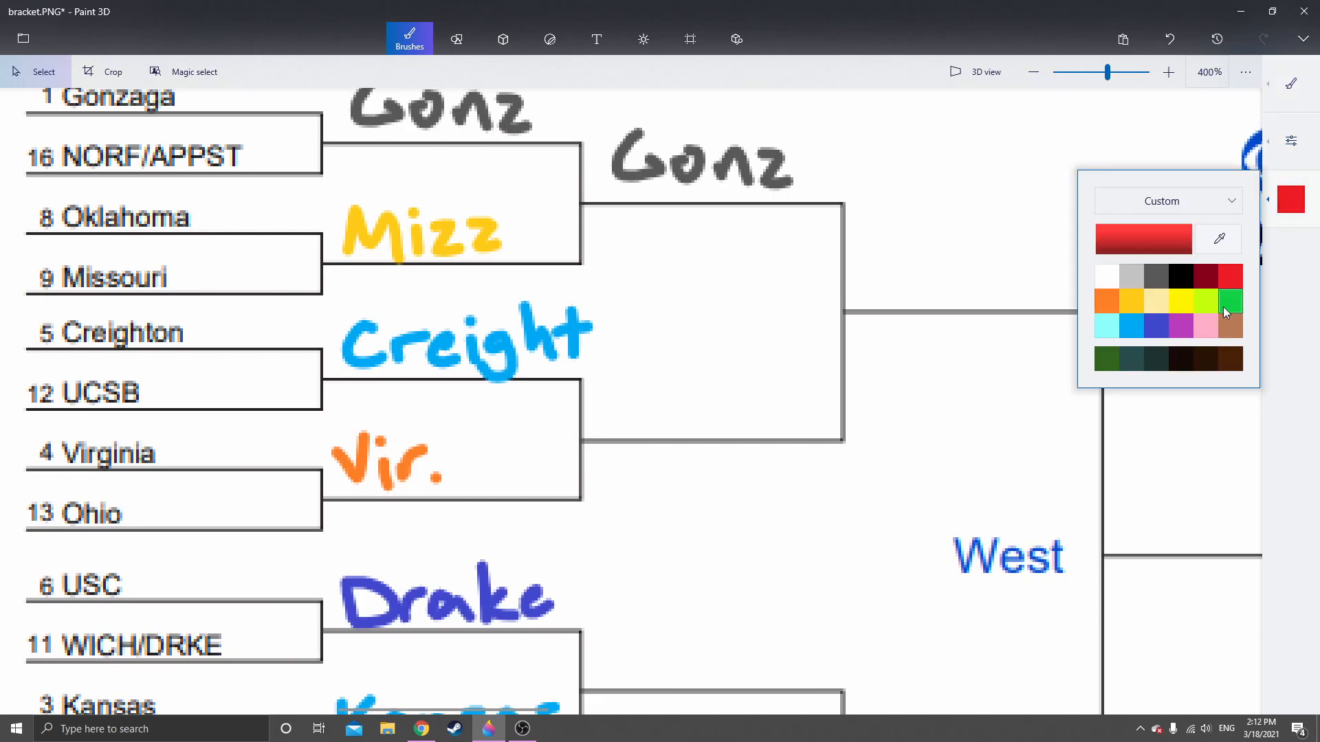
{"action": "left_click", "coordinate": [1132, 327]}
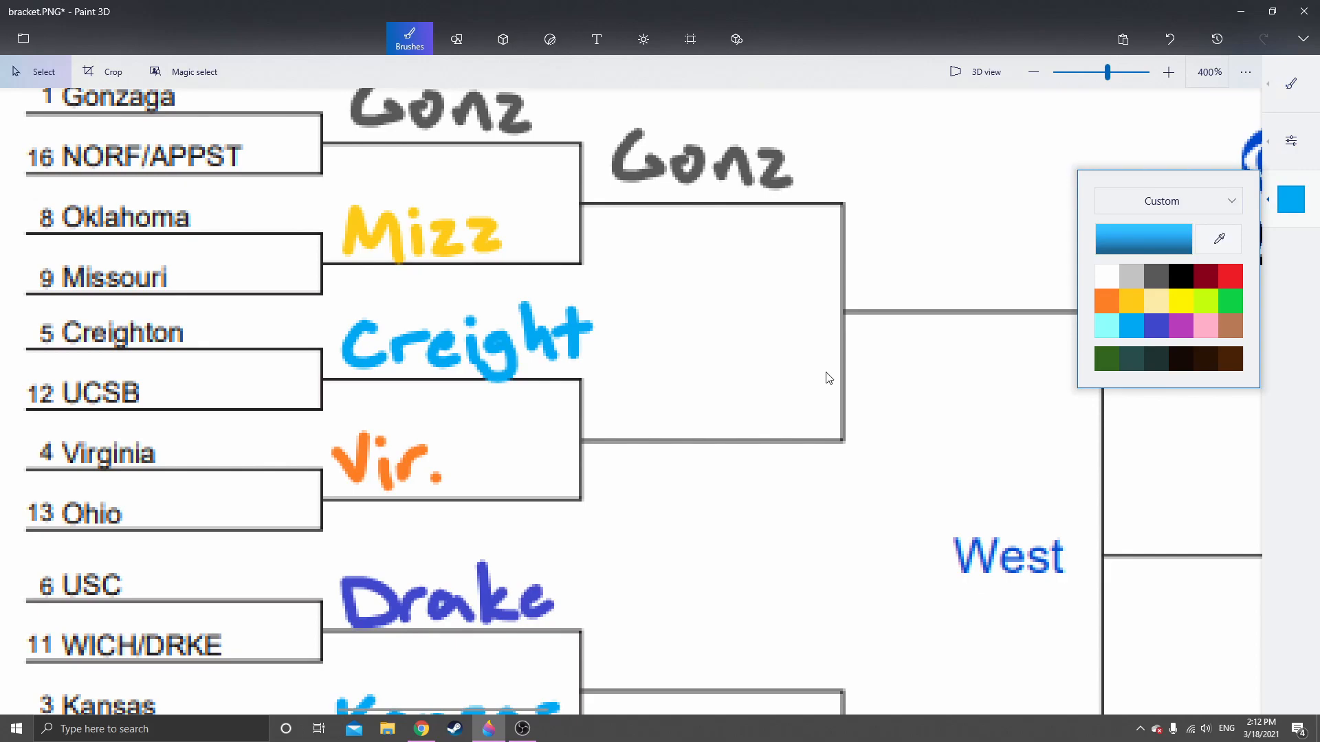
{"action": "left_click", "coordinate": [704, 378]}
{"action": "left_click", "coordinate": [1291, 83]}
{"action": "left_click", "coordinate": [1109, 77]}
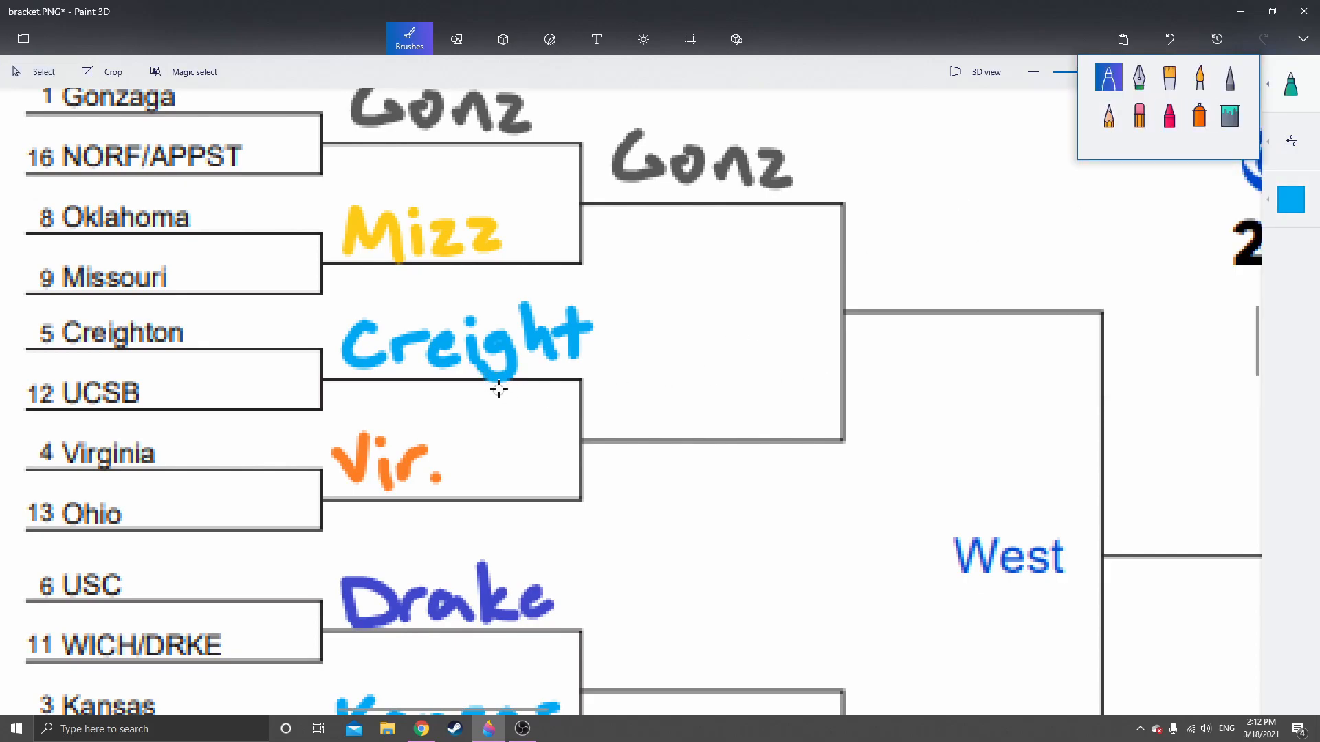
{"action": "scroll", "coordinate": [496, 382], "scroll_direction": "up", "scroll_amount": 1}
{"action": "scroll", "coordinate": [576, 397], "scroll_direction": "down", "scroll_amount": 1}
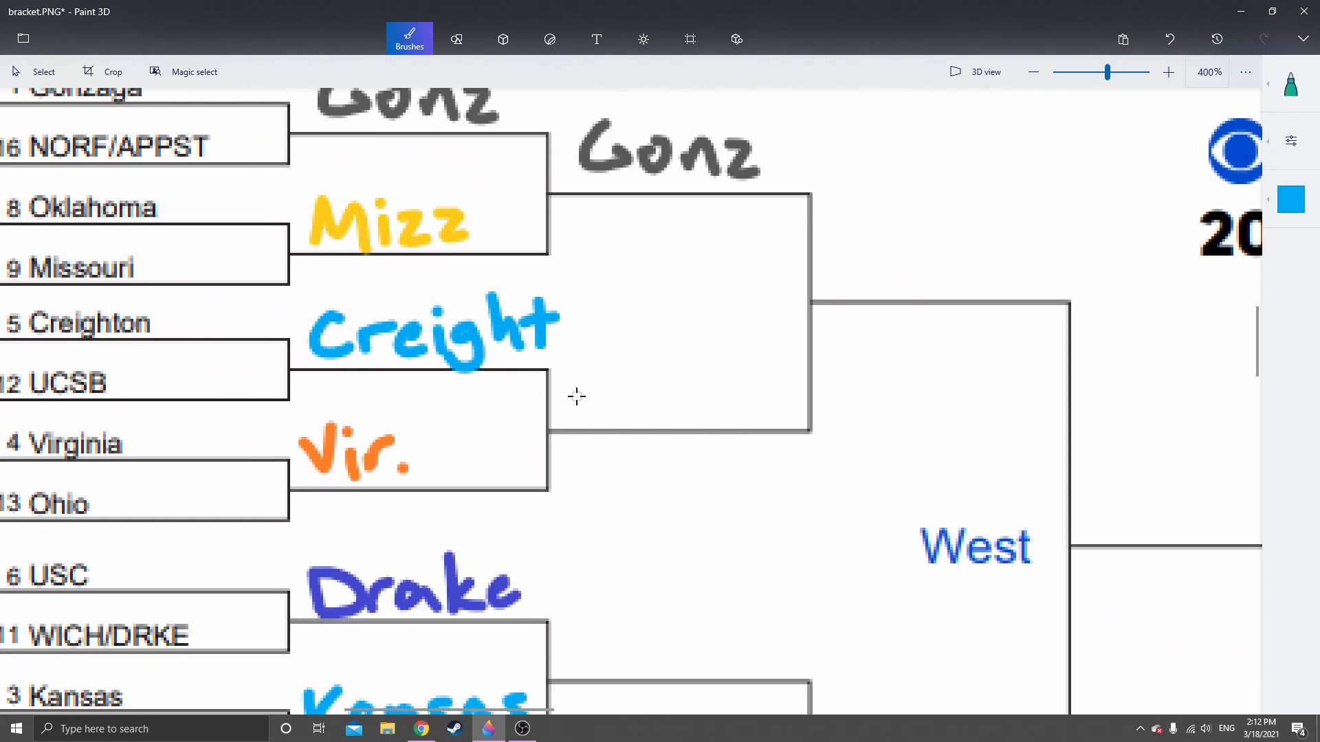
{"action": "mouse_move", "coordinate": [584, 377]}
{"action": "left_mouse_down"}
{"action": "mouse_move", "coordinate": [592, 407]}
{"action": "mouse_move", "coordinate": [635, 389]}
{"action": "mouse_move", "coordinate": [656, 415]}
{"action": "mouse_move", "coordinate": [714, 402]}
{"action": "mouse_move", "coordinate": [715, 434]}
{"action": "left_mouse_up"}
{"action": "left_click", "coordinate": [678, 372]}
{"action": "left_click_drag", "start_coordinate": [737, 366], "coordinate": [763, 411]}
{"action": "mouse_move", "coordinate": [785, 357]}
{"action": "left_mouse_down"}
{"action": "mouse_move", "coordinate": [783, 416]}
{"action": "mouse_move", "coordinate": [804, 384]}
{"action": "left_mouse_up"}
Copy the handwritten "Kansas" and place it on the Sweet 16 line fed by the Drake and Kansas picks
{"action": "scroll", "coordinate": [695, 333], "scroll_direction": "down", "scroll_amount": 3}
{"action": "scroll", "coordinate": [689, 332], "scroll_direction": "down", "scroll_amount": 1}
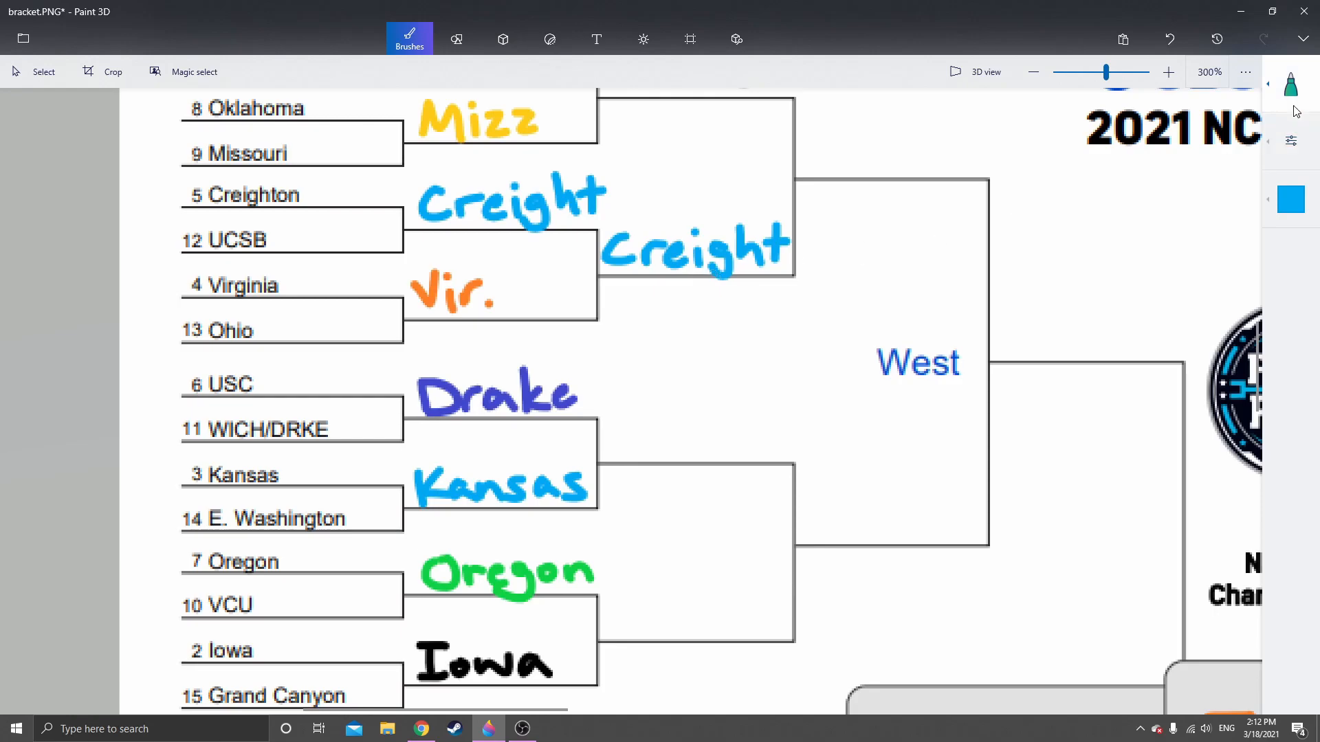
{"action": "left_click", "coordinate": [21, 76]}
{"action": "scroll", "coordinate": [401, 302], "scroll_direction": "down", "scroll_amount": 1}
{"action": "scroll", "coordinate": [436, 369], "scroll_direction": "up", "scroll_amount": 1}
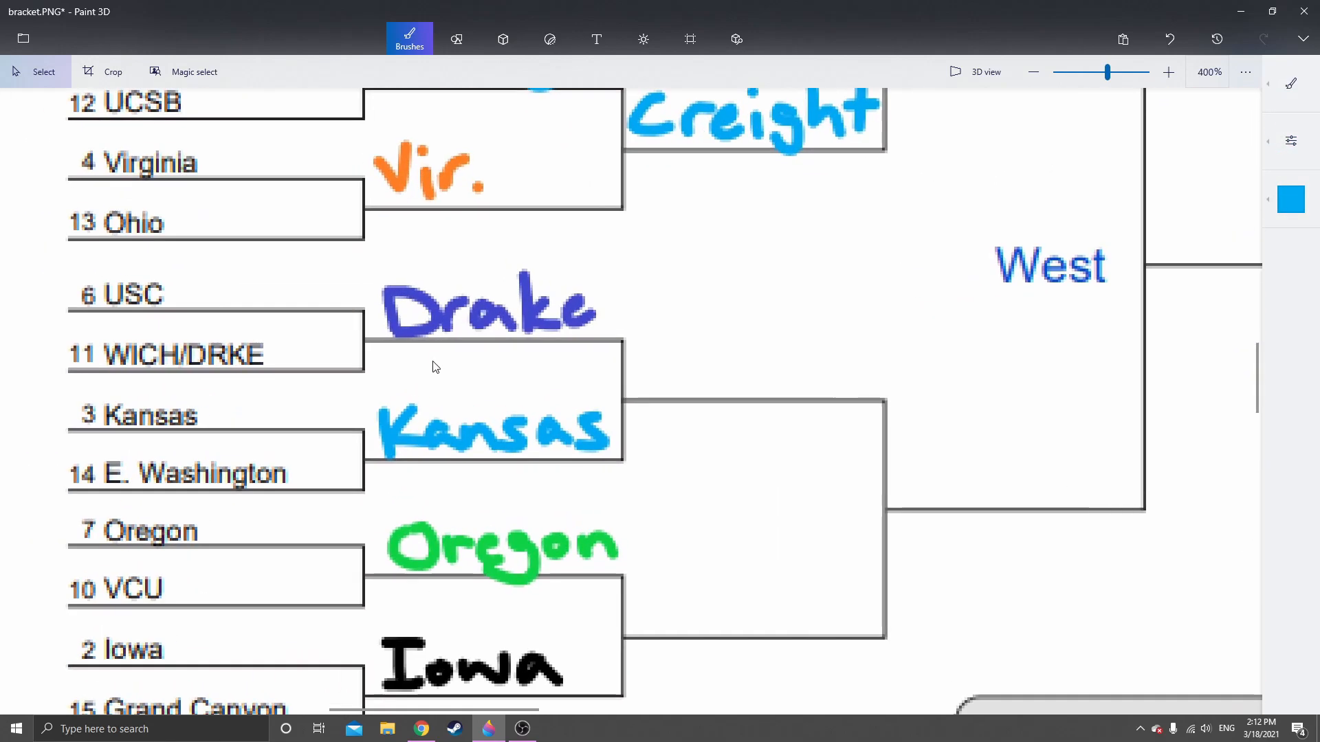
{"action": "left_click_drag", "start_coordinate": [371, 396], "coordinate": [619, 461]}
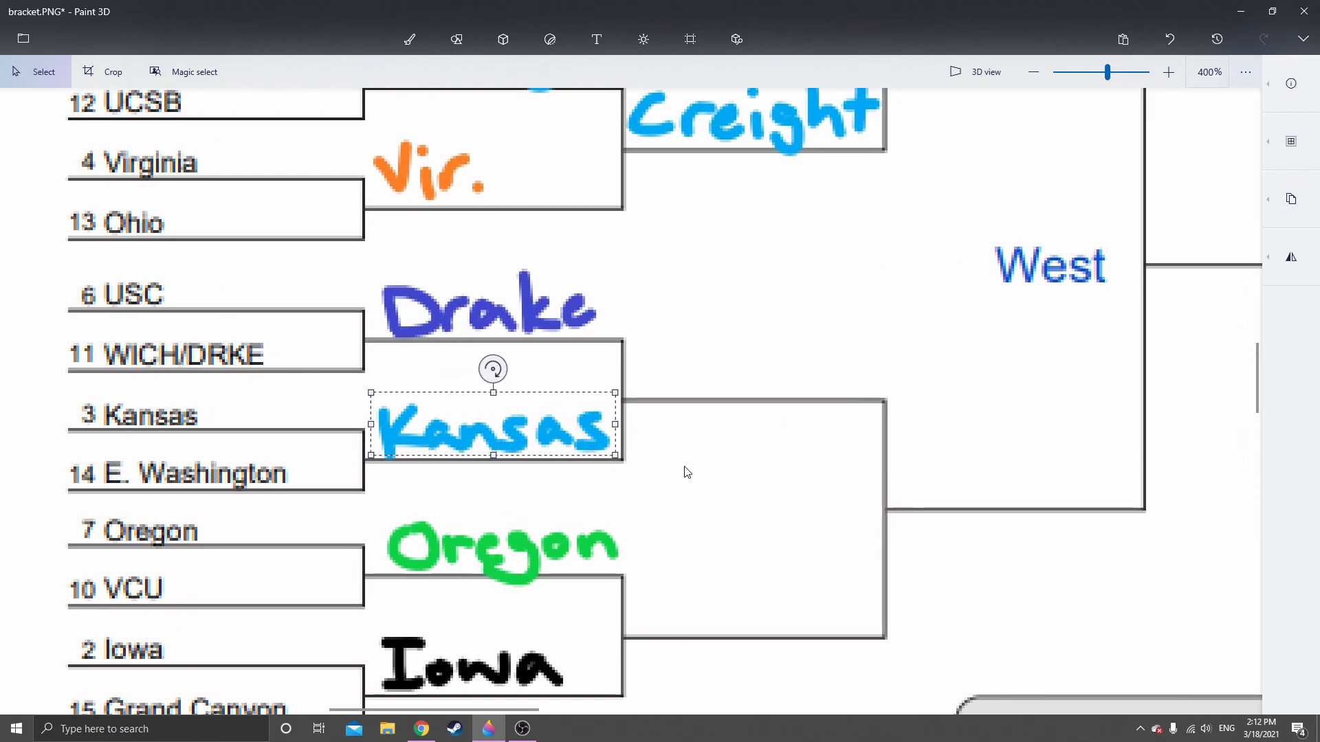
{"action": "left_click", "coordinate": [691, 467]}
{"action": "key", "text": "ctrl+v"}
{"action": "left_click_drag", "start_coordinate": [499, 427], "coordinate": [764, 364]}
{"action": "left_click", "coordinate": [772, 492]}
Copy the handwritten "Iowa" and place it on the Sweet 16 line fed by the Oregon and Iowa picks
{"action": "scroll", "coordinate": [736, 324], "scroll_direction": "down", "scroll_amount": 3}
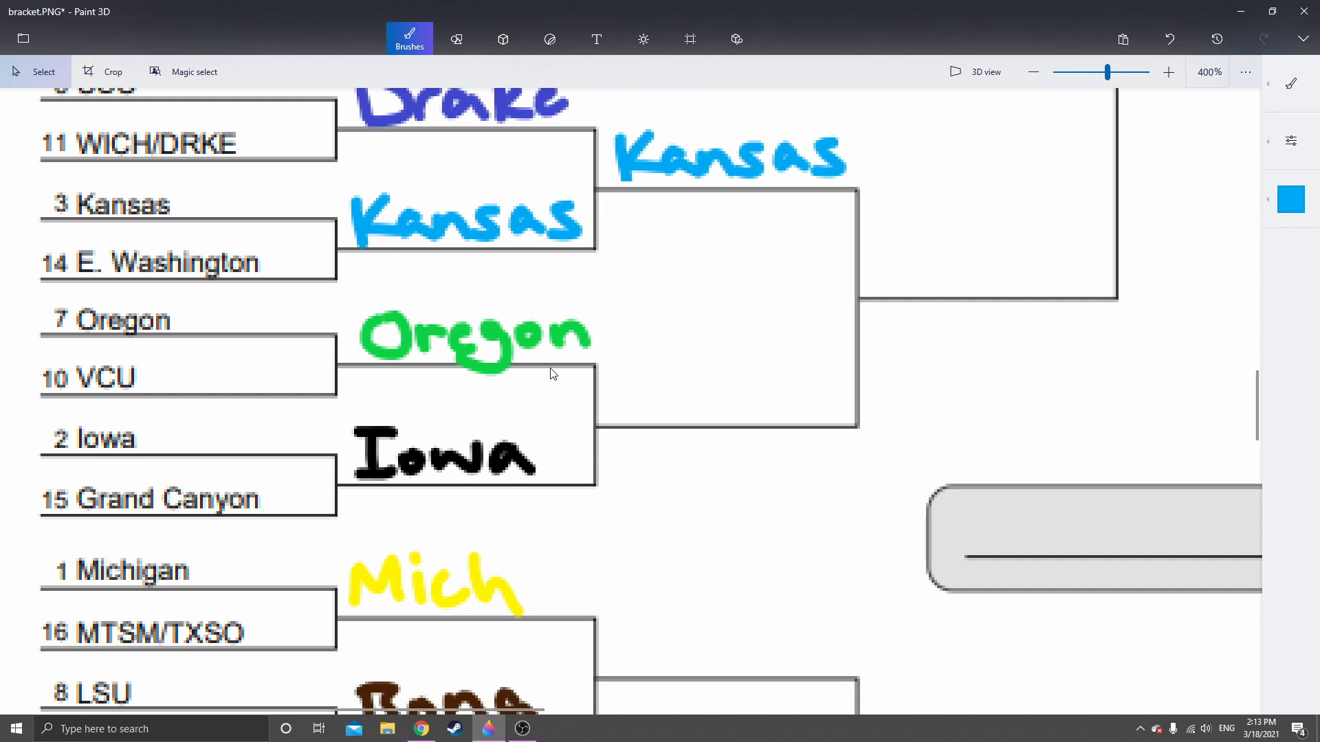
{"action": "left_click_drag", "start_coordinate": [346, 413], "coordinate": [543, 485]}
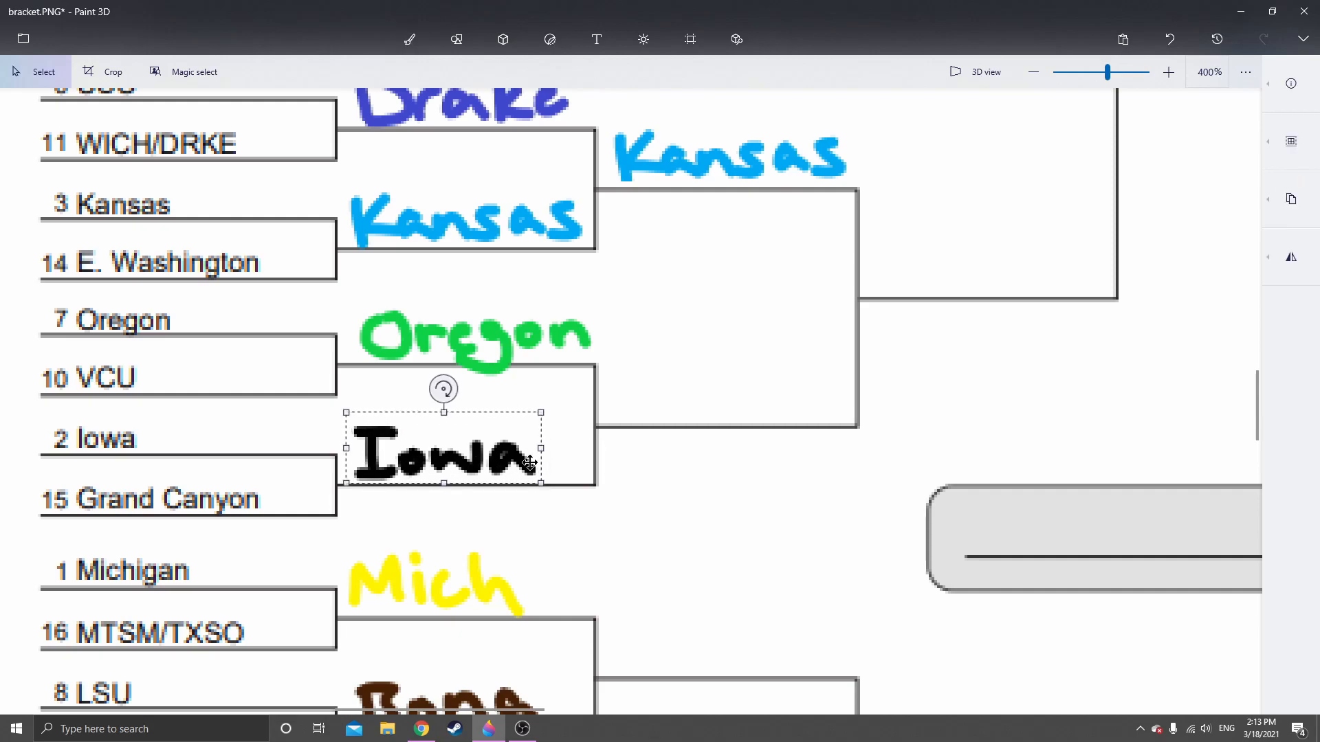
{"action": "left_click", "coordinate": [670, 476]}
{"action": "key", "text": "ctrl+v"}
{"action": "left_click_drag", "start_coordinate": [461, 449], "coordinate": [735, 385]}
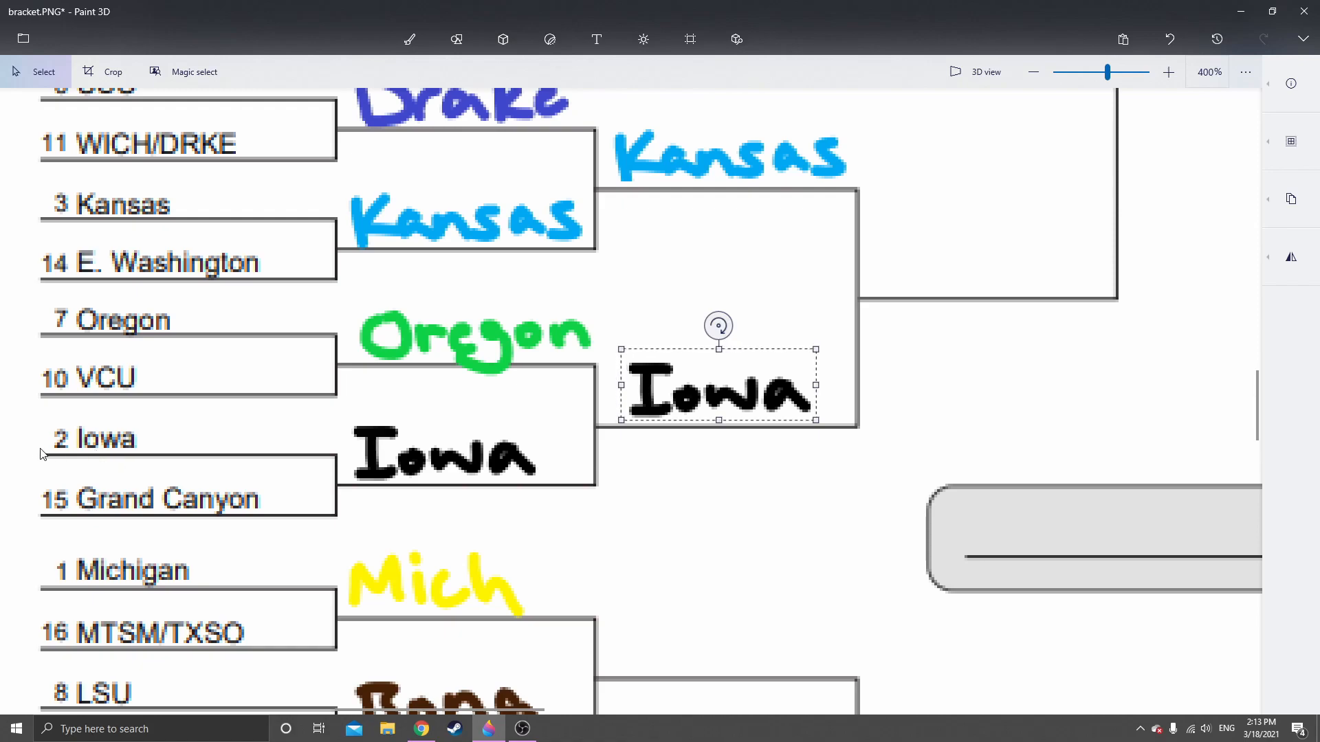
{"action": "left_click", "coordinate": [636, 504]}
Copy the handwritten "Mich" and place it on the East region's Sweet 16 line fed by the Mich and Bona picks
{"action": "scroll", "coordinate": [616, 419], "scroll_direction": "down", "scroll_amount": 3}
{"action": "scroll", "coordinate": [617, 414], "scroll_direction": "down", "scroll_amount": 1}
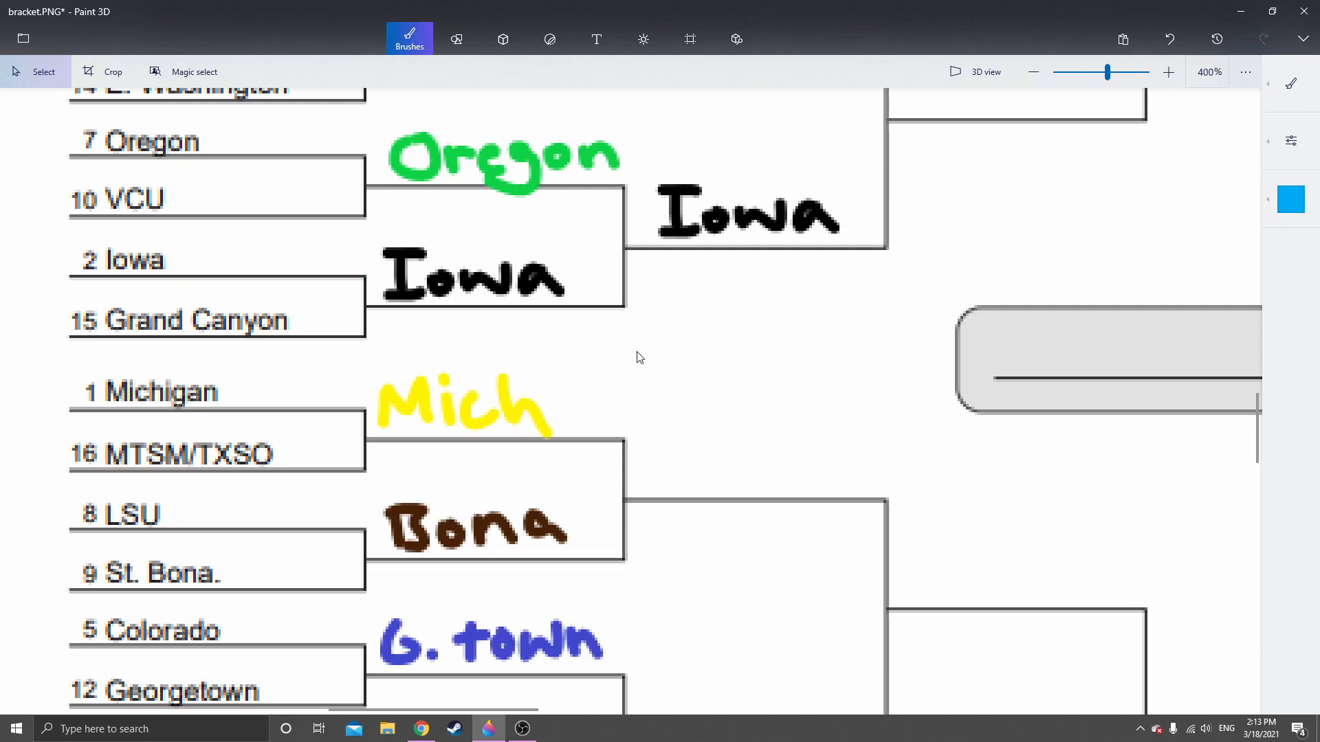
{"action": "left_click_drag", "start_coordinate": [686, 436], "coordinate": [662, 343]}
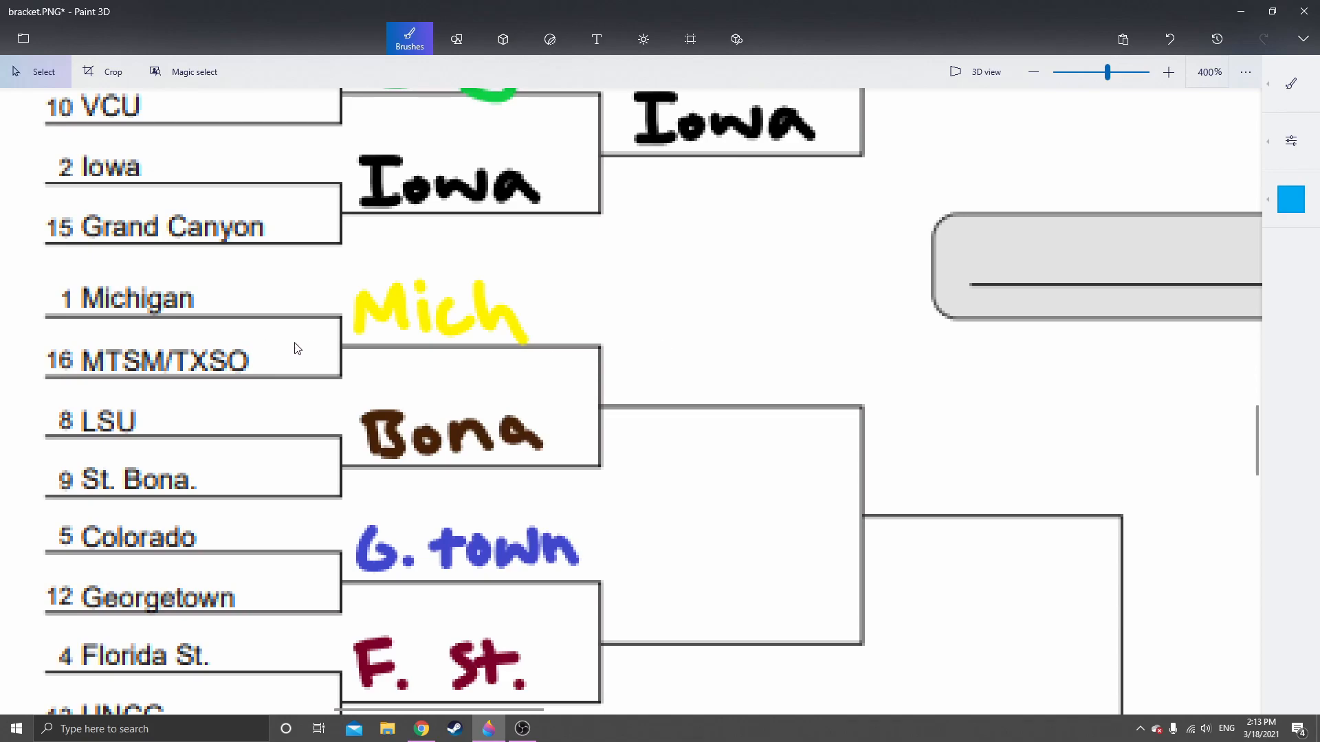
{"action": "left_click_drag", "start_coordinate": [303, 348], "coordinate": [346, 347]}
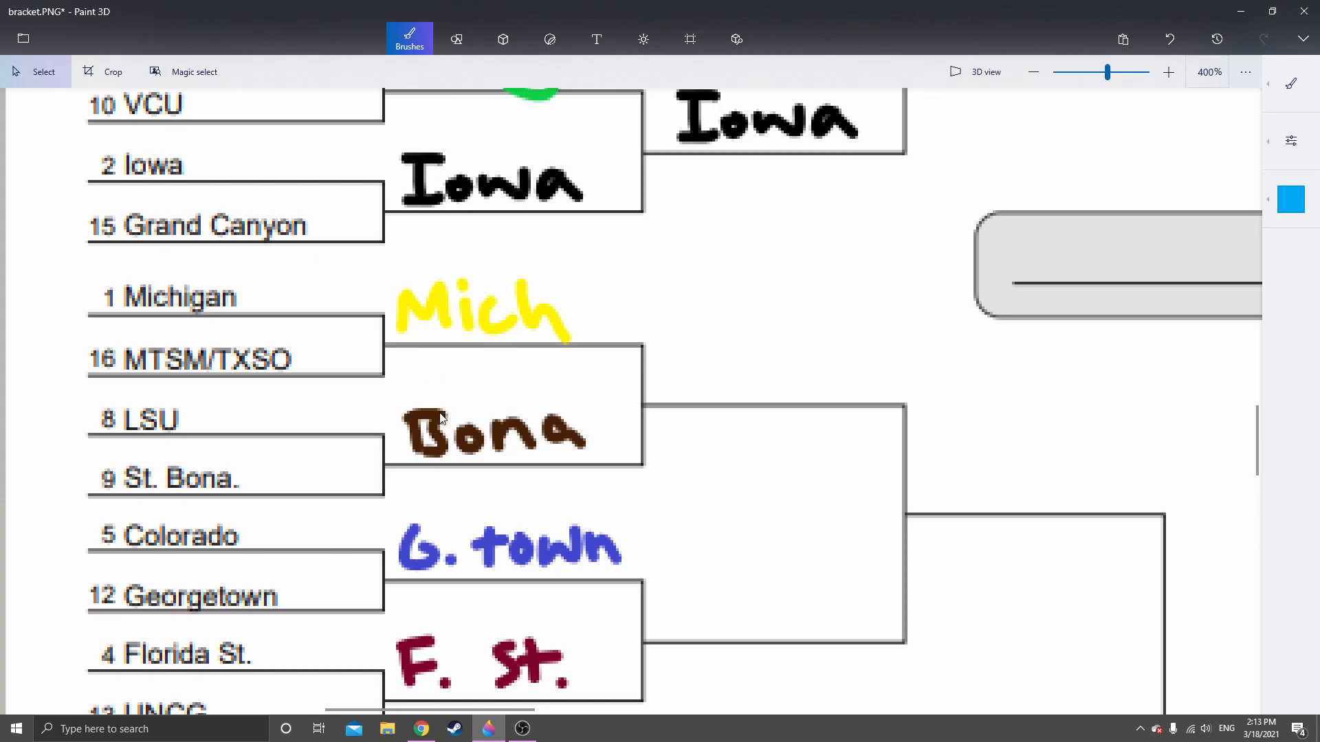
{"action": "left_click_drag", "start_coordinate": [393, 268], "coordinate": [580, 342]}
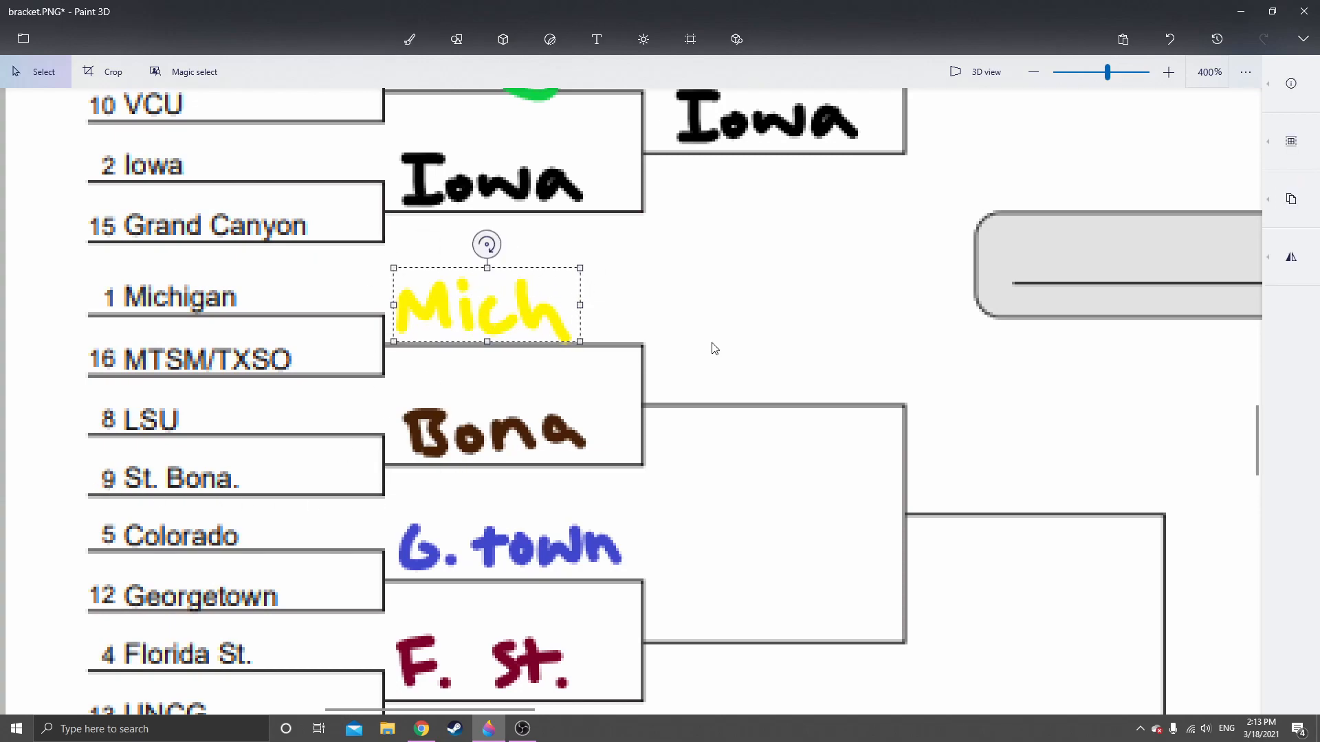
{"action": "key", "text": "ctrl+c"}
{"action": "key", "text": "ctrl+v"}
{"action": "left_click_drag", "start_coordinate": [480, 297], "coordinate": [745, 360]}
{"action": "left_click", "coordinate": [744, 489]}
Copy the handwritten "F. St." and place it on the Sweet 16 line fed by the G. town and F. St. picks
{"action": "left_click_drag", "start_coordinate": [727, 527], "coordinate": [701, 315]}
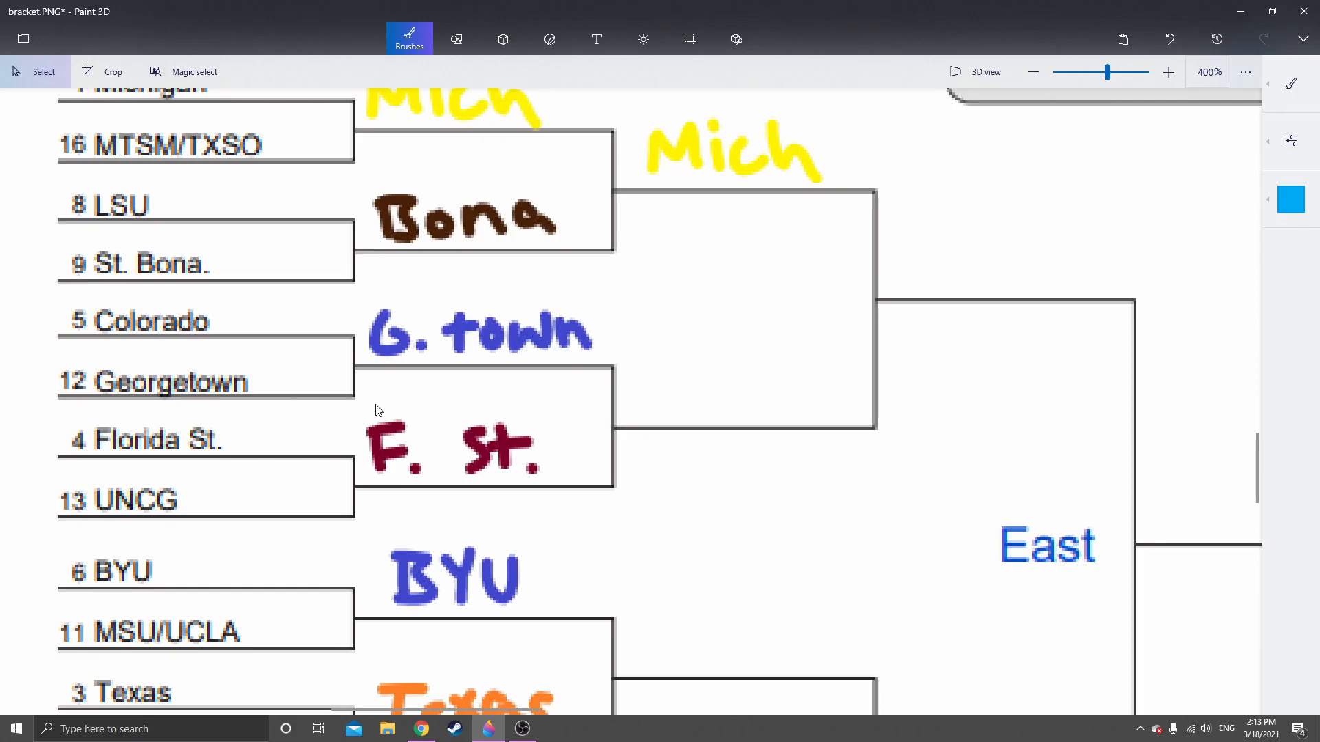
{"action": "mouse_move", "coordinate": [358, 407]}
{"action": "left_mouse_down"}
{"action": "mouse_move", "coordinate": [558, 453]}
{"action": "mouse_move", "coordinate": [561, 476]}
{"action": "left_mouse_up"}
{"action": "key", "text": "ctrl+c"}
{"action": "key", "text": "ctrl+v"}
{"action": "left_click_drag", "start_coordinate": [433, 459], "coordinate": [703, 397]}
{"action": "left_click", "coordinate": [715, 543]}
Copy the handwritten "BYU" and place it on the Sweet 16 line fed by the BYU and Texas picks
{"action": "scroll", "coordinate": [715, 550], "scroll_direction": "down", "scroll_amount": 5}
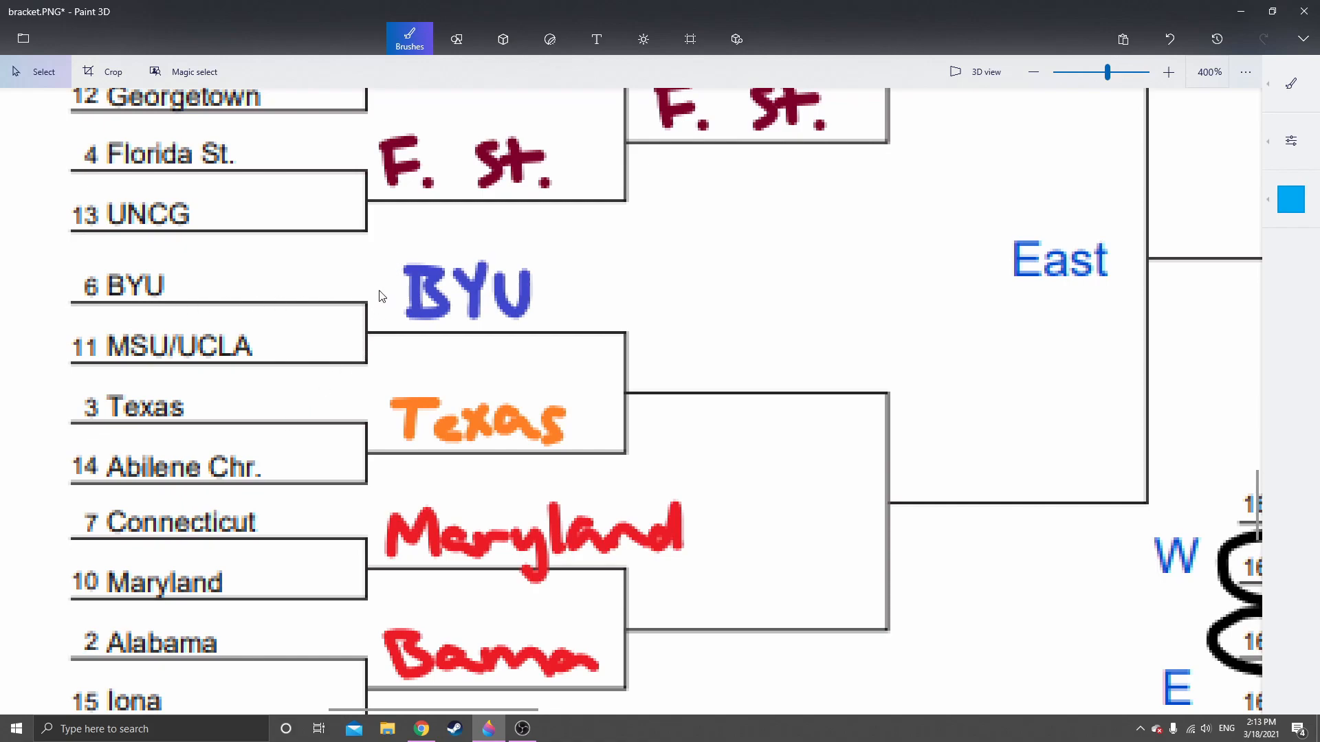
{"action": "left_click_drag", "start_coordinate": [394, 250], "coordinate": [544, 326]}
{"action": "key", "text": "ctrl+c"}
{"action": "key", "text": "ctrl+v"}
{"action": "mouse_move", "coordinate": [451, 286]}
{"action": "left_mouse_down"}
{"action": "mouse_move", "coordinate": [734, 351]}
{"action": "mouse_move", "coordinate": [723, 340]}
{"action": "left_mouse_up"}
{"action": "key", "text": "b"}
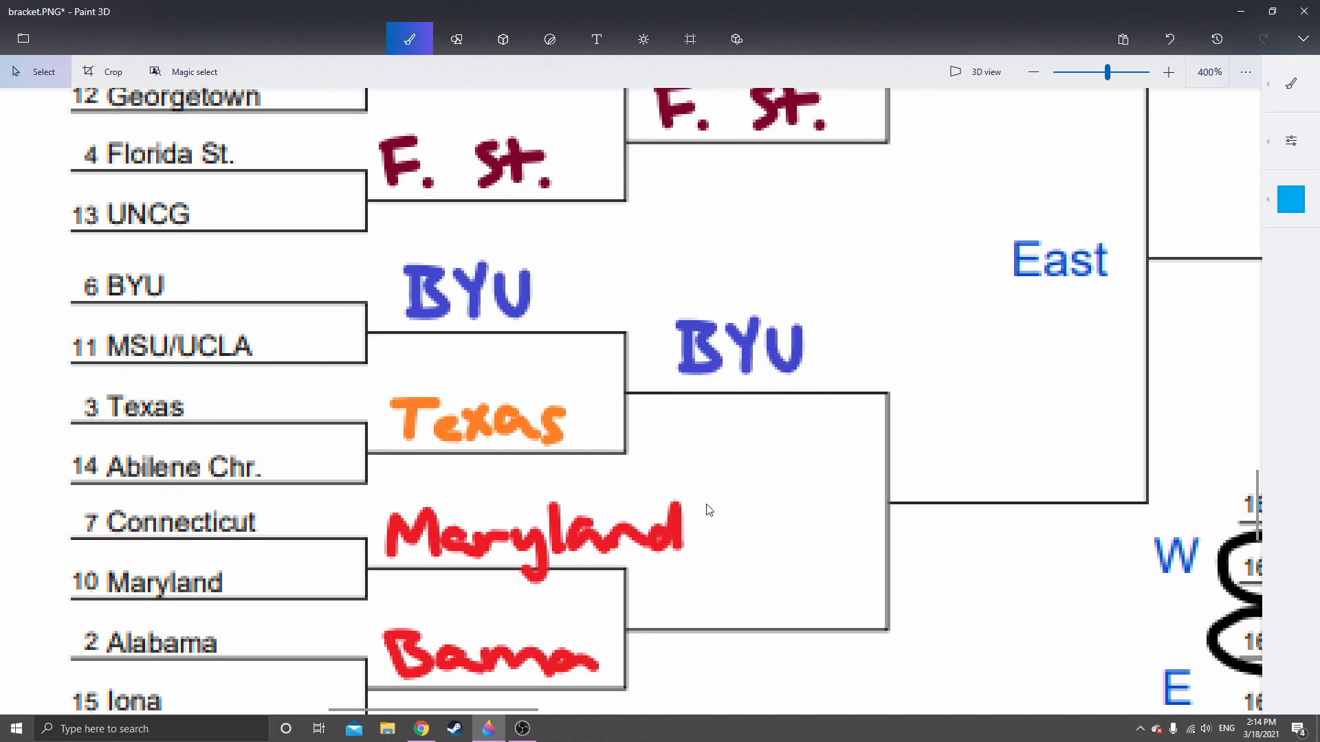
Copy the handwritten "Bama" and place it on the Sweet 16 line fed by the Maryland and Bama picks
{"action": "scroll", "coordinate": [689, 348], "scroll_direction": "down", "scroll_amount": 3}
{"action": "scroll", "coordinate": [674, 348], "scroll_direction": "right", "scroll_amount": 1}
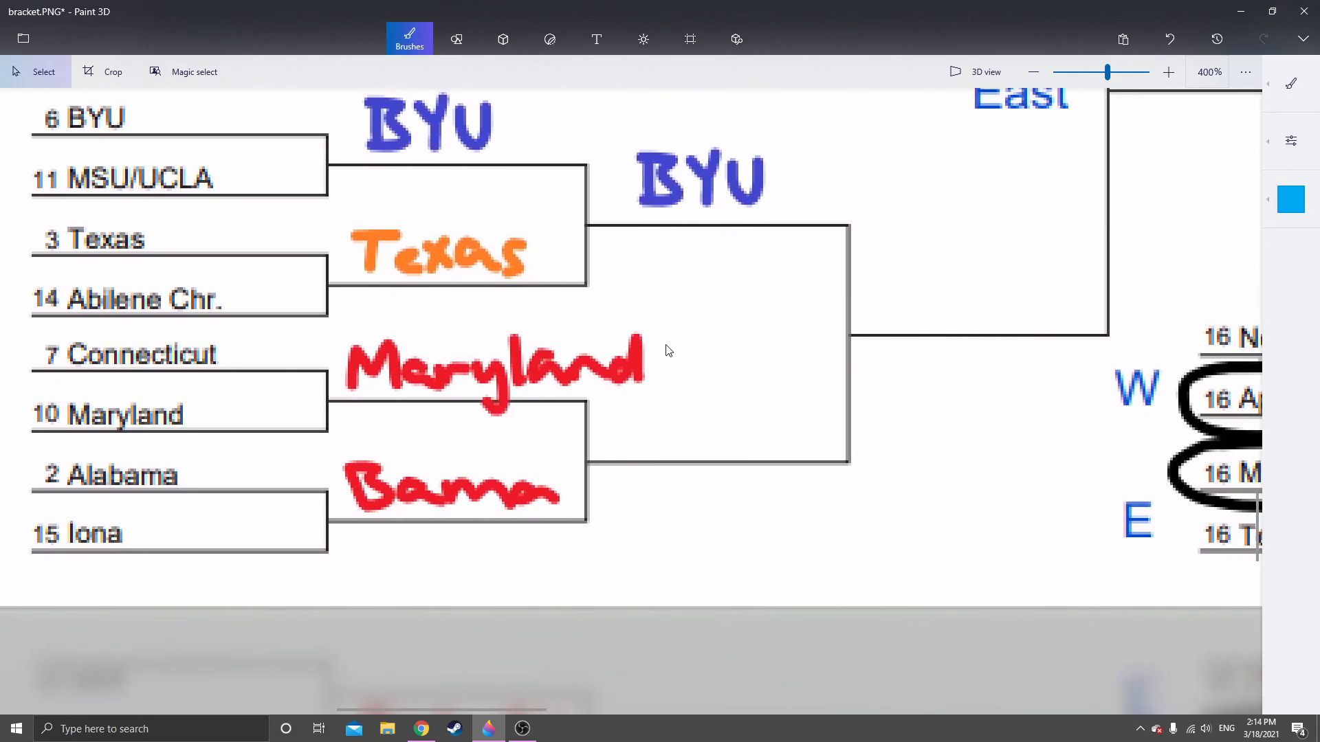
{"action": "left_click_drag", "start_coordinate": [336, 453], "coordinate": [570, 518]}
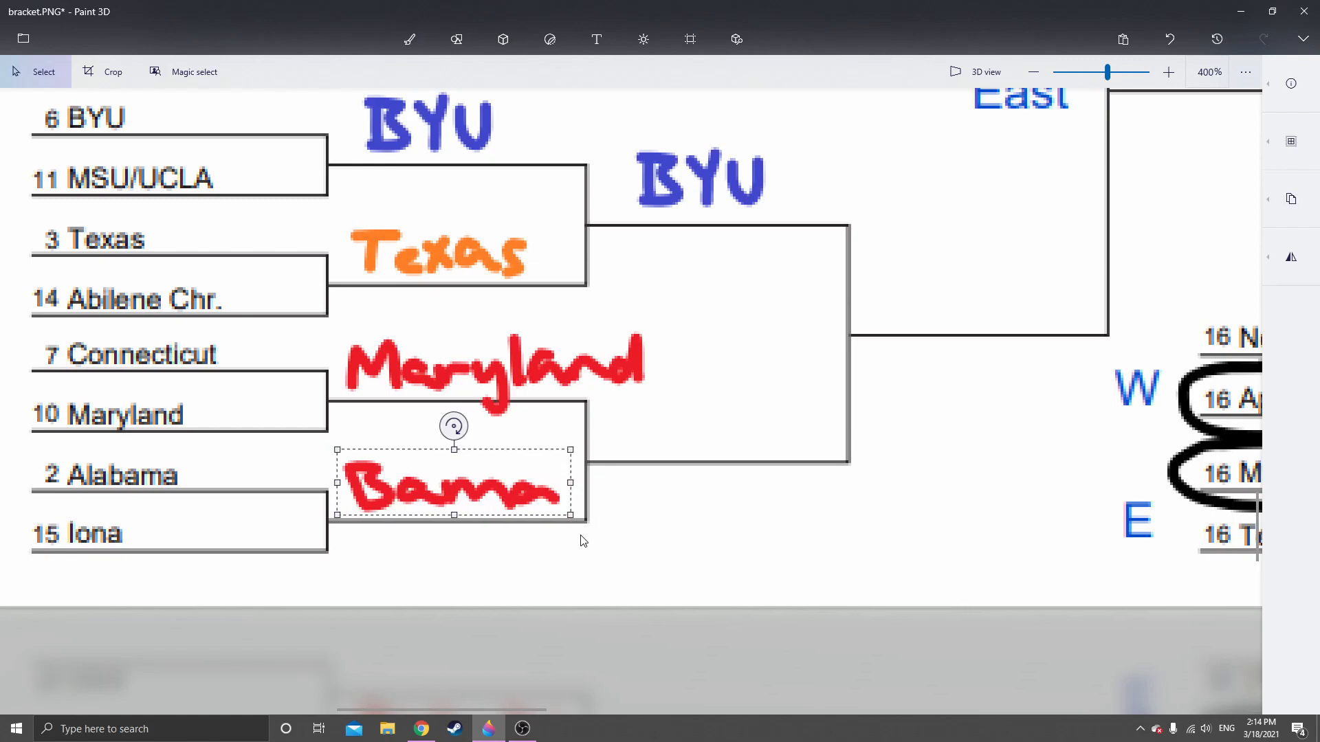
{"action": "left_click", "coordinate": [580, 543]}
{"action": "key", "text": "ctrl+v"}
{"action": "left_click_drag", "start_coordinate": [484, 510], "coordinate": [691, 434]}
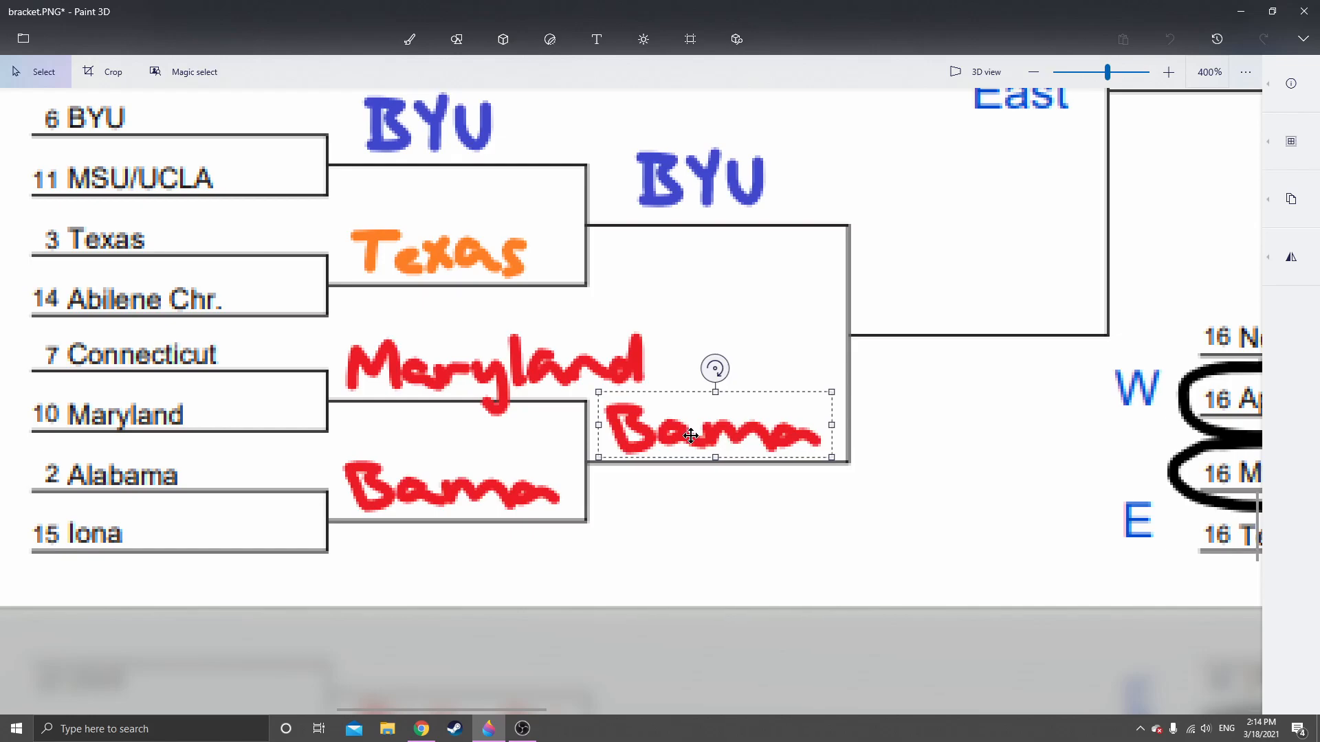
{"action": "left_click", "coordinate": [692, 527]}
Handwrite "Baylor" with the green Marker on the South region's Sweet 16 line fed by the Baylor and Wisc. picks
{"action": "scroll", "coordinate": [682, 426], "scroll_direction": "down", "scroll_amount": 6}
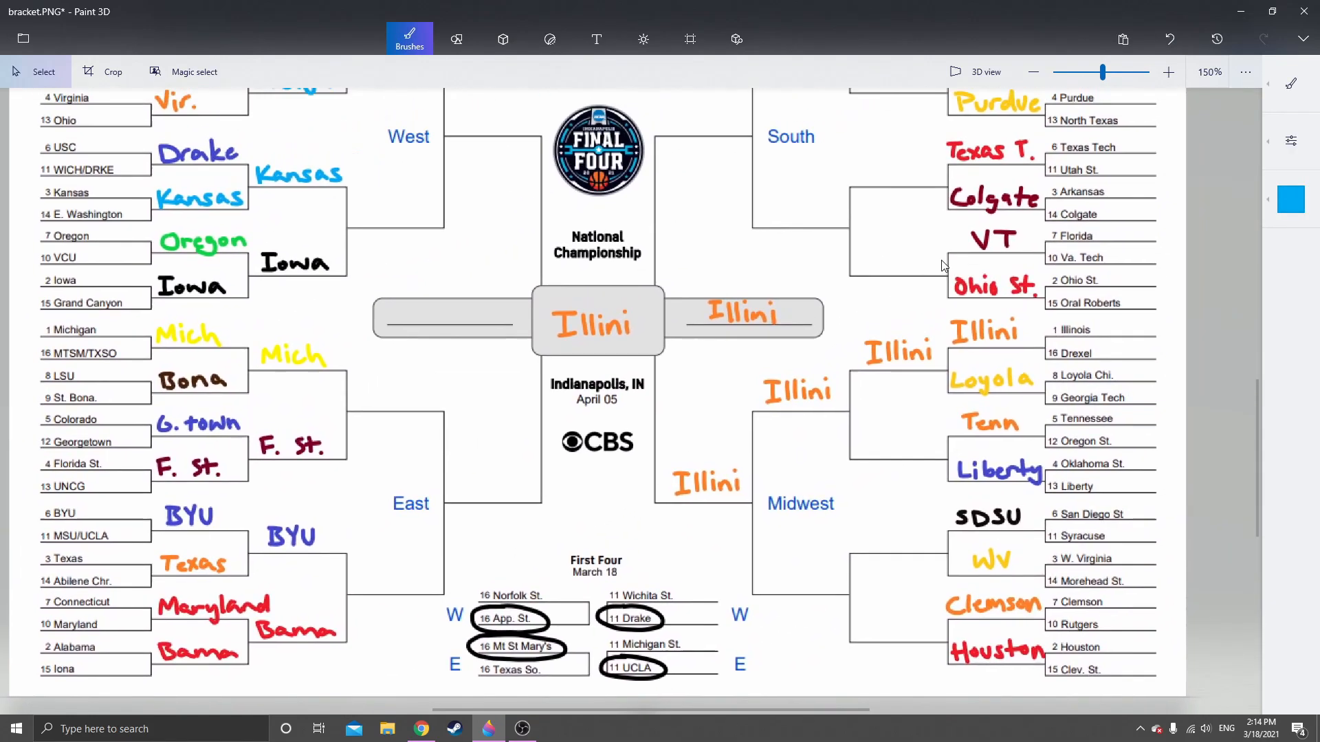
{"action": "left_click_drag", "start_coordinate": [942, 261], "coordinate": [651, 507]}
{"action": "left_click_drag", "start_coordinate": [747, 262], "coordinate": [737, 398]}
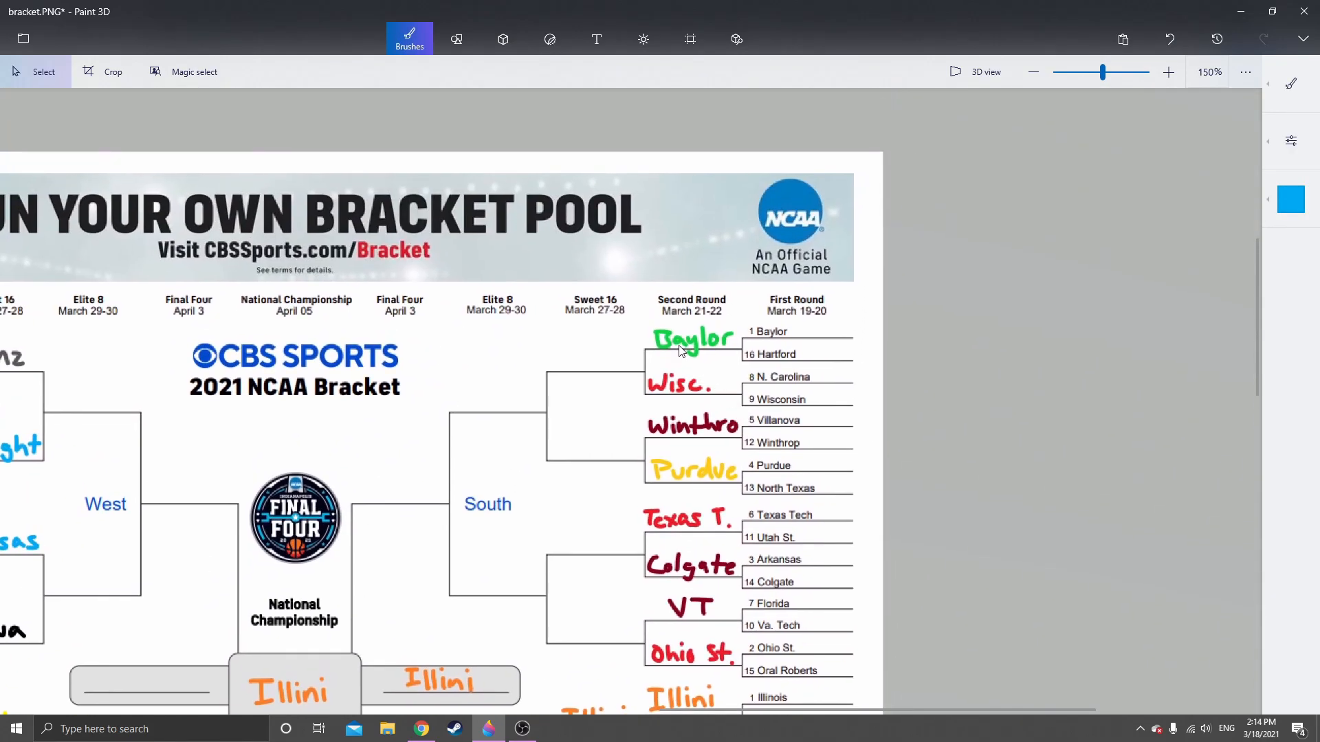
{"action": "scroll", "coordinate": [679, 345], "scroll_direction": "up", "scroll_amount": 2}
{"action": "scroll", "coordinate": [680, 366], "scroll_direction": "up", "scroll_amount": 1}
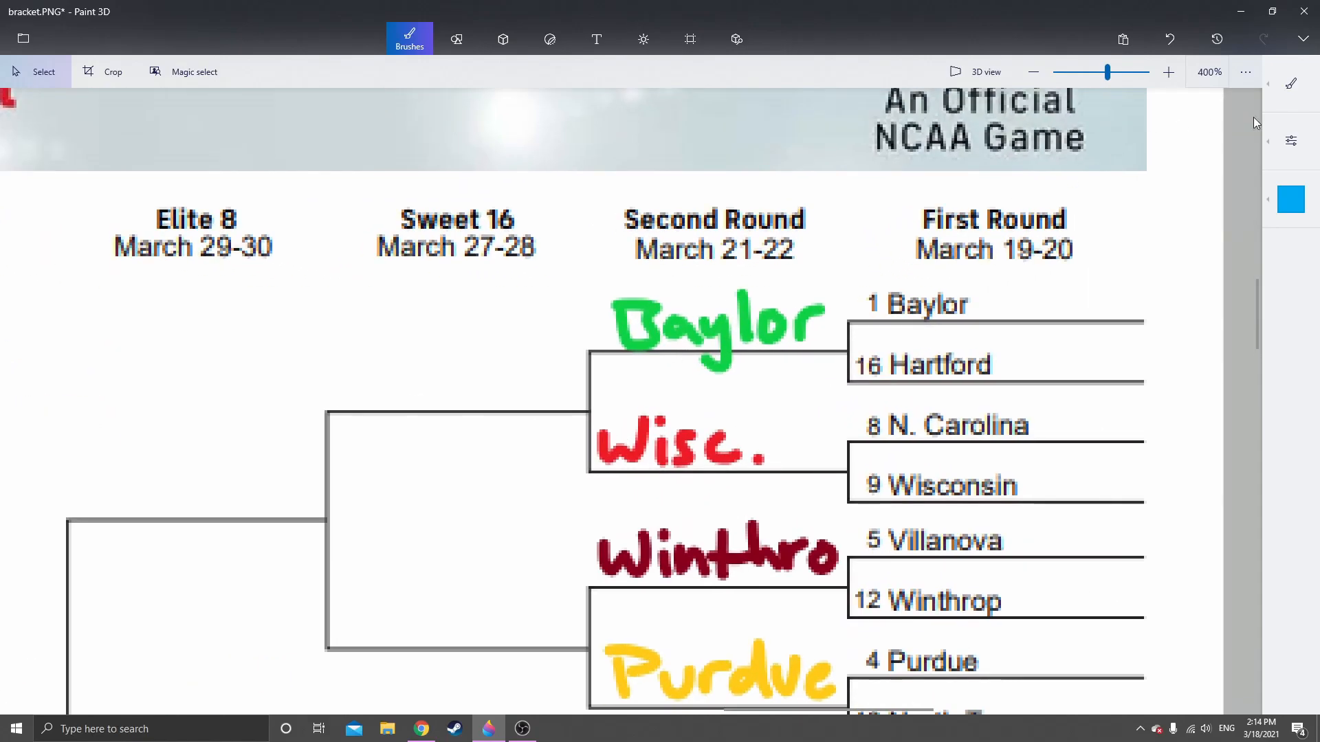
{"action": "left_click", "coordinate": [1286, 204]}
{"action": "left_click", "coordinate": [1232, 301]}
{"action": "left_click", "coordinate": [1292, 85]}
{"action": "left_click", "coordinate": [1108, 78]}
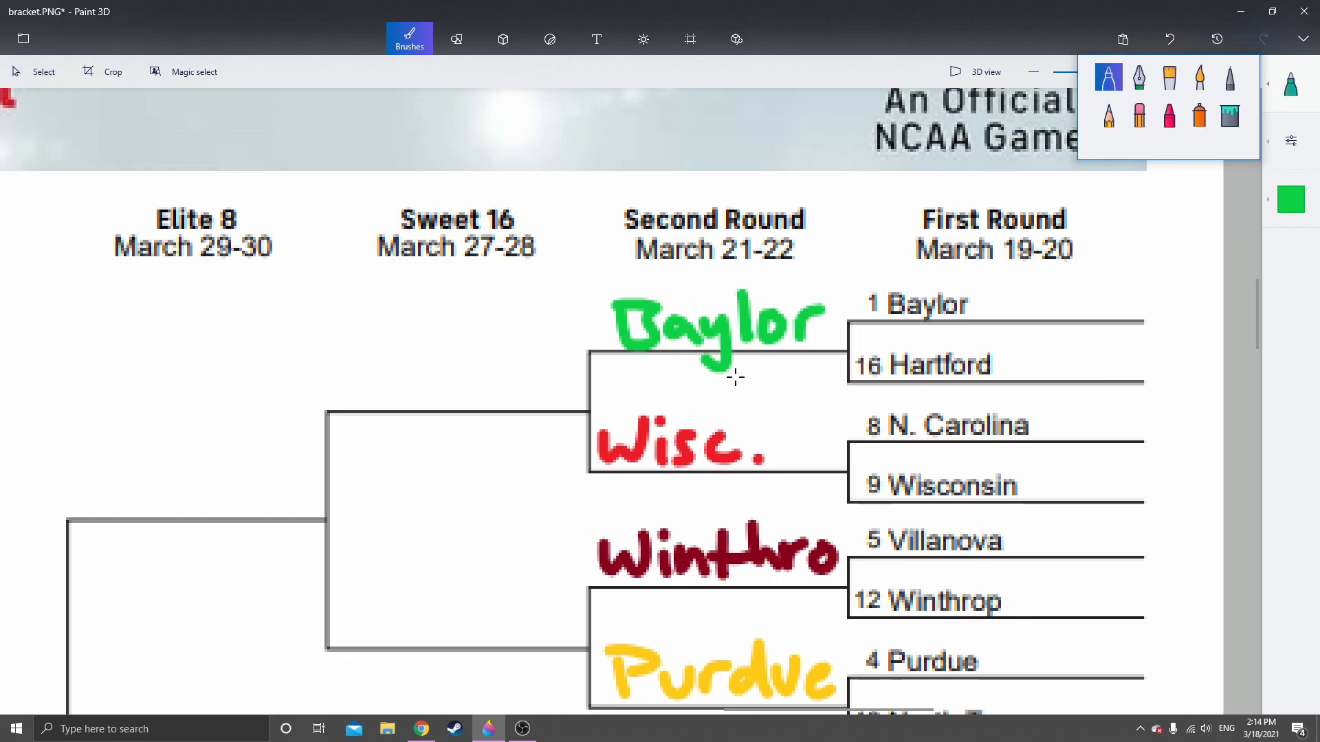
{"action": "mouse_move", "coordinate": [334, 351]}
{"action": "left_mouse_down"}
{"action": "mouse_move", "coordinate": [349, 387]}
{"action": "mouse_move", "coordinate": [328, 354]}
{"action": "mouse_move", "coordinate": [364, 365]}
{"action": "mouse_move", "coordinate": [341, 390]}
{"action": "mouse_move", "coordinate": [445, 368]}
{"action": "mouse_move", "coordinate": [440, 408]}
{"action": "left_mouse_up"}
{"action": "mouse_move", "coordinate": [471, 347]}
{"action": "left_mouse_down"}
{"action": "mouse_move", "coordinate": [491, 385]}
{"action": "mouse_move", "coordinate": [554, 359]}
{"action": "left_mouse_up"}
Copy the handwritten "Winthro" and place it on the Sweet 16 line fed by the Winthro and Purdue picks
{"action": "scroll", "coordinate": [521, 378], "scroll_direction": "down", "scroll_amount": 2}
{"action": "scroll", "coordinate": [521, 377], "scroll_direction": "down", "scroll_amount": 2}
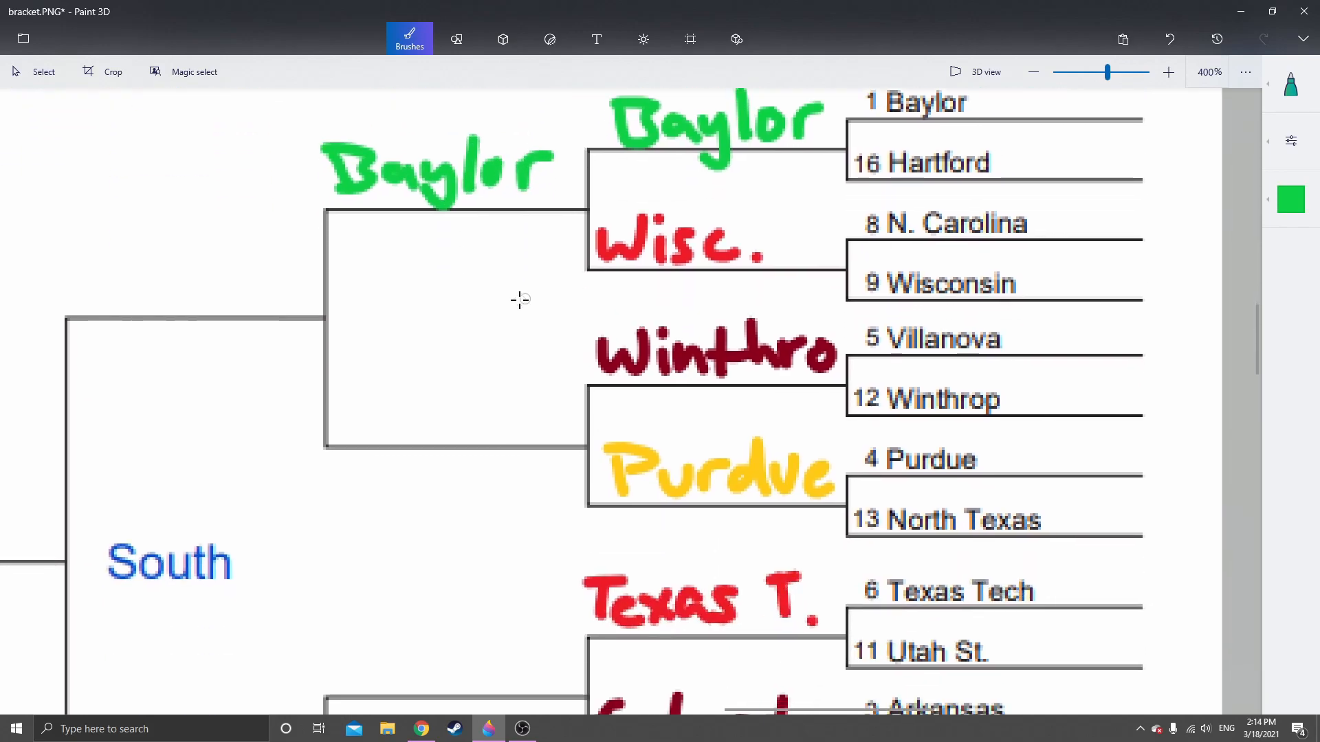
{"action": "left_click", "coordinate": [1280, 95]}
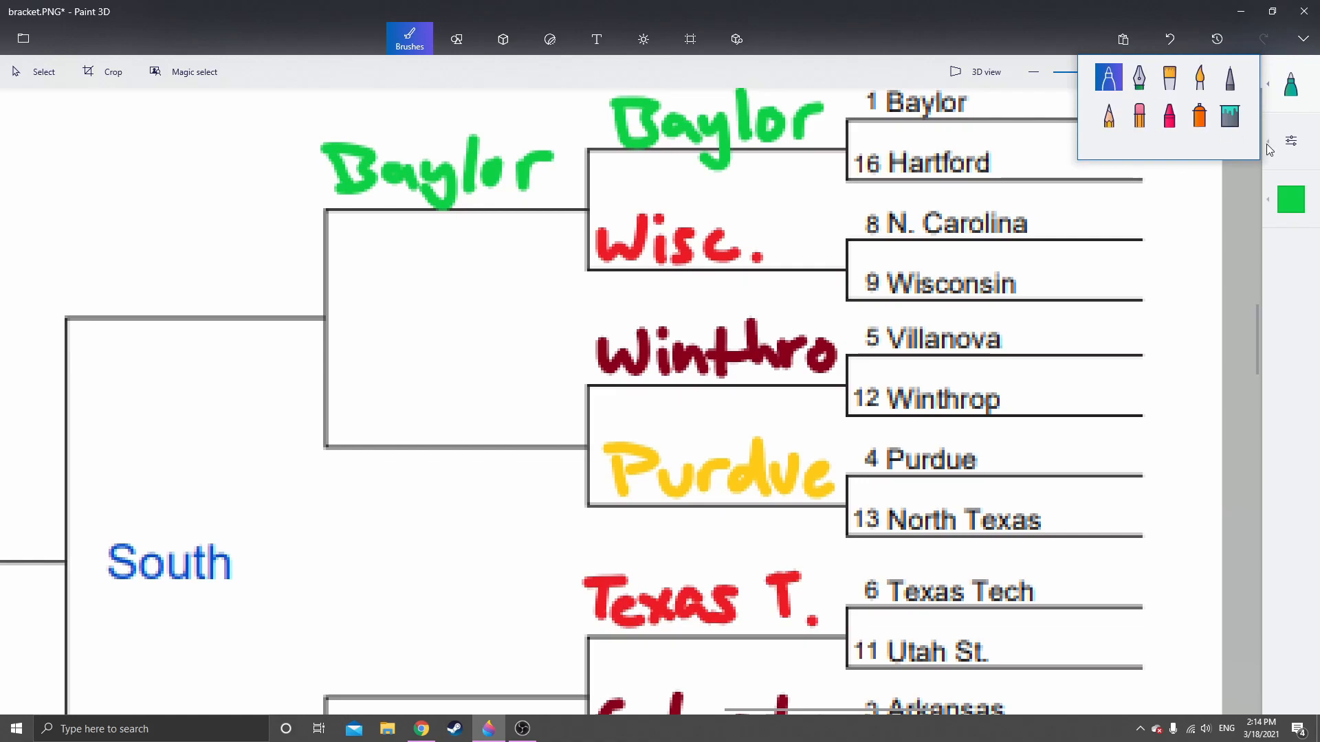
{"action": "left_click", "coordinate": [36, 72]}
{"action": "scroll", "coordinate": [517, 300], "scroll_direction": "down", "scroll_amount": 1}
{"action": "scroll", "coordinate": [517, 301], "scroll_direction": "right", "scroll_amount": 2}
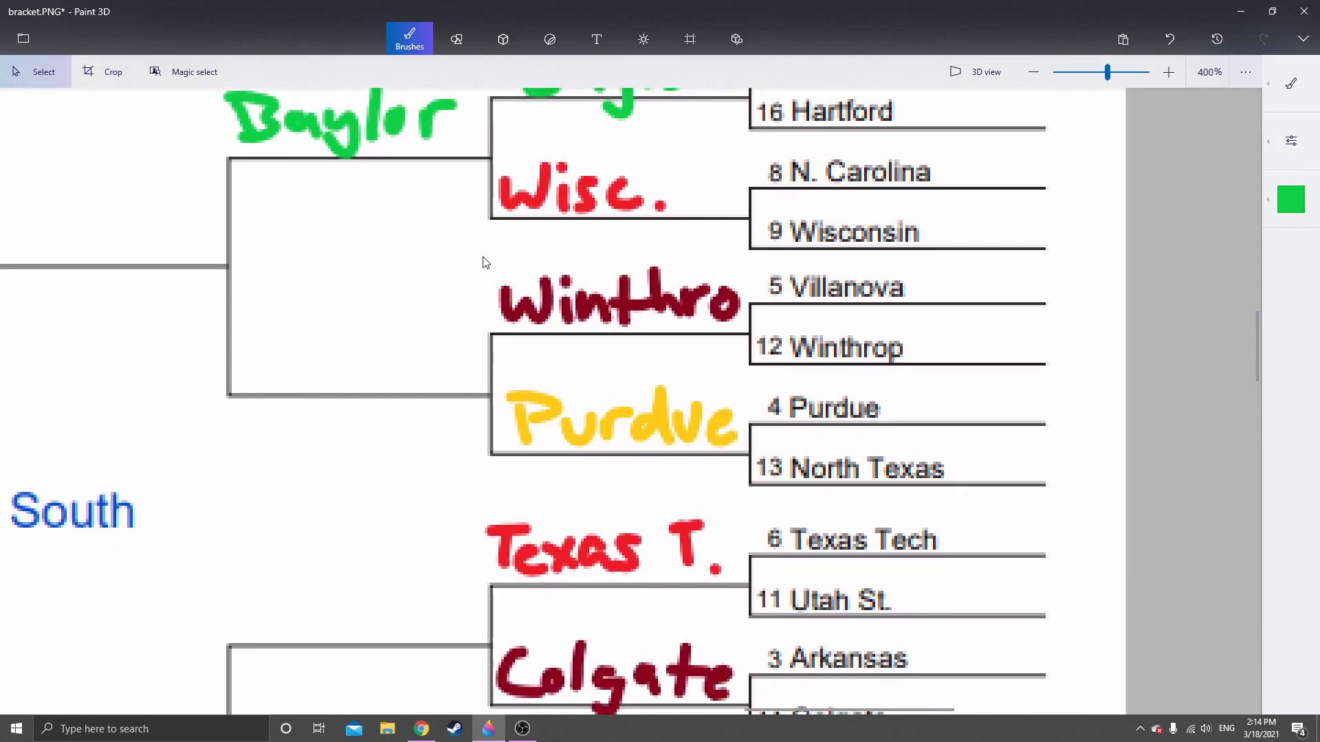
{"action": "left_click_drag", "start_coordinate": [492, 257], "coordinate": [743, 334]}
{"action": "key", "text": "ctrl+c"}
{"action": "key", "text": "ctrl+v"}
{"action": "left_click_drag", "start_coordinate": [633, 296], "coordinate": [377, 351]}
{"action": "left_click", "coordinate": [386, 403]}
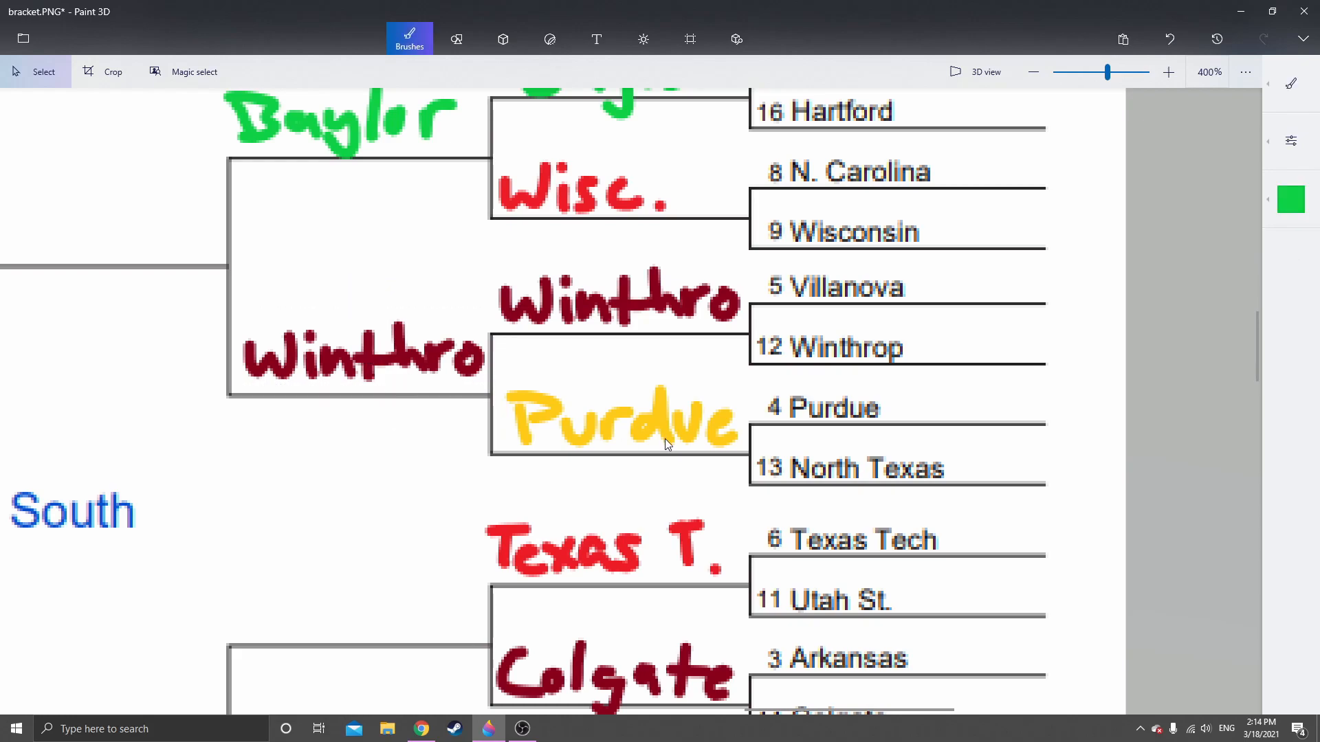
Copy the handwritten "Texas T." and place it on the Sweet 16 line fed by the Texas T. and Colgate picks
{"action": "scroll", "coordinate": [419, 497], "scroll_direction": "down", "scroll_amount": 1}
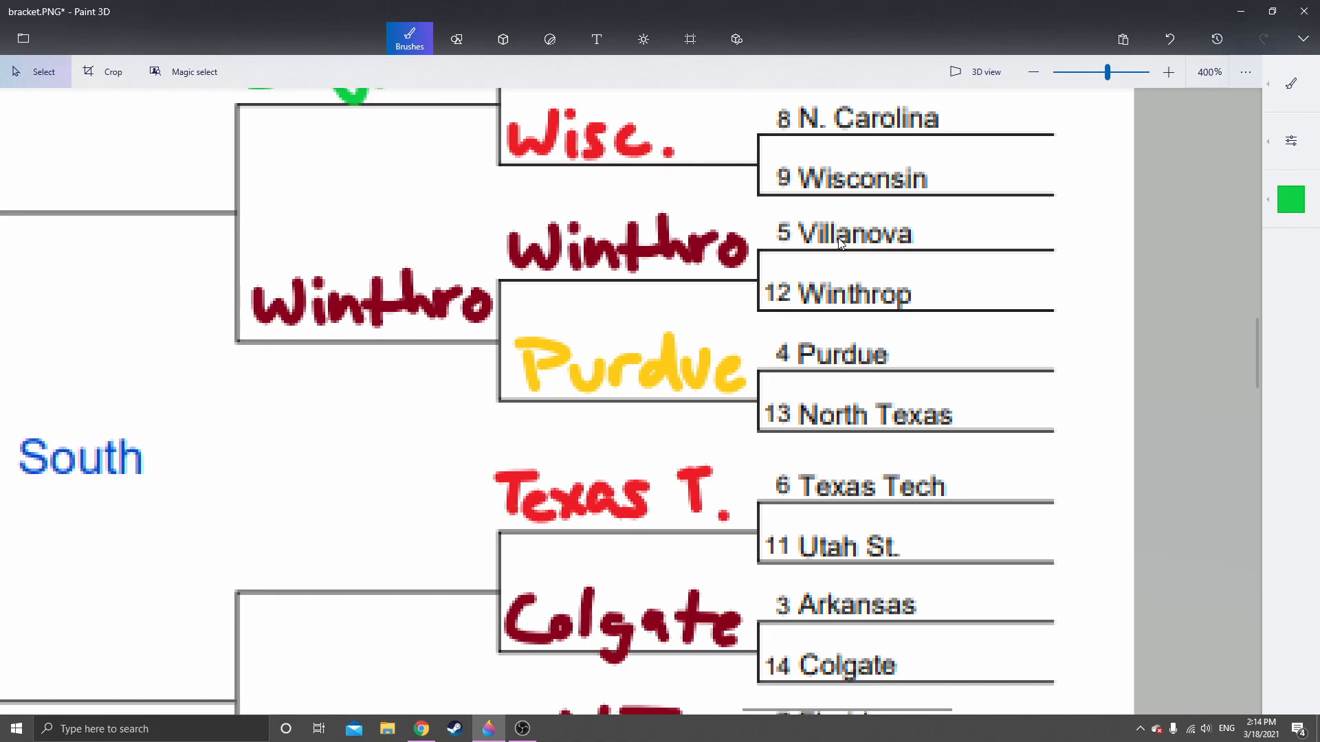
{"action": "scroll", "coordinate": [701, 426], "scroll_direction": "down", "scroll_amount": 1}
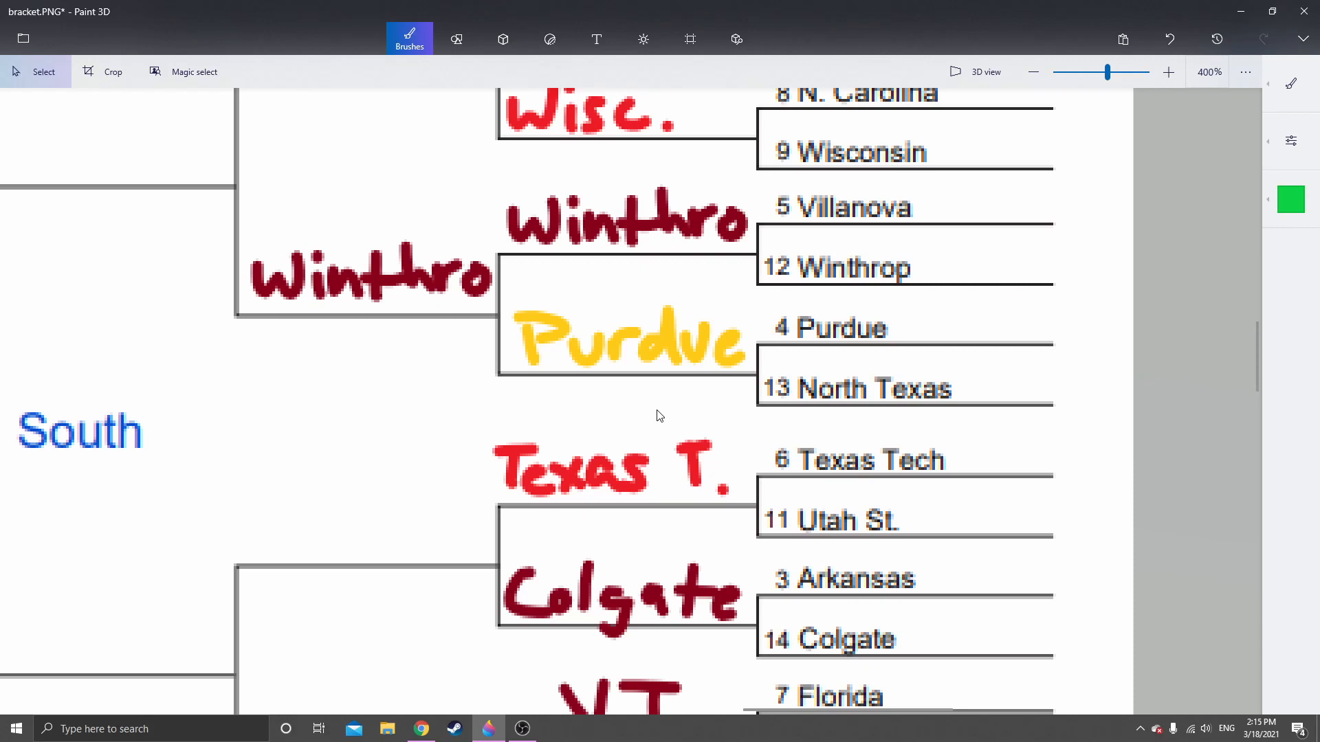
{"action": "scroll", "coordinate": [619, 385], "scroll_direction": "down", "scroll_amount": 5}
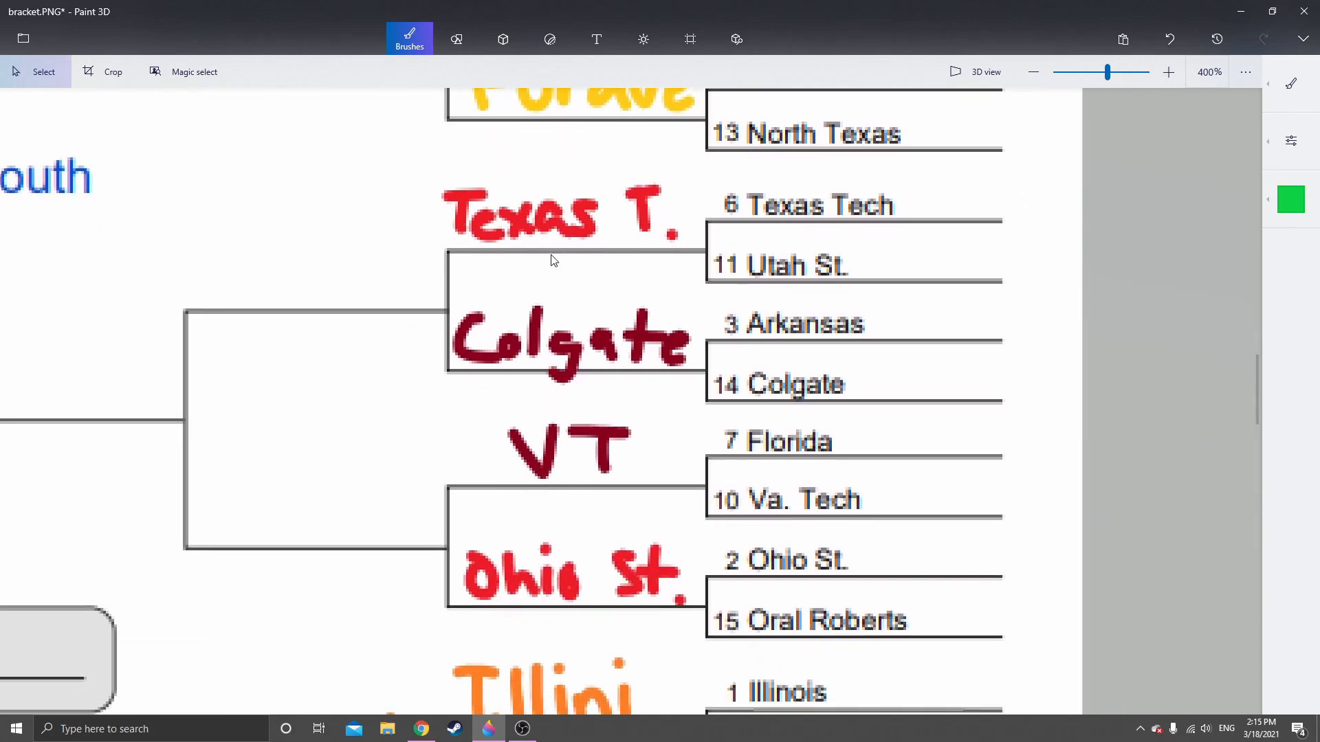
{"action": "scroll", "coordinate": [574, 383], "scroll_direction": "up", "scroll_amount": 3}
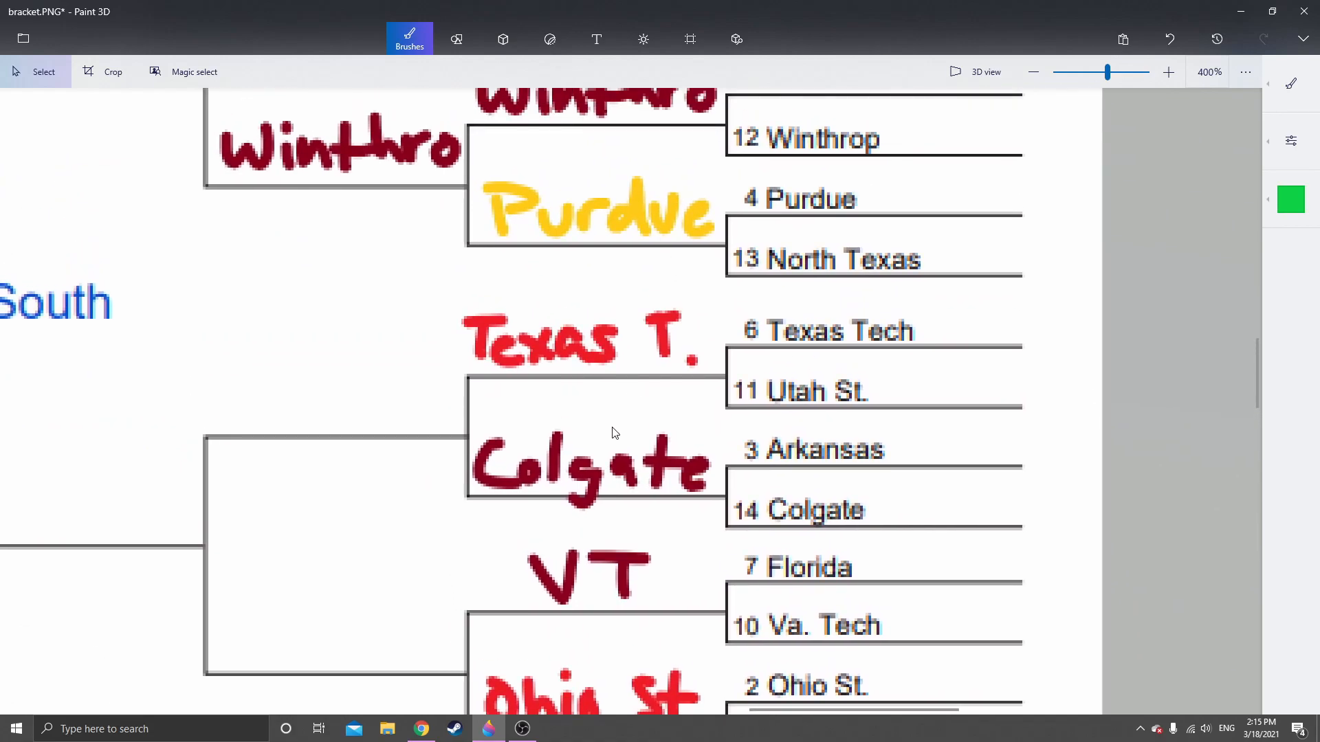
{"action": "scroll", "coordinate": [611, 444], "scroll_direction": "down", "scroll_amount": 2}
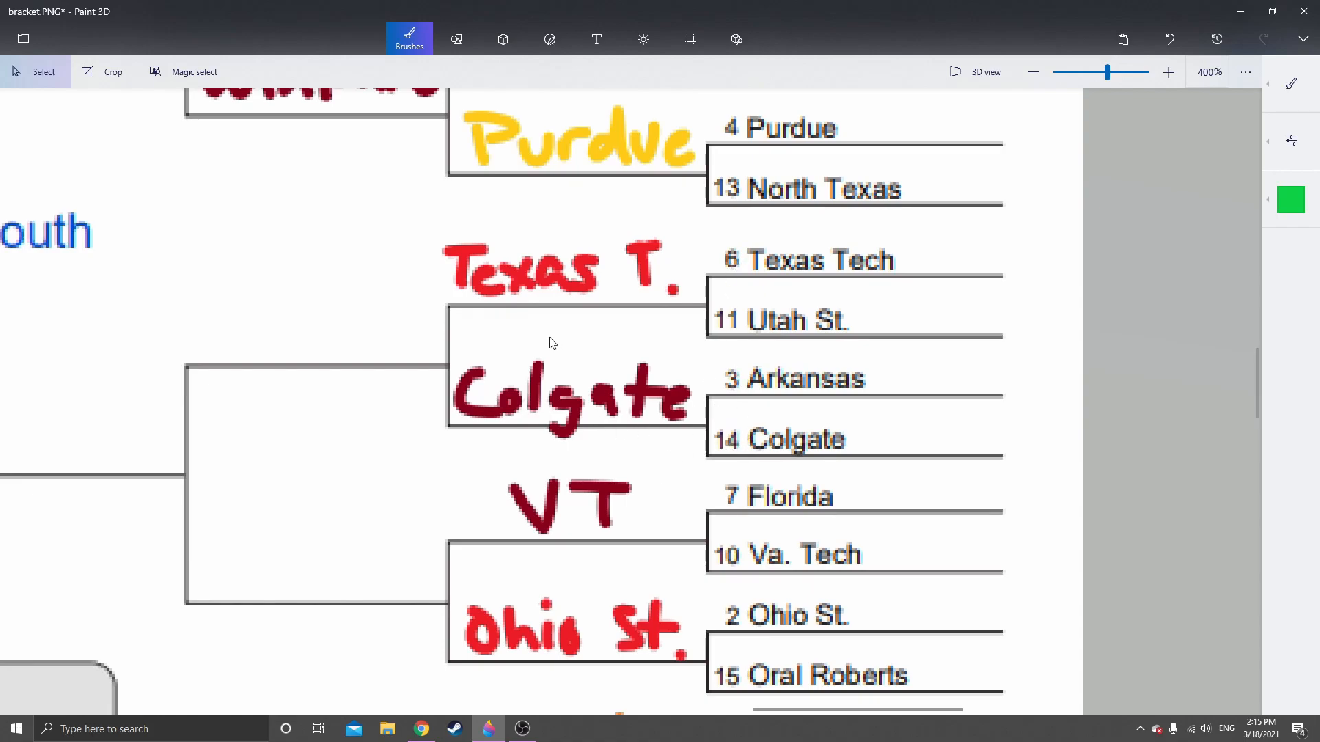
{"action": "left_click_drag", "start_coordinate": [441, 232], "coordinate": [690, 303]}
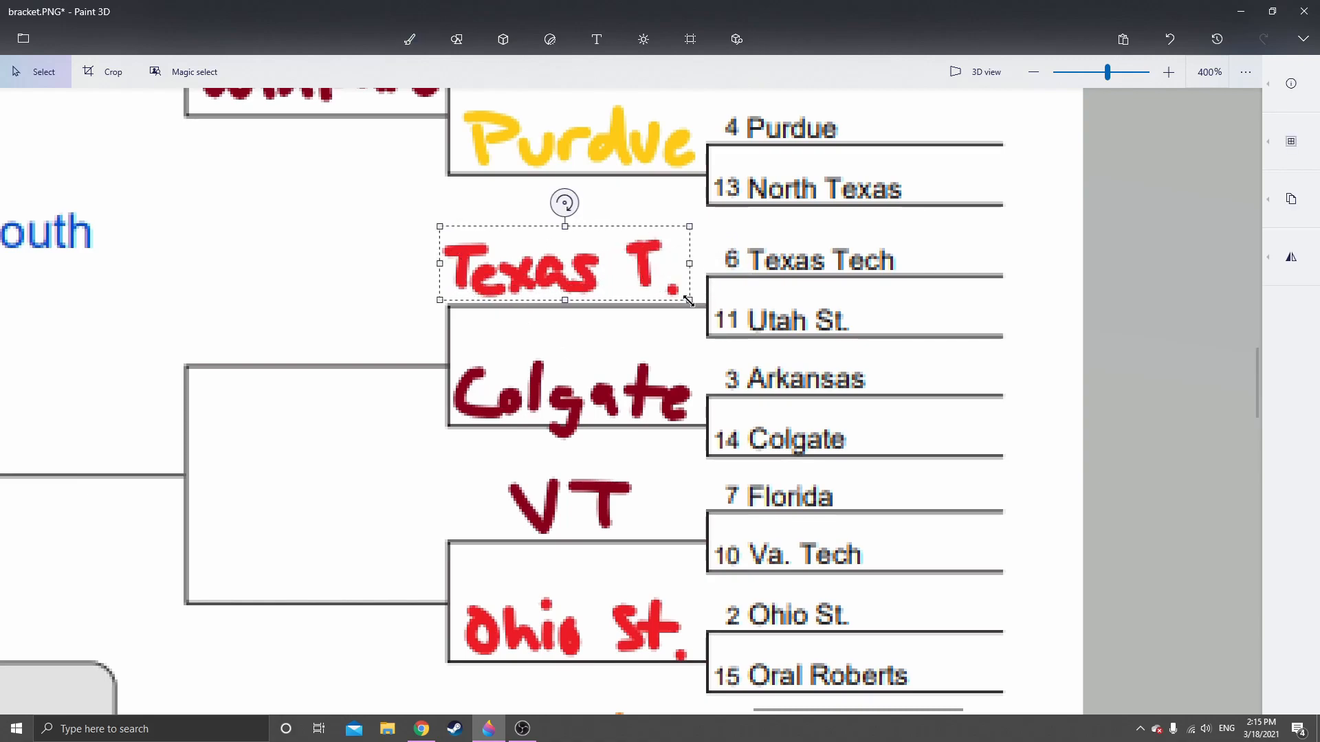
{"action": "left_click", "coordinate": [614, 348]}
{"action": "key", "text": "ctrl+v"}
{"action": "mouse_move", "coordinate": [599, 274]}
{"action": "left_mouse_down"}
{"action": "mouse_move", "coordinate": [320, 317]}
{"action": "mouse_move", "coordinate": [348, 338]}
{"action": "left_mouse_up"}
{"action": "left_click", "coordinate": [382, 438]}
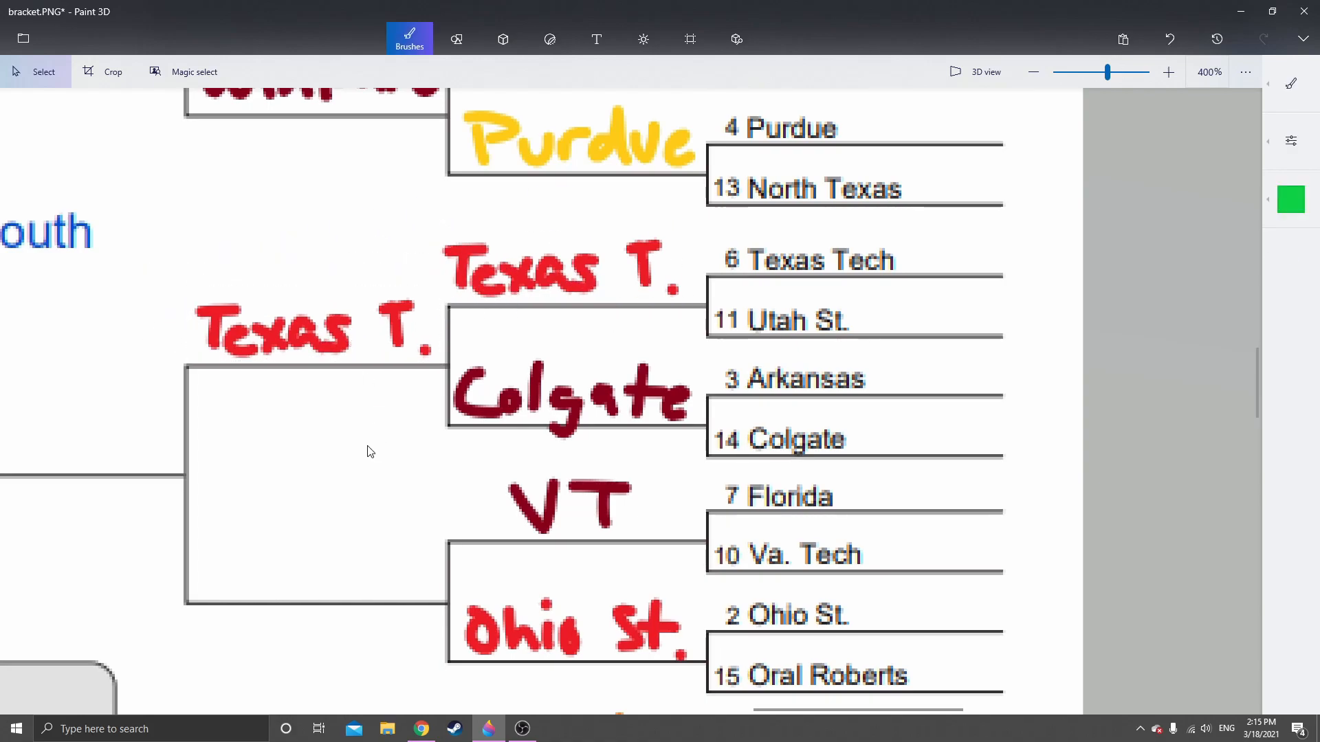
Copy the handwritten "Ohio St." and place it on the Sweet 16 line fed by the VT and Ohio St. picks
{"action": "scroll", "coordinate": [368, 451], "scroll_direction": "down", "scroll_amount": 3}
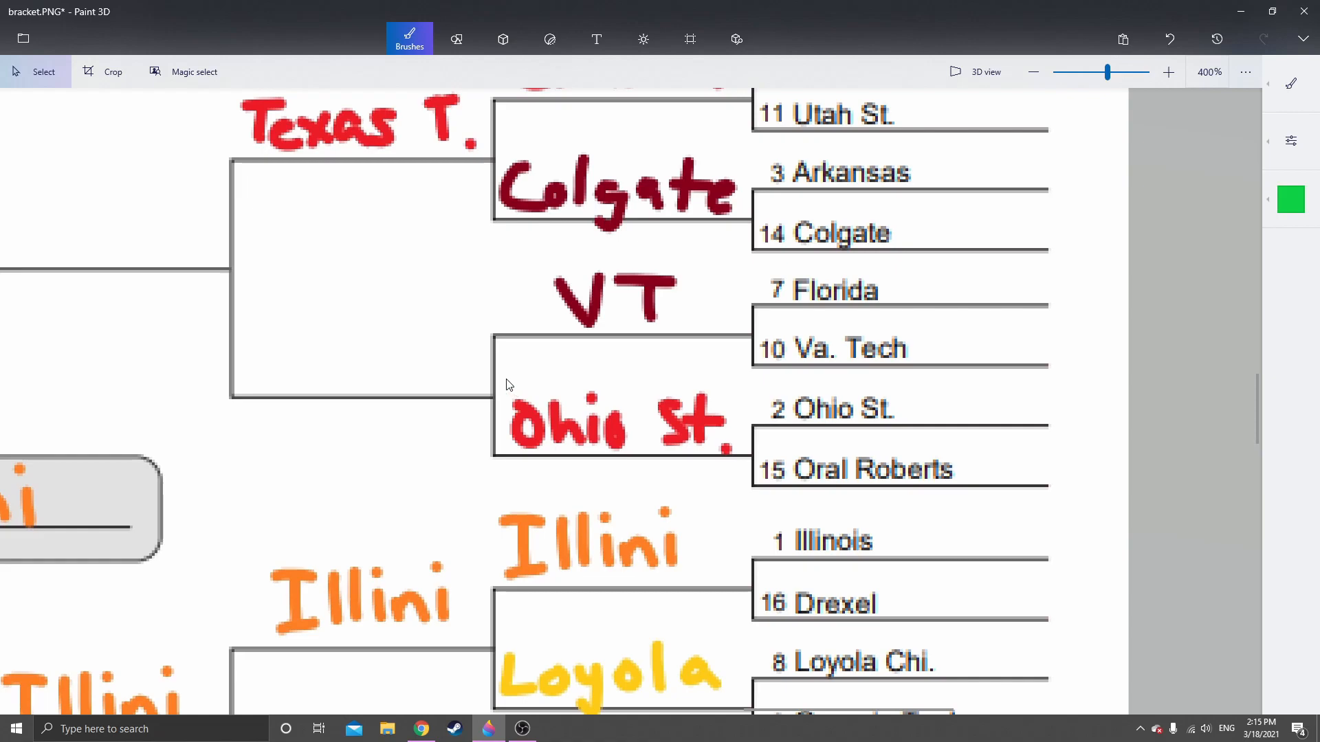
{"action": "left_click_drag", "start_coordinate": [506, 382], "coordinate": [735, 454]}
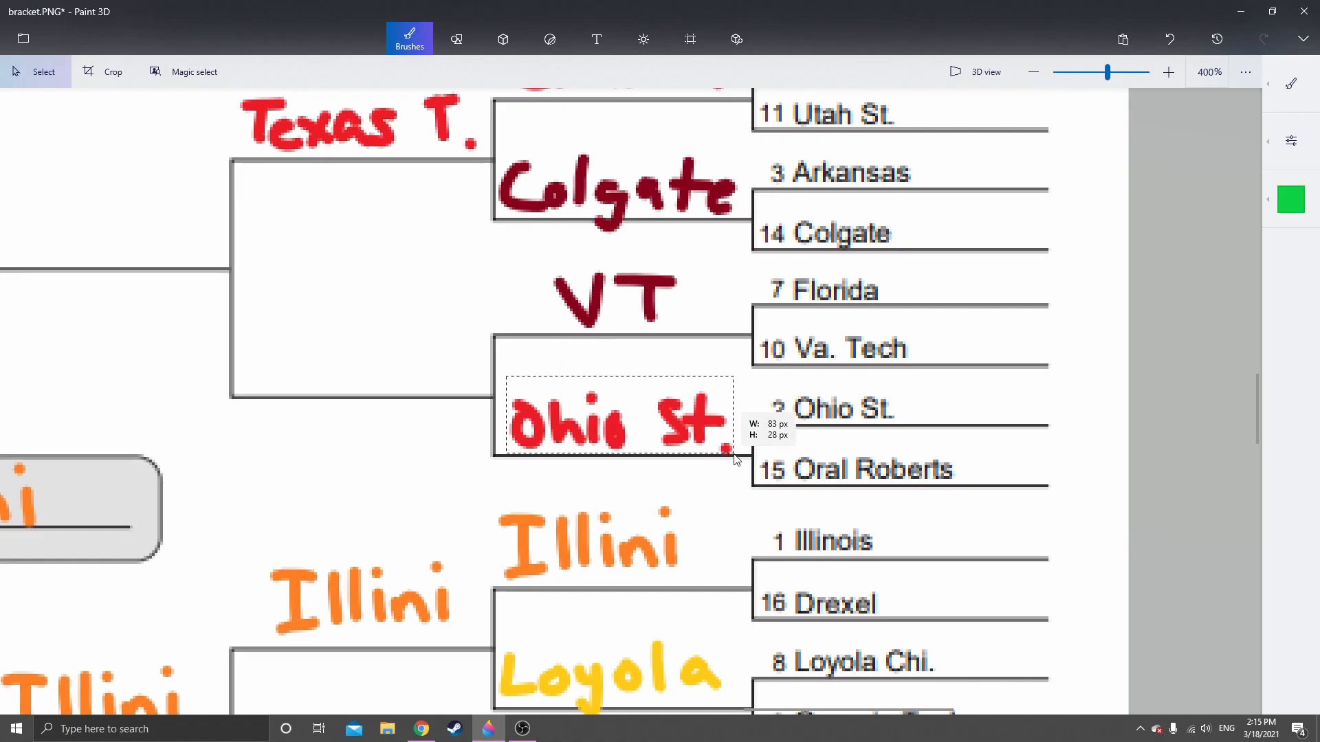
{"action": "key", "text": "ctrl+c"}
{"action": "left_click", "coordinate": [310, 463]}
{"action": "key", "text": "ctrl+v"}
{"action": "left_click_drag", "start_coordinate": [628, 428], "coordinate": [371, 357]}
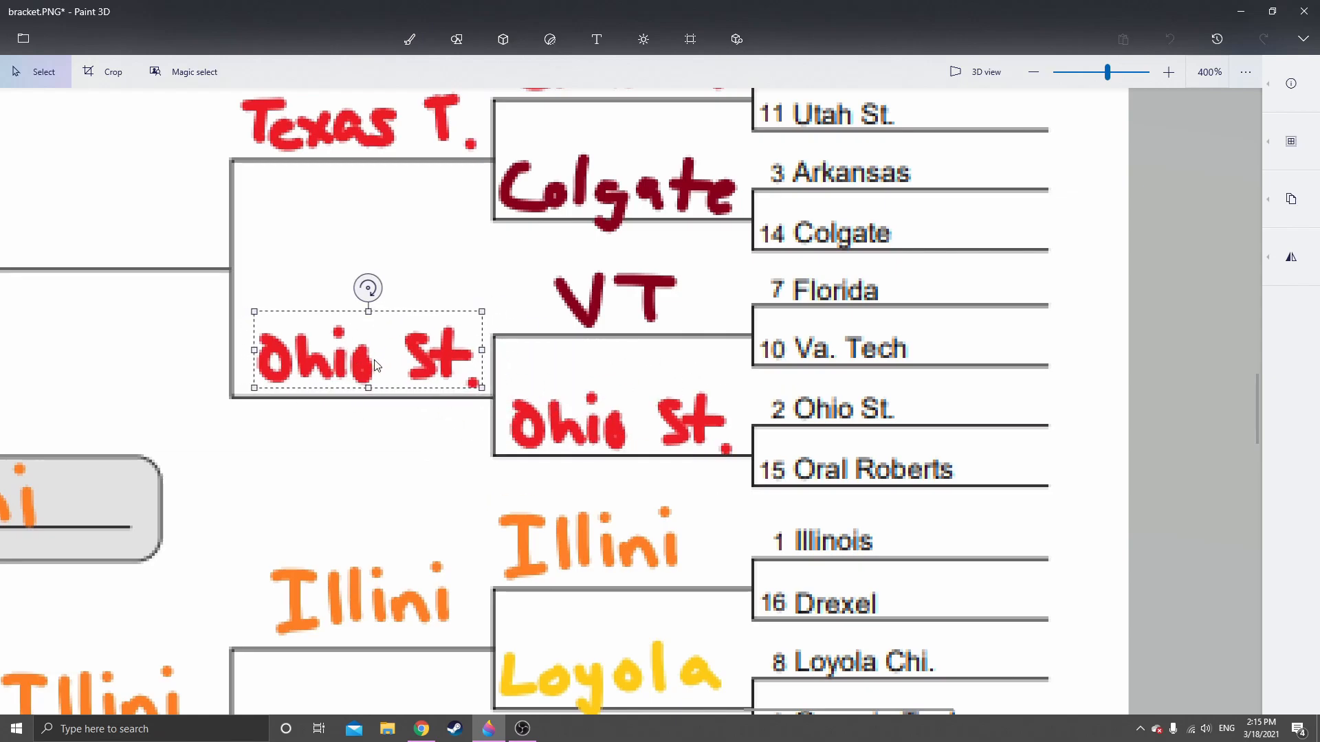
{"action": "left_click", "coordinate": [383, 500]}
Handwrite "Liberty" with the indigo Marker on the Midwest region's Sweet 16 line fed by the Tenn and Liberty picks
{"action": "scroll", "coordinate": [438, 219], "scroll_direction": "down", "scroll_amount": 5}
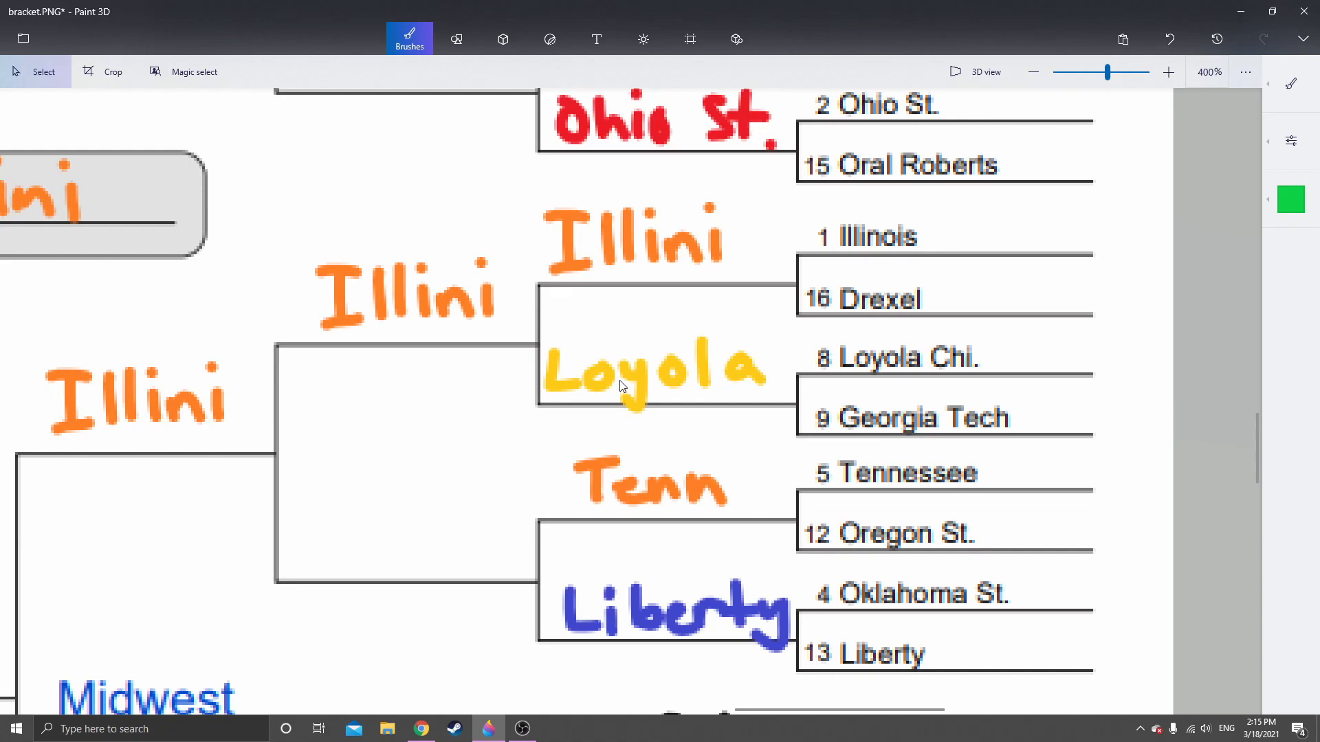
{"action": "scroll", "coordinate": [623, 384], "scroll_direction": "down", "scroll_amount": 3}
{"action": "left_click_drag", "start_coordinate": [528, 335], "coordinate": [545, 301]}
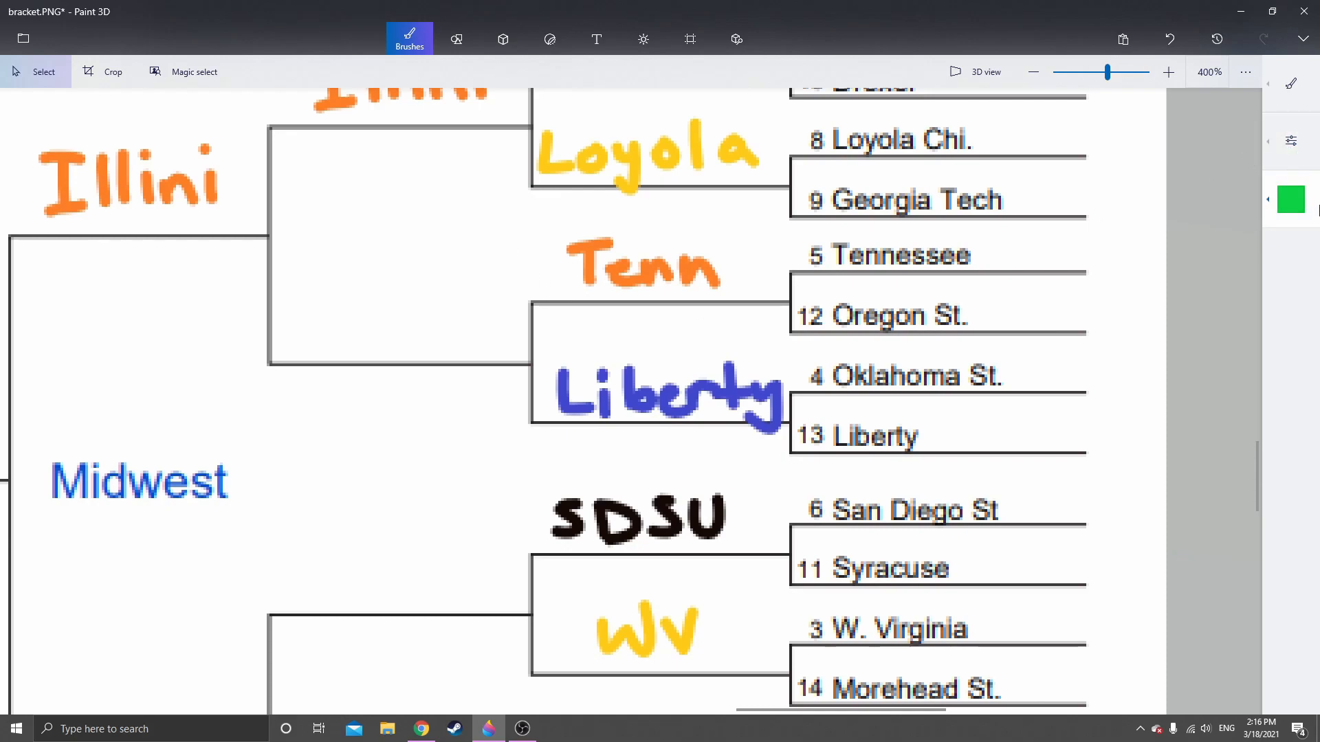
{"action": "left_click", "coordinate": [1291, 199]}
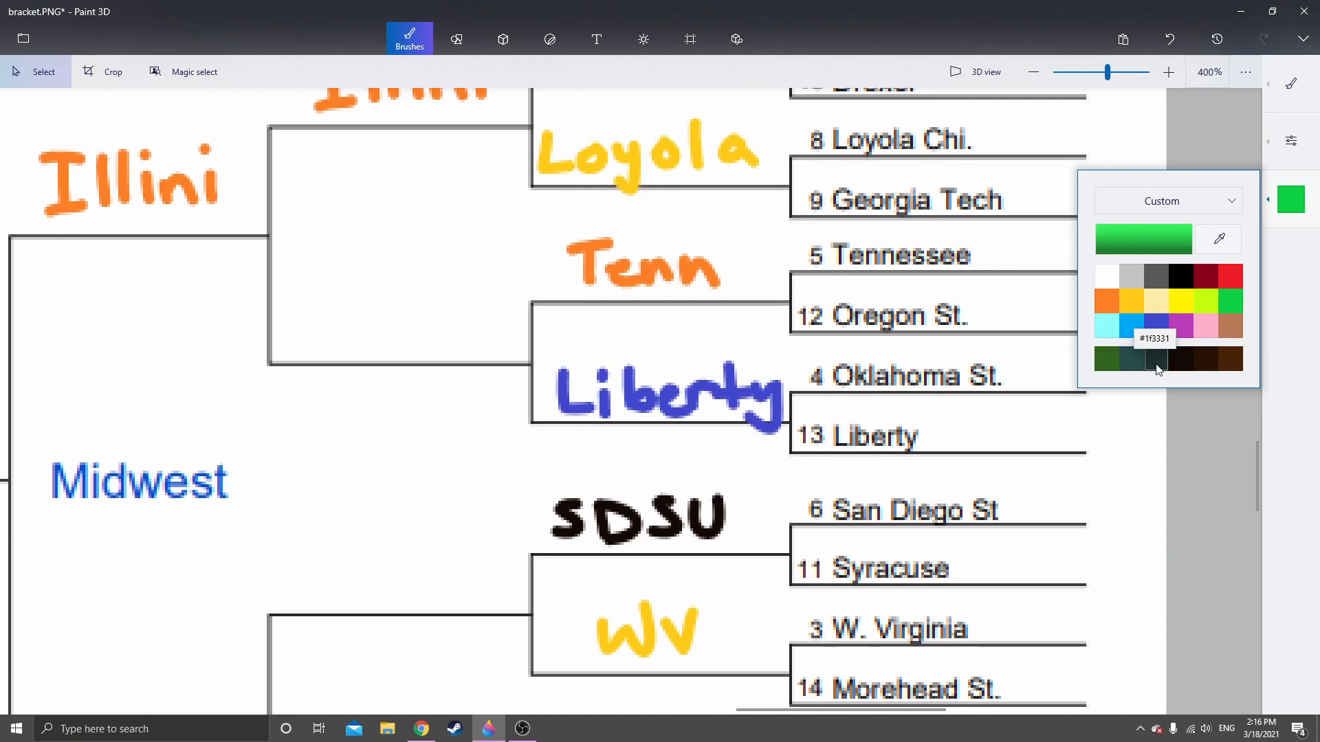
{"action": "left_click", "coordinate": [1155, 326]}
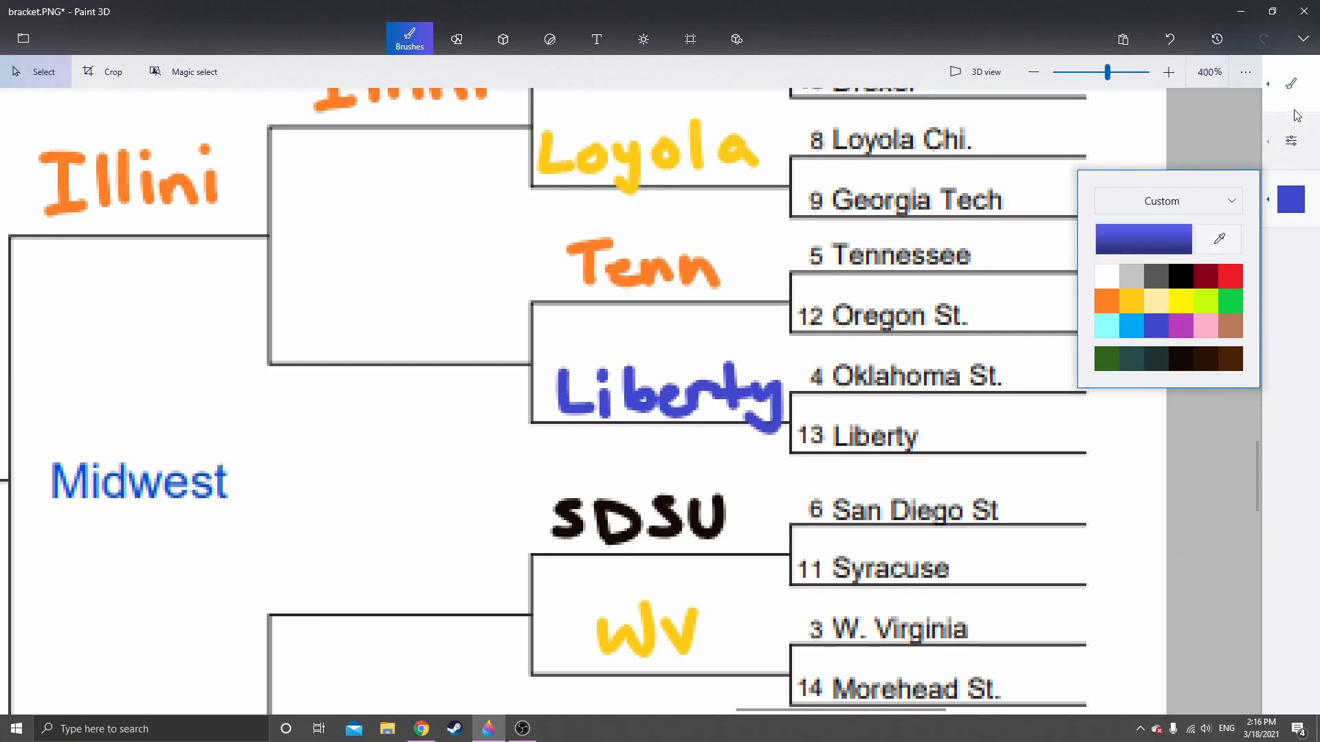
{"action": "left_click", "coordinate": [1291, 83]}
{"action": "left_click", "coordinate": [1108, 77]}
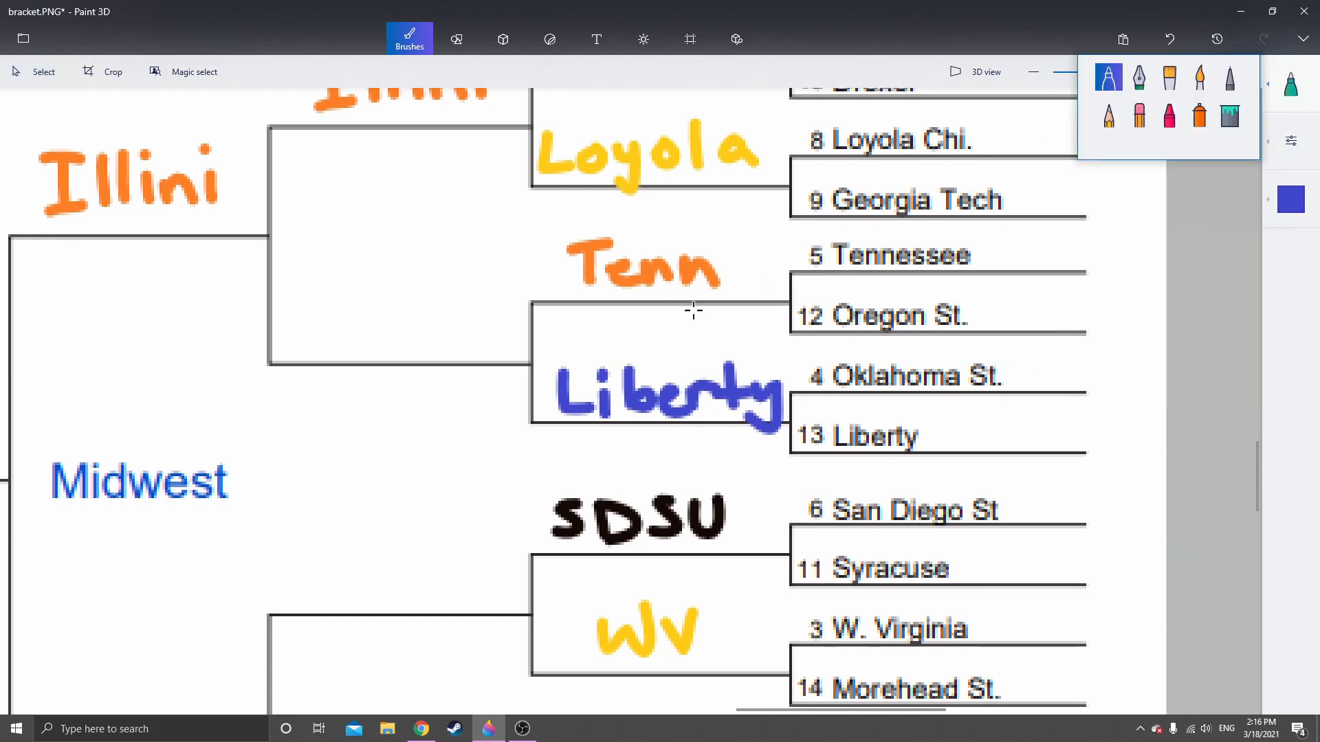
{"action": "left_click", "coordinate": [289, 310]}
{"action": "mouse_move", "coordinate": [289, 309]}
{"action": "left_mouse_down"}
{"action": "mouse_move", "coordinate": [290, 348]}
{"action": "mouse_move", "coordinate": [320, 354]}
{"action": "left_mouse_up"}
{"action": "left_click", "coordinate": [318, 308]}
{"action": "mouse_move", "coordinate": [339, 309]}
{"action": "left_mouse_down"}
{"action": "mouse_move", "coordinate": [352, 343]}
{"action": "mouse_move", "coordinate": [413, 332]}
{"action": "mouse_move", "coordinate": [447, 303]}
{"action": "mouse_move", "coordinate": [509, 354]}
{"action": "mouse_move", "coordinate": [483, 358]}
{"action": "left_mouse_up"}
Copy the handwritten "WV" and place it on the Sweet 16 line fed by the SDSU and WV picks
{"action": "left_click", "coordinate": [1292, 84]}
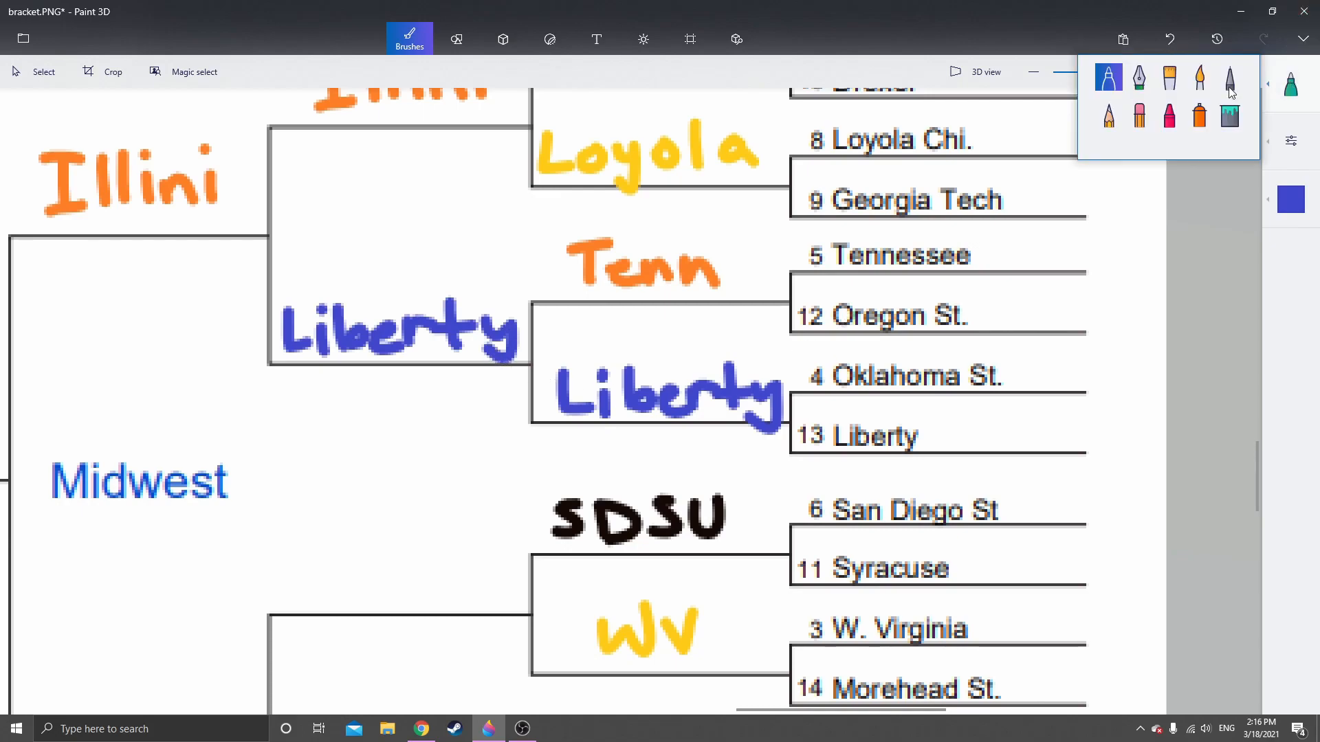
{"action": "left_click", "coordinate": [41, 71]}
{"action": "scroll", "coordinate": [393, 248], "scroll_direction": "down", "scroll_amount": 3}
{"action": "scroll", "coordinate": [393, 249], "scroll_direction": "right", "scroll_amount": 1}
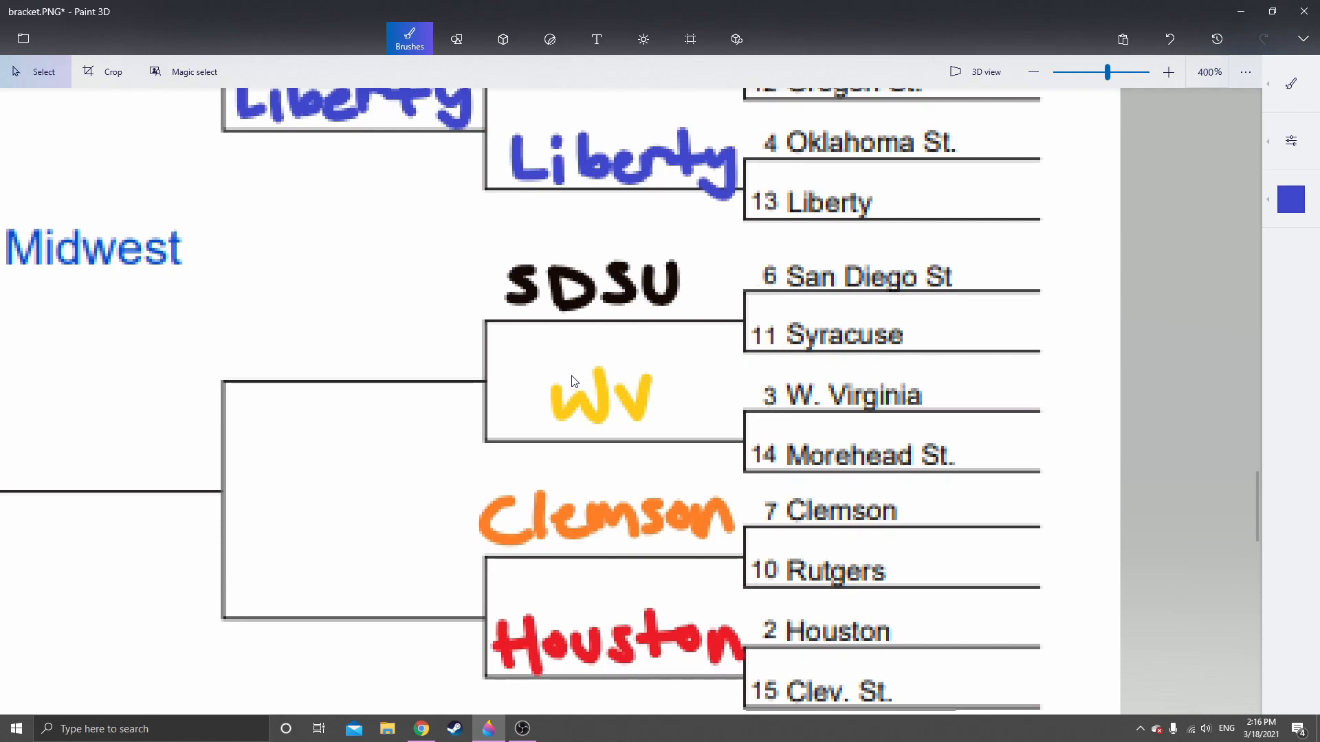
{"action": "left_click_drag", "start_coordinate": [528, 347], "coordinate": [674, 432]}
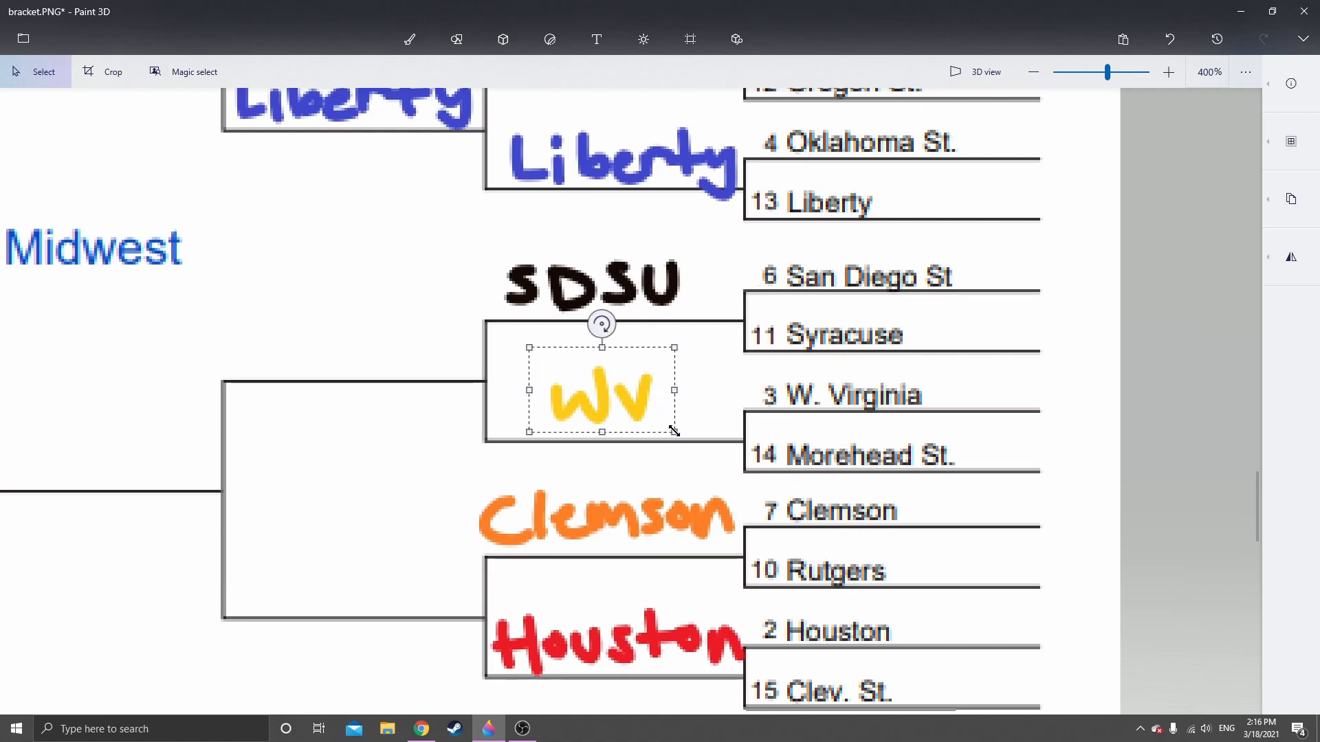
{"action": "left_click_drag", "start_coordinate": [518, 386], "coordinate": [303, 332]}
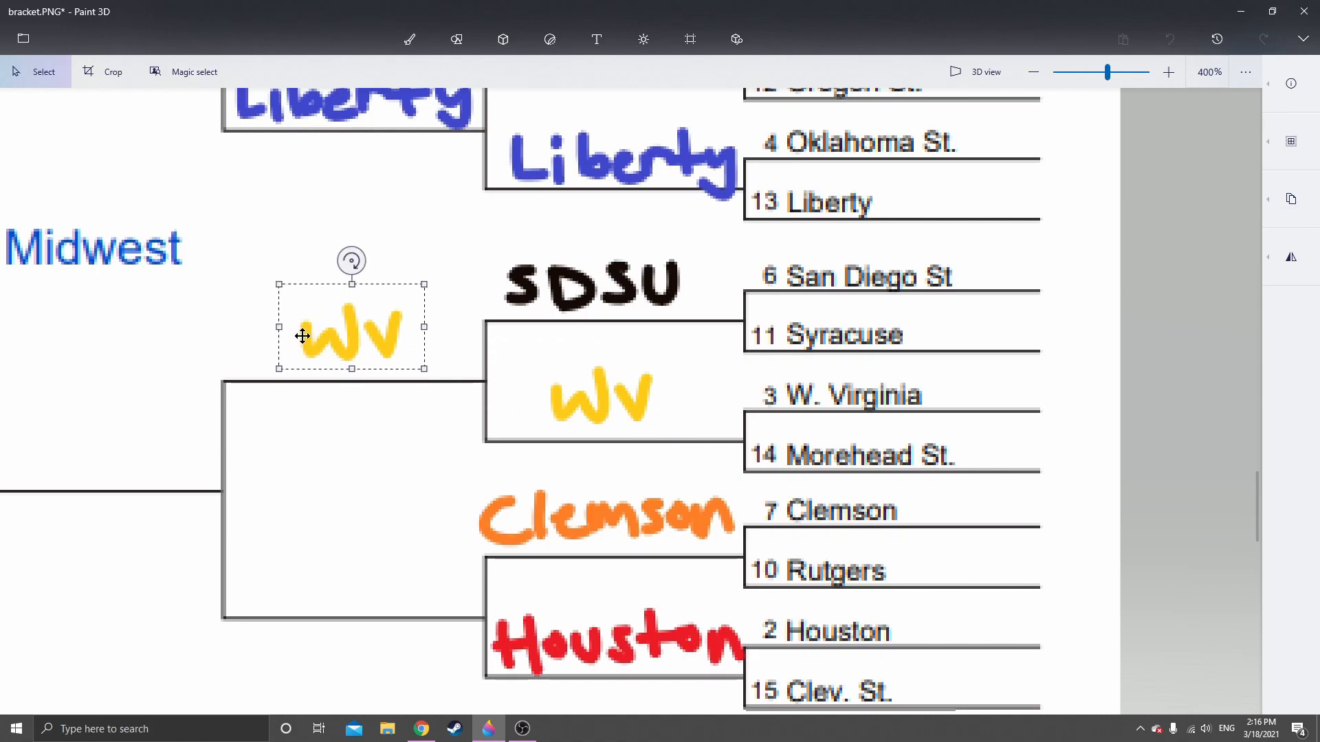
{"action": "scroll", "coordinate": [544, 459], "scroll_direction": "down", "scroll_amount": 2}
{"action": "left_click_drag", "start_coordinate": [498, 441], "coordinate": [750, 506]}
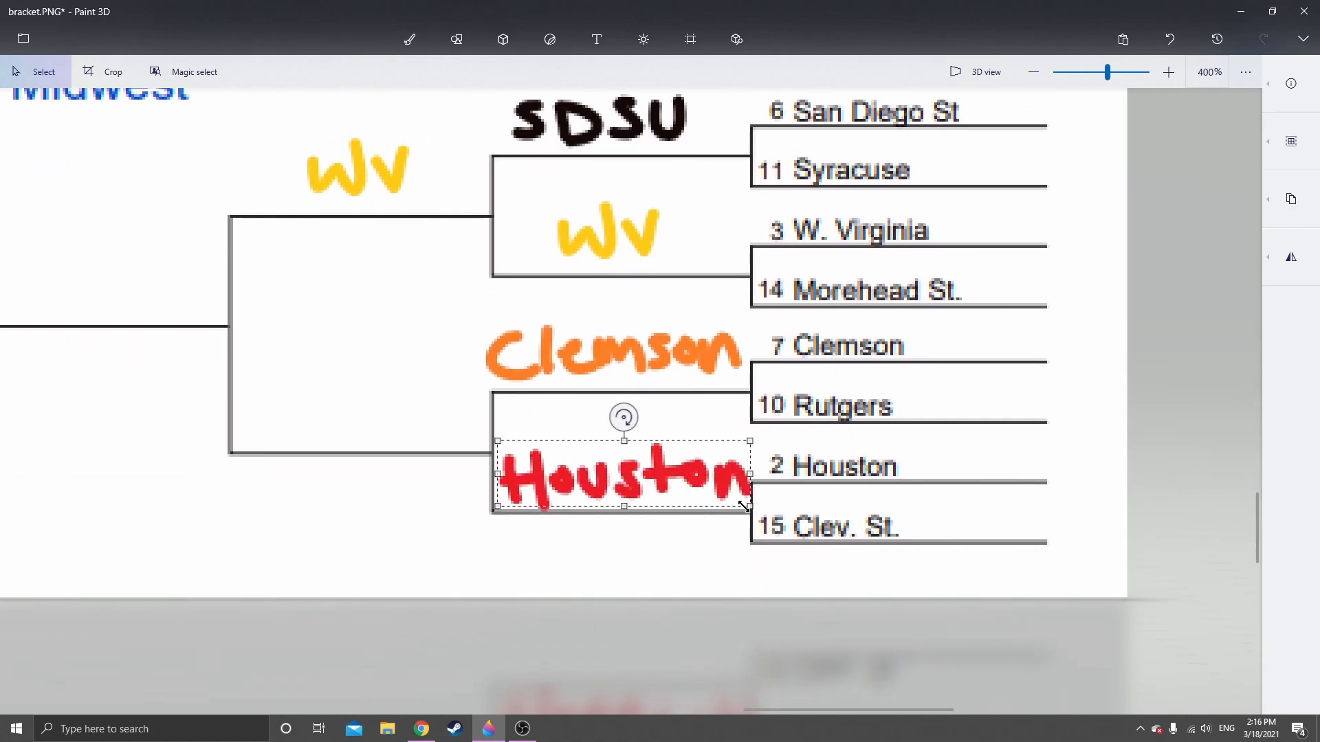
{"action": "key", "text": "ctrl+v"}
{"action": "mouse_move", "coordinate": [642, 502]}
{"action": "left_mouse_down"}
{"action": "mouse_move", "coordinate": [349, 402]}
{"action": "mouse_move", "coordinate": [360, 406]}
{"action": "left_mouse_up"}
{"action": "key", "text": "ctrl+v"}
Copy the handwritten "Houston" and place it on the Sweet 16 line fed by the Clemson and Houston picks
{"action": "left_click_drag", "start_coordinate": [499, 448], "coordinate": [749, 507]}
{"action": "key", "text": "ctrl+c"}
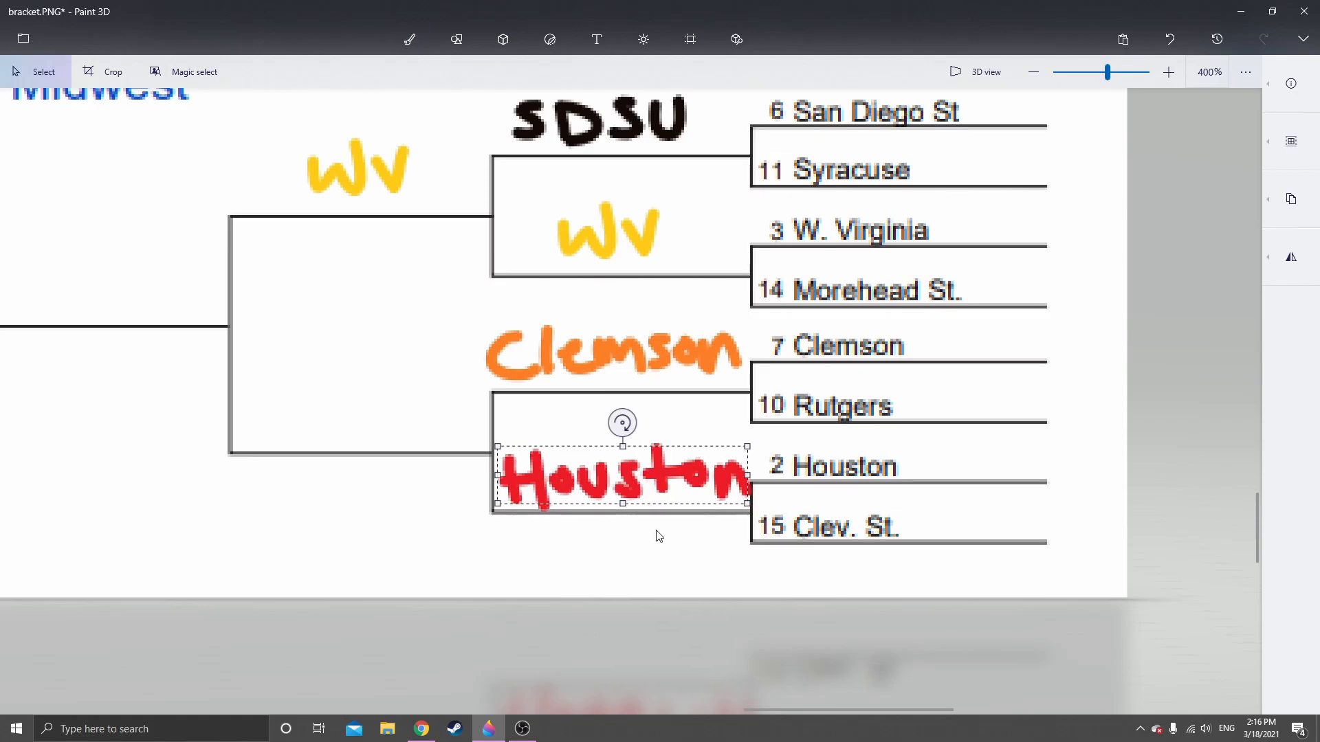
{"action": "key", "text": "ctrl+v"}
{"action": "left_click_drag", "start_coordinate": [627, 480], "coordinate": [368, 419]}
{"action": "left_click", "coordinate": [356, 495]}
Examine the West region's upper-half picks, comparing Gonz and Creight for the Elite 8 spot
{"action": "scroll", "coordinate": [297, 481], "scroll_direction": "down", "scroll_amount": 5}
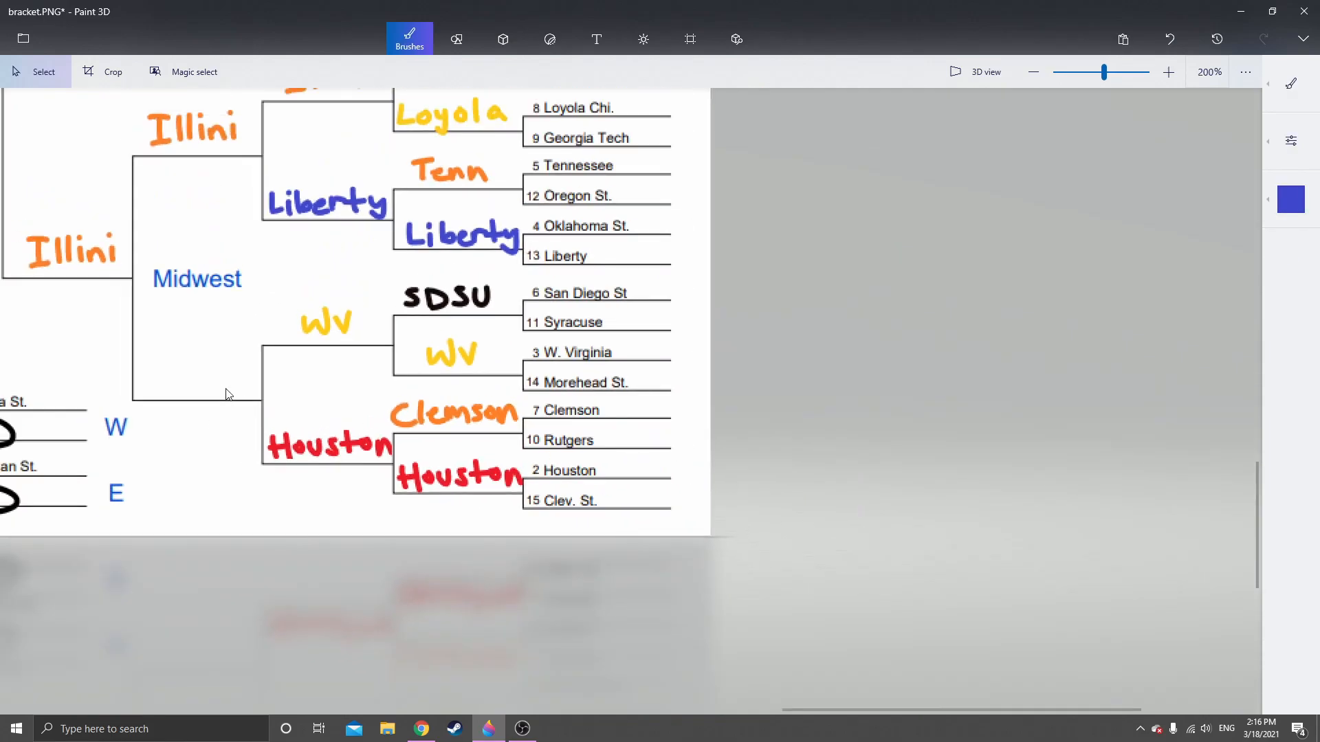
{"action": "scroll", "coordinate": [627, 442], "scroll_direction": "up", "scroll_amount": 3}
{"action": "left_click_drag", "start_coordinate": [534, 303], "coordinate": [545, 592]}
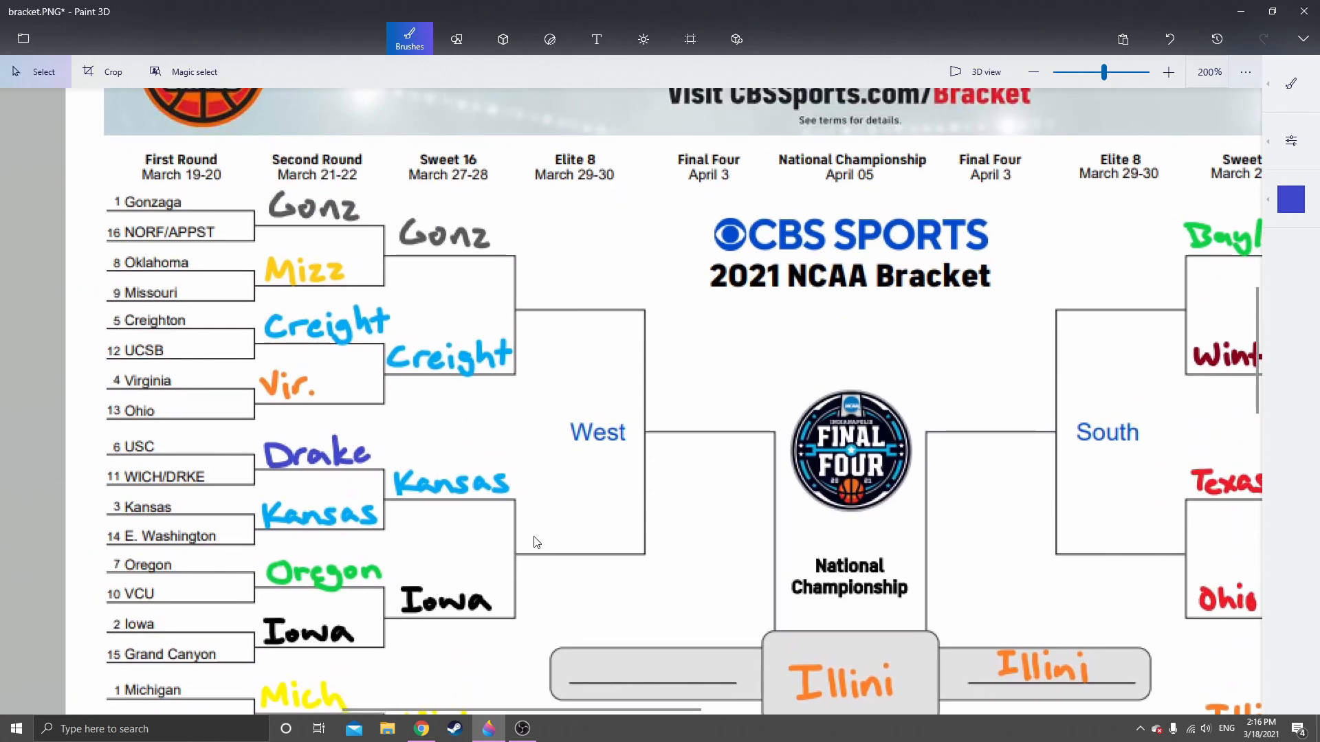
{"action": "scroll", "coordinate": [485, 287], "scroll_direction": "up", "scroll_amount": 3}
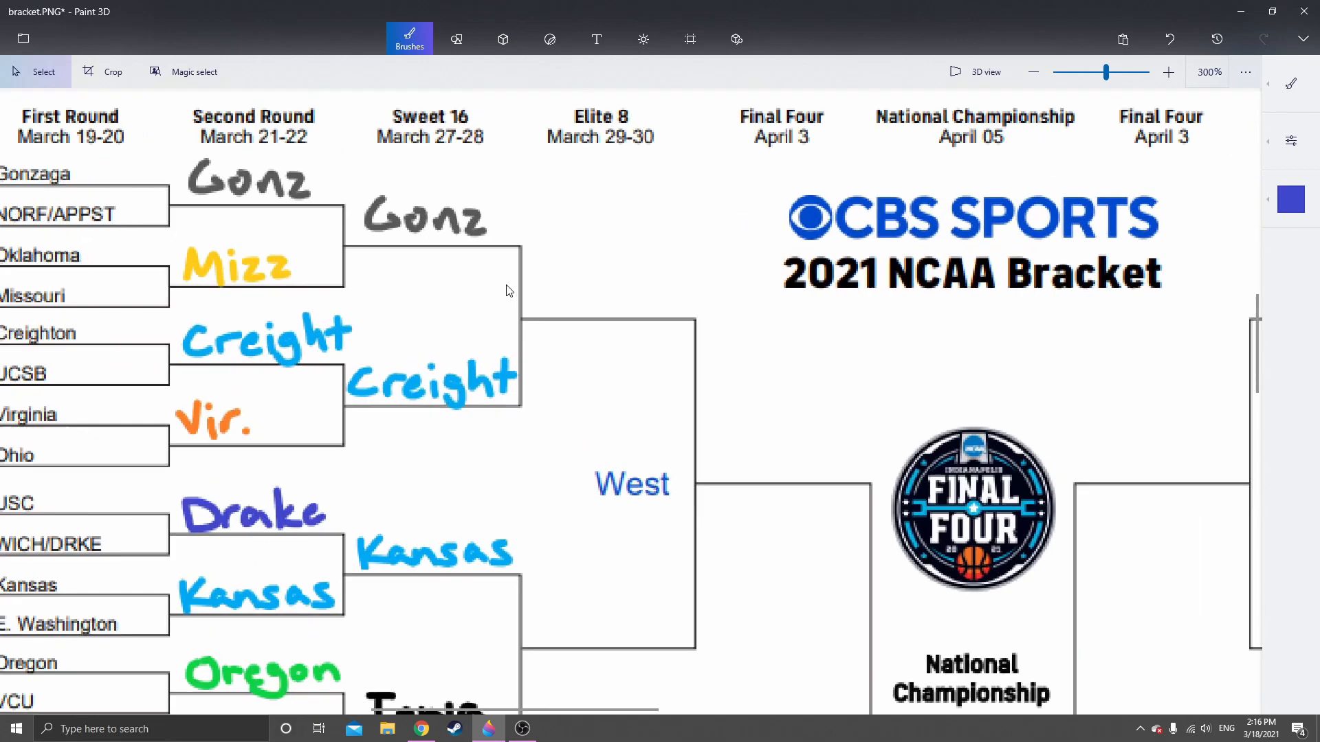
{"action": "left_click_drag", "start_coordinate": [571, 302], "coordinate": [386, 297]}
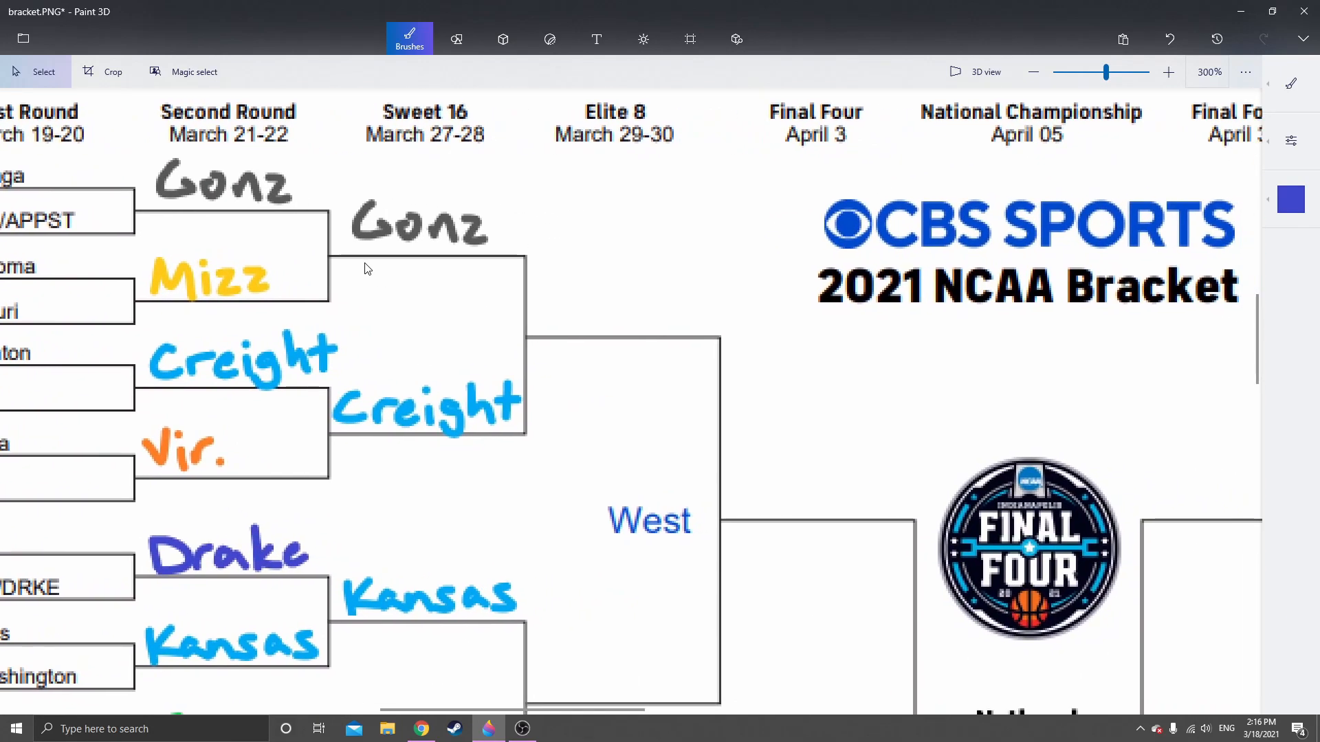
{"action": "scroll", "coordinate": [365, 265], "scroll_direction": "up", "scroll_amount": 1}
{"action": "scroll", "coordinate": [406, 239], "scroll_direction": "down", "scroll_amount": 1}
{"action": "scroll", "coordinate": [414, 240], "scroll_direction": "up", "scroll_amount": 1}
{"action": "scroll", "coordinate": [415, 242], "scroll_direction": "down", "scroll_amount": 1}
{"action": "scroll", "coordinate": [470, 478], "scroll_direction": "up", "scroll_amount": 1}
{"action": "scroll", "coordinate": [461, 487], "scroll_direction": "down", "scroll_amount": 1}
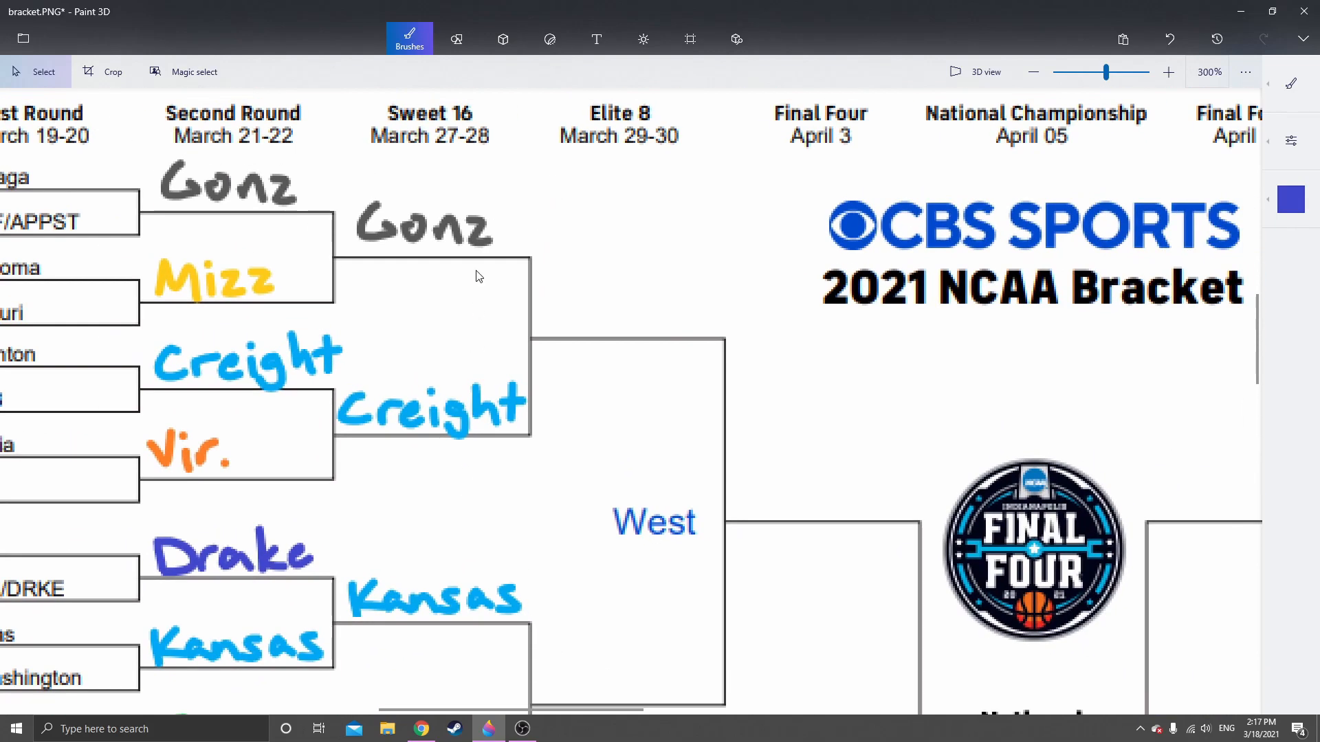
{"action": "scroll", "coordinate": [455, 183], "scroll_direction": "up", "scroll_amount": 1}
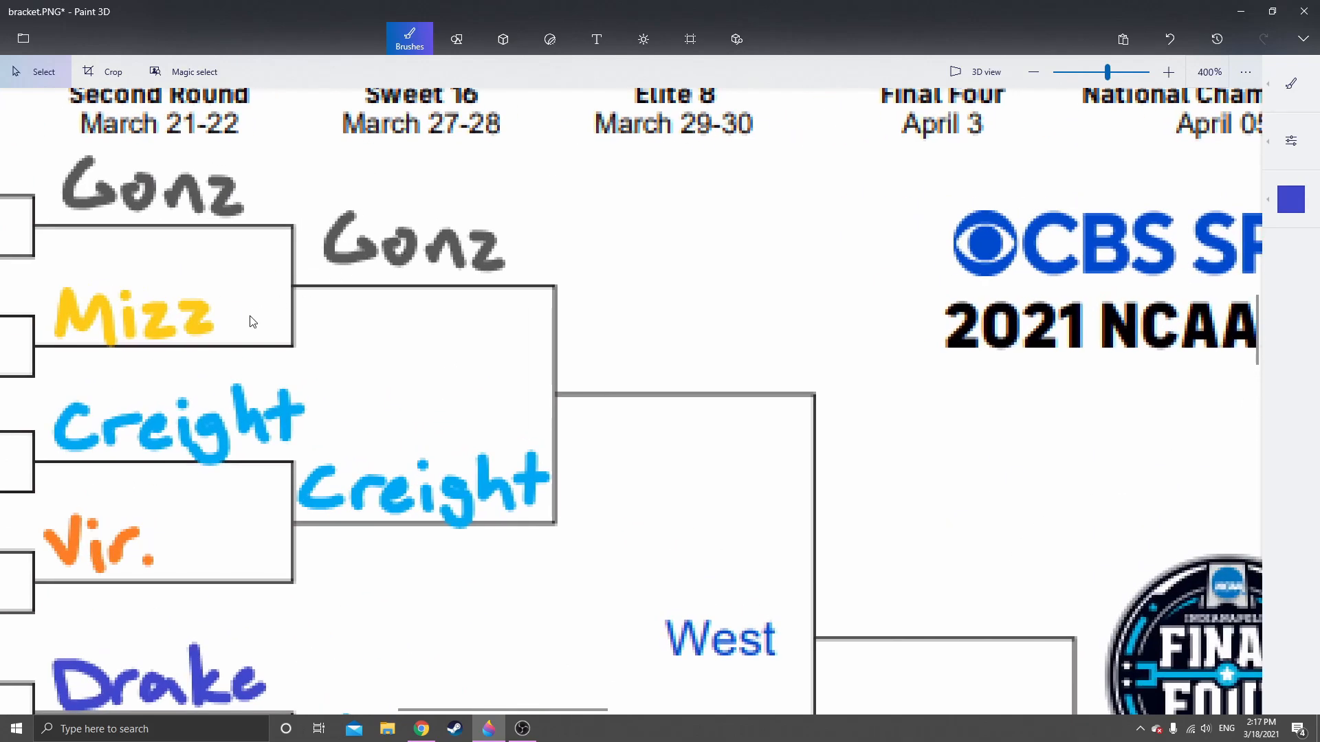
{"action": "scroll", "coordinate": [250, 317], "scroll_direction": "down", "scroll_amount": 1}
Copy the handwritten Sweet 16 "Gonz" and place it on the West region's Elite 8 line fed by the Gonz and Creight picks
{"action": "left_click_drag", "start_coordinate": [244, 321], "coordinate": [628, 316]}
{"action": "left_click_drag", "start_coordinate": [1054, 497], "coordinate": [717, 535]}
{"action": "scroll", "coordinate": [435, 311], "scroll_direction": "up", "scroll_amount": 1}
{"action": "left_click_drag", "start_coordinate": [435, 311], "coordinate": [354, 282]}
{"action": "left_click_drag", "start_coordinate": [278, 231], "coordinate": [476, 307]}
{"action": "key", "text": "ctrl+c"}
{"action": "left_click", "coordinate": [563, 309]}
{"action": "key", "text": "ctrl+v"}
{"action": "mouse_move", "coordinate": [368, 264]}
{"action": "left_mouse_down"}
{"action": "mouse_move", "coordinate": [656, 357]}
{"action": "mouse_move", "coordinate": [630, 368]}
{"action": "left_mouse_up"}
{"action": "left_click", "coordinate": [600, 554]}
Copy the handwritten Sweet 16 "Kansas" and place it on the West region's Elite 8 line fed by the Kansas and Iowa picks
{"action": "left_click_drag", "start_coordinate": [600, 554], "coordinate": [819, 208]}
{"action": "mouse_move", "coordinate": [609, 396]}
{"action": "left_mouse_down"}
{"action": "mouse_move", "coordinate": [826, 252]}
{"action": "mouse_move", "coordinate": [663, 233]}
{"action": "left_mouse_up"}
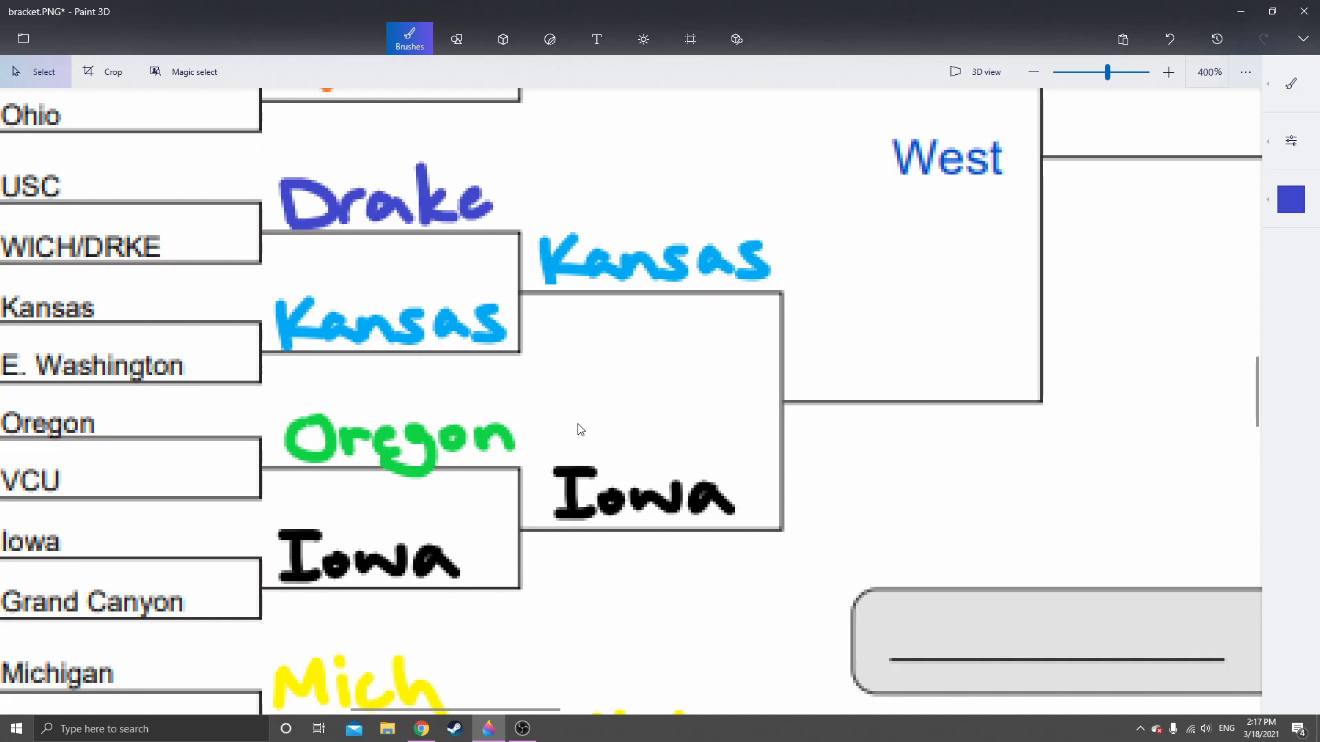
{"action": "left_click_drag", "start_coordinate": [589, 305], "coordinate": [537, 370]}
{"action": "left_click_drag", "start_coordinate": [480, 279], "coordinate": [726, 350]}
{"action": "key", "text": "ctrl+c"}
{"action": "left_click", "coordinate": [786, 385]}
{"action": "key", "text": "ctrl+v"}
{"action": "left_click_drag", "start_coordinate": [619, 317], "coordinate": [877, 427]}
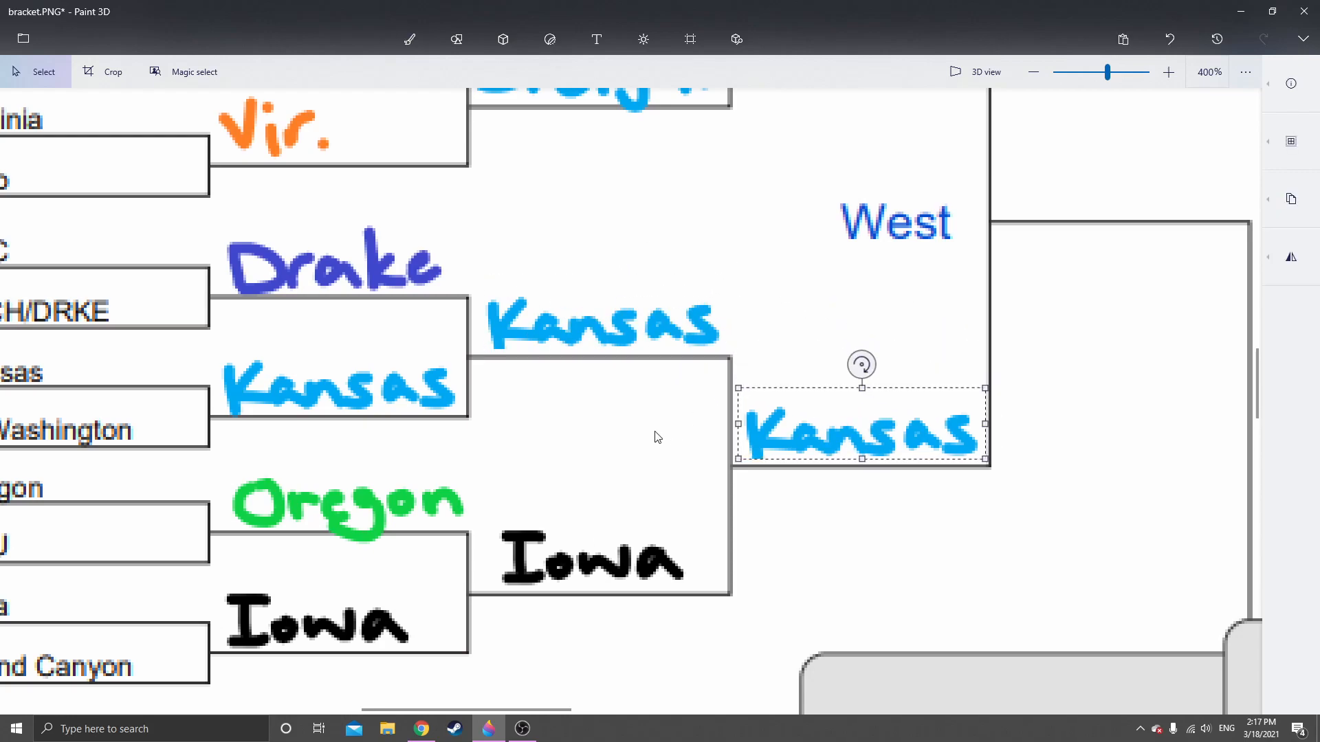
{"action": "left_click", "coordinate": [687, 422]}
Copy the handwritten Sweet 16 "Mich" and place it on the East region's Elite 8 line fed by the Mich and F. St. picks
{"action": "scroll", "coordinate": [659, 431], "scroll_direction": "down", "scroll_amount": 1}
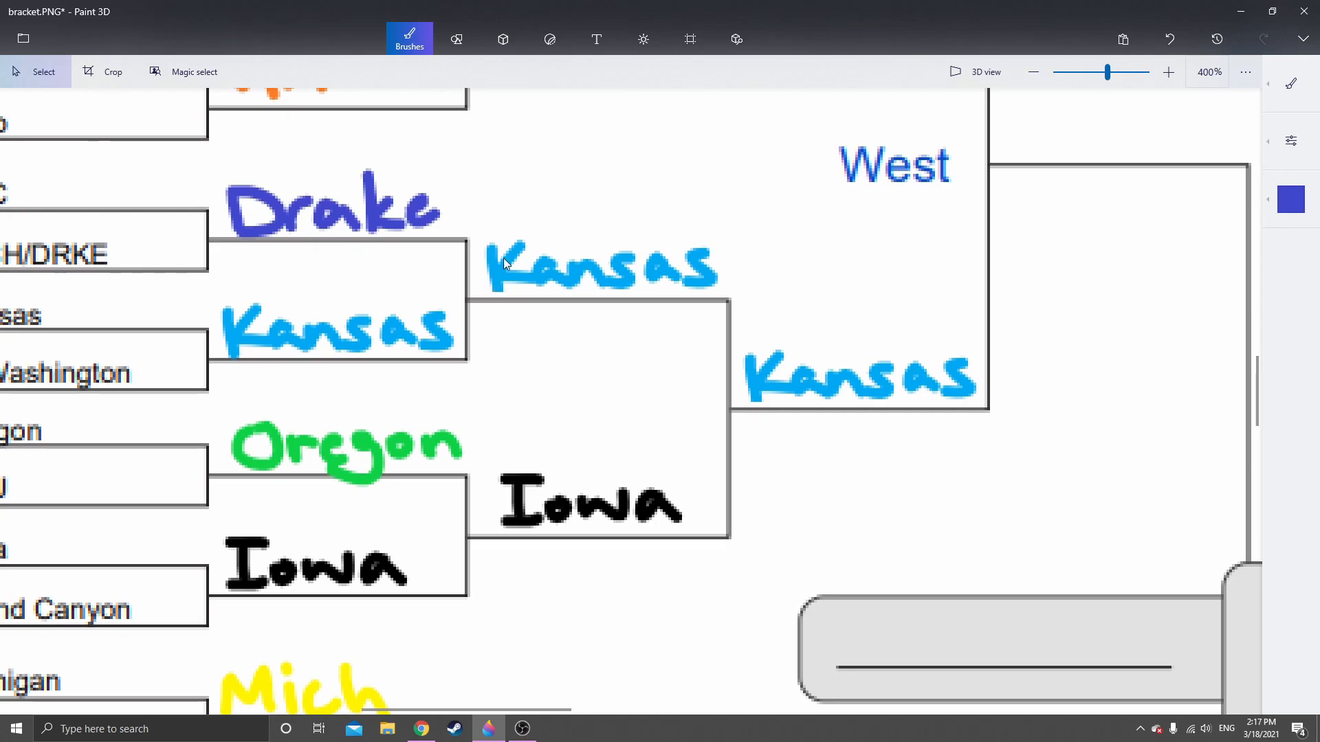
{"action": "scroll", "coordinate": [614, 431], "scroll_direction": "down", "scroll_amount": 3}
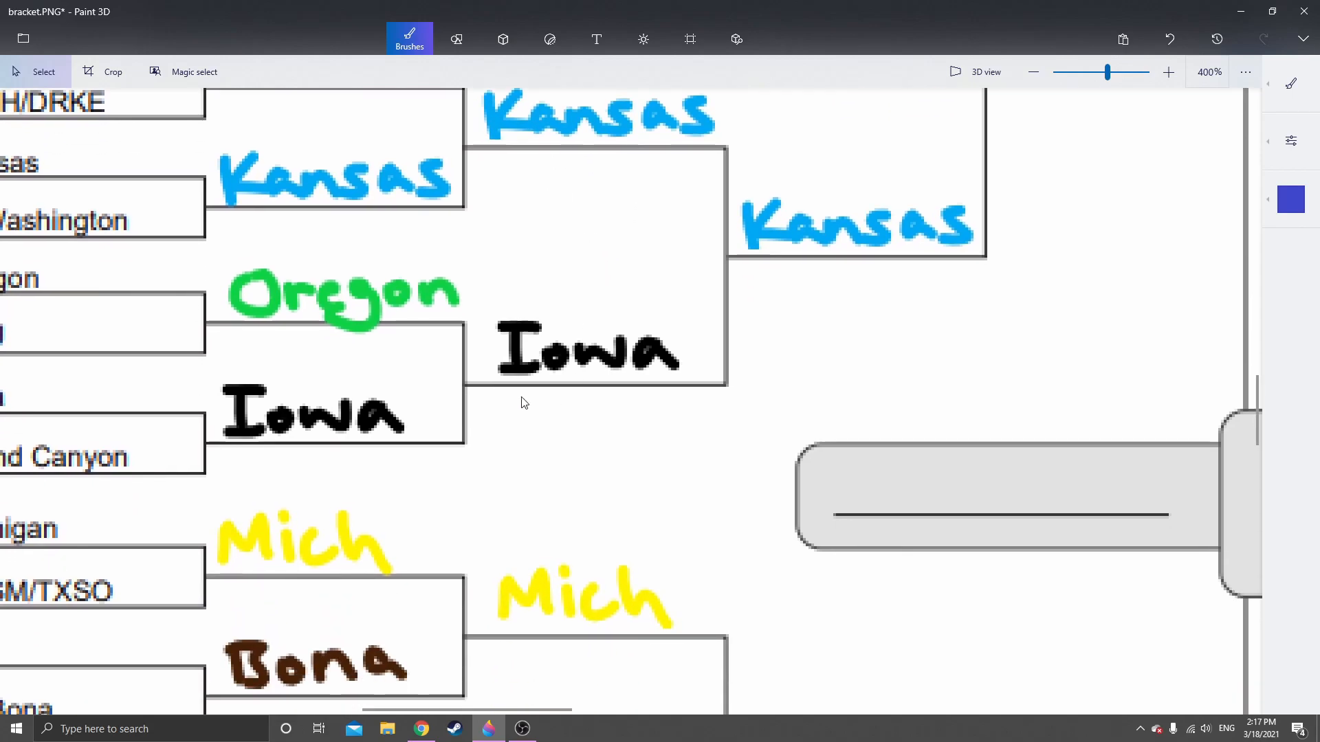
{"action": "scroll", "coordinate": [518, 393], "scroll_direction": "down", "scroll_amount": 7}
{"action": "scroll", "coordinate": [518, 394], "scroll_direction": "left", "scroll_amount": 3}
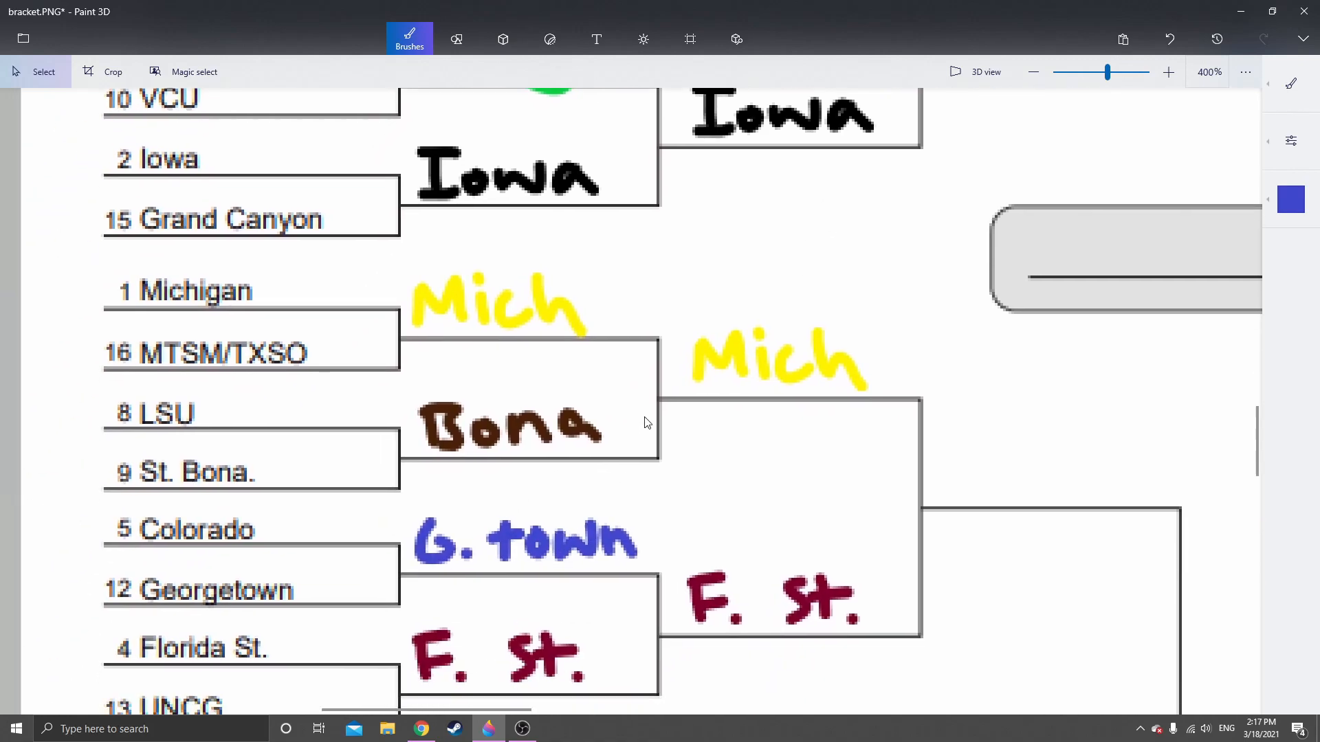
{"action": "scroll", "coordinate": [575, 297], "scroll_direction": "right", "scroll_amount": 5}
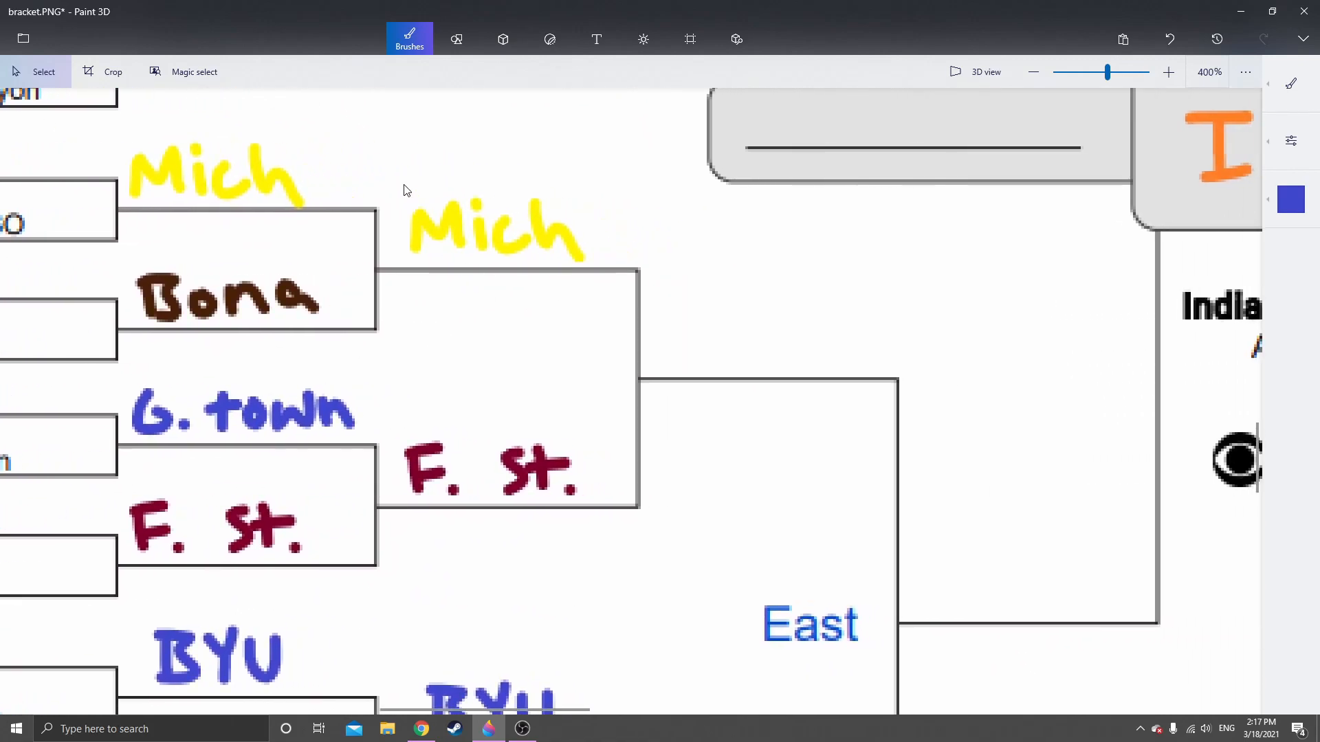
{"action": "left_click_drag", "start_coordinate": [595, 274], "coordinate": [591, 265]}
{"action": "left_click", "coordinate": [568, 307]}
{"action": "key", "text": "ctrl+v"}
{"action": "left_click_drag", "start_coordinate": [490, 227], "coordinate": [759, 325]}
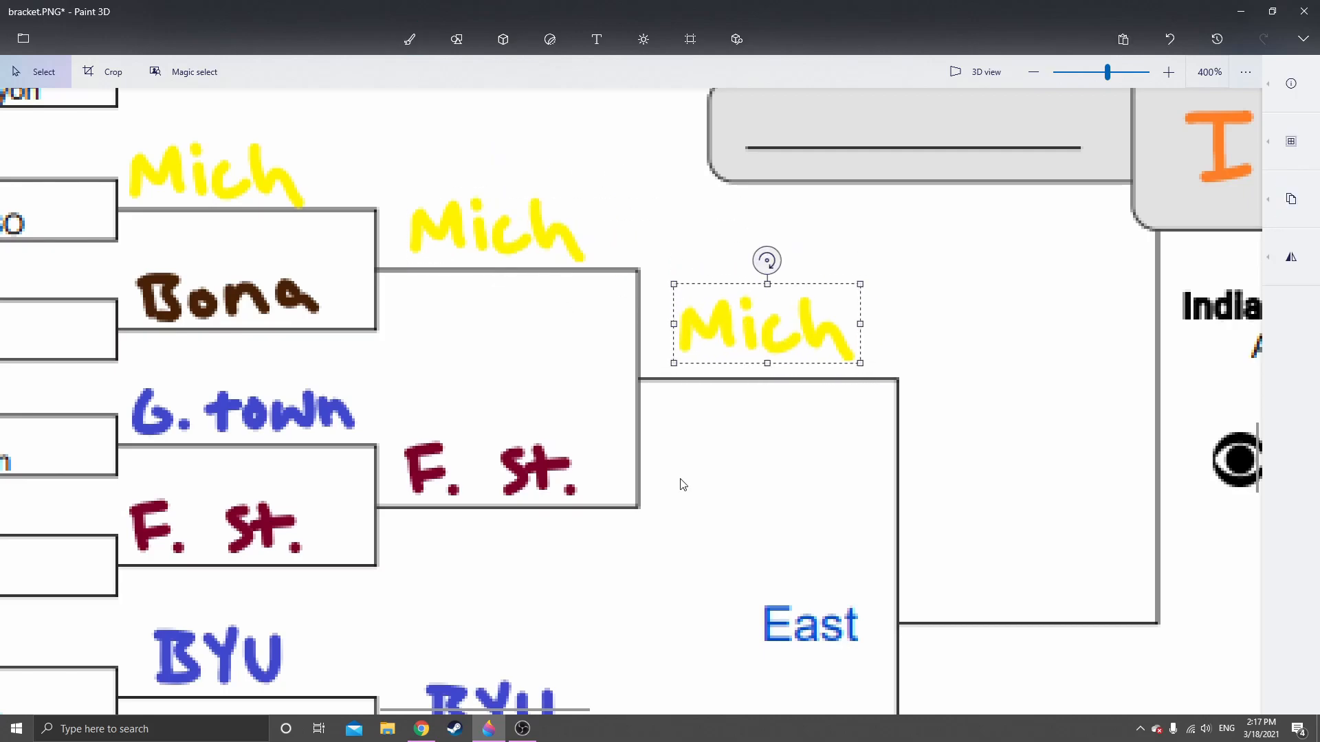
{"action": "left_click", "coordinate": [683, 477]}
Review the East region's upper-half picks from the first round through the Elite 8
{"action": "scroll", "coordinate": [554, 496], "scroll_direction": "left", "scroll_amount": 2}
{"action": "scroll", "coordinate": [554, 495], "scroll_direction": "down", "scroll_amount": 1}
{"action": "scroll", "coordinate": [554, 496], "scroll_direction": "left", "scroll_amount": 3}
{"action": "scroll", "coordinate": [554, 496], "scroll_direction": "down", "scroll_amount": 1}
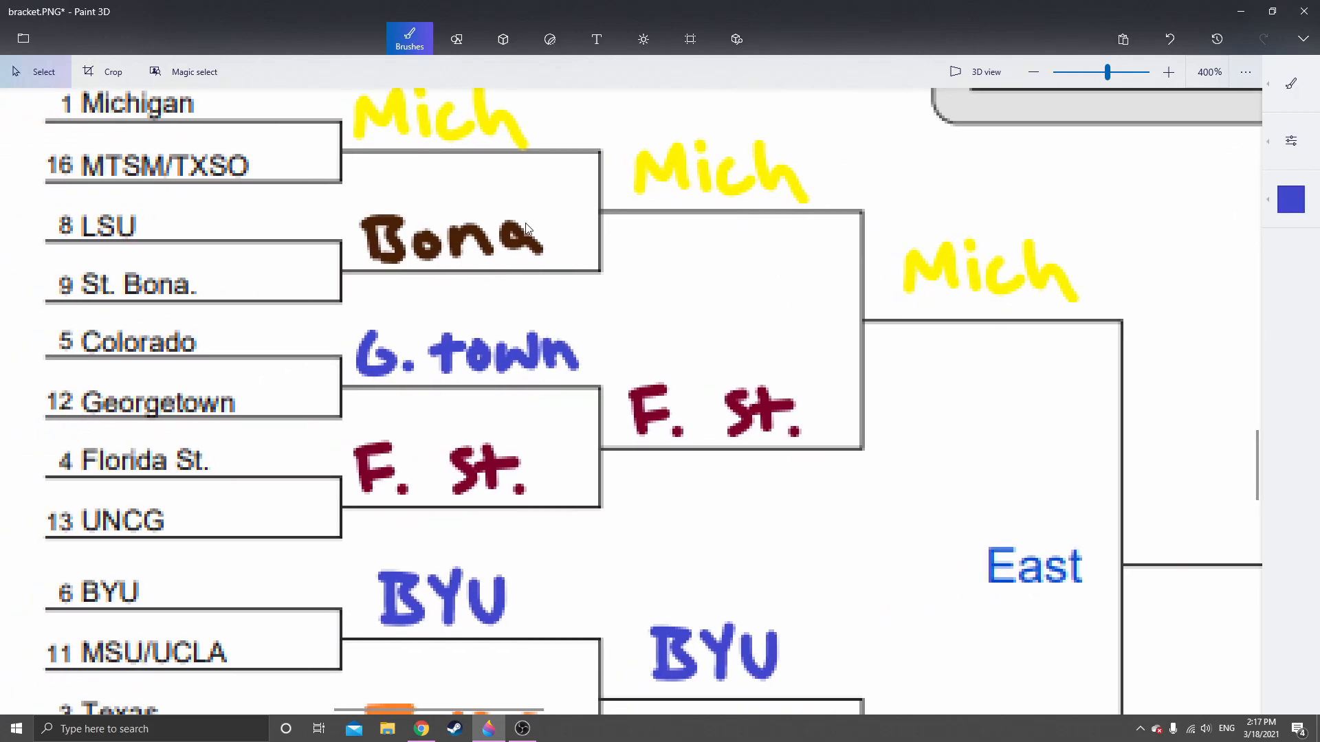
{"action": "left_click_drag", "start_coordinate": [688, 503], "coordinate": [573, 477]}
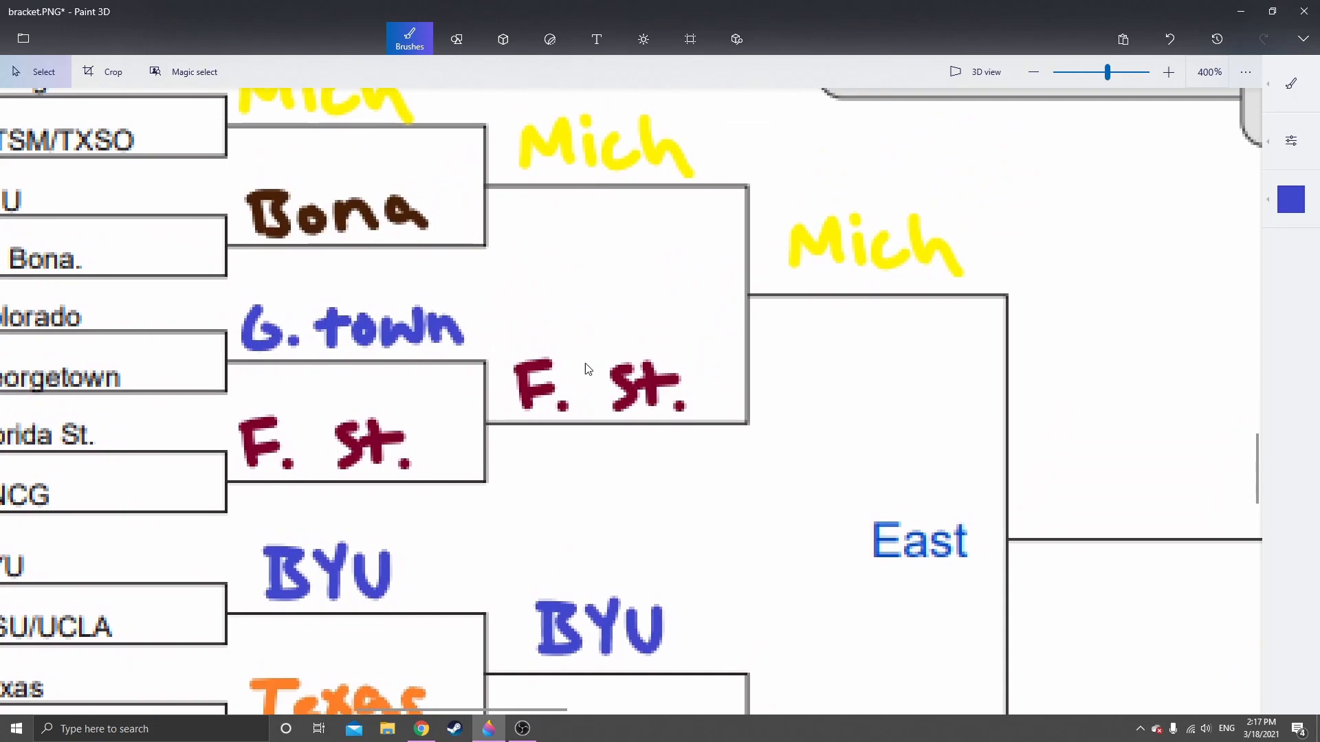
{"action": "left_click_drag", "start_coordinate": [576, 219], "coordinate": [707, 345]}
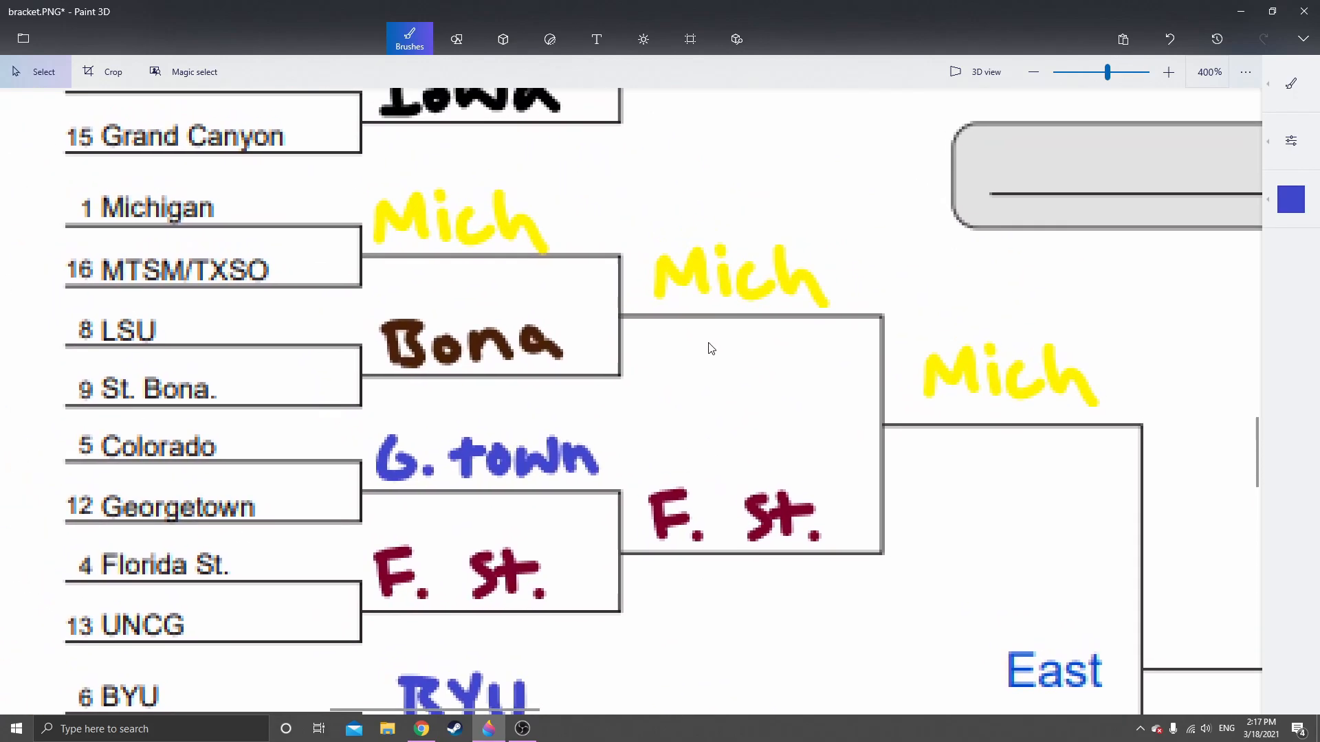
{"action": "scroll", "coordinate": [733, 469], "scroll_direction": "down", "scroll_amount": 1}
{"action": "scroll", "coordinate": [733, 470], "scroll_direction": "right", "scroll_amount": 1}
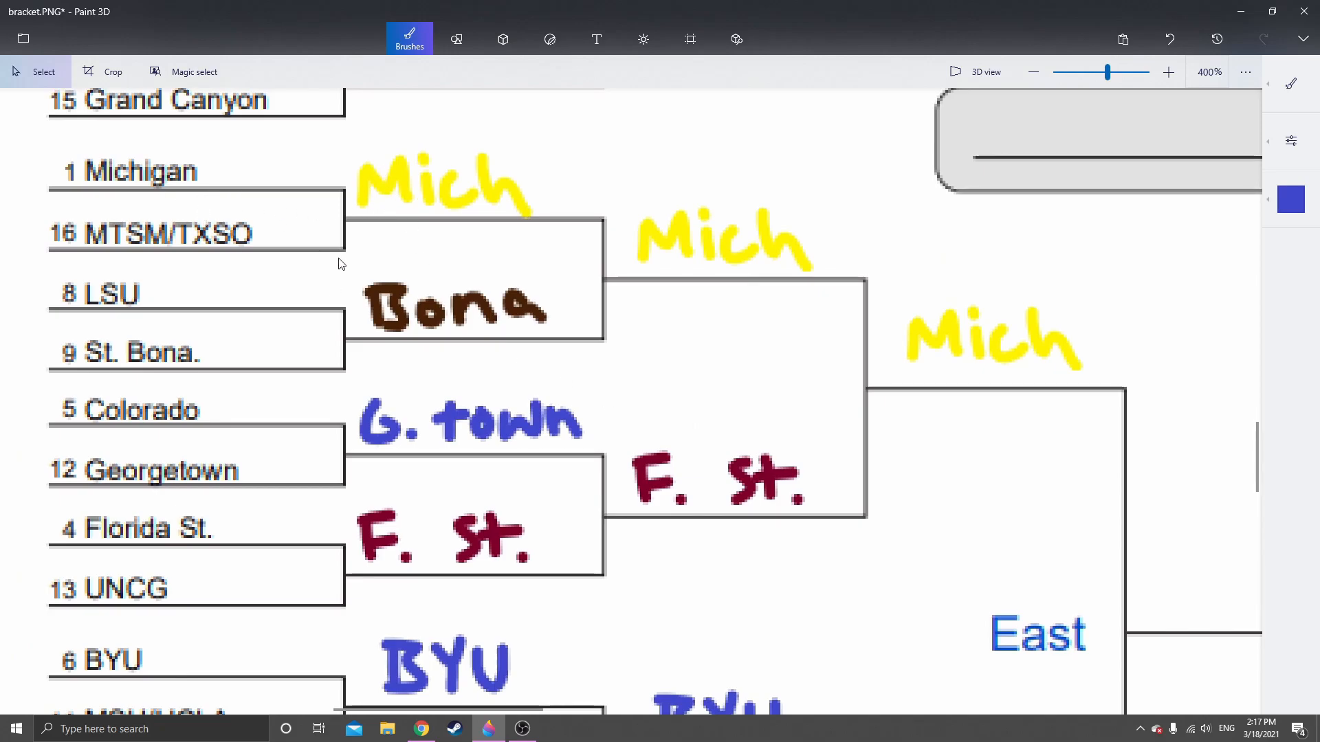
Copy the handwritten "Bama" and place it on the East region's Elite 8 line fed by the BYU and Bama picks
{"action": "scroll", "coordinate": [670, 473], "scroll_direction": "down", "scroll_amount": 8}
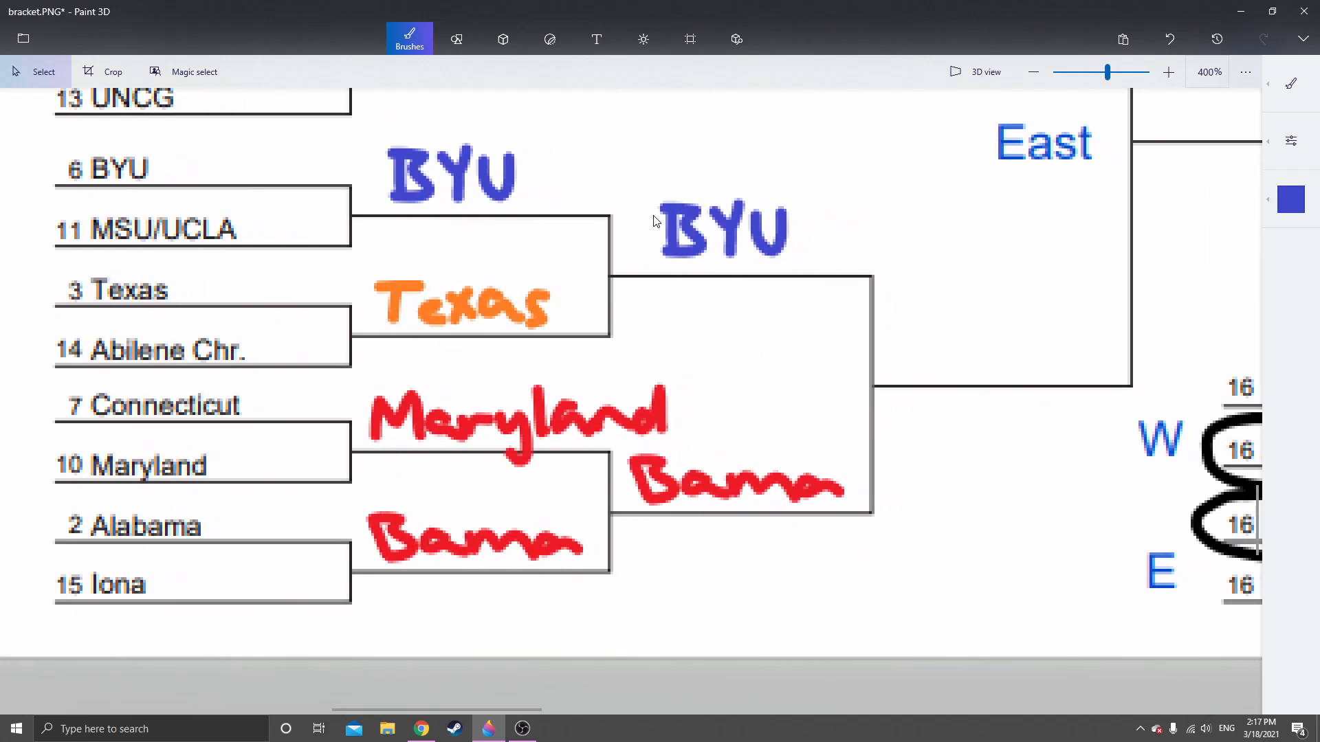
{"action": "scroll", "coordinate": [654, 220], "scroll_direction": "down", "scroll_amount": 1}
{"action": "scroll", "coordinate": [654, 221], "scroll_direction": "right", "scroll_amount": 1}
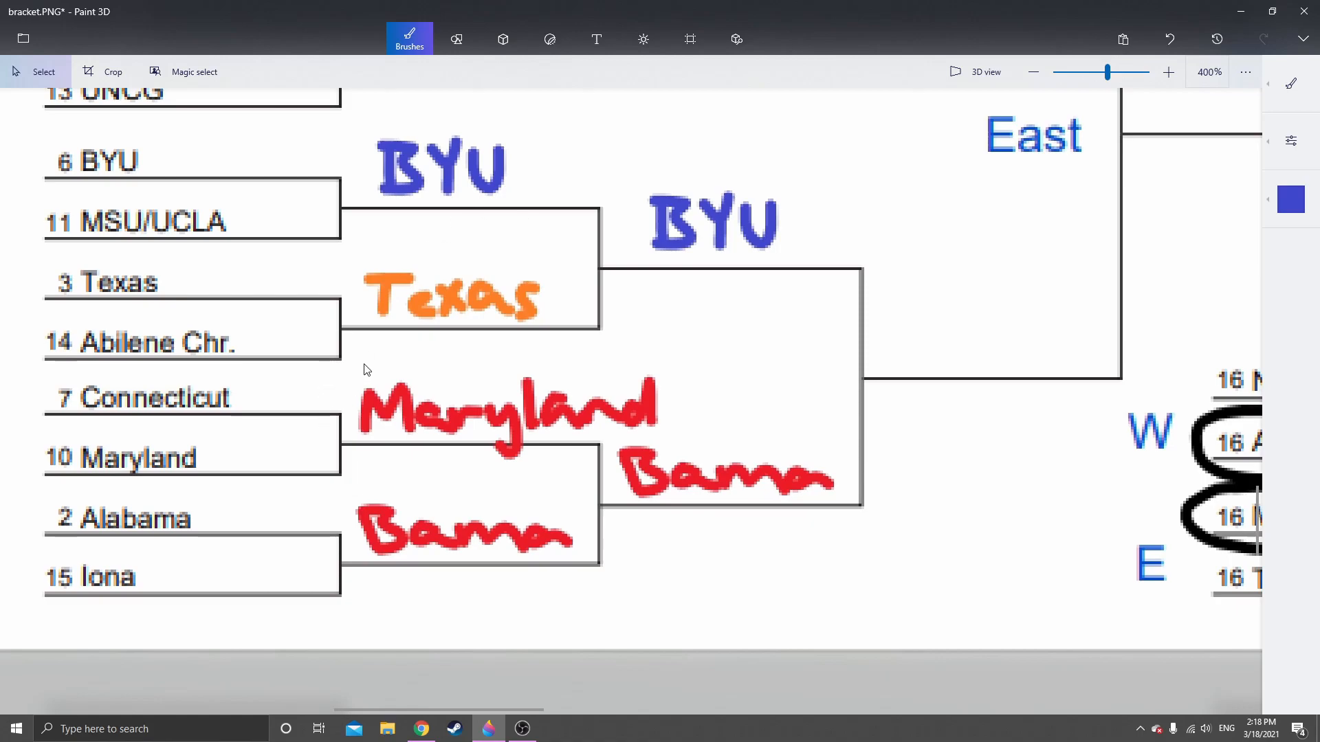
{"action": "scroll", "coordinate": [344, 369], "scroll_direction": "right", "scroll_amount": 5}
{"action": "scroll", "coordinate": [344, 369], "scroll_direction": "down", "scroll_amount": 1}
{"action": "left_click_drag", "start_coordinate": [364, 420], "coordinate": [612, 479]}
{"action": "left_click", "coordinate": [625, 517]}
{"action": "key", "text": "ctrl+v"}
{"action": "left_click_drag", "start_coordinate": [476, 456], "coordinate": [740, 326]}
{"action": "left_click", "coordinate": [721, 451]}
Copy the handwritten Sweet 16 "Baylor" and place it on the South region's Elite 8 line fed by the Baylor and Winthro picks
{"action": "scroll", "coordinate": [898, 326], "scroll_direction": "down", "scroll_amount": 2}
{"action": "left_click", "coordinate": [1046, 274]}
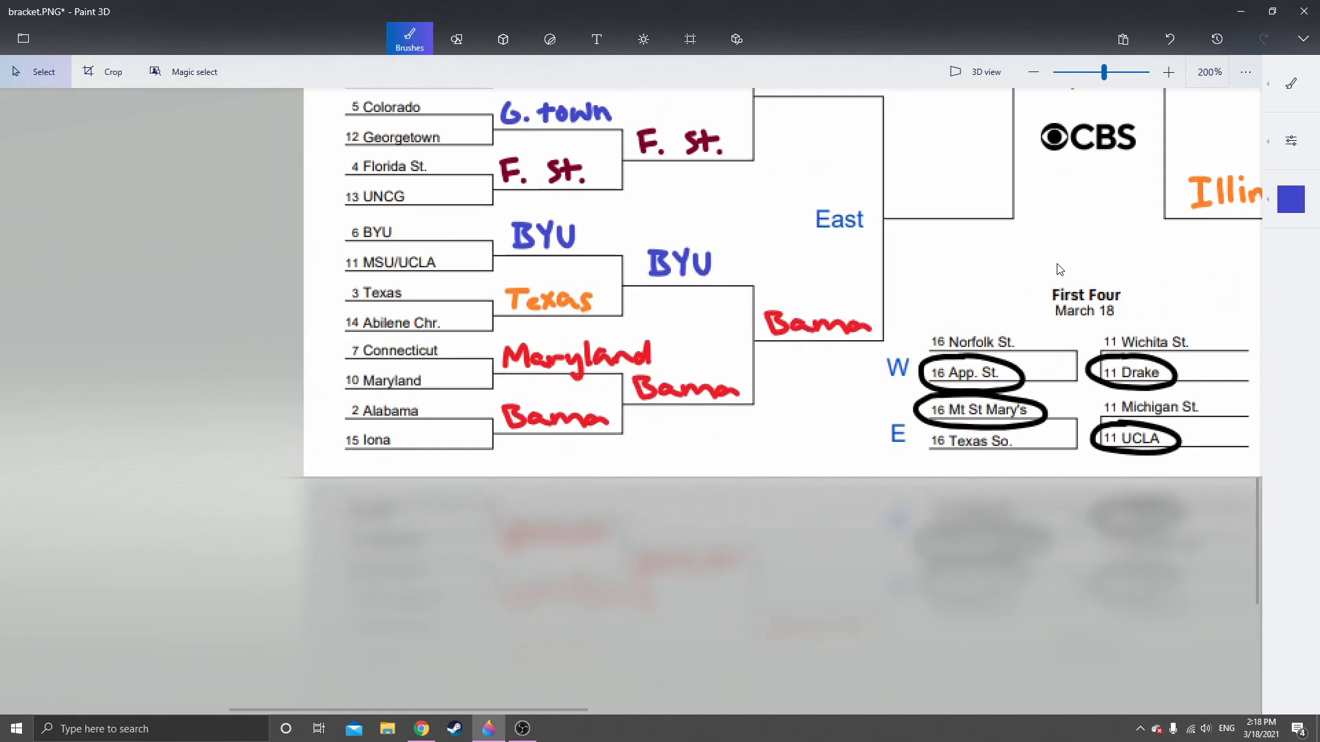
{"action": "left_click_drag", "start_coordinate": [1046, 275], "coordinate": [365, 645]}
{"action": "mouse_move", "coordinate": [694, 124]}
{"action": "left_mouse_down"}
{"action": "mouse_move", "coordinate": [427, 400]}
{"action": "mouse_move", "coordinate": [537, 486]}
{"action": "left_mouse_up"}
{"action": "scroll", "coordinate": [616, 429], "scroll_direction": "up", "scroll_amount": 2}
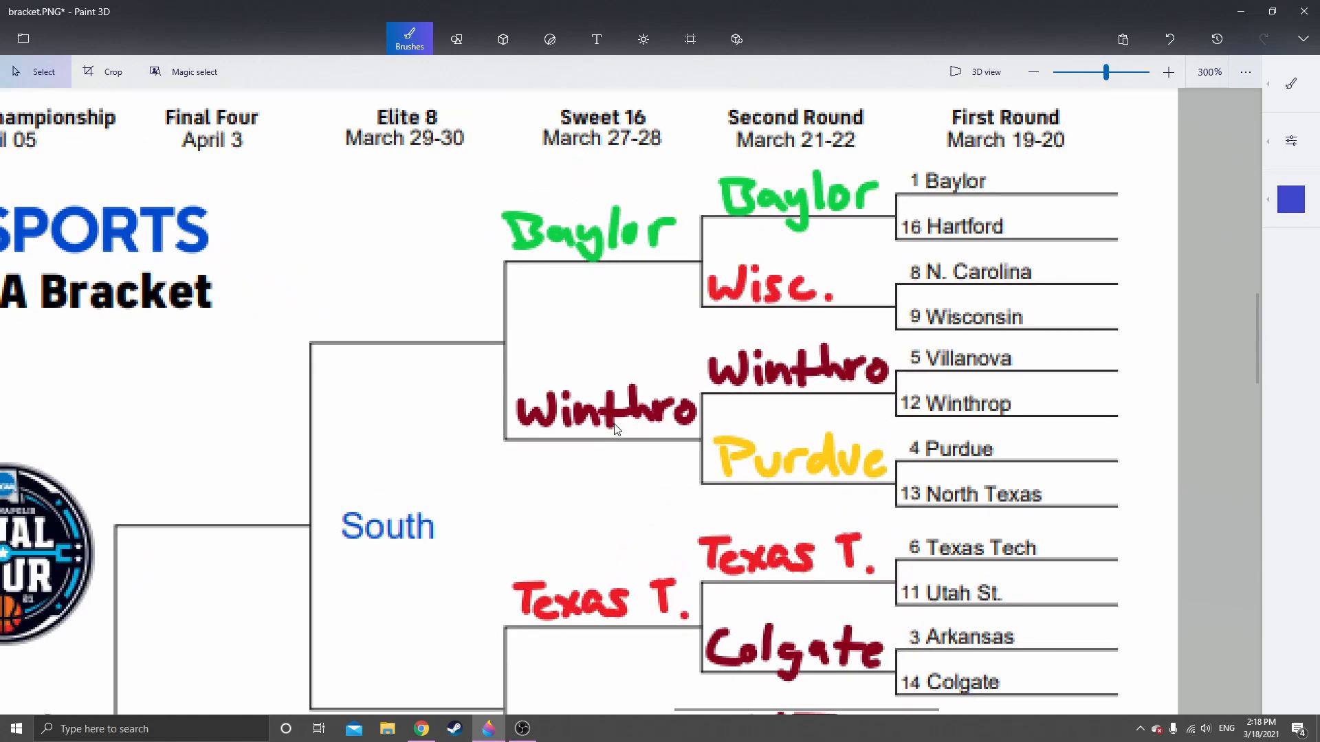
{"action": "scroll", "coordinate": [614, 434], "scroll_direction": "up", "scroll_amount": 1}
{"action": "scroll", "coordinate": [490, 245], "scroll_direction": "up", "scroll_amount": 1}
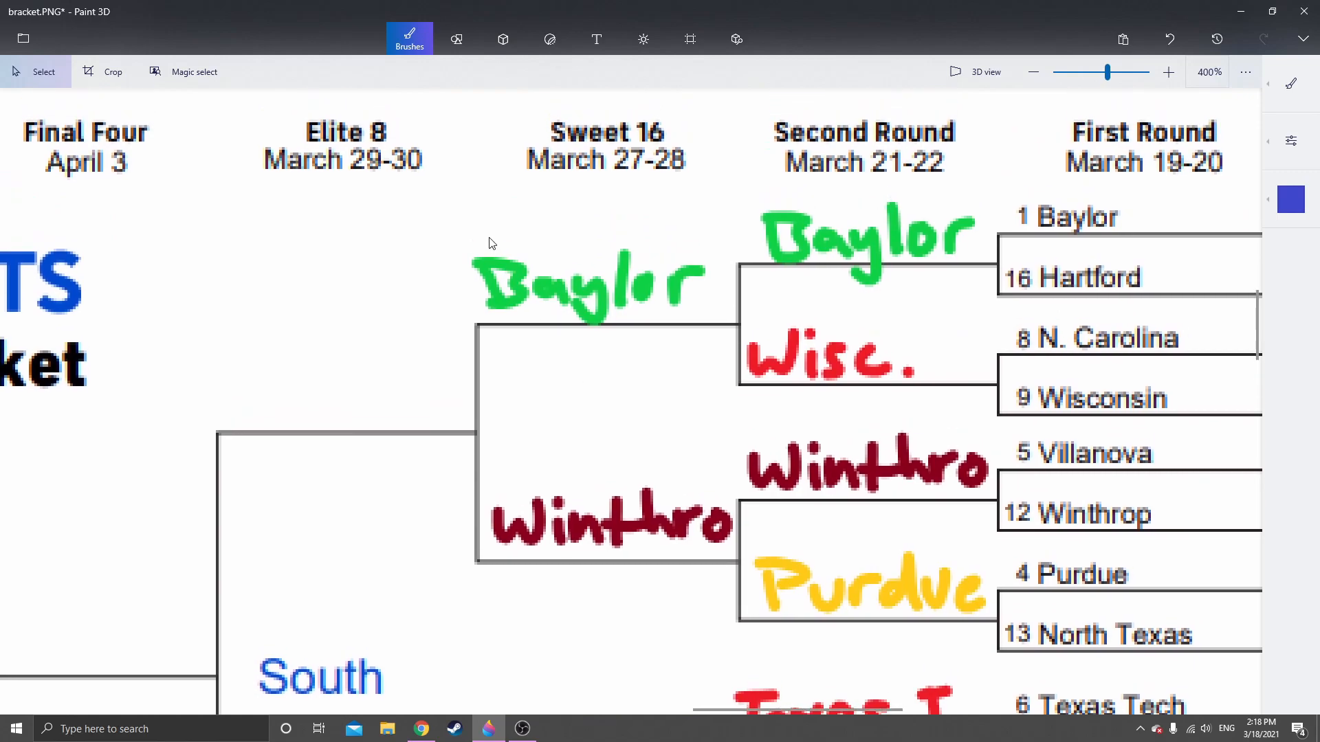
{"action": "left_click_drag", "start_coordinate": [490, 246], "coordinate": [721, 324]}
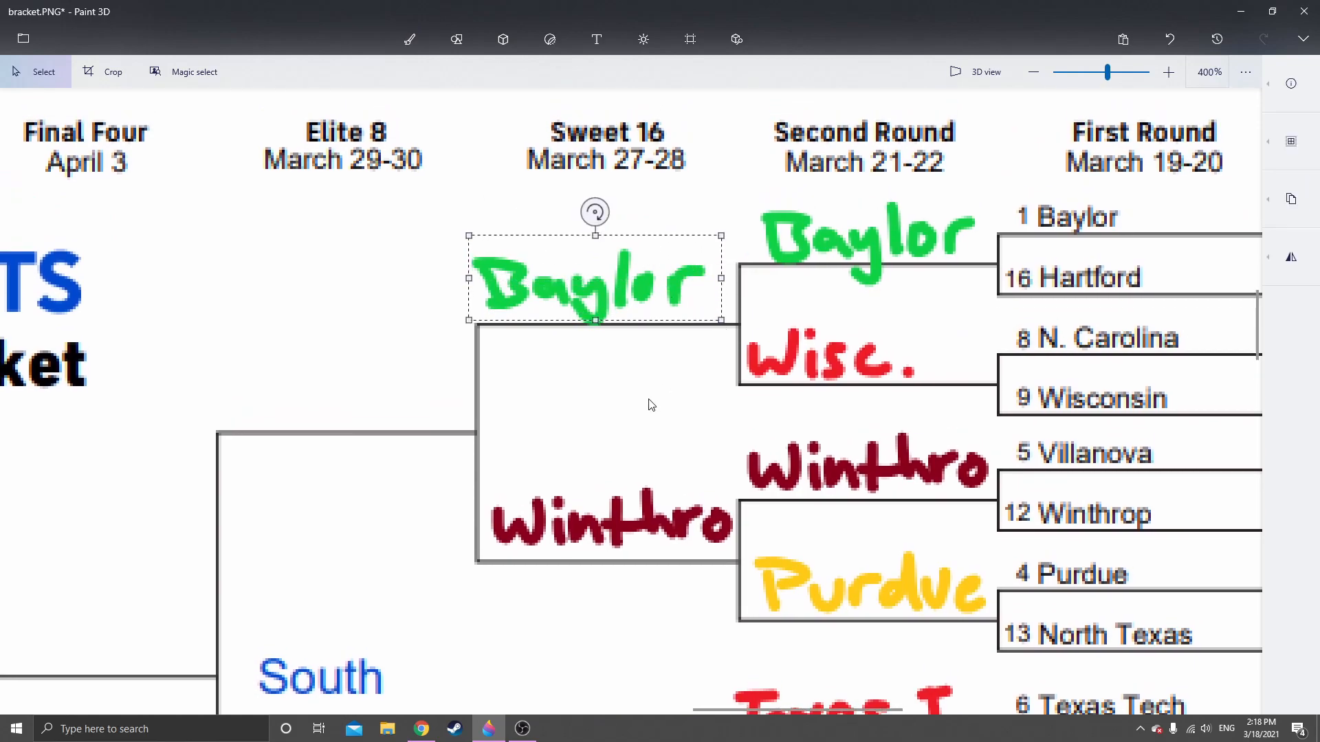
{"action": "key", "text": "ctrl+c"}
{"action": "key", "text": "ctrl+v"}
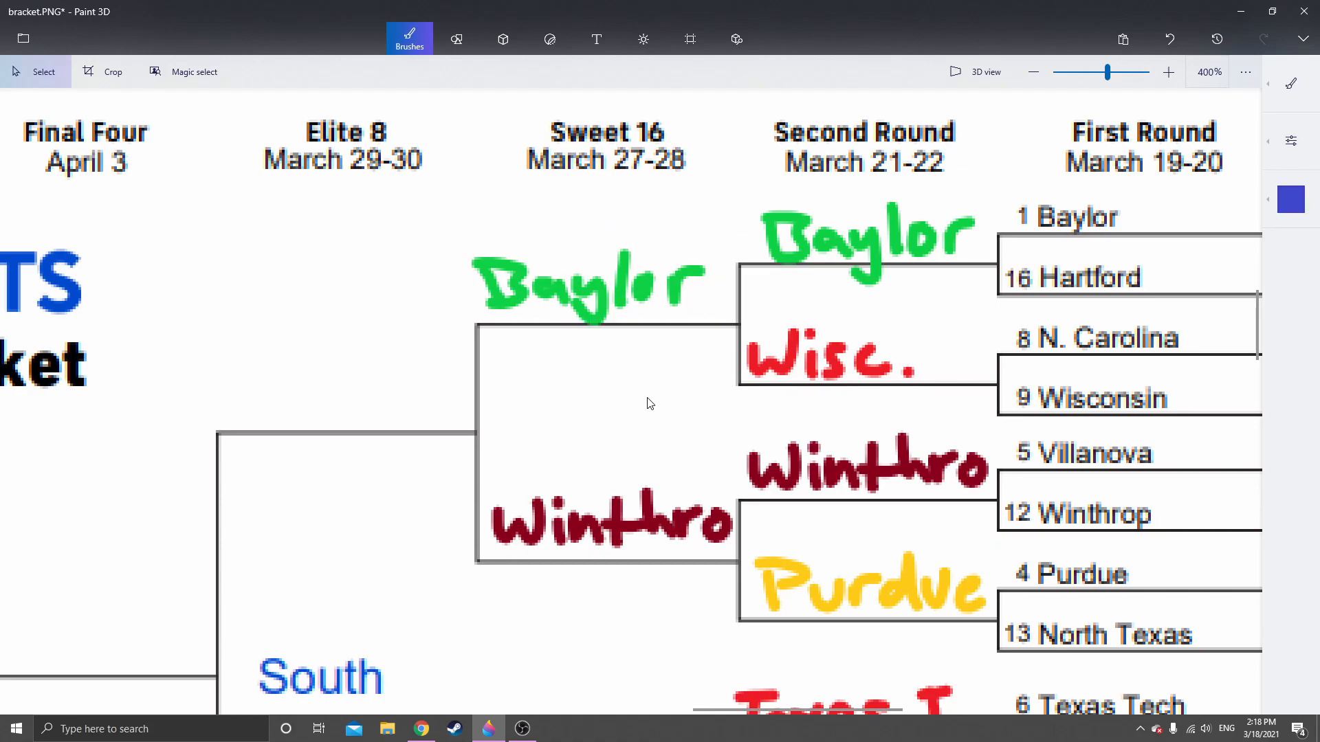
{"action": "mouse_move", "coordinate": [594, 296]}
{"action": "left_mouse_down"}
{"action": "mouse_move", "coordinate": [344, 392]}
{"action": "mouse_move", "coordinate": [344, 405]}
{"action": "left_mouse_up"}
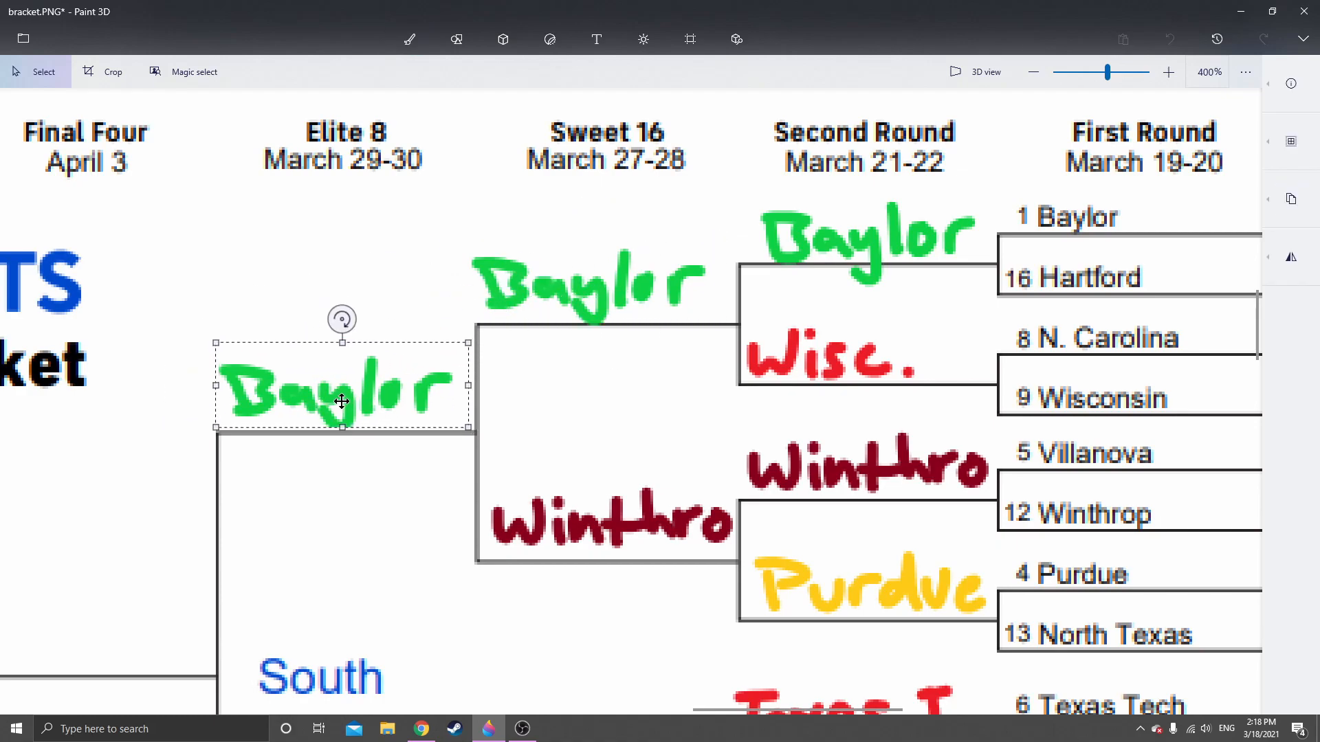
{"action": "left_click", "coordinate": [349, 521]}
Copy the handwritten Sweet 16 "Ohio St." and place it on the South region's Elite 8 line fed by the Texas T. and Ohio St. picks
{"action": "left_click_drag", "start_coordinate": [349, 554], "coordinate": [746, 480]}
{"action": "scroll", "coordinate": [416, 400], "scroll_direction": "down", "scroll_amount": 1}
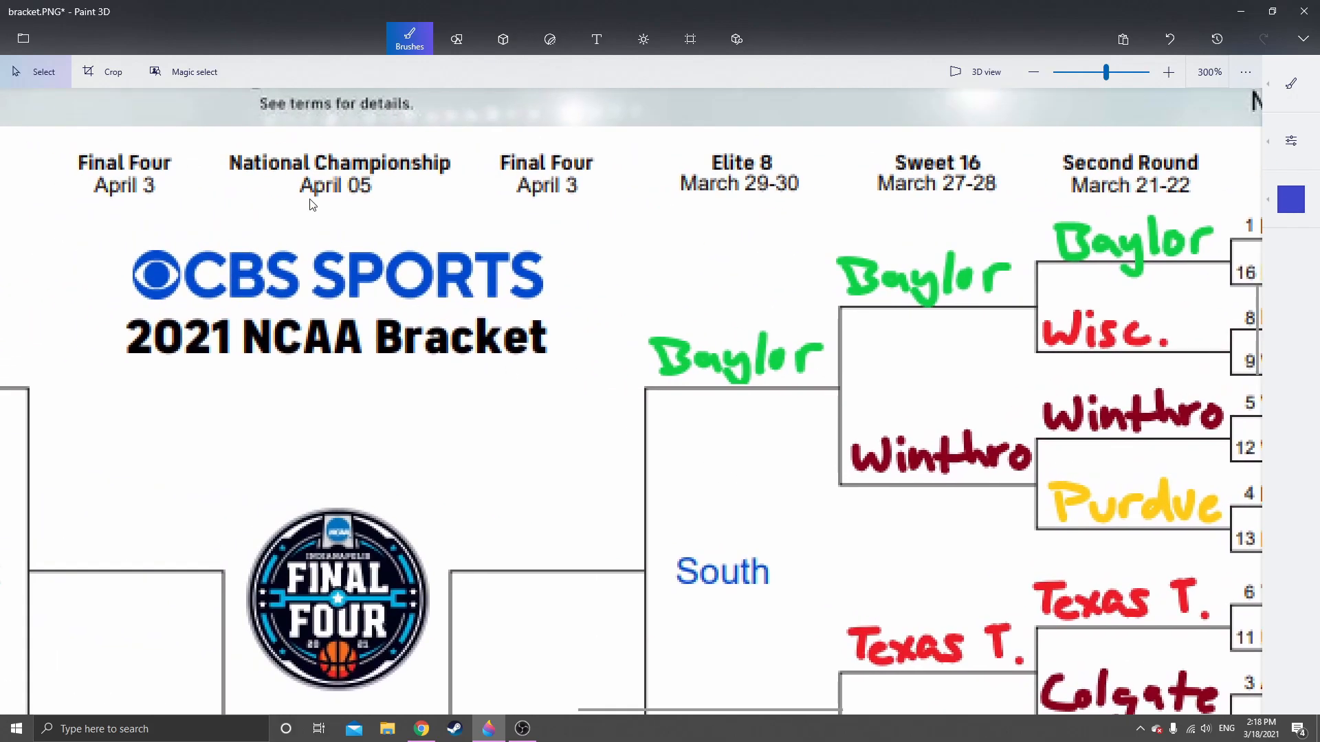
{"action": "left_click_drag", "start_coordinate": [612, 433], "coordinate": [344, 177]}
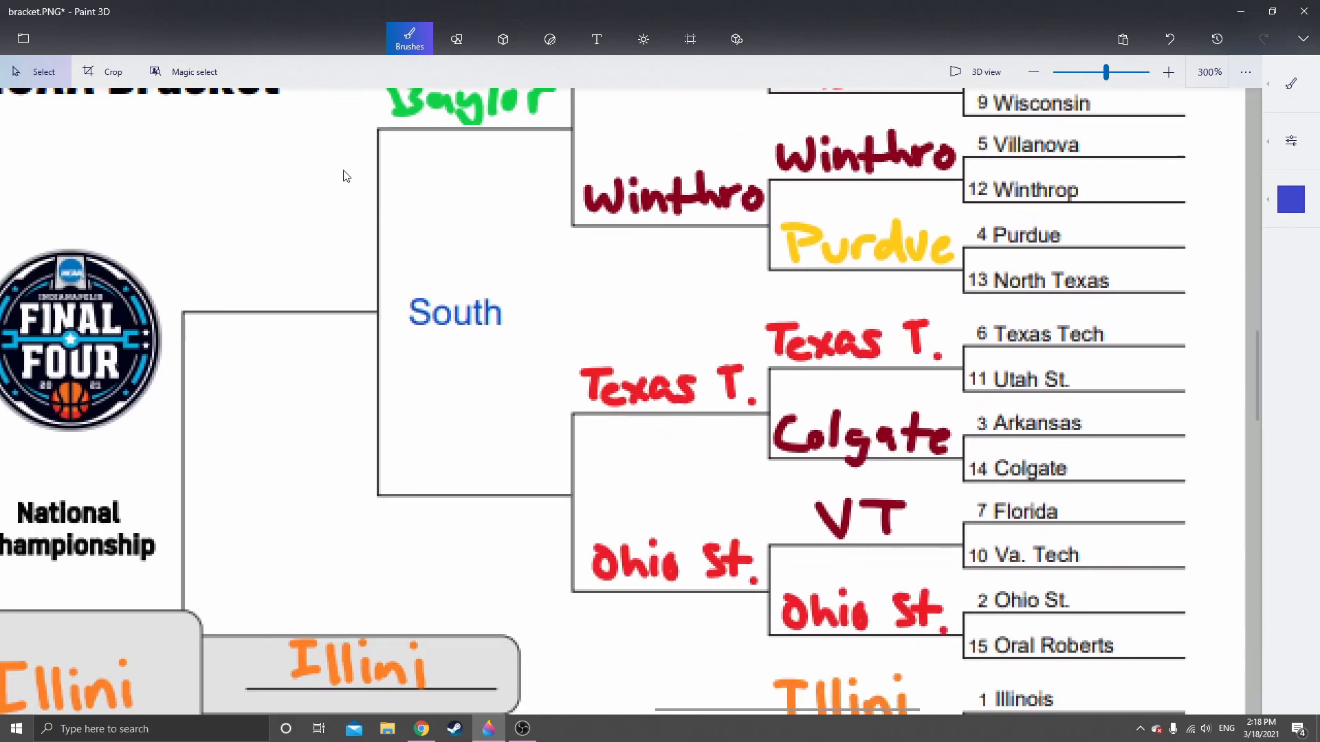
{"action": "left_click_drag", "start_coordinate": [539, 404], "coordinate": [403, 332]}
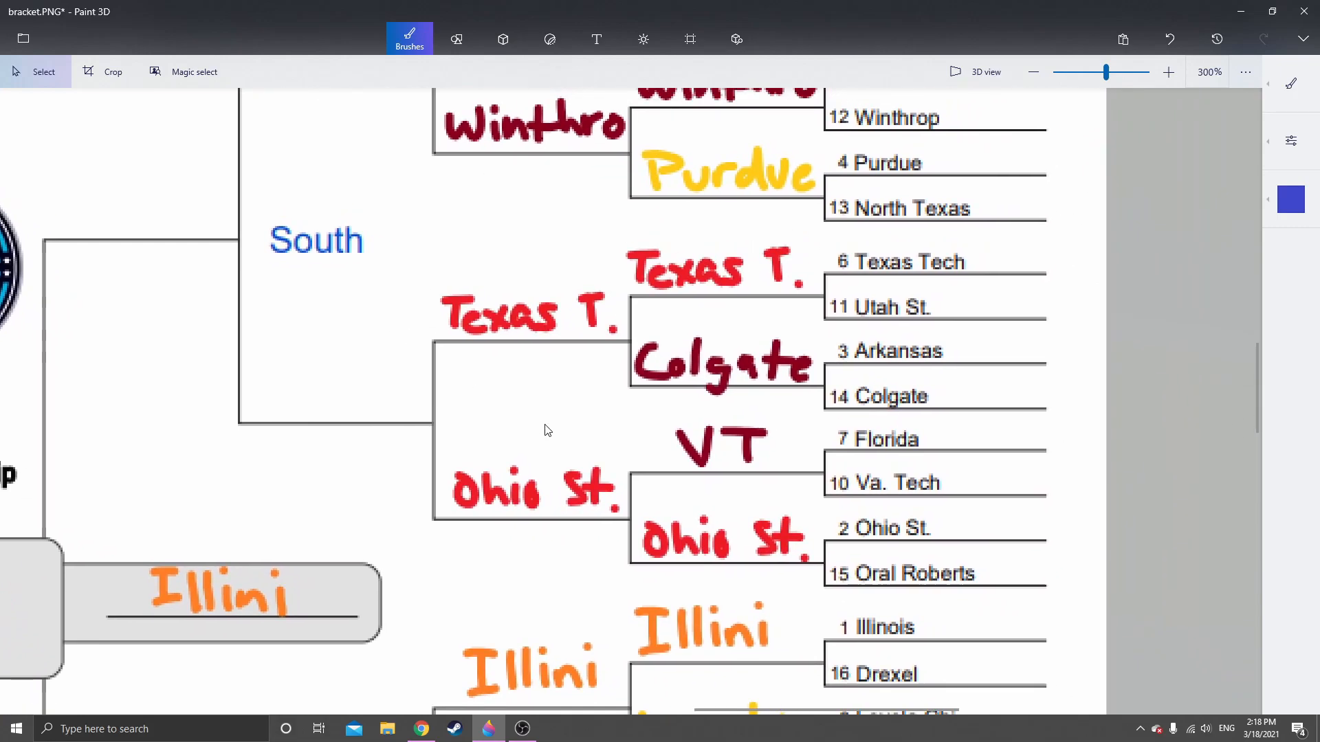
{"action": "scroll", "coordinate": [547, 429], "scroll_direction": "up", "scroll_amount": 1}
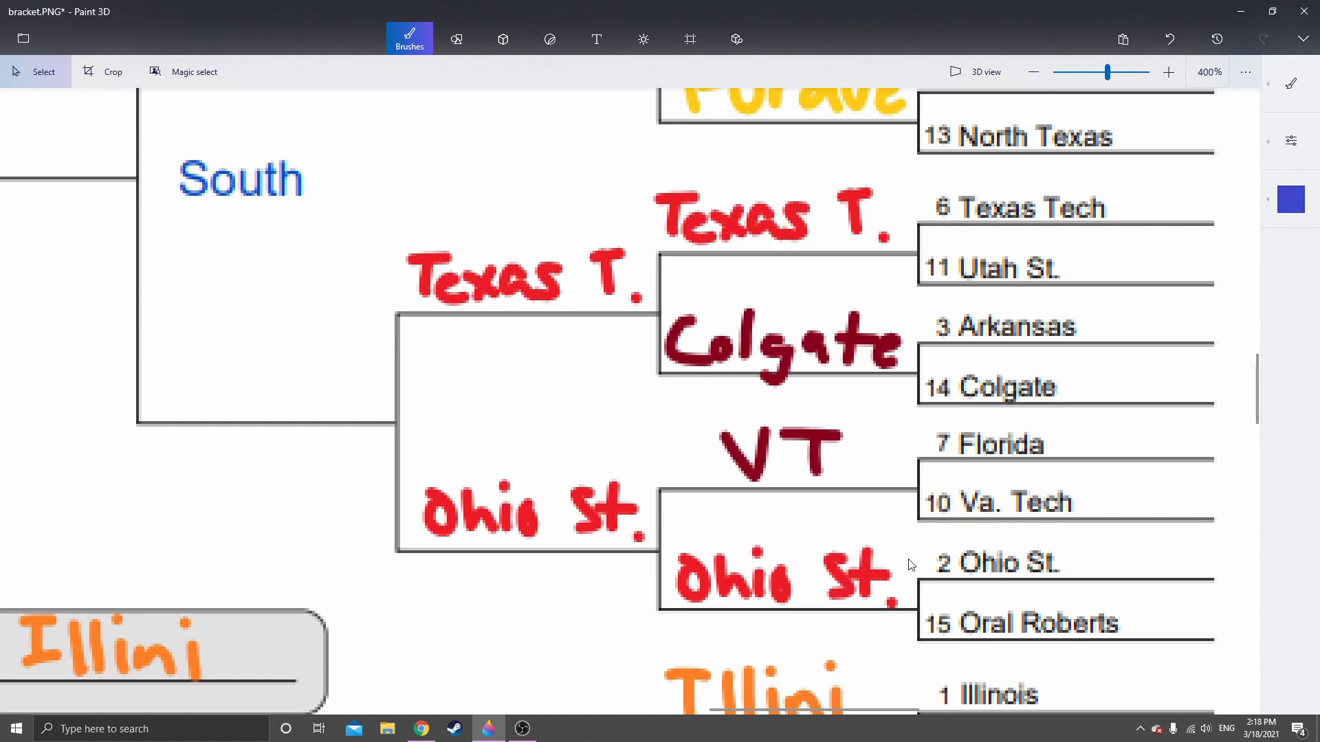
{"action": "left_click_drag", "start_coordinate": [484, 421], "coordinate": [463, 377]}
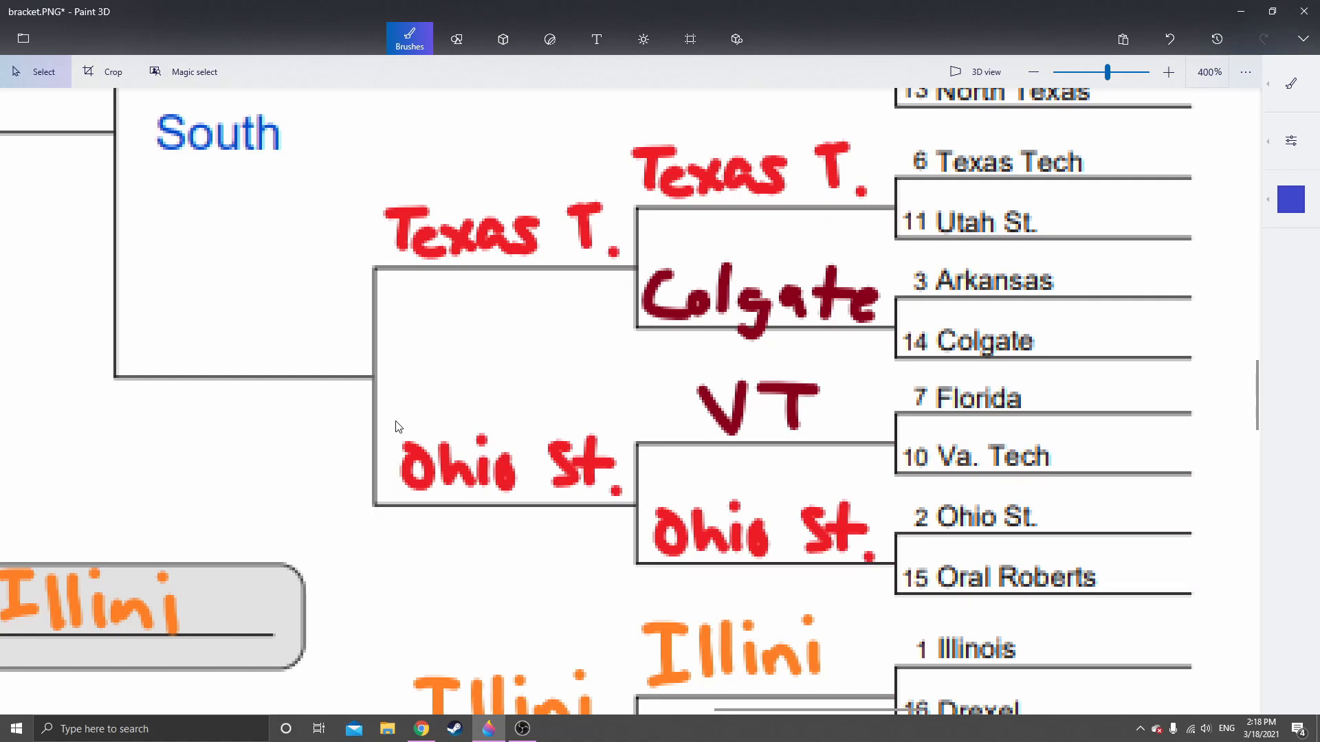
{"action": "left_click_drag", "start_coordinate": [396, 422], "coordinate": [629, 504]}
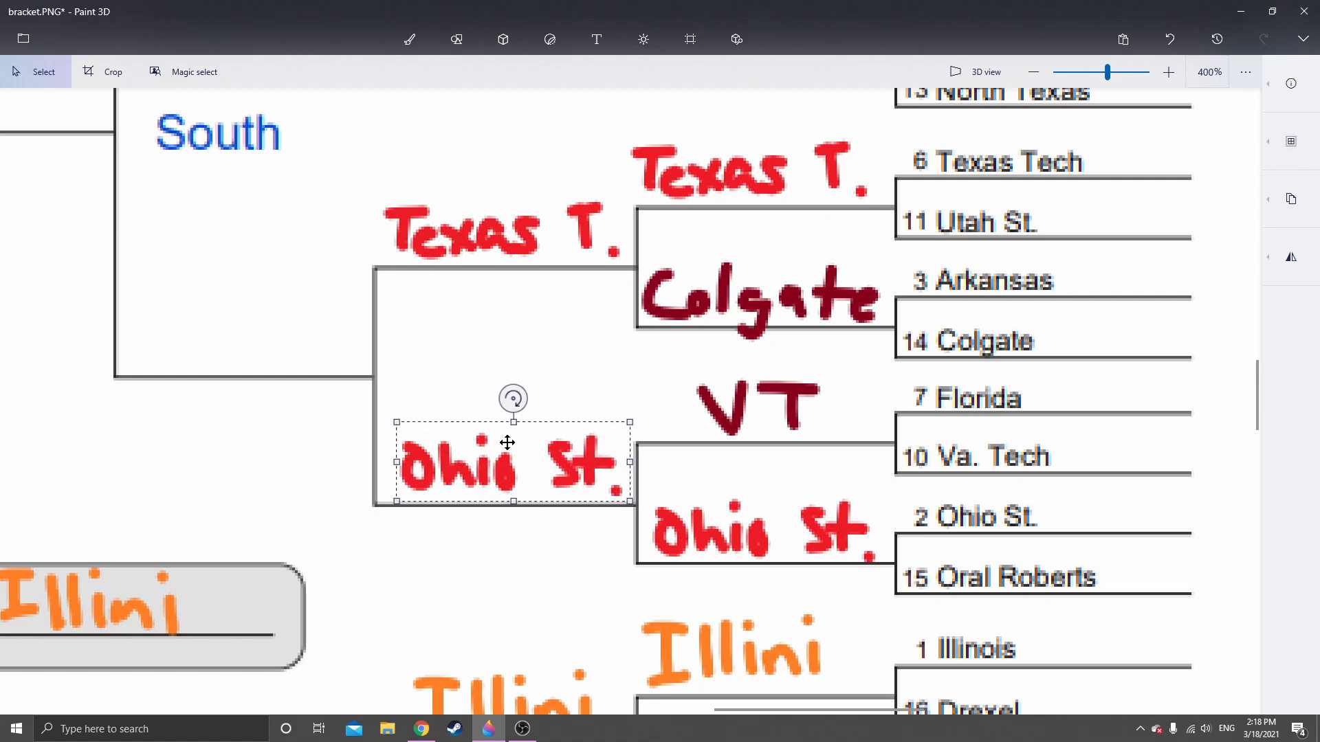
{"action": "left_click", "coordinate": [459, 355]}
{"action": "key", "text": "ctrl+v"}
{"action": "left_click_drag", "start_coordinate": [526, 472], "coordinate": [259, 343]}
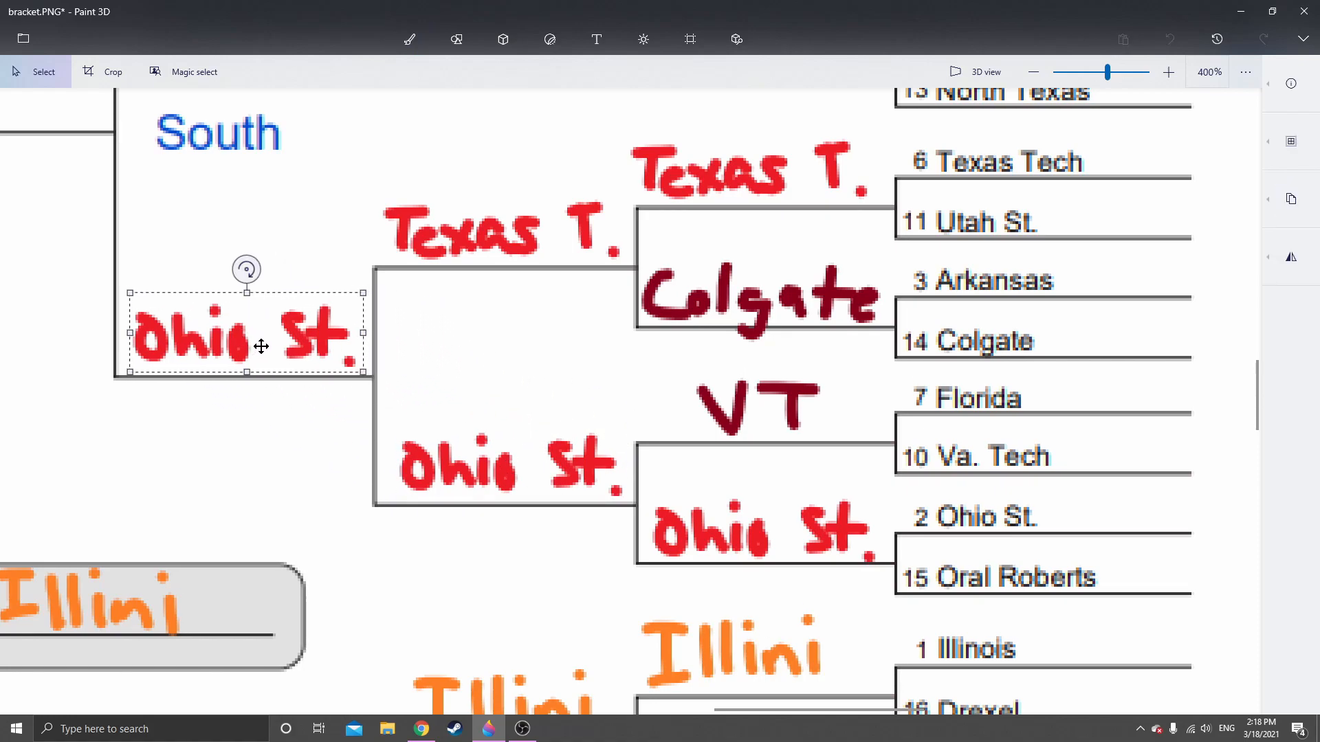
{"action": "left_click", "coordinate": [315, 447]}
Copy the handwritten Sweet 16 "WV" and place it on the Midwest region's Elite 8 line fed by the WV and Houston picks
{"action": "scroll", "coordinate": [324, 438], "scroll_direction": "up", "scroll_amount": 3}
{"action": "scroll", "coordinate": [410, 475], "scroll_direction": "left", "scroll_amount": 4}
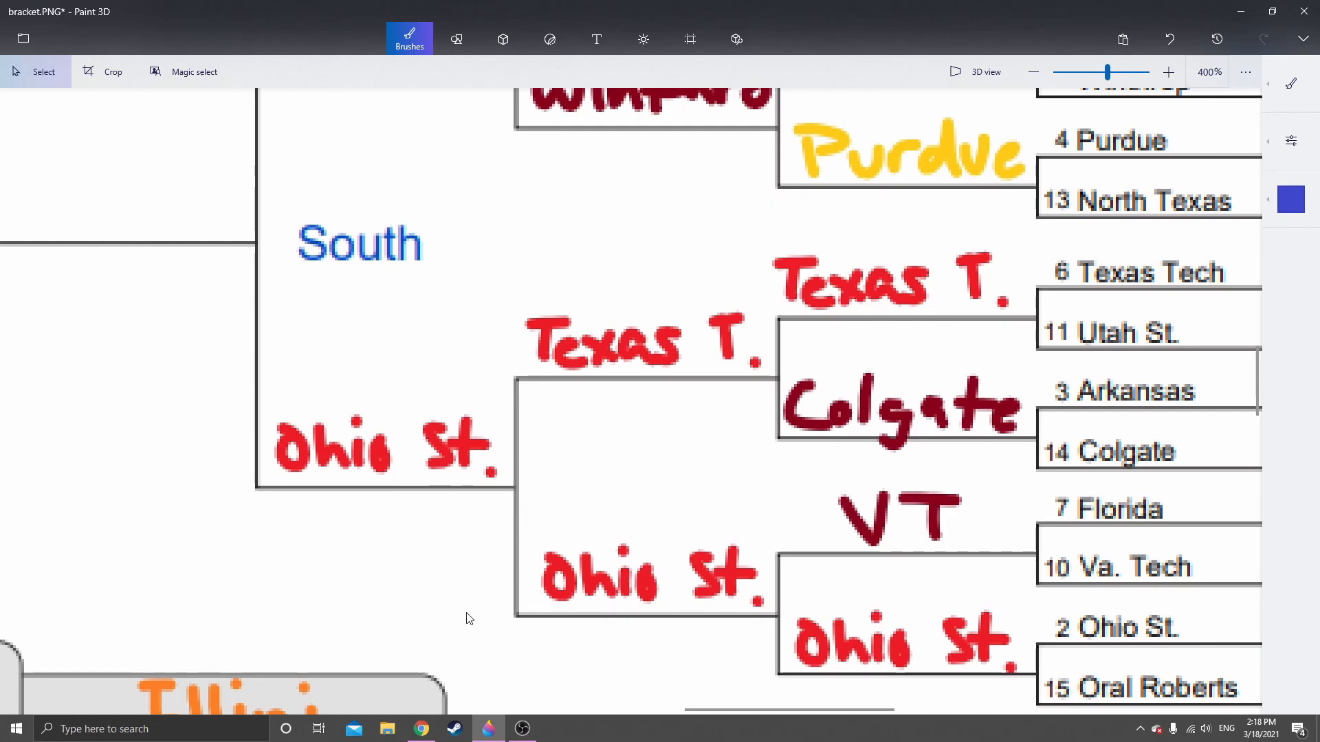
{"action": "scroll", "coordinate": [469, 615], "scroll_direction": "down", "scroll_amount": 10}
{"action": "scroll", "coordinate": [470, 615], "scroll_direction": "right", "scroll_amount": 2}
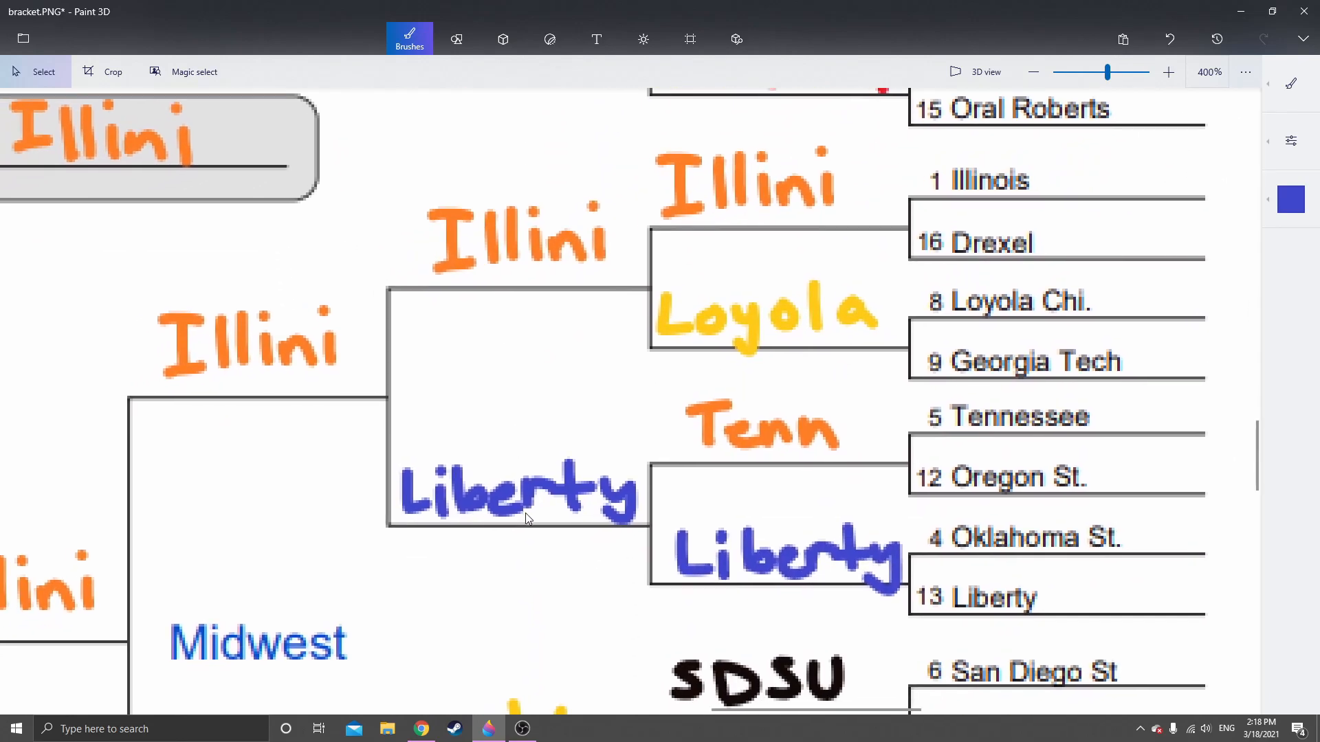
{"action": "scroll", "coordinate": [517, 514], "scroll_direction": "left", "scroll_amount": 2}
{"action": "left_click_drag", "start_coordinate": [489, 490], "coordinate": [520, 534]}
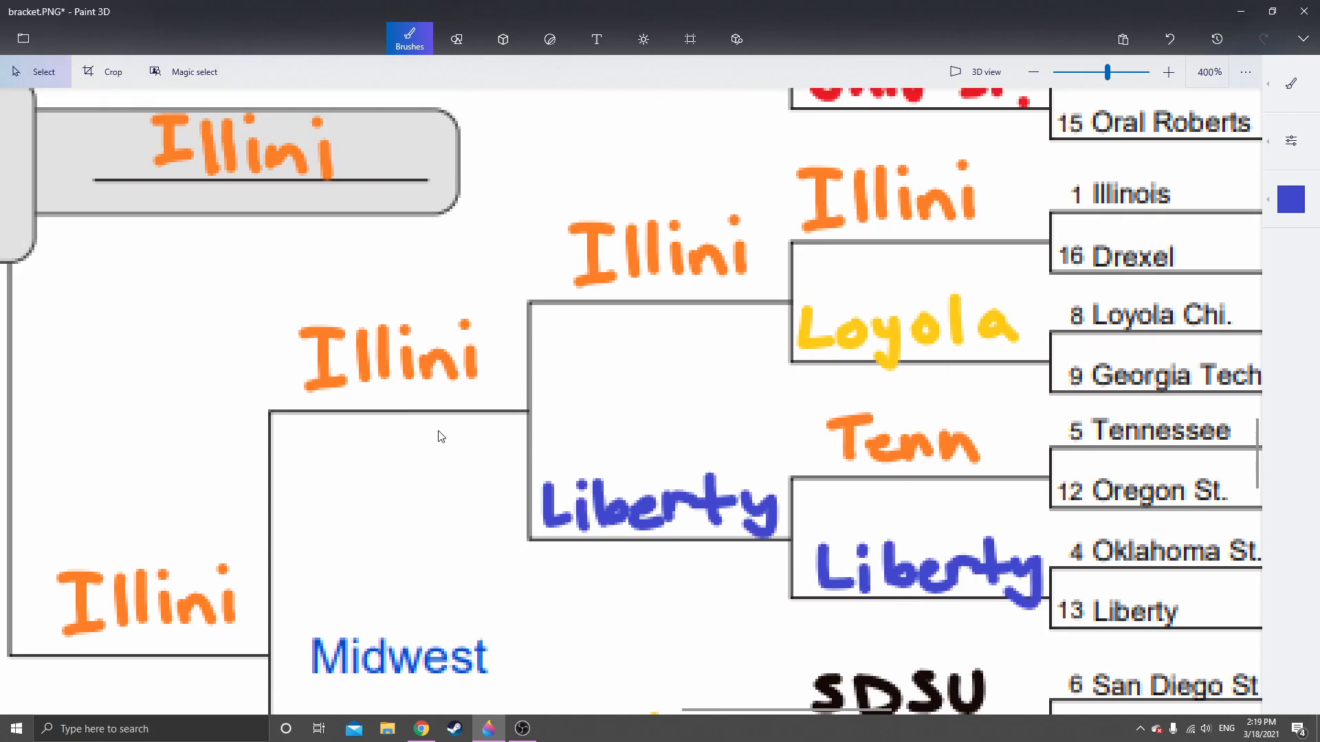
{"action": "scroll", "coordinate": [462, 538], "scroll_direction": "down", "scroll_amount": 6}
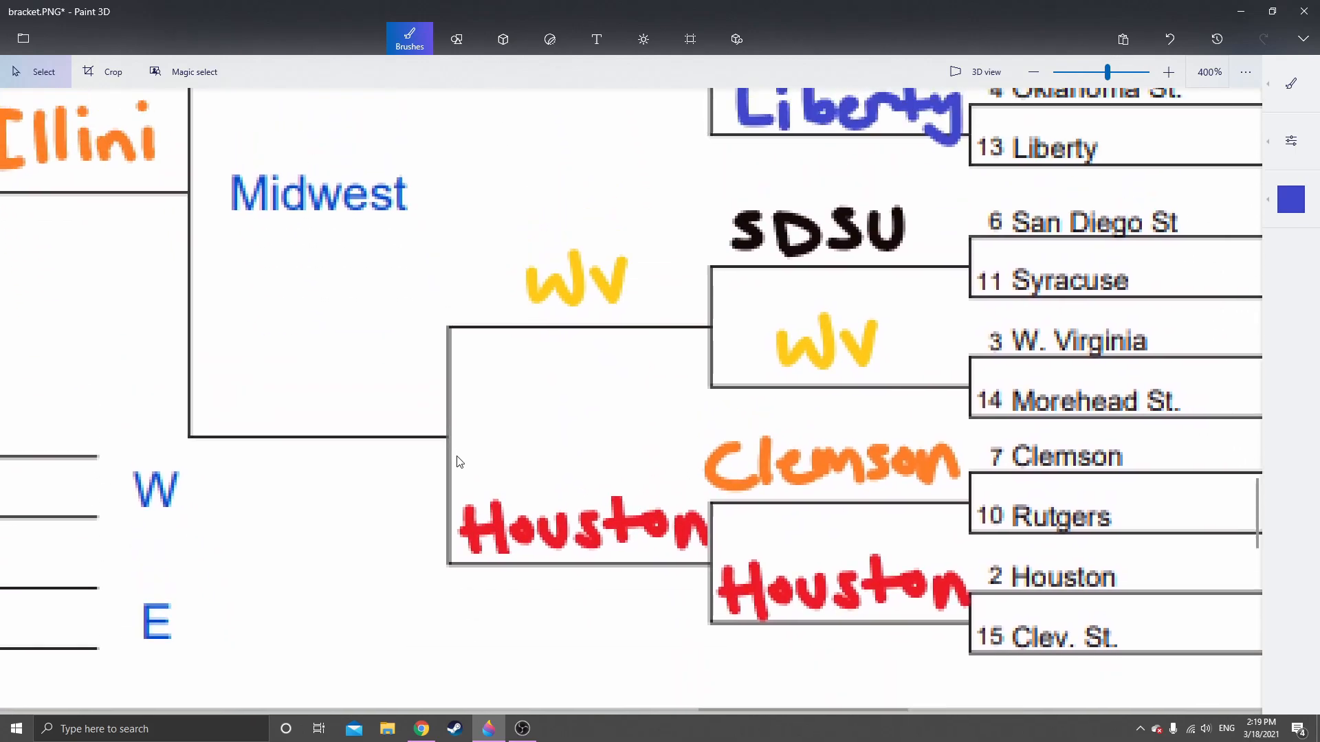
{"action": "left_click_drag", "start_coordinate": [448, 403], "coordinate": [432, 401]}
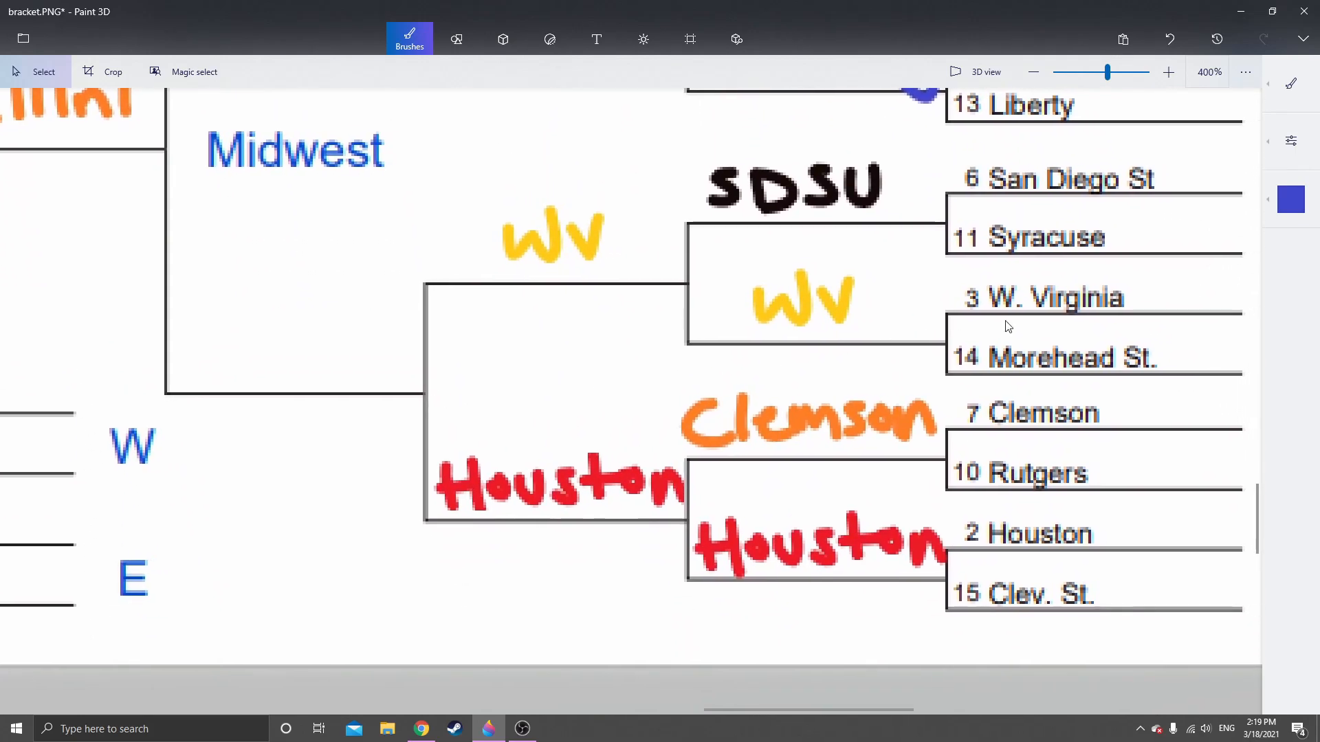
{"action": "left_click_drag", "start_coordinate": [536, 319], "coordinate": [592, 376]}
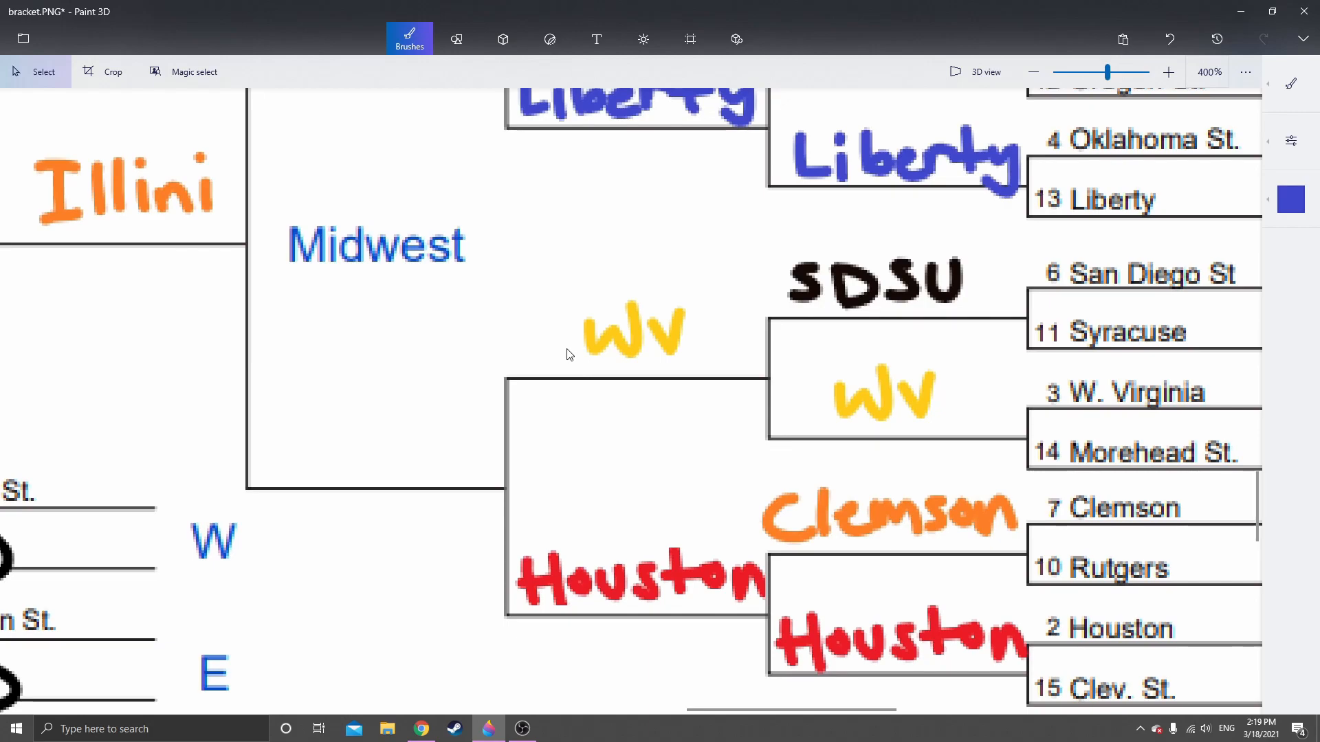
{"action": "left_click_drag", "start_coordinate": [560, 280], "coordinate": [712, 371]}
{"action": "left_click", "coordinate": [673, 421]}
{"action": "key", "text": "ctrl+v"}
{"action": "left_click_drag", "start_coordinate": [639, 348], "coordinate": [404, 451]}
{"action": "left_click", "coordinate": [386, 561]}
Copy the handwritten Elite 8 "Gonz" and place it on the West region's Final Four line
{"action": "left_click_drag", "start_coordinate": [208, 435], "coordinate": [492, 462]}
{"action": "scroll", "coordinate": [563, 450], "scroll_direction": "down", "scroll_amount": 5}
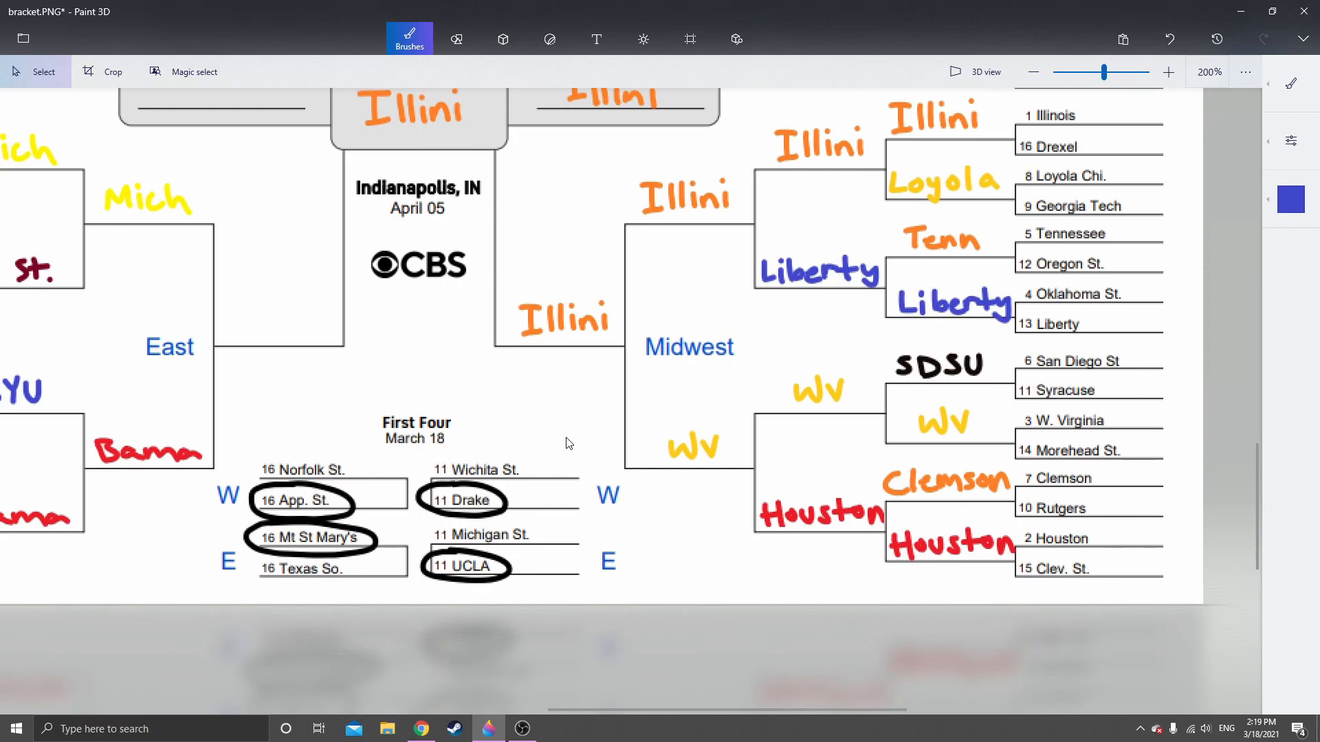
{"action": "scroll", "coordinate": [828, 465], "scroll_direction": "up", "scroll_amount": 5}
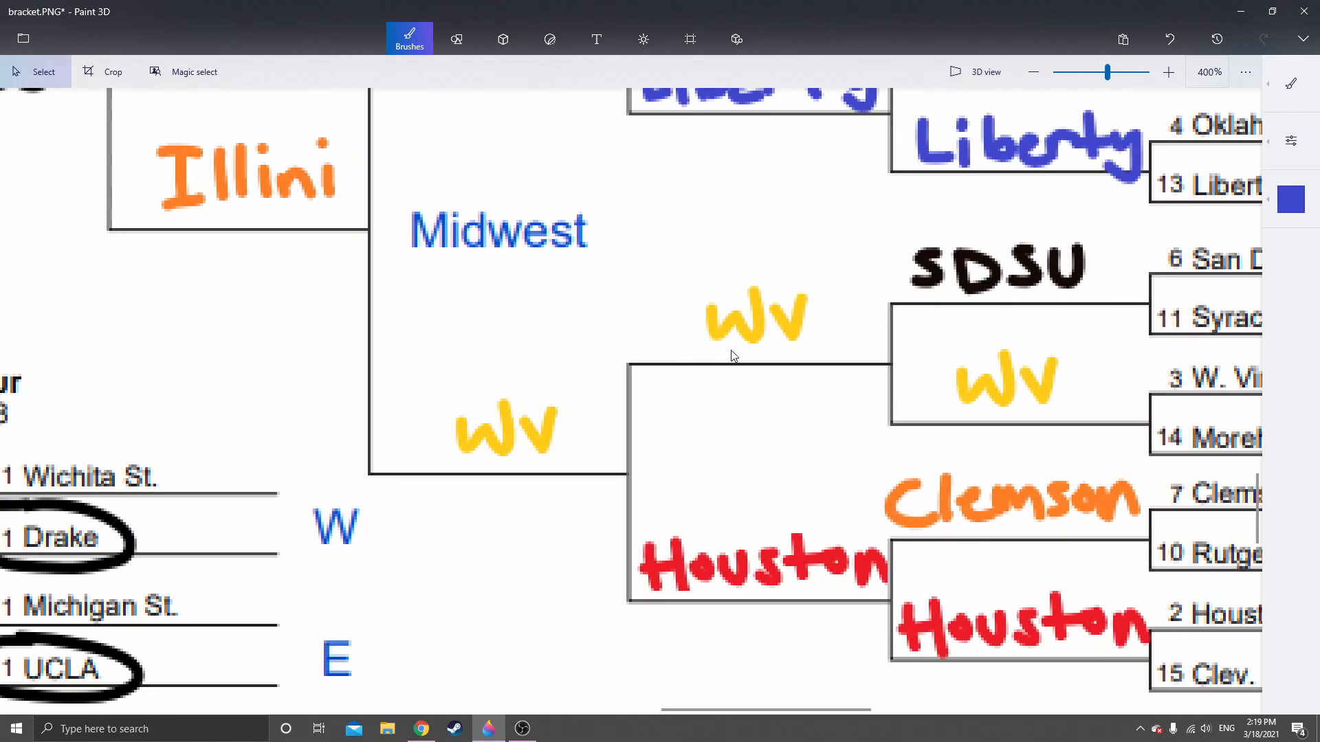
{"action": "scroll", "coordinate": [409, 311], "scroll_direction": "down", "scroll_amount": 5}
{"action": "left_click_drag", "start_coordinate": [336, 280], "coordinate": [492, 665]}
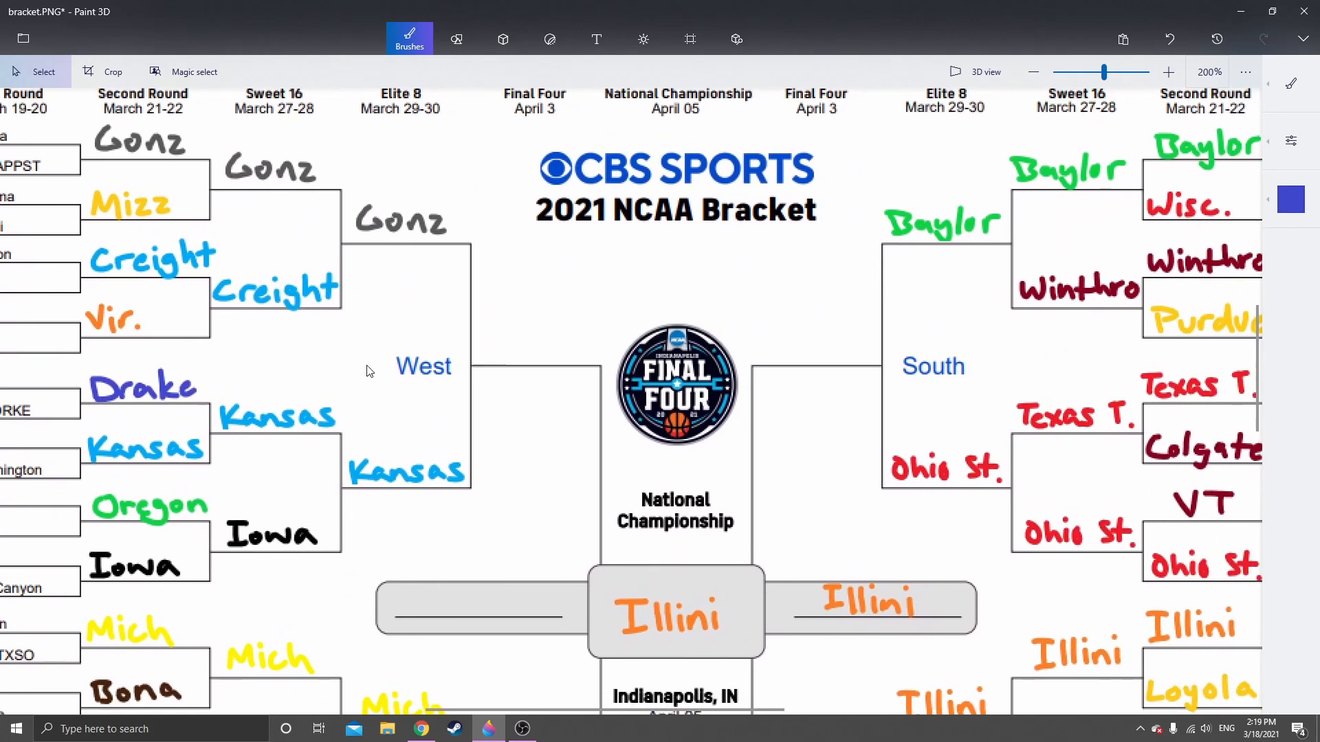
{"action": "scroll", "coordinate": [368, 372], "scroll_direction": "up", "scroll_amount": 3}
{"action": "left_click_drag", "start_coordinate": [217, 425], "coordinate": [326, 550]}
{"action": "left_click_drag", "start_coordinate": [479, 410], "coordinate": [505, 390]}
{"action": "scroll", "coordinate": [524, 375], "scroll_direction": "down", "scroll_amount": 2}
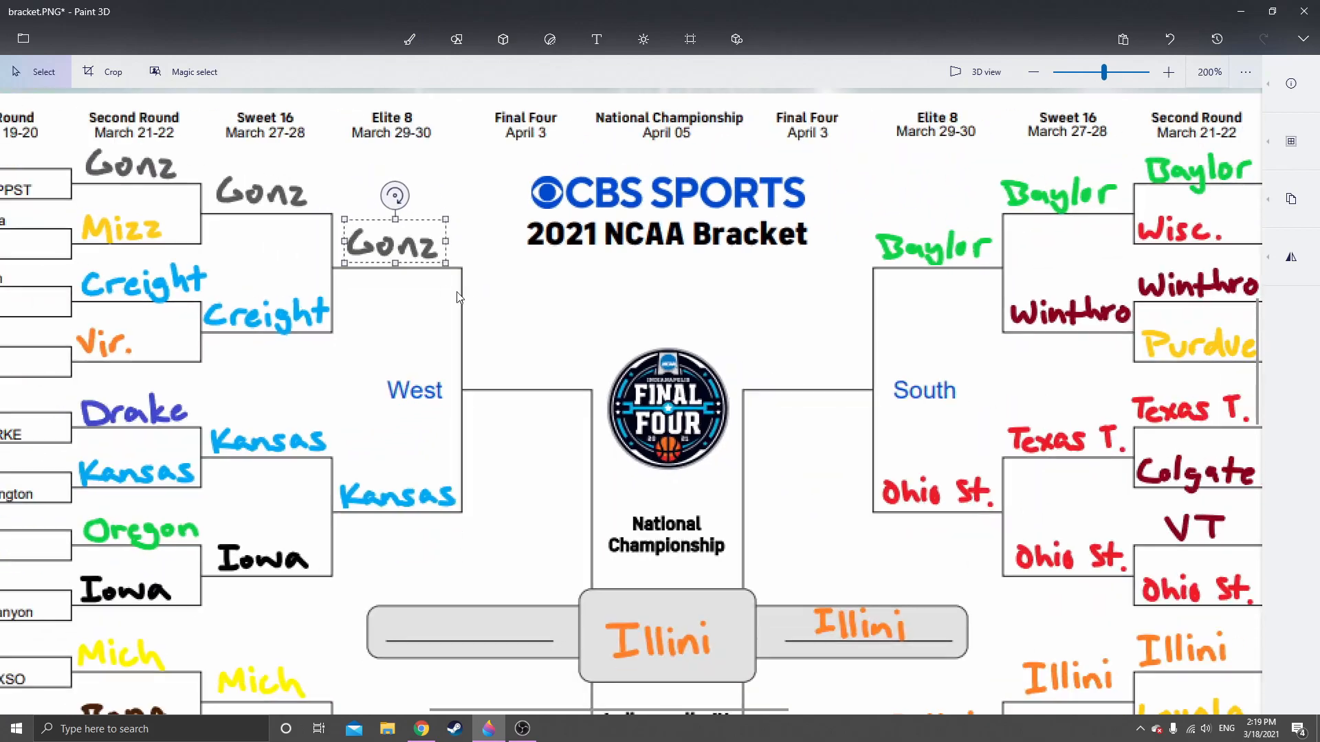
{"action": "left_click_drag", "start_coordinate": [394, 249], "coordinate": [532, 368]}
{"action": "left_click", "coordinate": [550, 410]}
Copy the handwritten Elite 8 "Bama" and place it on the East region's Final Four line
{"action": "scroll", "coordinate": [547, 426], "scroll_direction": "down", "scroll_amount": 10}
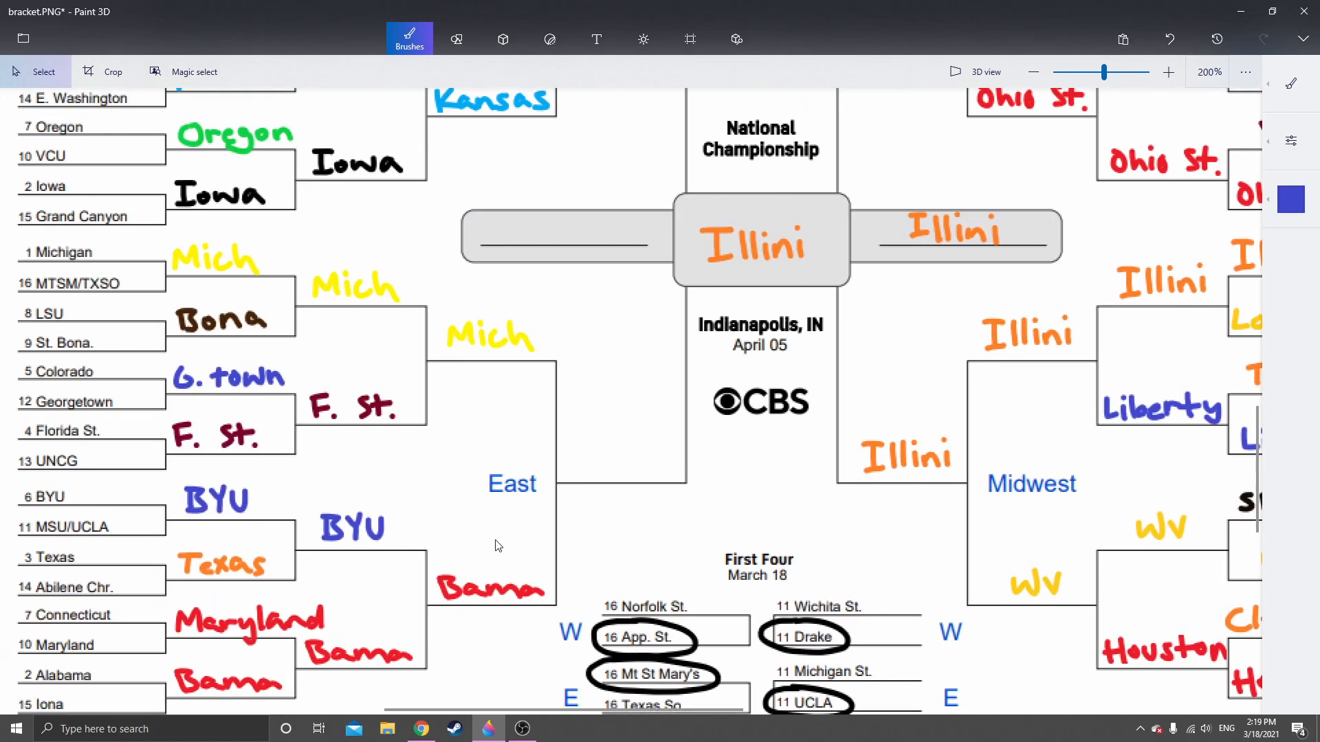
{"action": "scroll", "coordinate": [545, 451], "scroll_direction": "up", "scroll_amount": 3}
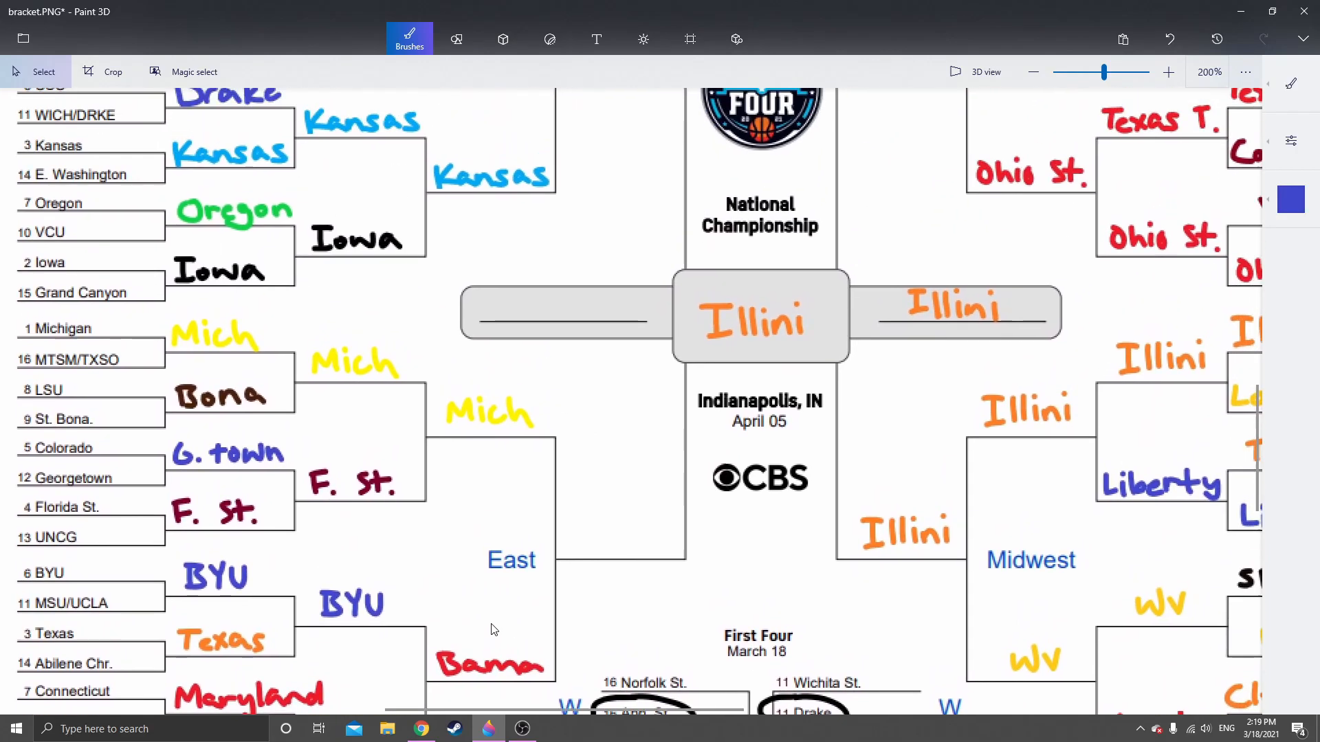
{"action": "scroll", "coordinate": [471, 631], "scroll_direction": "down", "scroll_amount": 3}
{"action": "left_click_drag", "start_coordinate": [498, 456], "coordinate": [561, 435]}
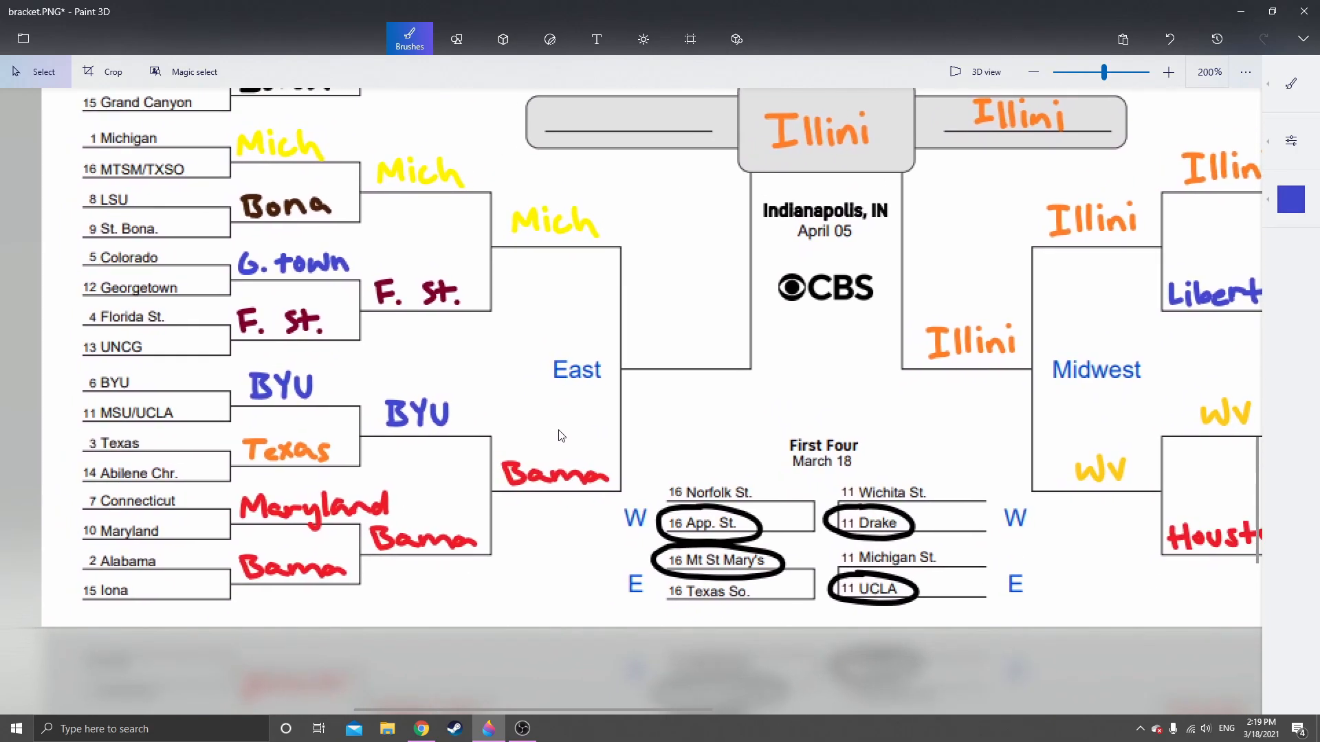
{"action": "scroll", "coordinate": [559, 431], "scroll_direction": "up", "scroll_amount": 1}
{"action": "left_click_drag", "start_coordinate": [558, 418], "coordinate": [512, 466]}
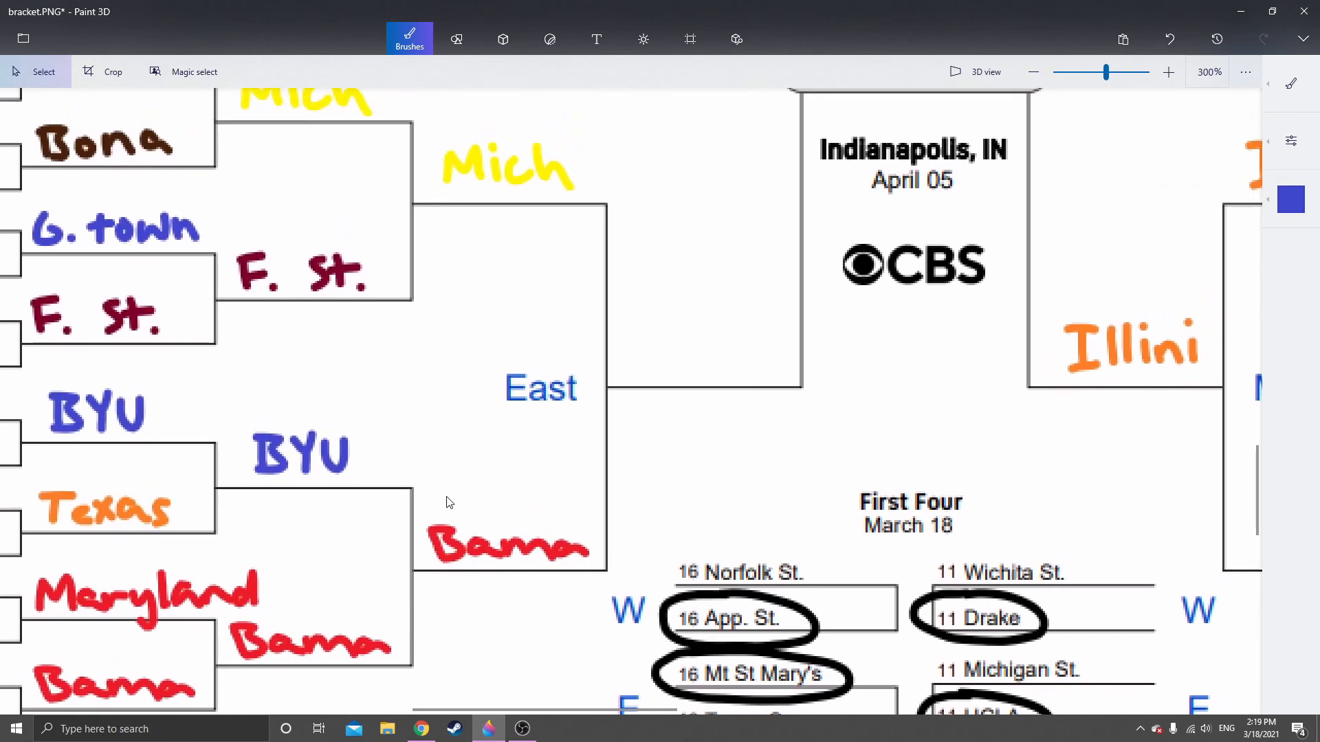
{"action": "left_click_drag", "start_coordinate": [436, 518], "coordinate": [597, 571]}
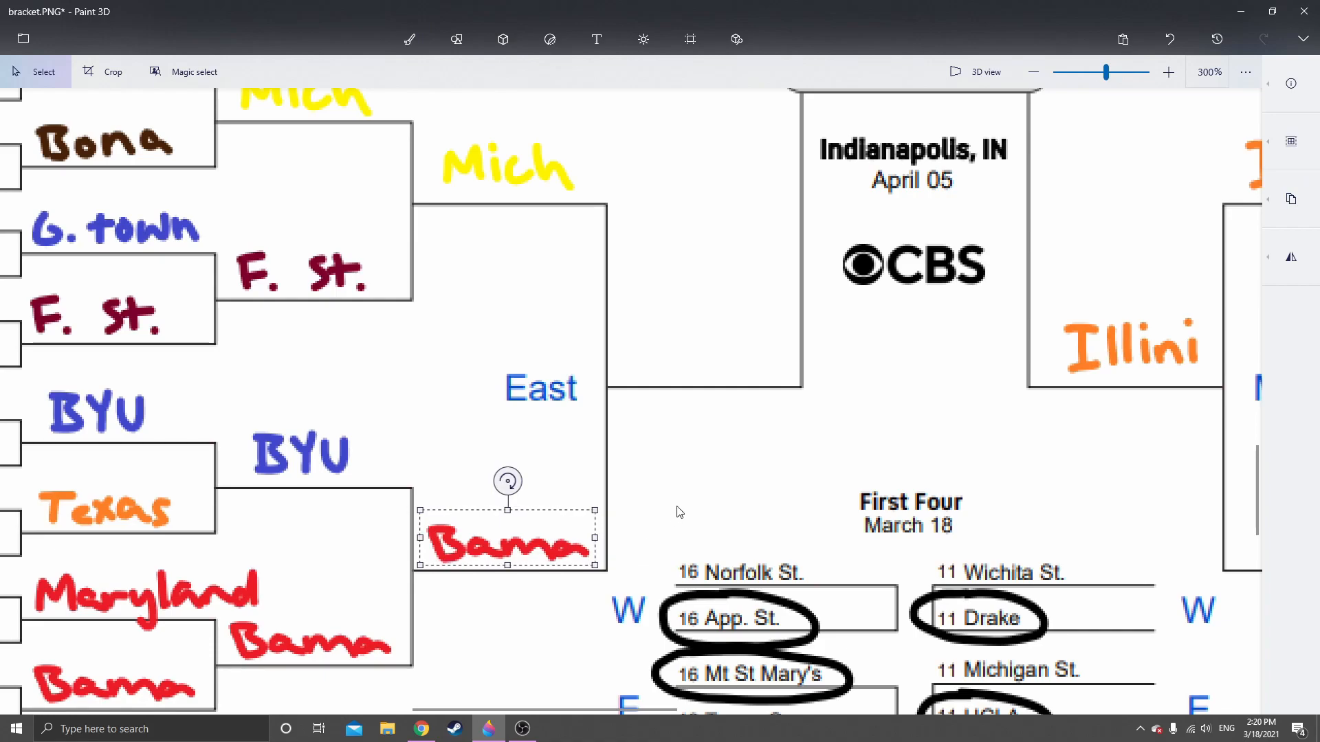
{"action": "left_click_drag", "start_coordinate": [488, 552], "coordinate": [683, 367]}
{"action": "left_click", "coordinate": [698, 457]}
Review the Final Four picks across the bracket and compare the South region's Elite 8 picks for the empty Final Four line
{"action": "left_click_drag", "start_coordinate": [987, 299], "coordinate": [551, 572]}
{"action": "left_click_drag", "start_coordinate": [850, 218], "coordinate": [498, 568]}
{"action": "left_click_drag", "start_coordinate": [231, 559], "coordinate": [954, 222]}
{"action": "left_click_drag", "start_coordinate": [864, 325], "coordinate": [462, 646]}
{"action": "left_click_drag", "start_coordinate": [560, 386], "coordinate": [595, 456]}
{"action": "scroll", "coordinate": [598, 462], "scroll_direction": "down", "scroll_amount": 5}
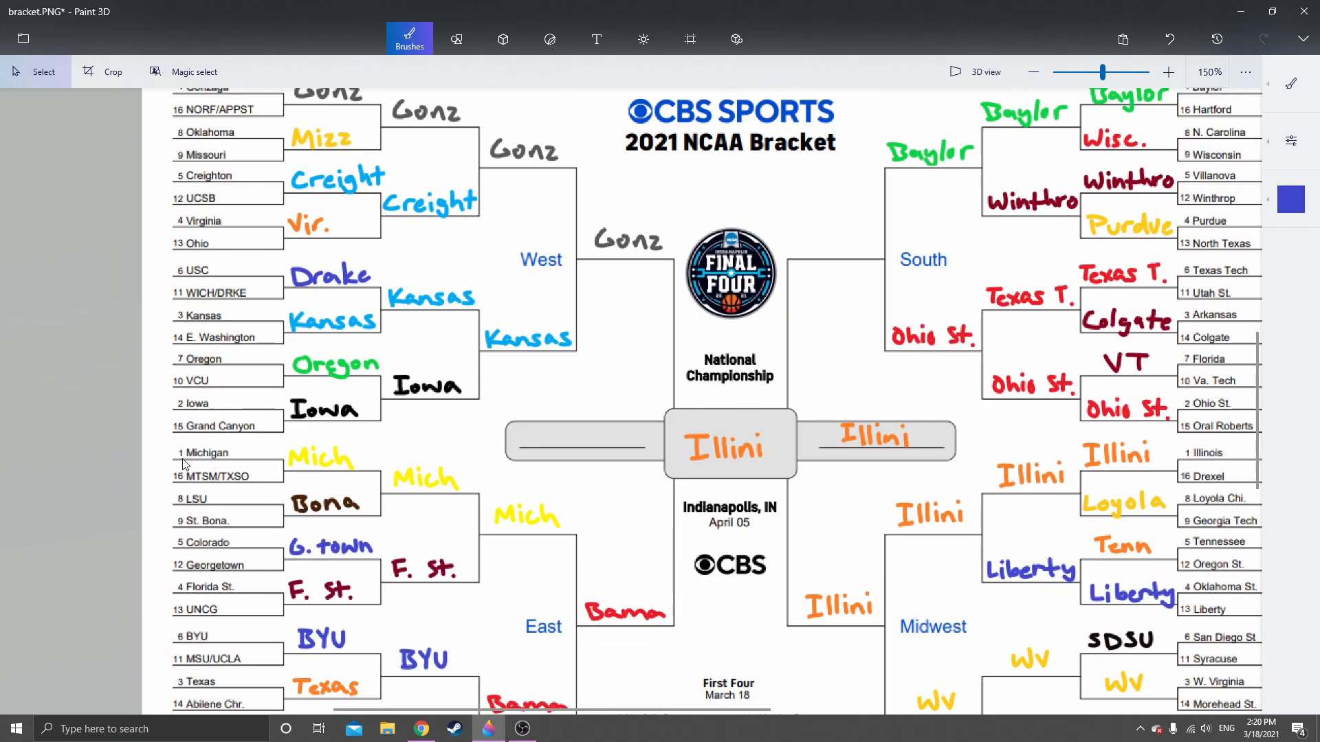
{"action": "left_click_drag", "start_coordinate": [800, 366], "coordinate": [442, 496]}
{"action": "scroll", "coordinate": [501, 385], "scroll_direction": "up", "scroll_amount": 3}
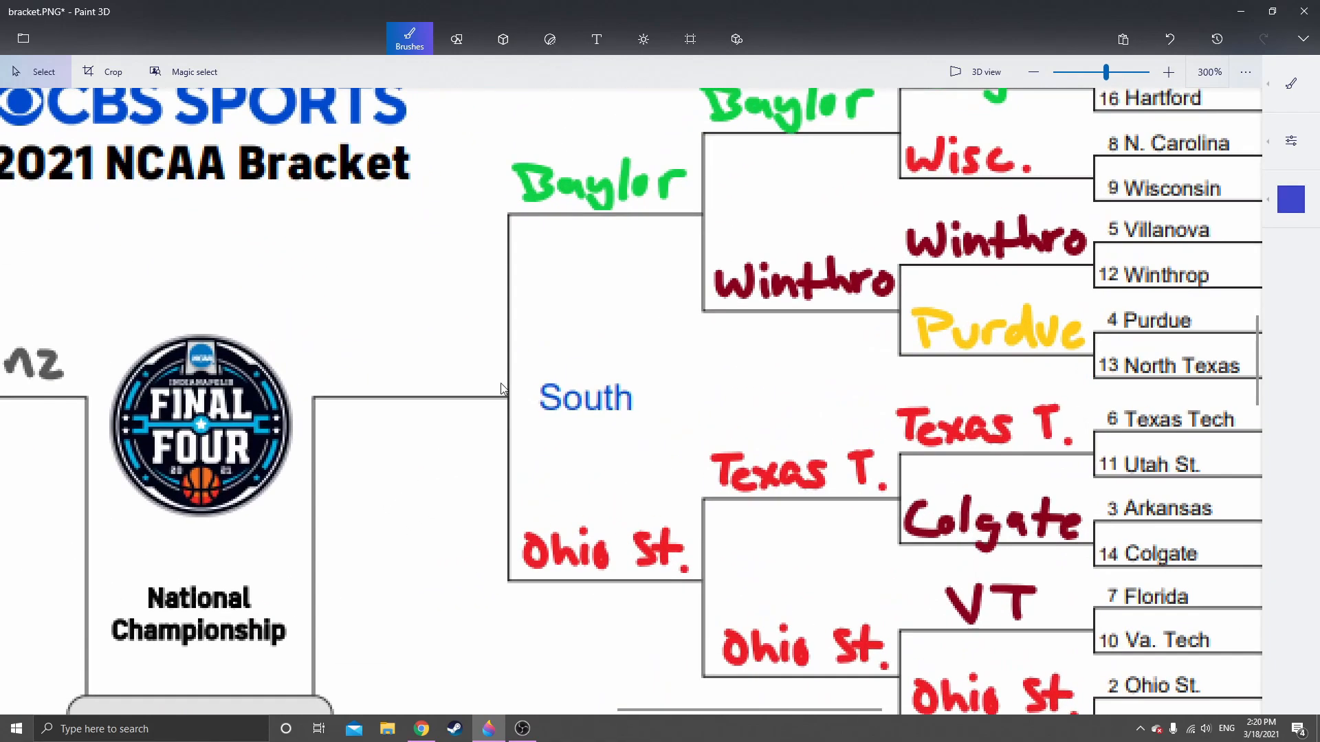
{"action": "scroll", "coordinate": [631, 409], "scroll_direction": "down", "scroll_amount": 2}
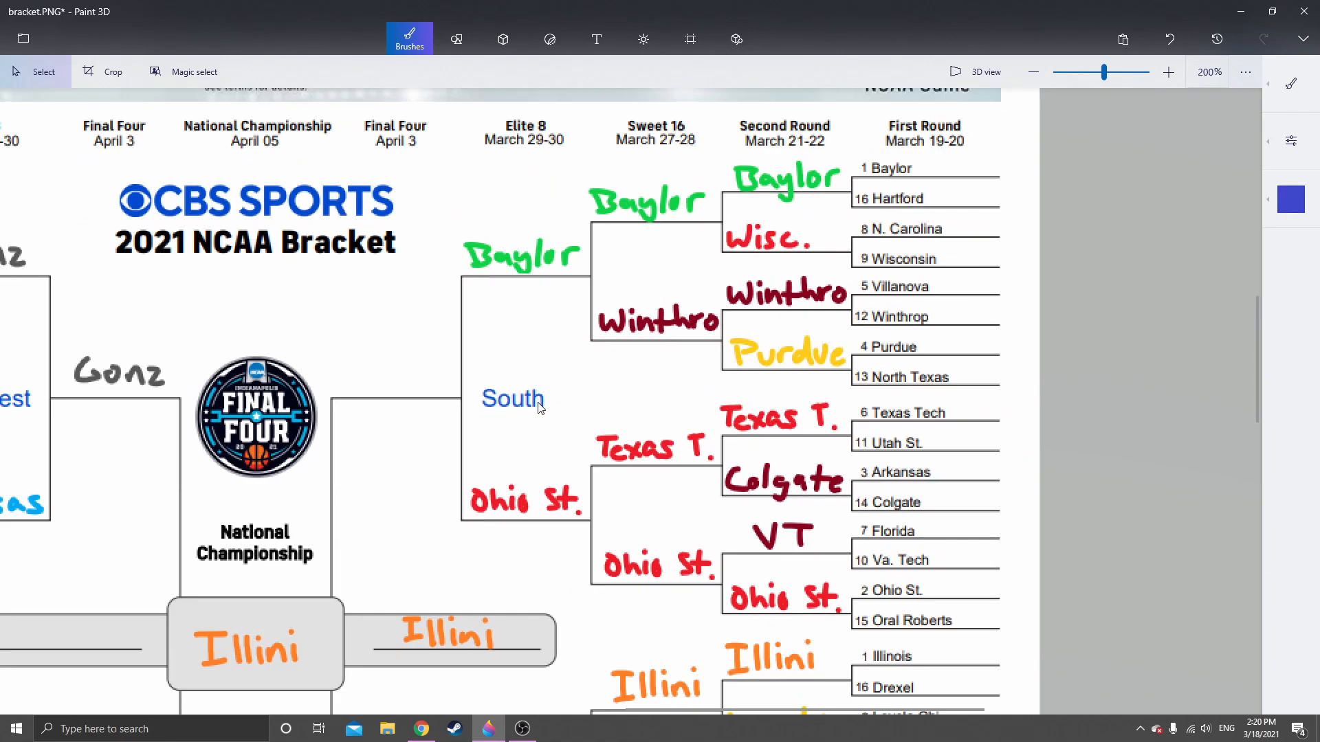
{"action": "scroll", "coordinate": [518, 546], "scroll_direction": "down", "scroll_amount": 7}
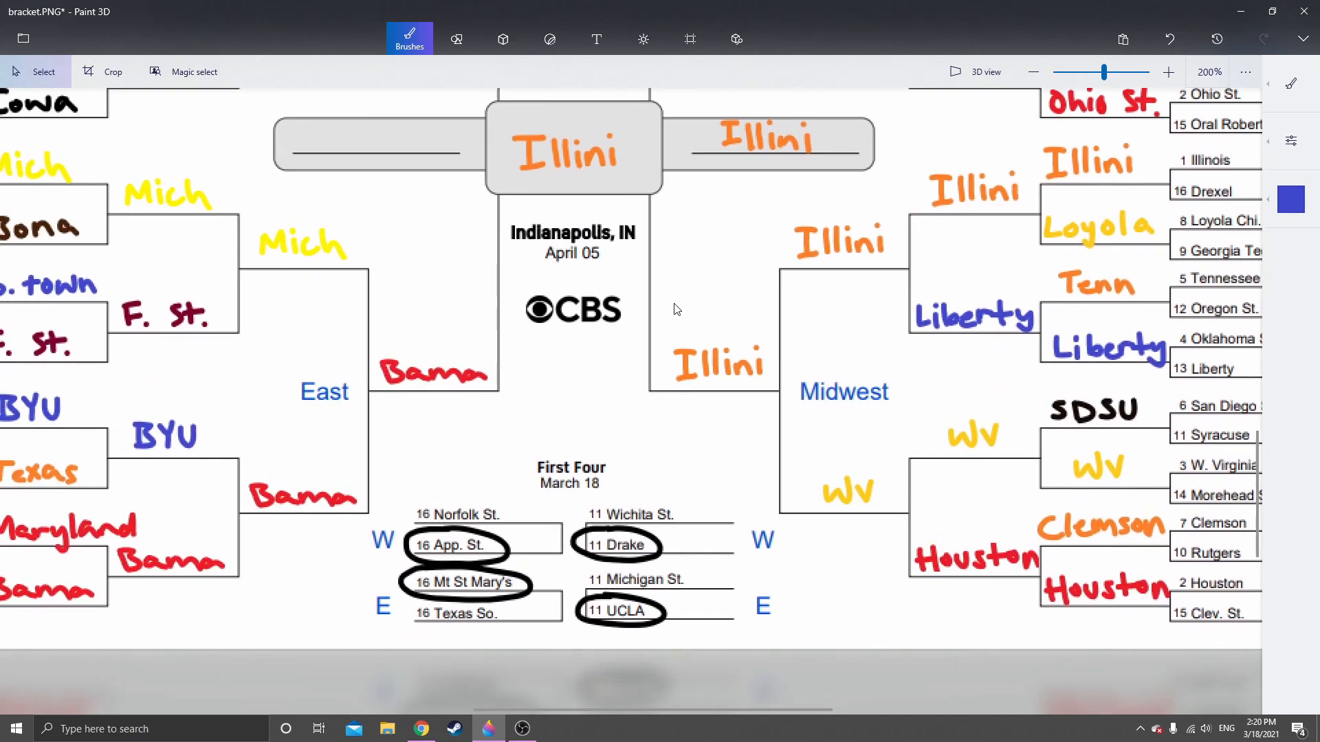
{"action": "scroll", "coordinate": [466, 517], "scroll_direction": "left", "scroll_amount": 7}
{"action": "scroll", "coordinate": [466, 517], "scroll_direction": "up", "scroll_amount": 2}
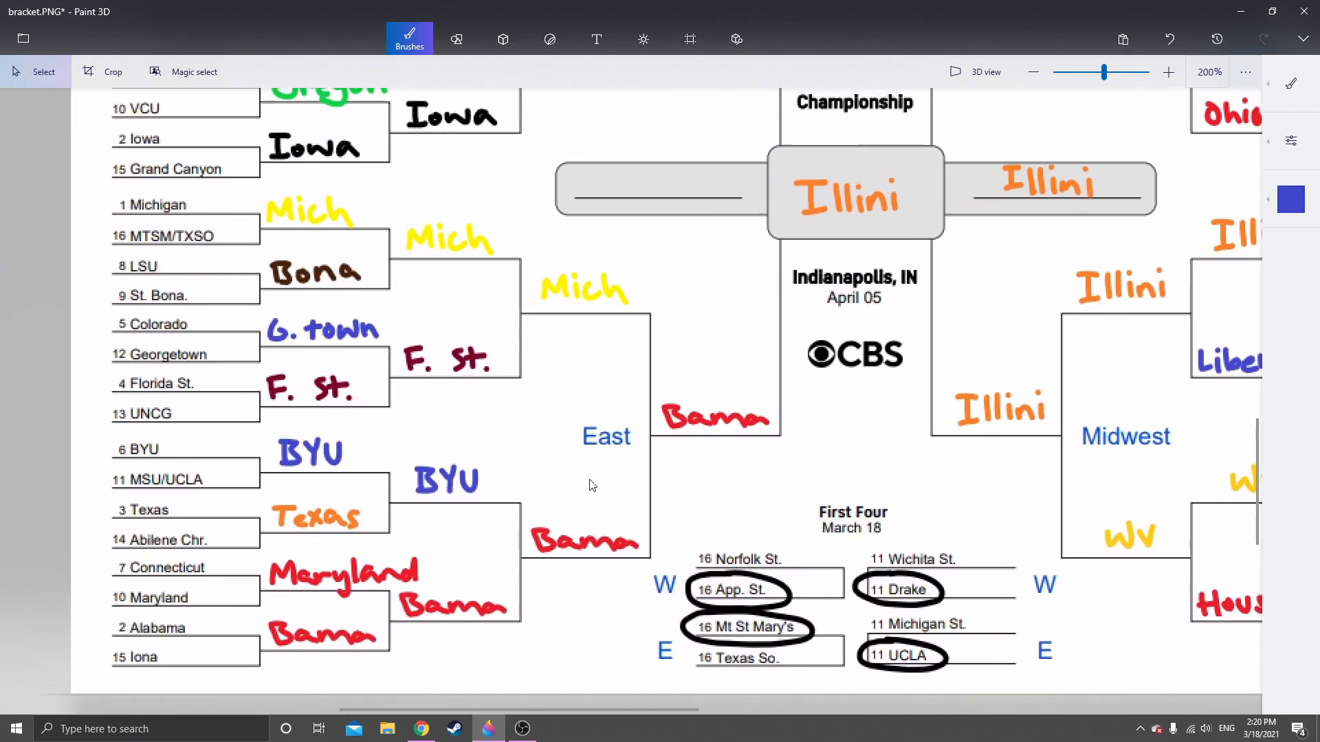
{"action": "scroll", "coordinate": [593, 485], "scroll_direction": "up", "scroll_amount": 3}
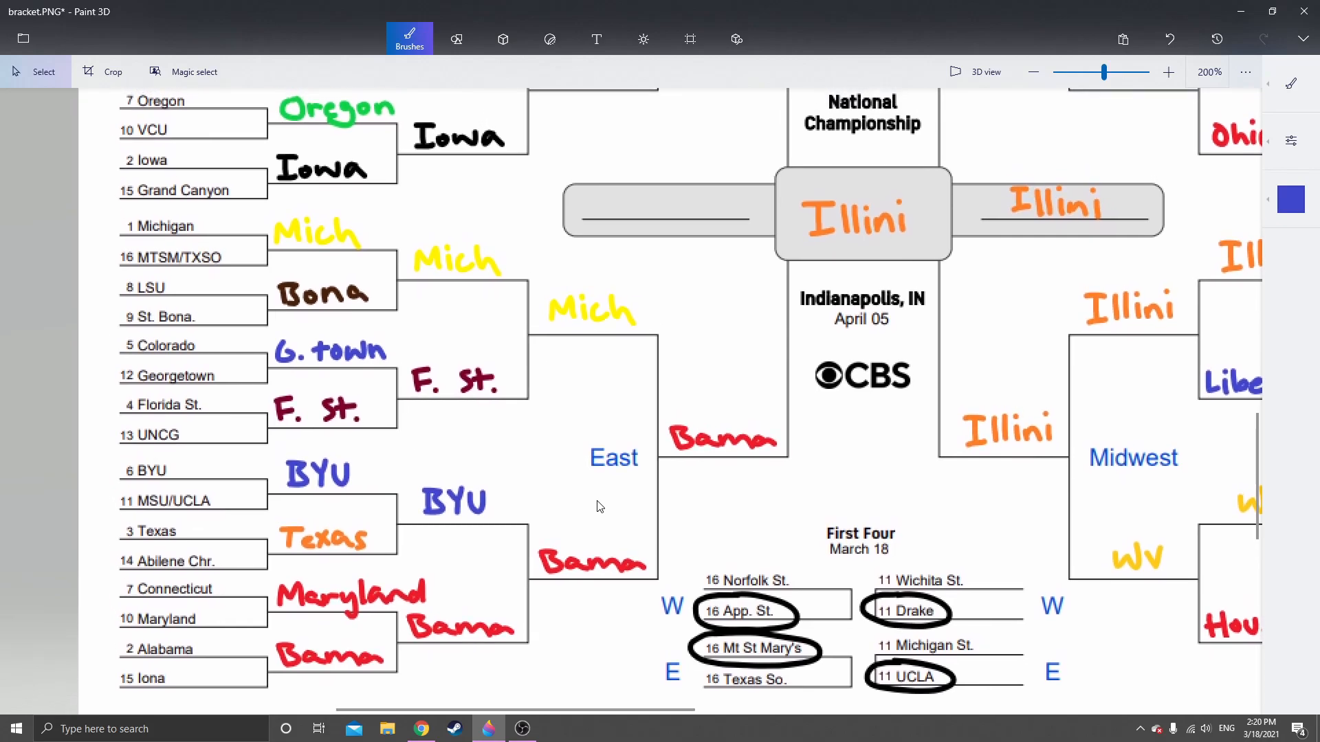
{"action": "scroll", "coordinate": [554, 453], "scroll_direction": "up", "scroll_amount": 5}
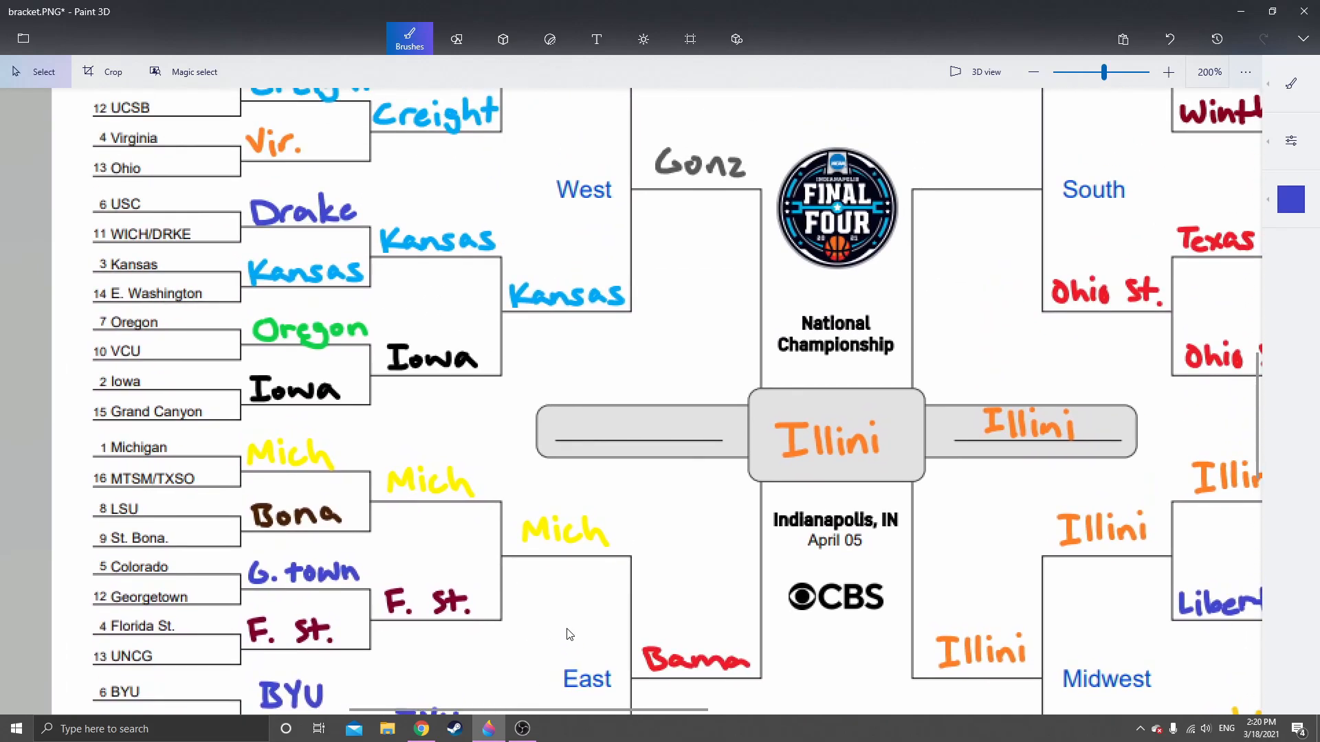
{"action": "scroll", "coordinate": [543, 440], "scroll_direction": "right", "scroll_amount": 5}
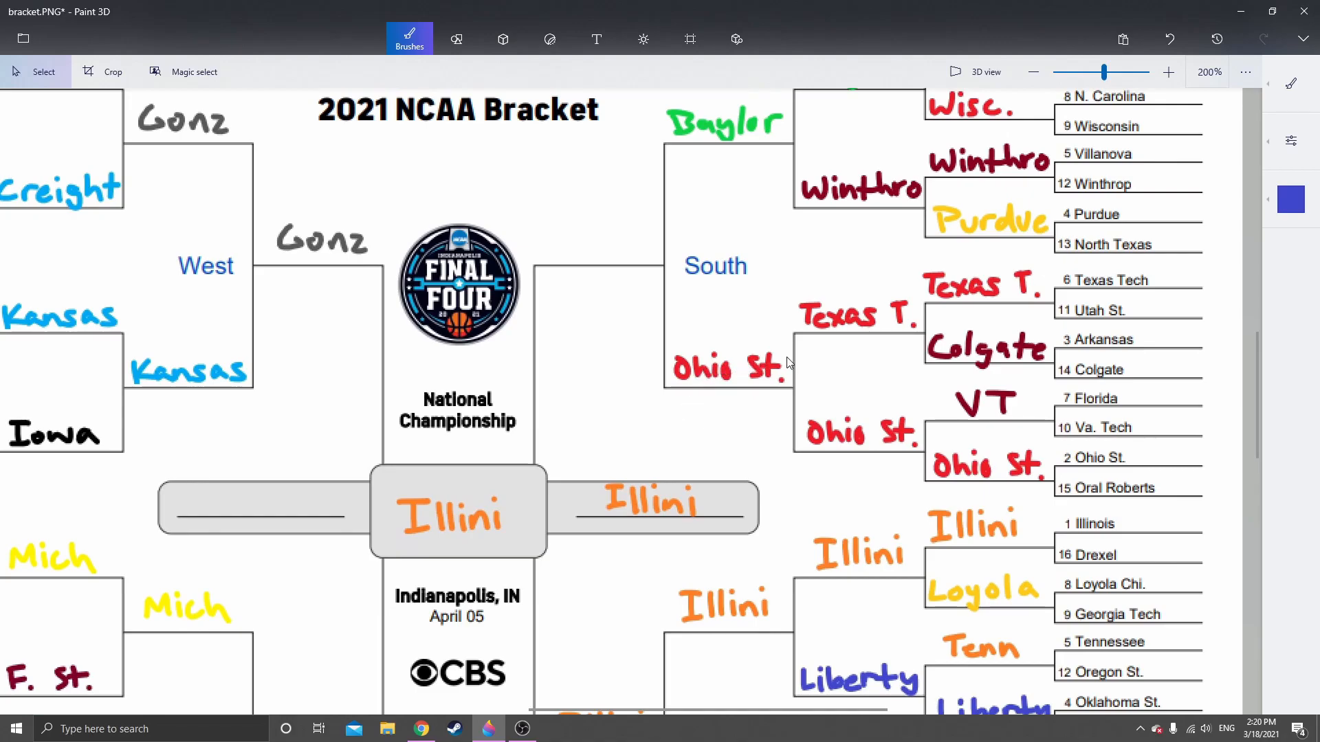
{"action": "left_click_drag", "start_coordinate": [659, 286], "coordinate": [647, 426]}
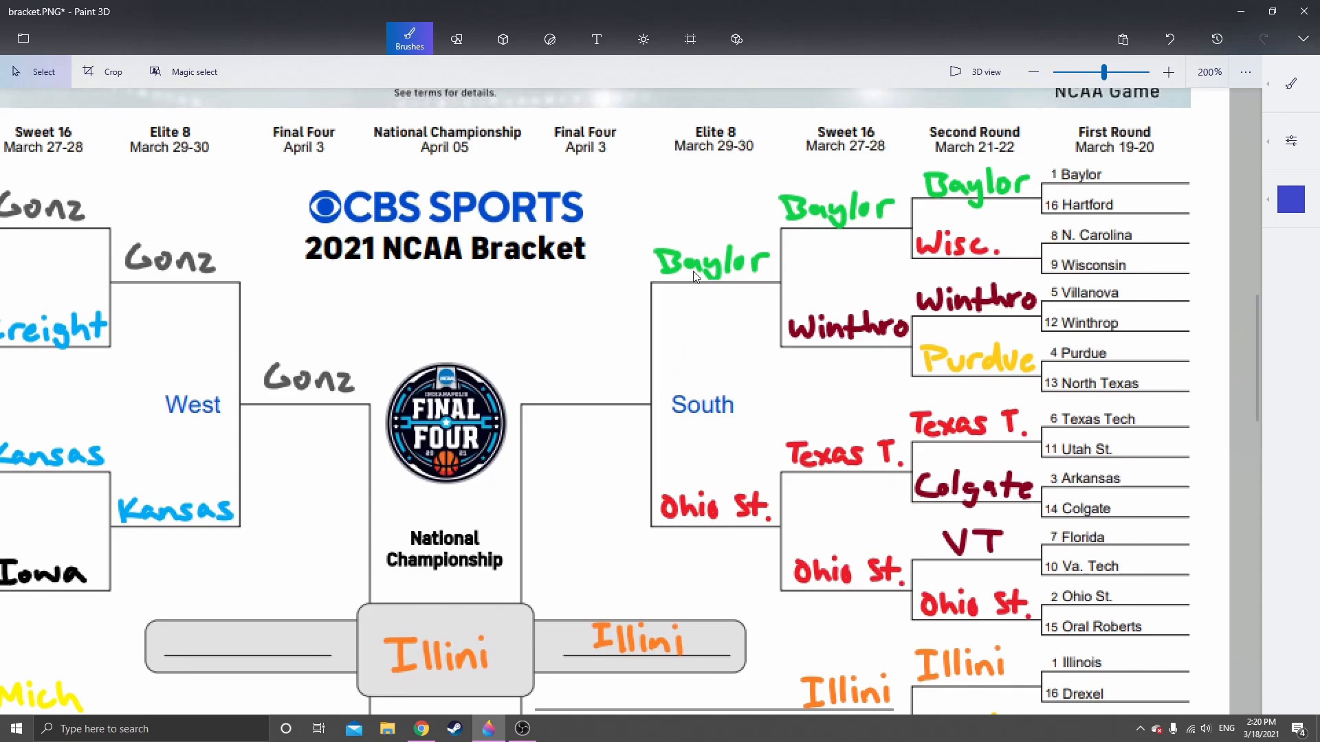
{"action": "left_click_drag", "start_coordinate": [476, 459], "coordinate": [612, 200]}
{"action": "left_click_drag", "start_coordinate": [604, 440], "coordinate": [531, 578]}
{"action": "left_click_drag", "start_coordinate": [682, 339], "coordinate": [598, 386]}
{"action": "scroll", "coordinate": [644, 313], "scroll_direction": "up", "scroll_amount": 3}
{"action": "left_click_drag", "start_coordinate": [644, 313], "coordinate": [576, 398]}
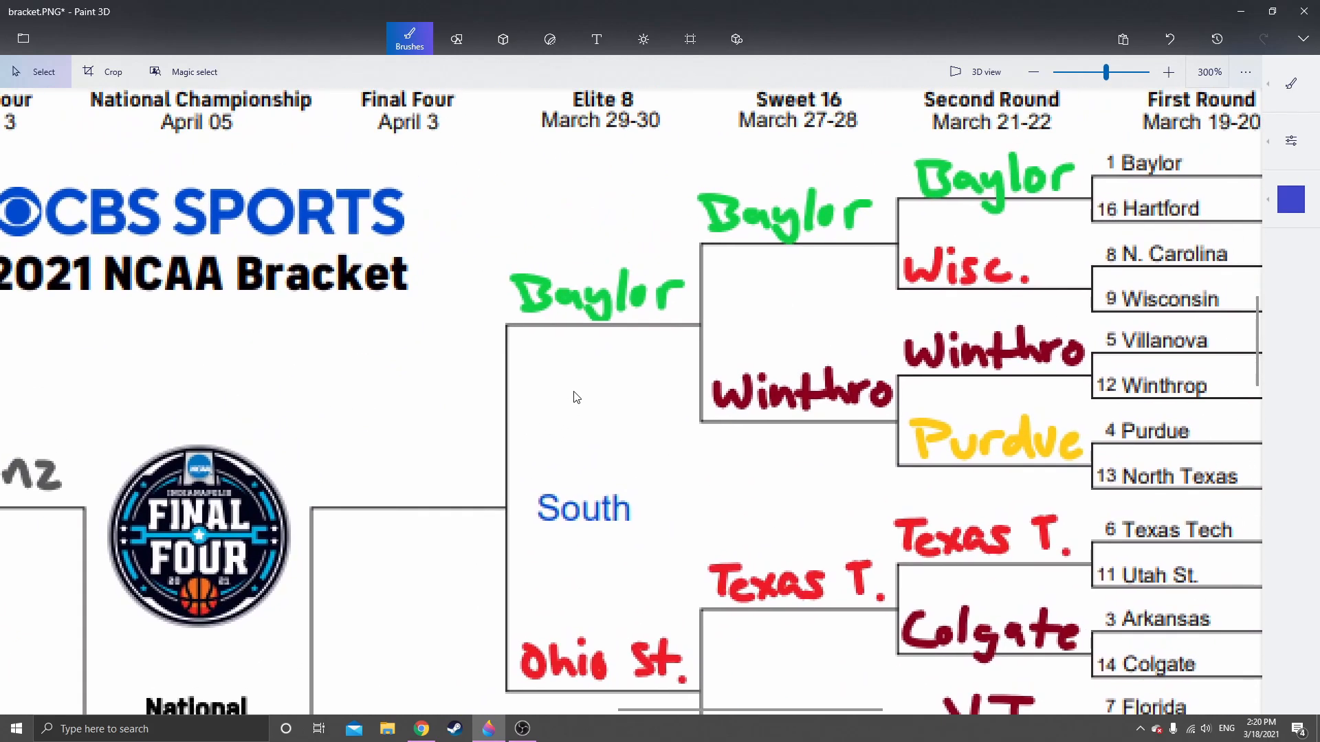
Try placing a copy of the Elite 8 "Baylor" above the South region's Final Four line, and undo the placement
{"action": "mouse_move", "coordinate": [505, 255]}
{"action": "left_mouse_down"}
{"action": "mouse_move", "coordinate": [700, 261]}
{"action": "mouse_move", "coordinate": [693, 324]}
{"action": "left_mouse_up"}
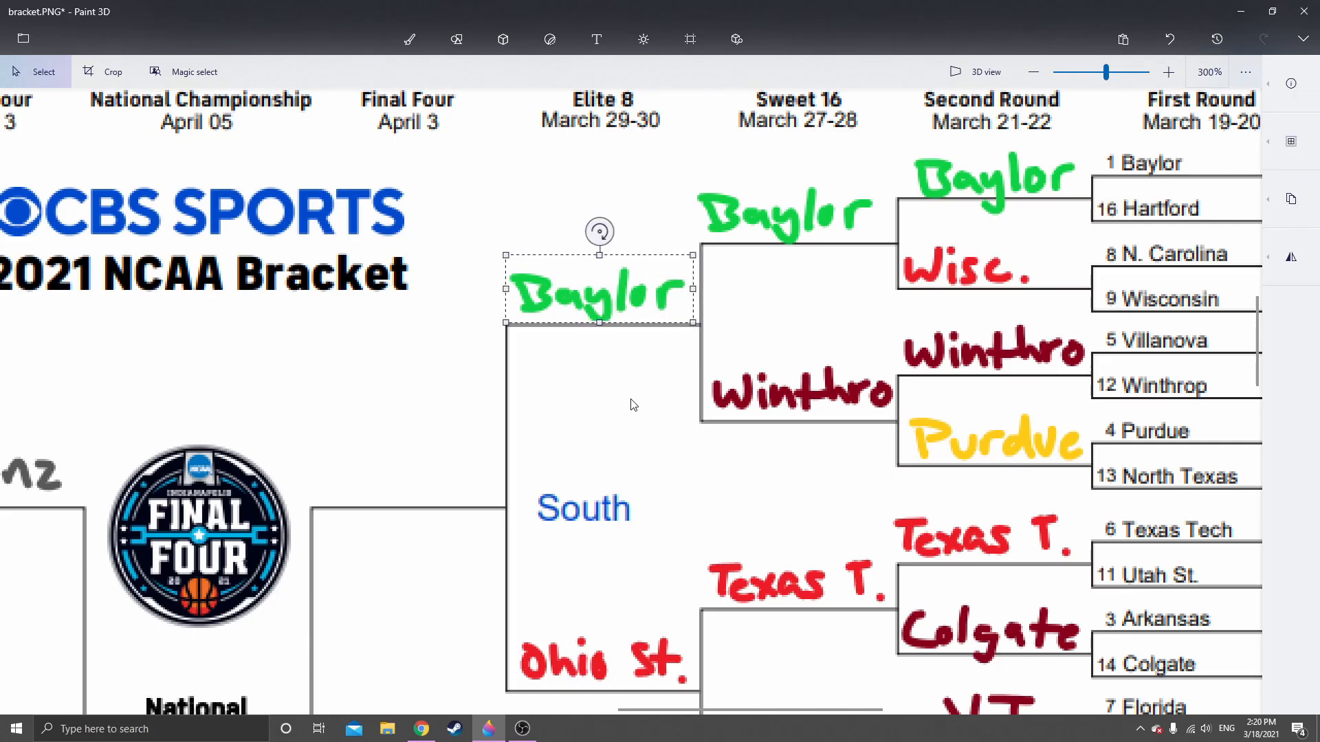
{"action": "left_click", "coordinate": [629, 399]}
{"action": "key", "text": "ctrl+v"}
{"action": "left_click_drag", "start_coordinate": [587, 297], "coordinate": [372, 438]}
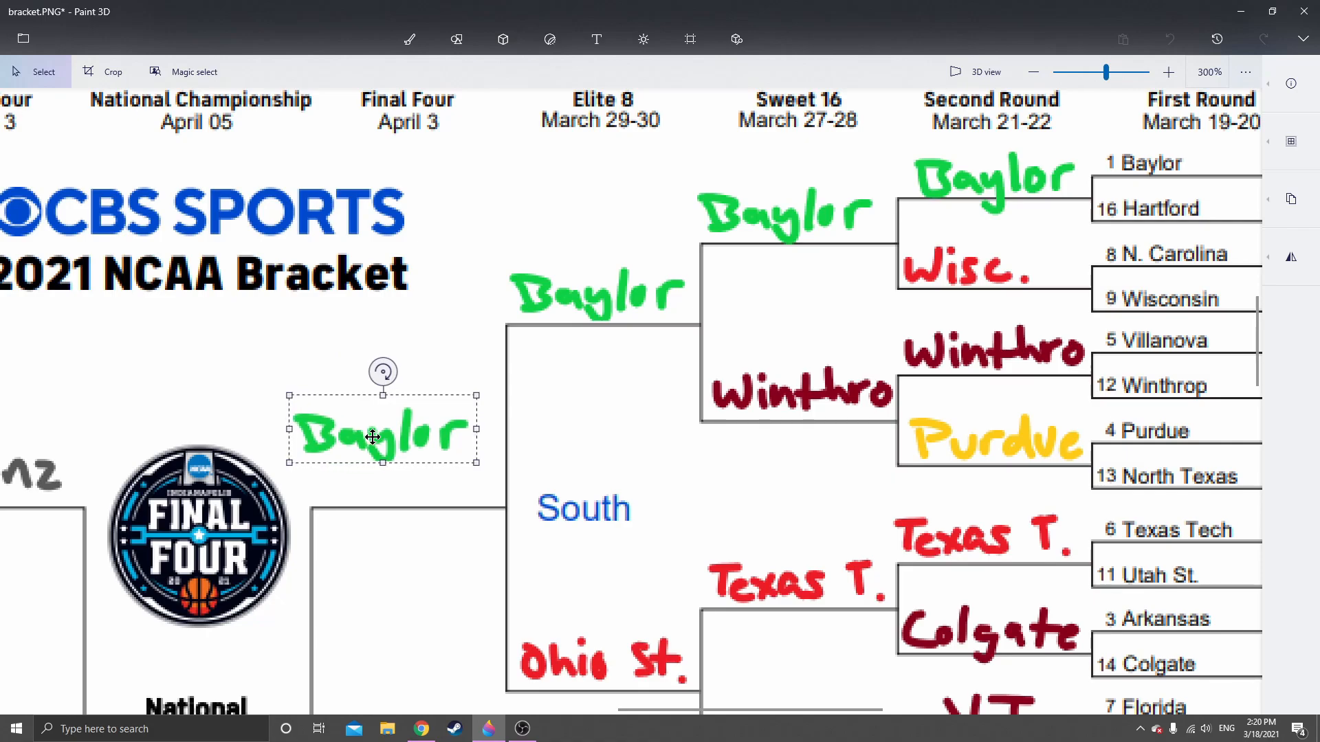
{"action": "left_click", "coordinate": [1163, 47]}
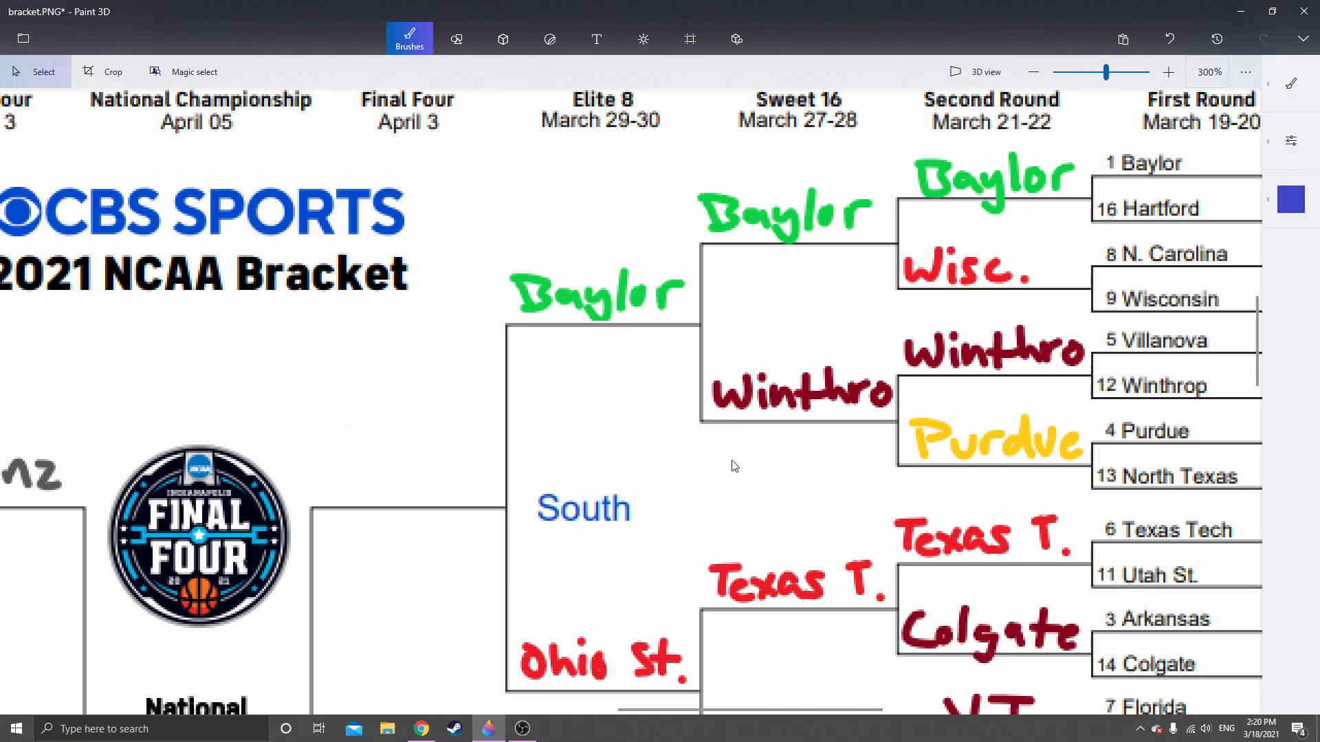
Copy the handwritten Elite 8 "Ohio St." and place it on the South region's Final Four line
{"action": "scroll", "coordinate": [664, 337], "scroll_direction": "down", "scroll_amount": 3}
{"action": "left_click_drag", "start_coordinate": [498, 439], "coordinate": [677, 508]}
{"action": "key", "text": "ctrl+c"}
{"action": "key", "text": "ctrl+v"}
{"action": "left_click_drag", "start_coordinate": [587, 484], "coordinate": [393, 297]}
{"action": "left_click", "coordinate": [444, 566]}
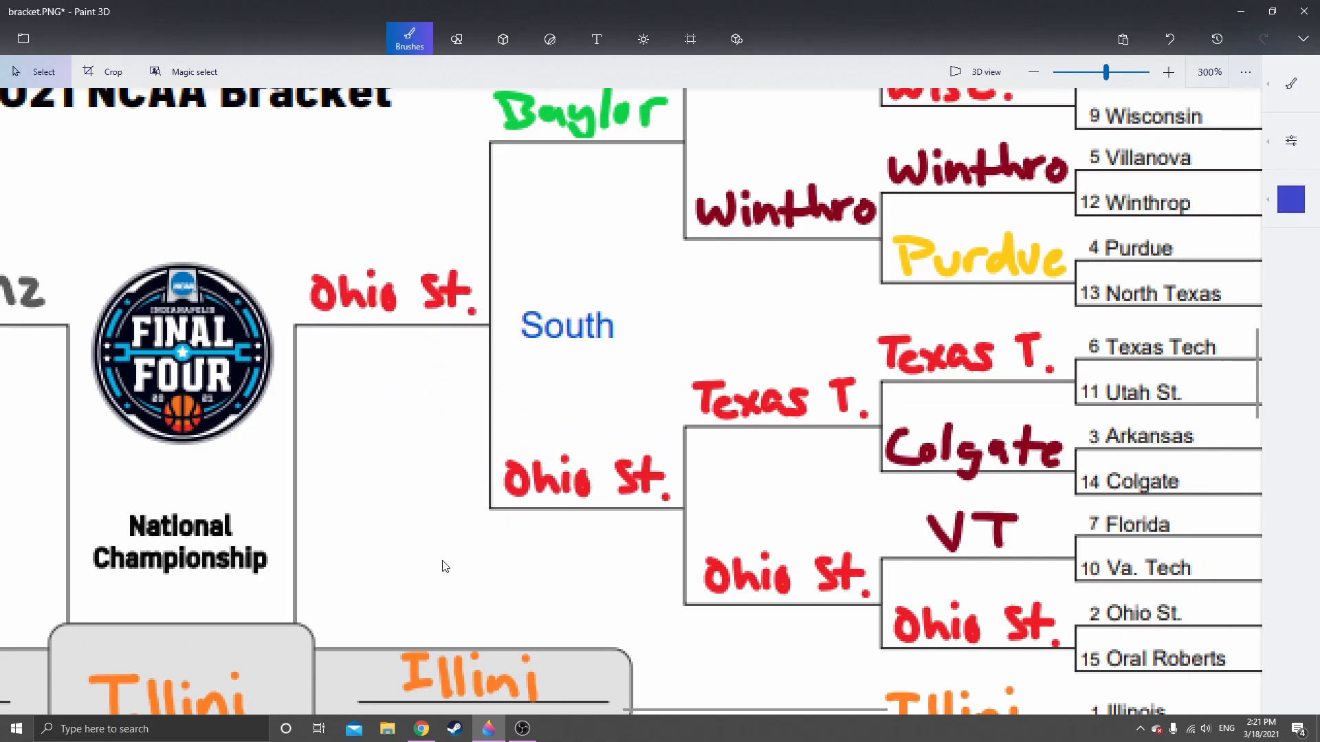
Try copying the East region's Final Four "Bama" for the empty national championship finalist line, and undo the paste
{"action": "scroll", "coordinate": [444, 565], "scroll_direction": "down", "scroll_amount": 9}
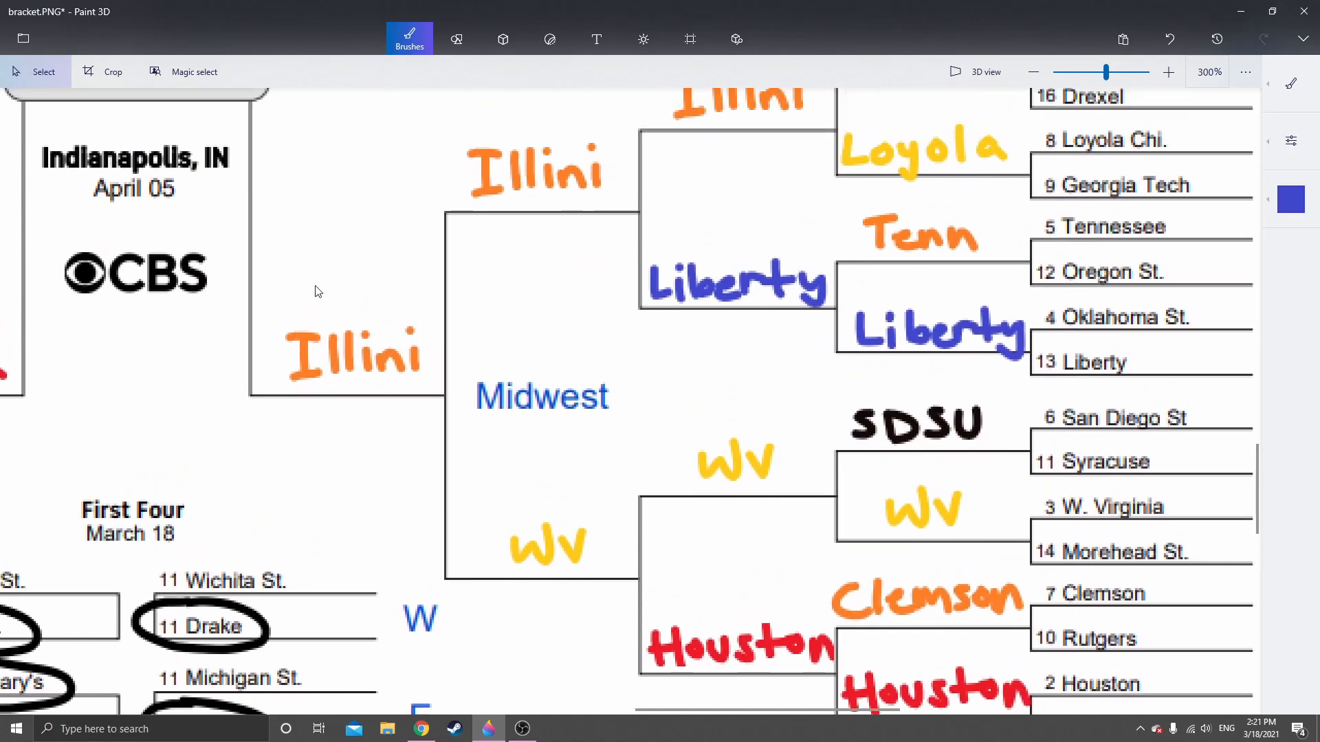
{"action": "scroll", "coordinate": [323, 284], "scroll_direction": "down", "scroll_amount": 6, "text": "ctrl"}
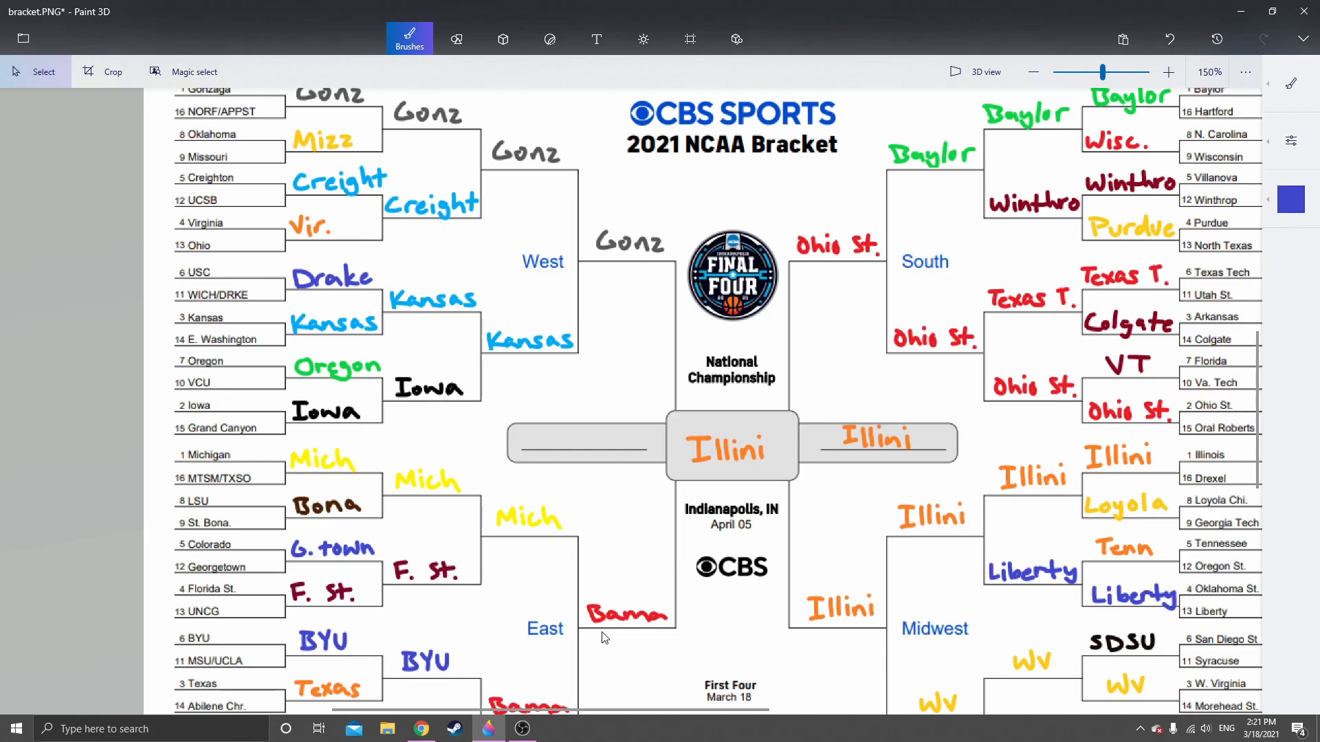
{"action": "scroll", "coordinate": [549, 605], "scroll_direction": "up", "scroll_amount": 2}
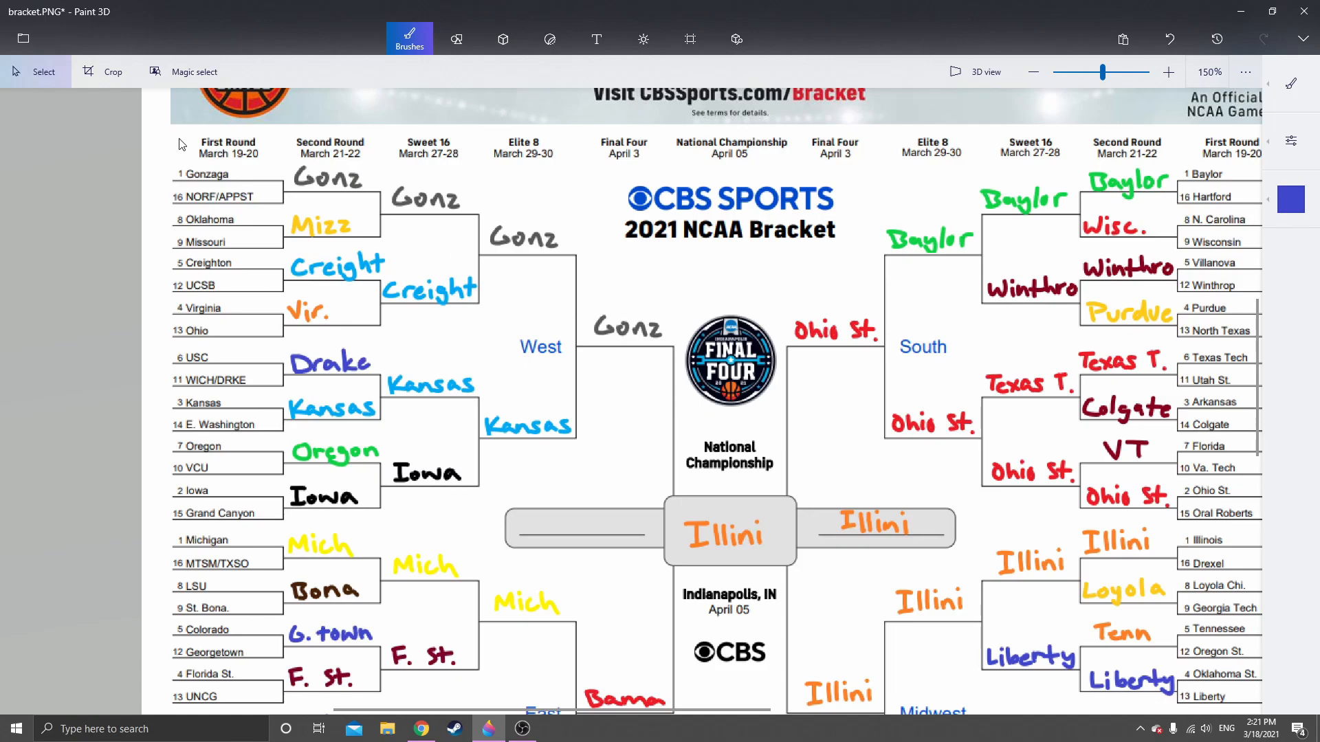
{"action": "scroll", "coordinate": [620, 320], "scroll_direction": "down", "scroll_amount": 5}
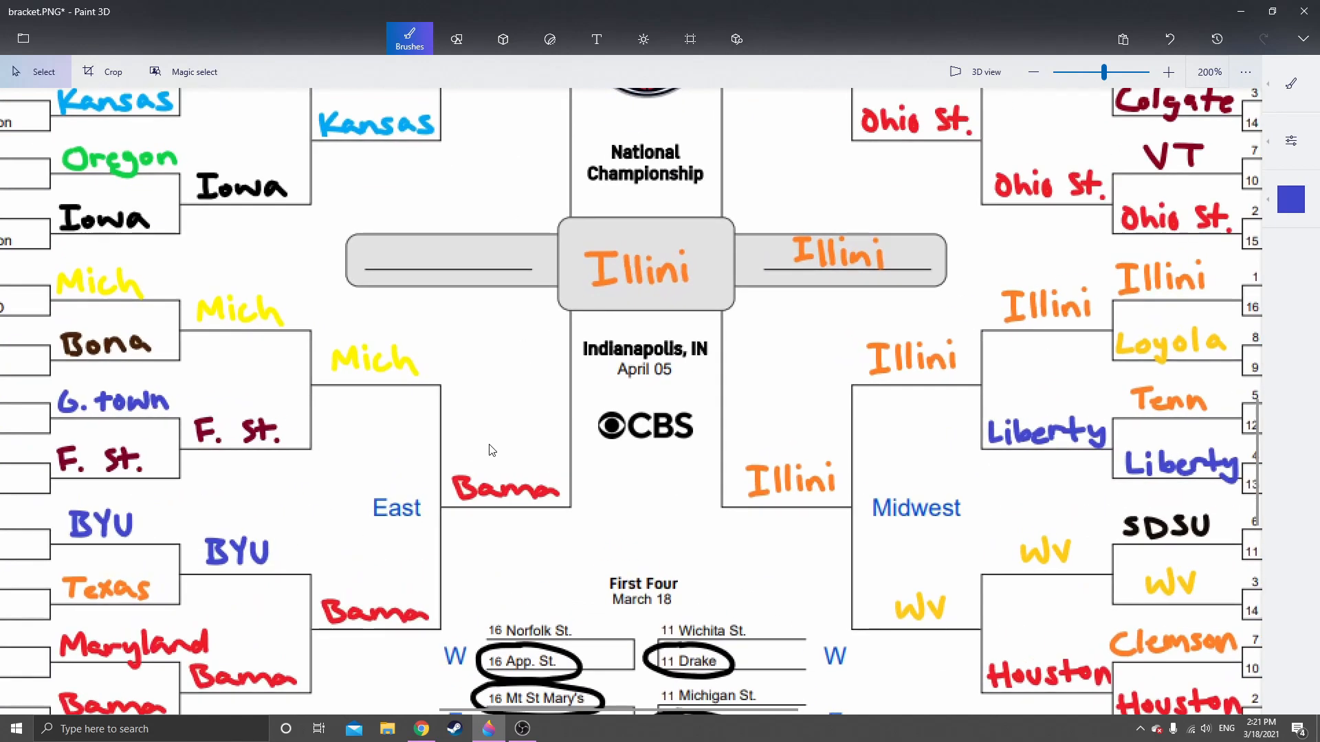
{"action": "scroll", "coordinate": [491, 453], "scroll_direction": "up", "scroll_amount": 5, "text": "ctrl"}
{"action": "left_click_drag", "start_coordinate": [429, 473], "coordinate": [601, 534]}
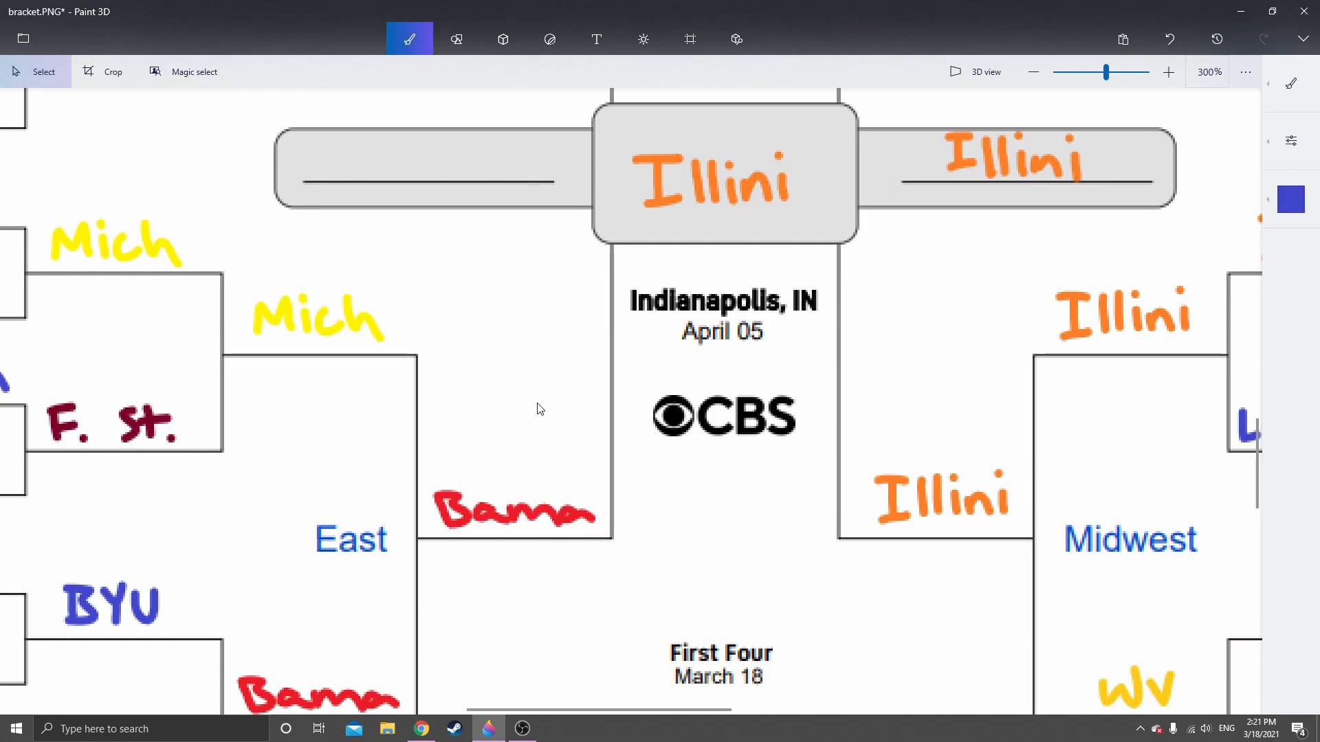
{"action": "left_click_drag", "start_coordinate": [521, 505], "coordinate": [518, 495]}
{"action": "key", "text": "ctrl+c"}
{"action": "key", "text": "ctrl+v"}
{"action": "left_click_drag", "start_coordinate": [449, 168], "coordinate": [542, 433]}
{"action": "left_click", "coordinate": [1170, 41]}
Handwrite "Alabama" in red with the Marker brush on the empty national championship finalist line
{"action": "left_click_drag", "start_coordinate": [383, 280], "coordinate": [470, 493]}
{"action": "scroll", "coordinate": [542, 407], "scroll_direction": "up", "scroll_amount": 1}
{"action": "left_click", "coordinate": [1281, 95]}
{"action": "left_click", "coordinate": [1291, 199]}
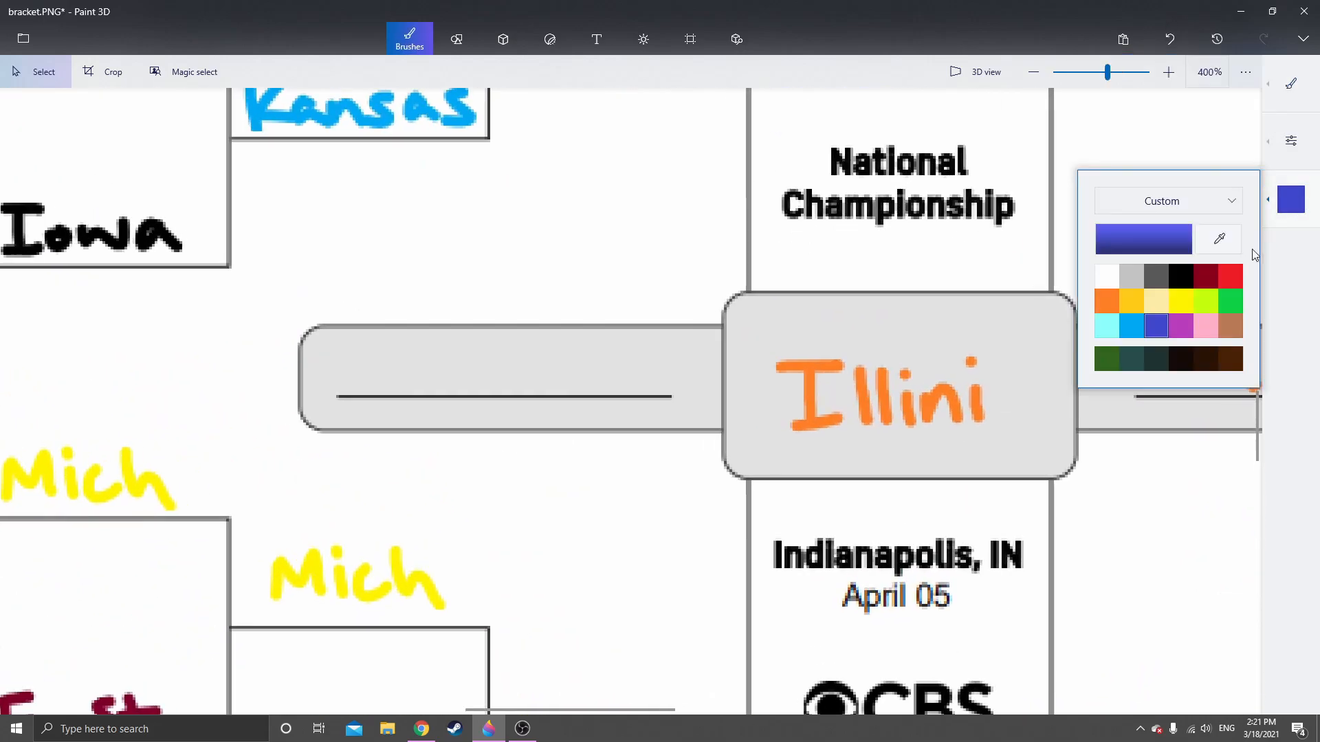
{"action": "left_click", "coordinate": [1229, 292]}
{"action": "left_click", "coordinate": [1288, 97]}
{"action": "left_click", "coordinate": [1109, 81]}
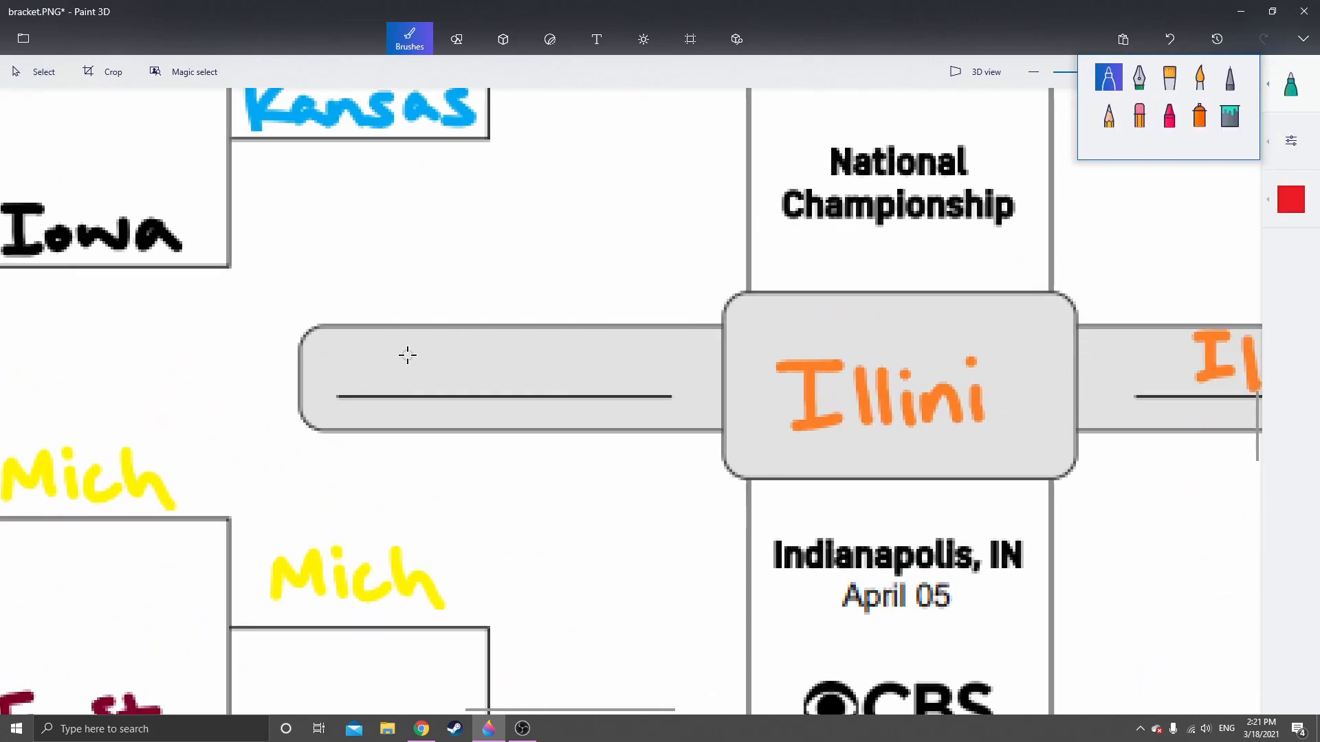
{"action": "mouse_move", "coordinate": [401, 344]}
{"action": "left_mouse_down"}
{"action": "mouse_move", "coordinate": [395, 387]}
{"action": "mouse_move", "coordinate": [408, 344]}
{"action": "mouse_move", "coordinate": [420, 379]}
{"action": "mouse_move", "coordinate": [408, 371]}
{"action": "mouse_move", "coordinate": [476, 368]}
{"action": "mouse_move", "coordinate": [502, 382]}
{"action": "left_mouse_up"}
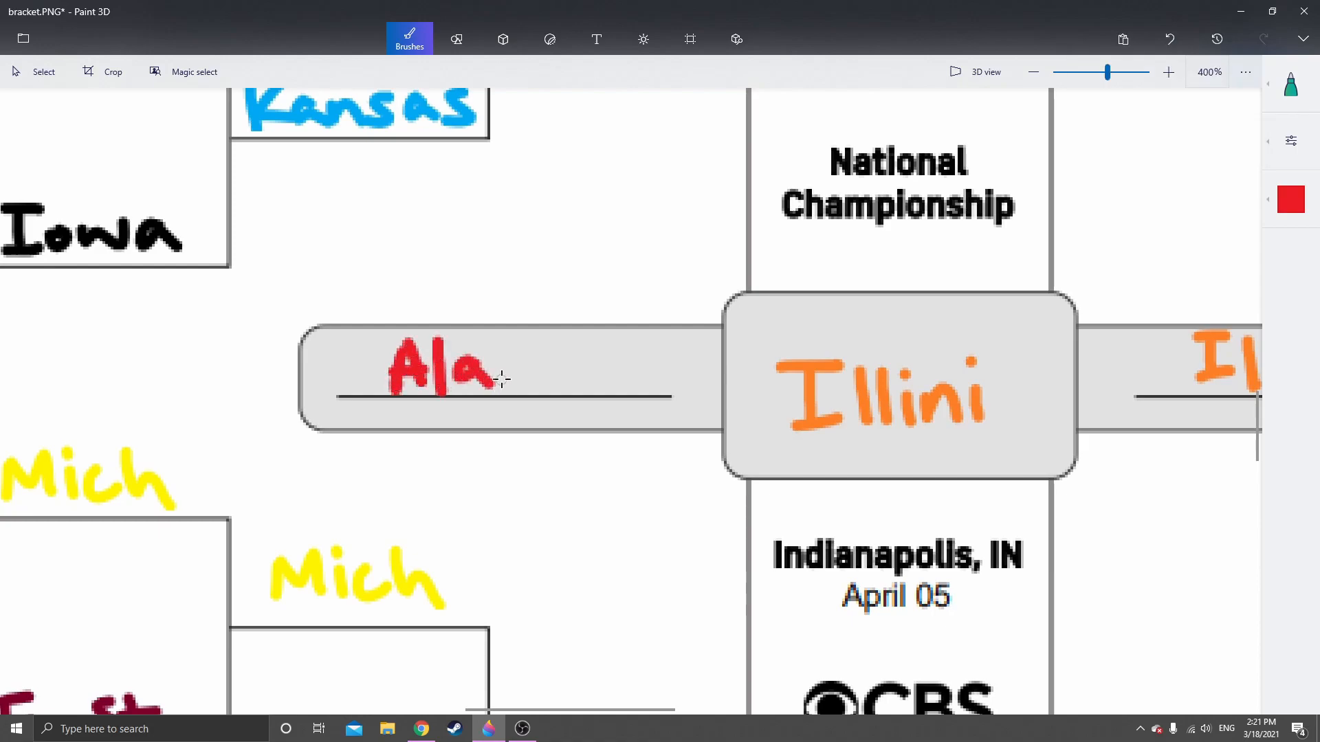
{"action": "left_click_drag", "start_coordinate": [508, 335], "coordinate": [507, 391]}
{"action": "mouse_move", "coordinate": [572, 358]}
{"action": "left_mouse_down"}
{"action": "mouse_move", "coordinate": [557, 359]}
{"action": "mouse_move", "coordinate": [595, 380]}
{"action": "mouse_move", "coordinate": [604, 368]}
{"action": "mouse_move", "coordinate": [641, 390]}
{"action": "mouse_move", "coordinate": [686, 390]}
{"action": "left_mouse_up"}
Review the completed bracket, from the Alabama and Illini championship matchup out to the picks in all four regions
{"action": "scroll", "coordinate": [699, 472], "scroll_direction": "down", "scroll_amount": 8}
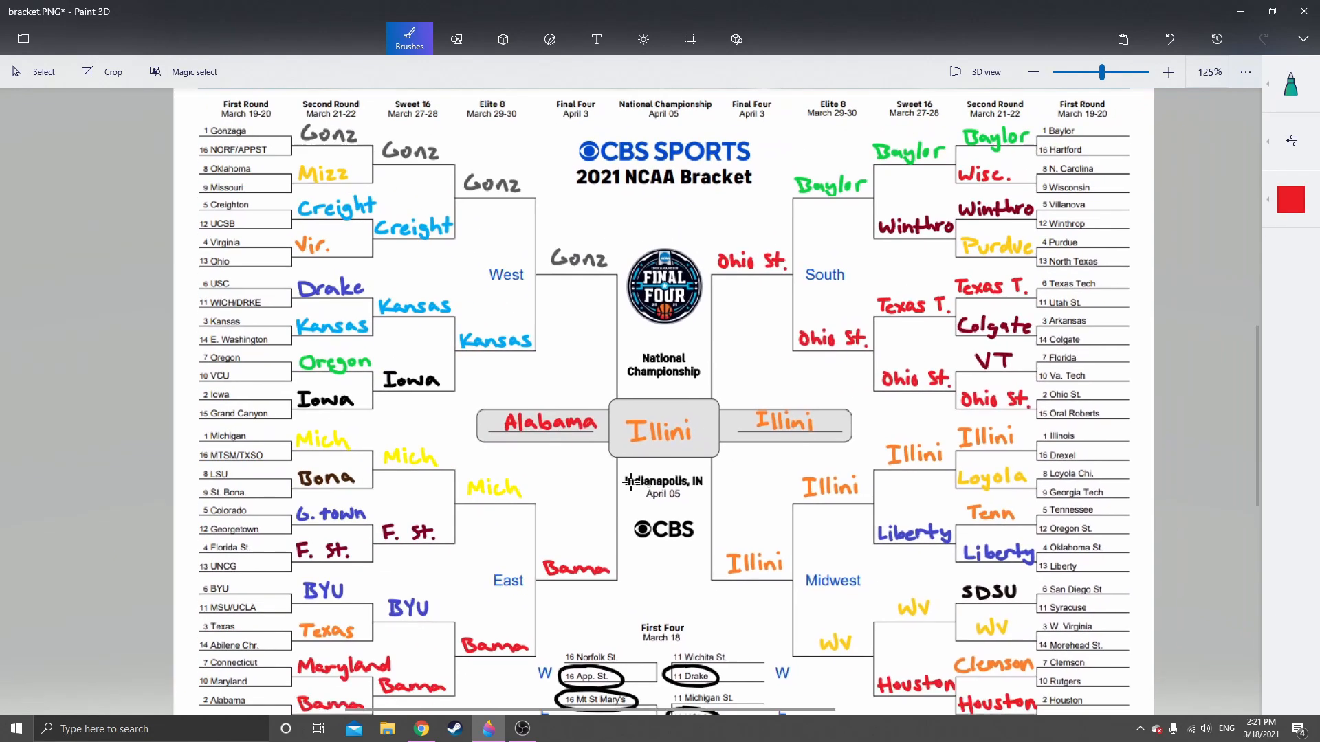
{"action": "scroll", "coordinate": [508, 416], "scroll_direction": "up", "scroll_amount": 3}
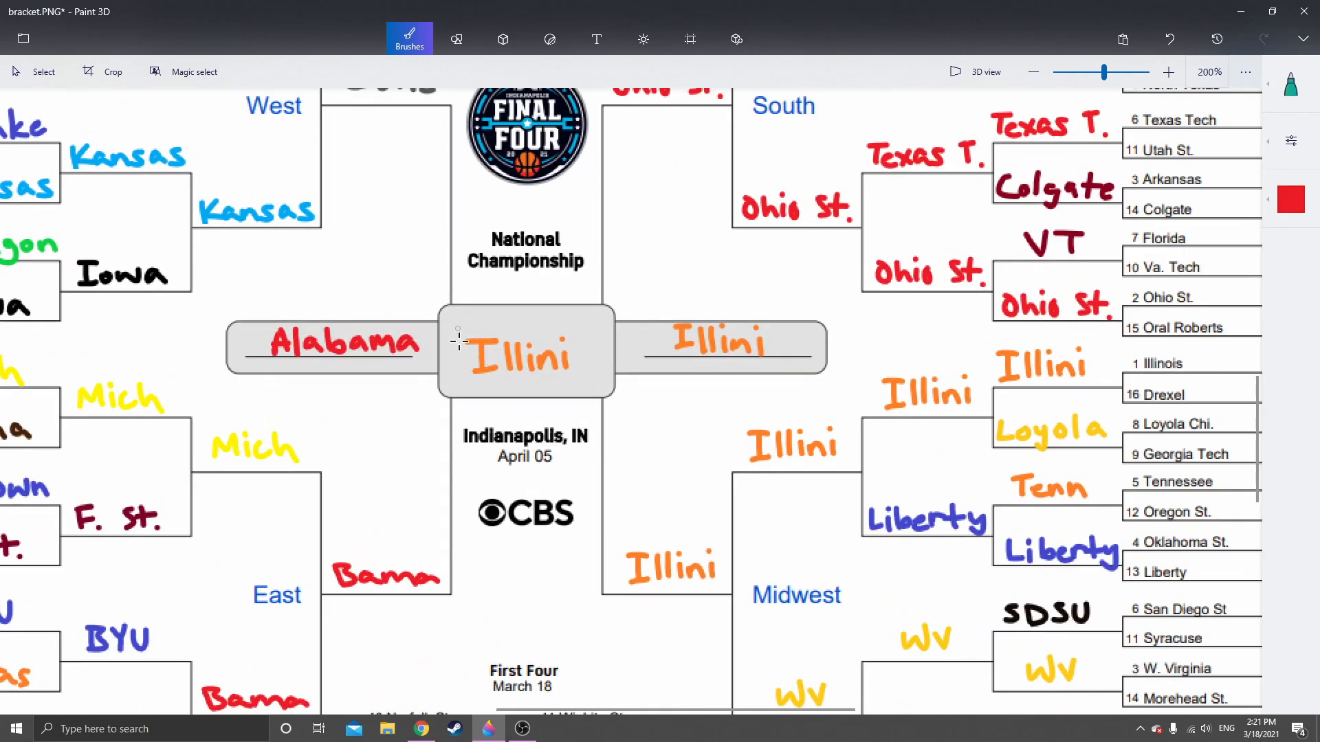
{"action": "scroll", "coordinate": [522, 457], "scroll_direction": "down", "scroll_amount": 3}
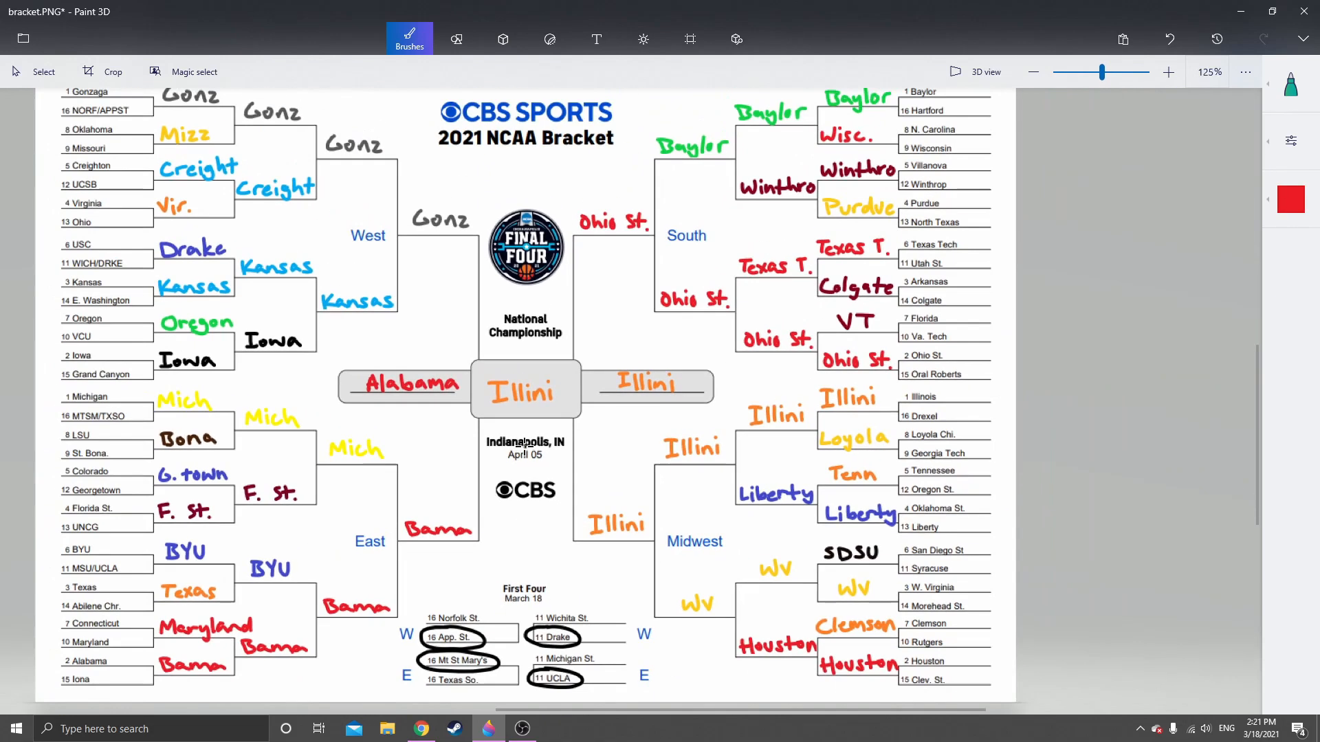
{"action": "scroll", "coordinate": [499, 412], "scroll_direction": "up", "scroll_amount": 6}
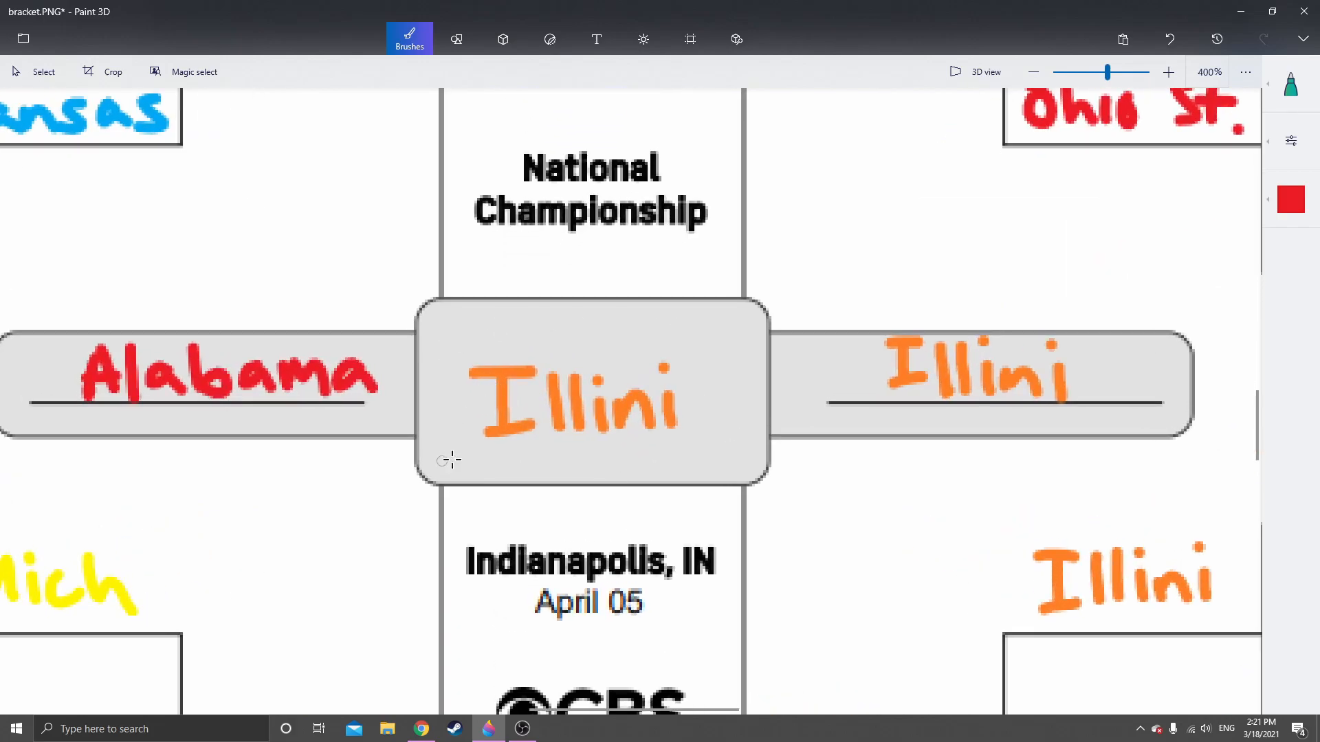
{"action": "scroll", "coordinate": [458, 481], "scroll_direction": "down", "scroll_amount": 7}
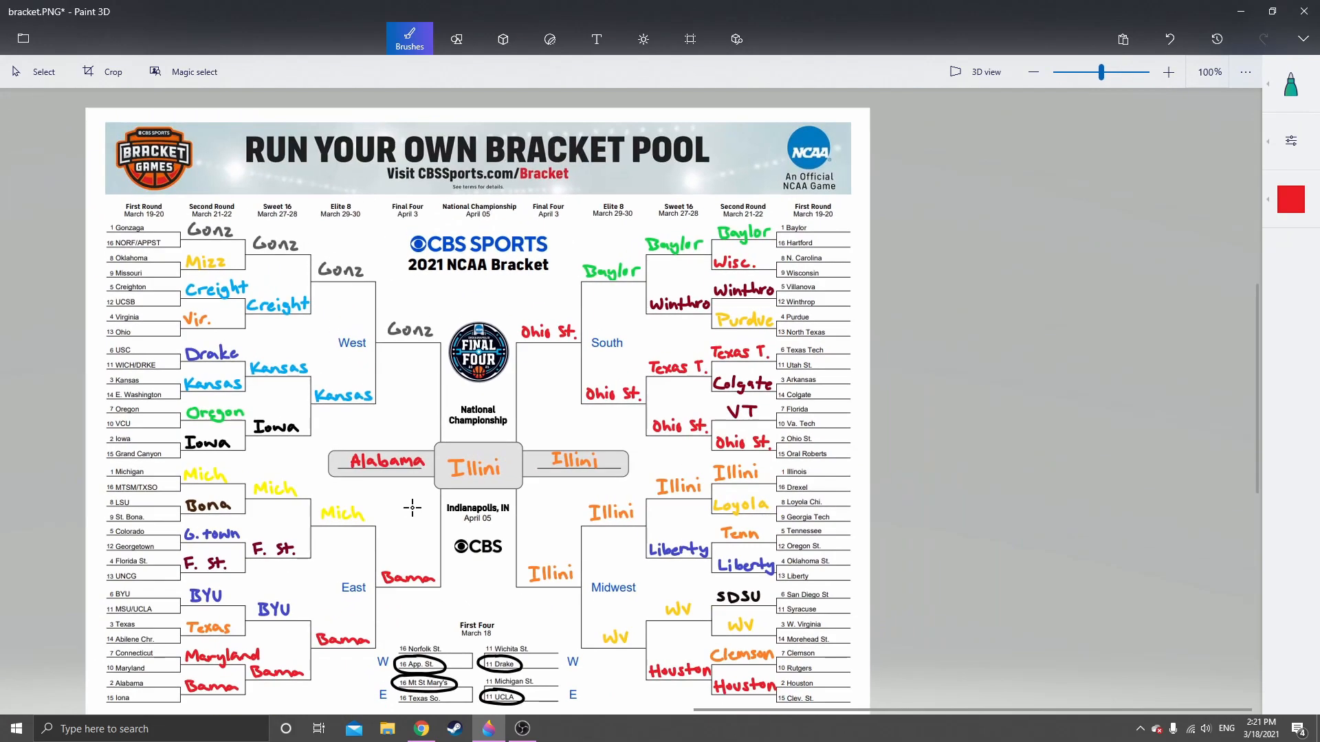
{"action": "mouse_move", "coordinate": [413, 508]}
{"action": "left_mouse_down"}
{"action": "mouse_move", "coordinate": [485, 442]}
{"action": "mouse_move", "coordinate": [521, 467]}
{"action": "left_mouse_up"}
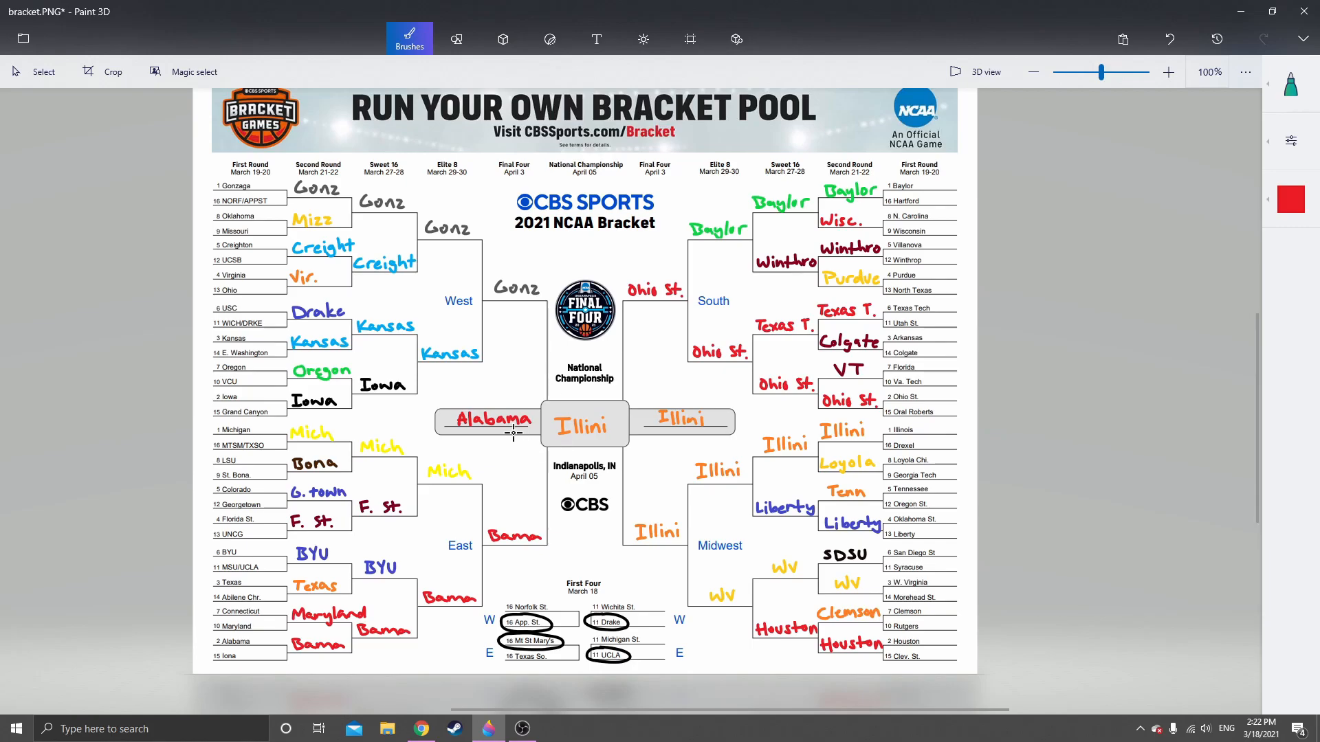
{"action": "left_click_drag", "start_coordinate": [464, 312], "coordinate": [450, 337]}
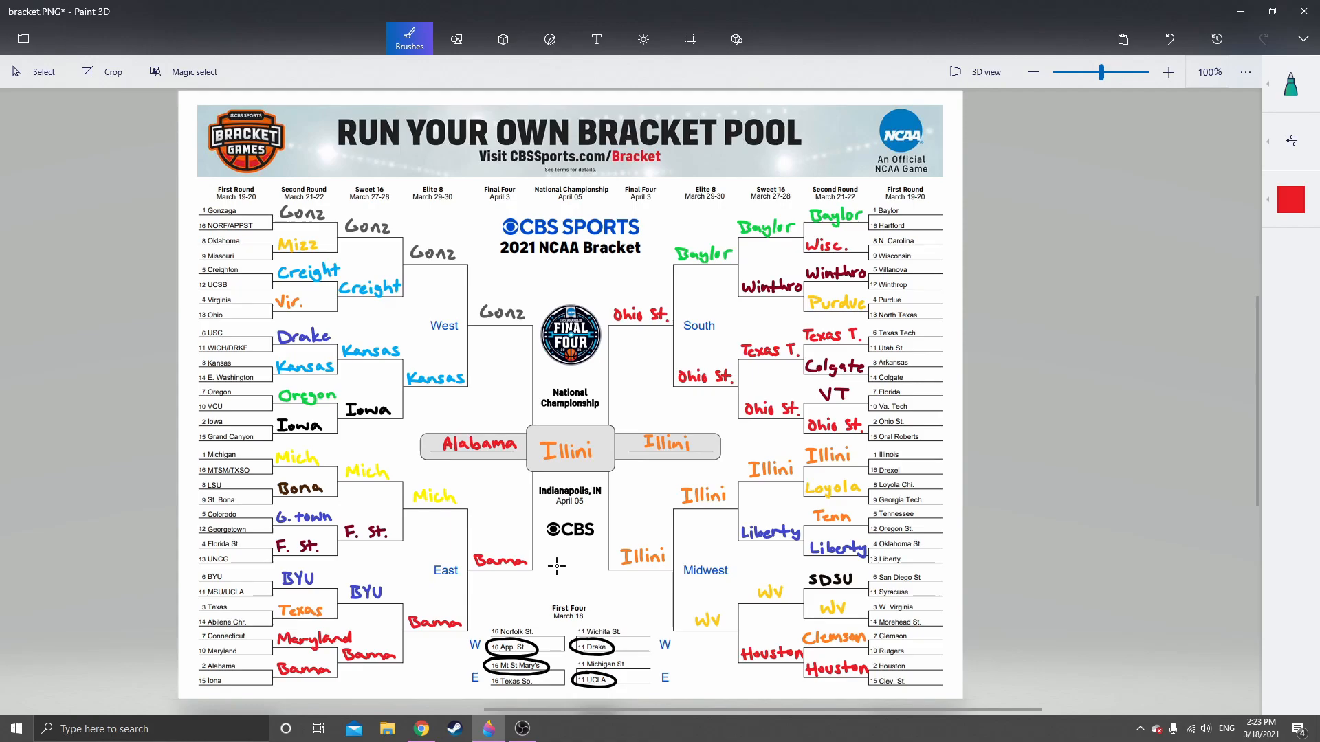
{"action": "scroll", "coordinate": [557, 567], "scroll_direction": "down", "scroll_amount": 1}
{"action": "scroll", "coordinate": [587, 568], "scroll_direction": "up", "scroll_amount": 1}
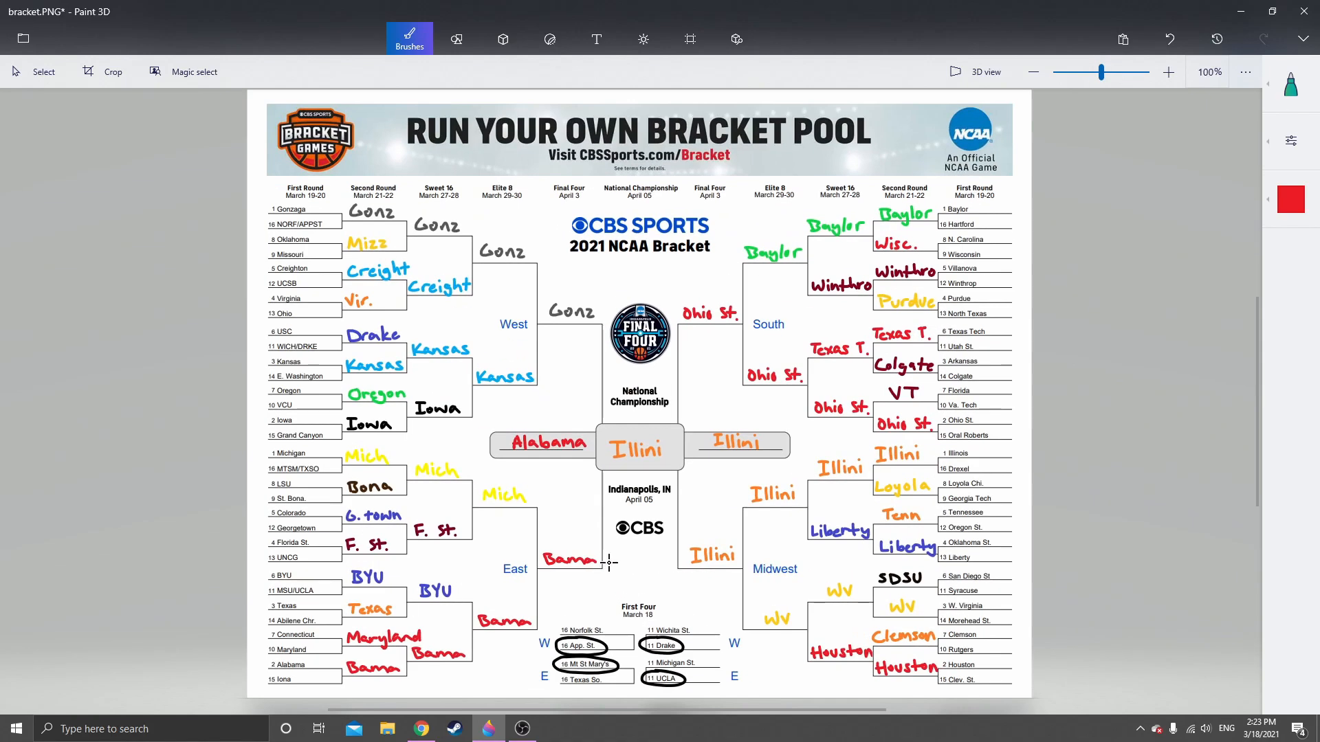
{"action": "left_click_drag", "start_coordinate": [609, 564], "coordinate": [566, 562]}
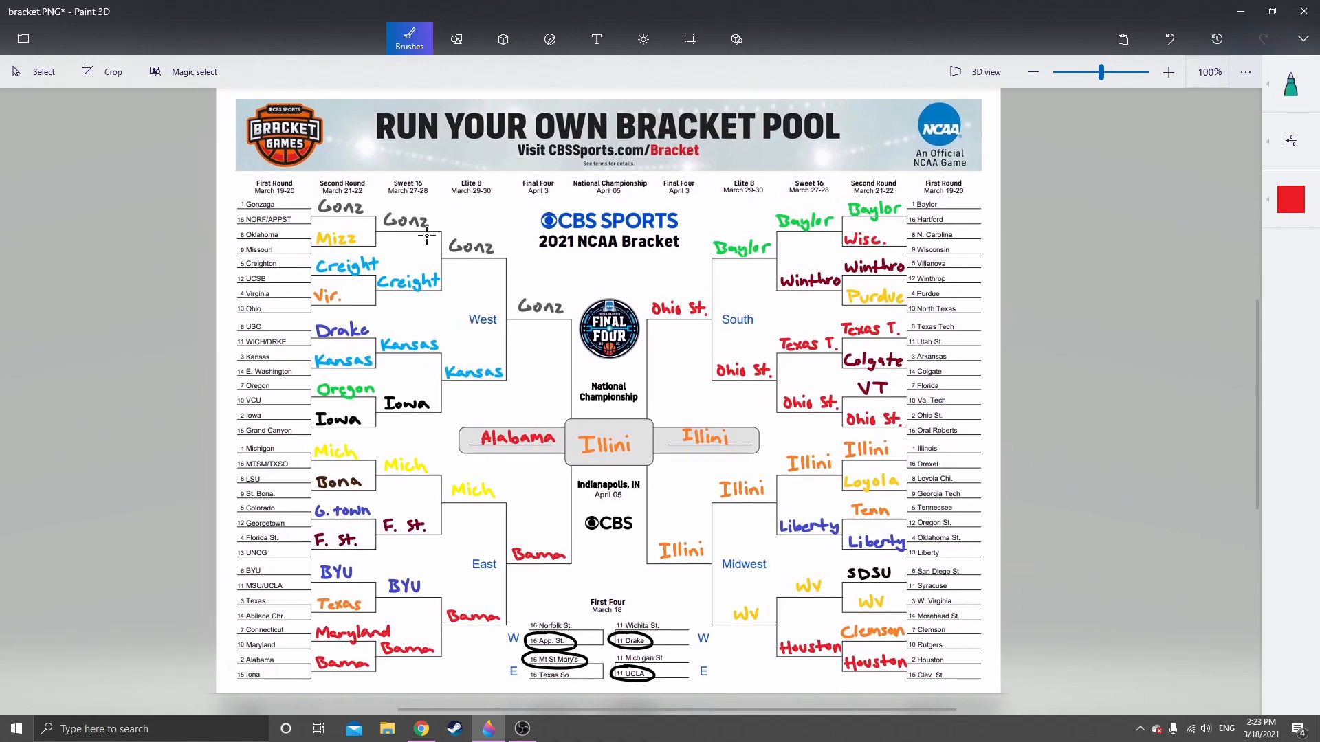